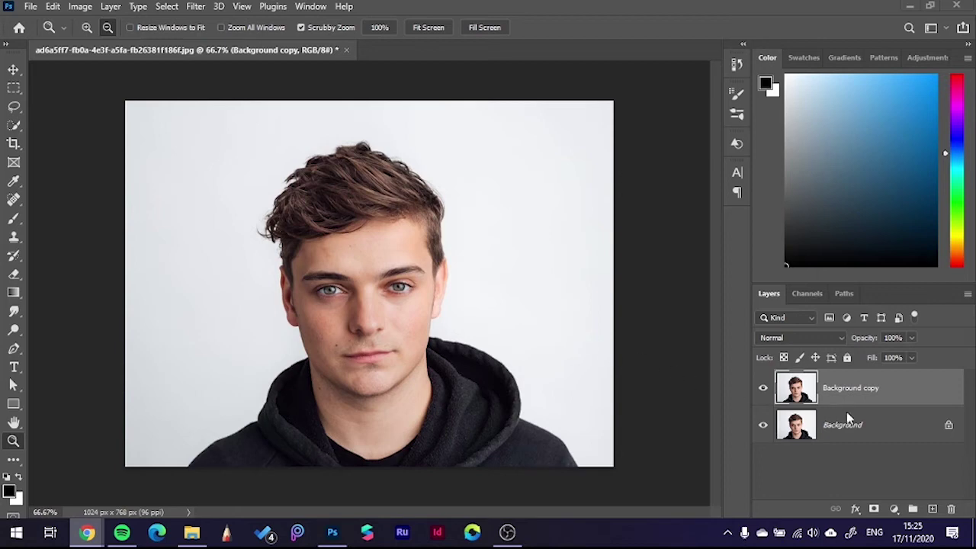
- Convert the Background copy layer into a smart object
click(851, 397)
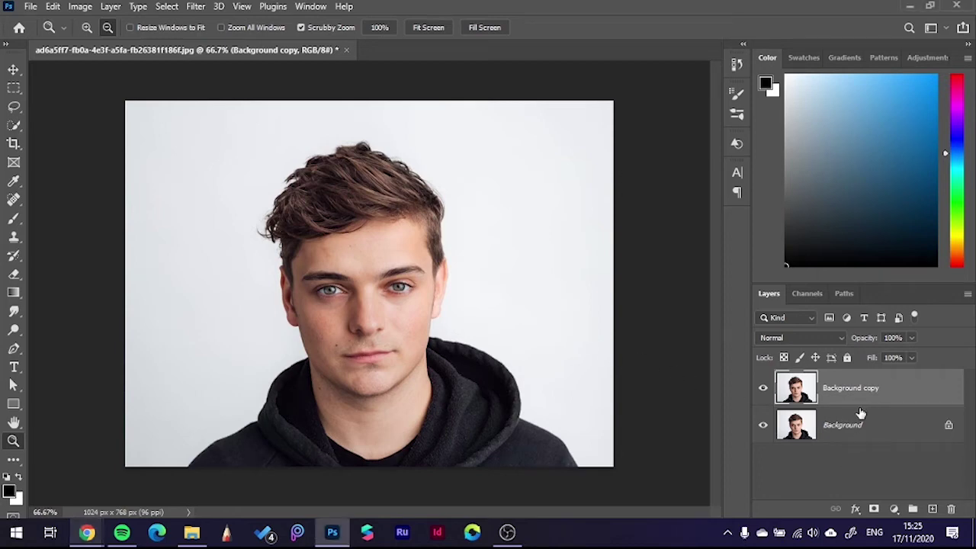
key(alt+bracketleft)
click(887, 402)
right_click(885, 403)
click(923, 469)
right_click(858, 398)
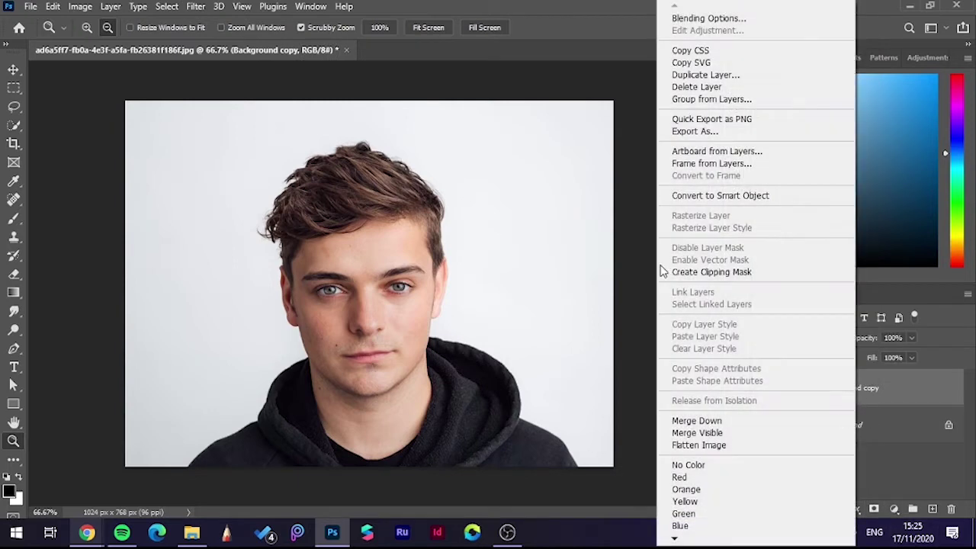
click(675, 196)
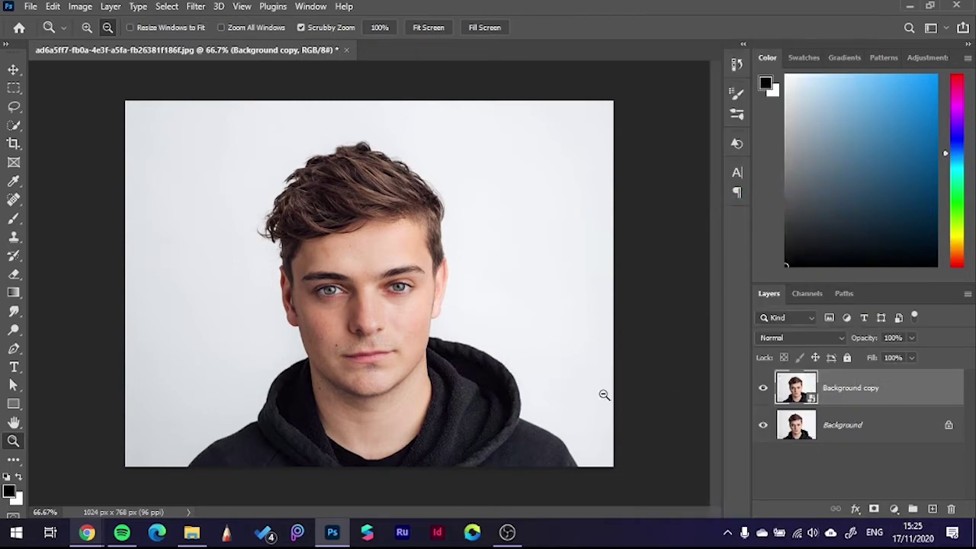
- Choose the Quick Selection tool for brushing selections onto the photo
click(508, 532)
click(892, 7)
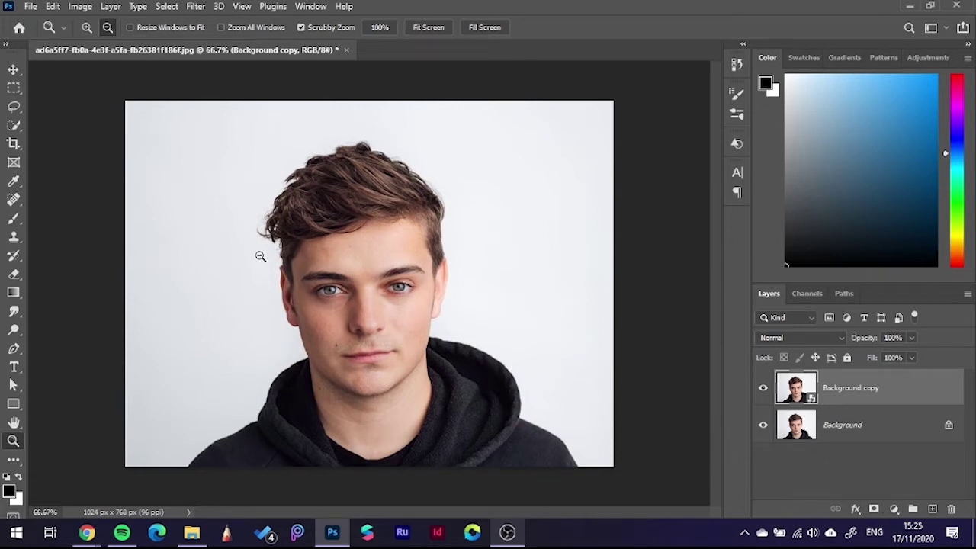
click(14, 124)
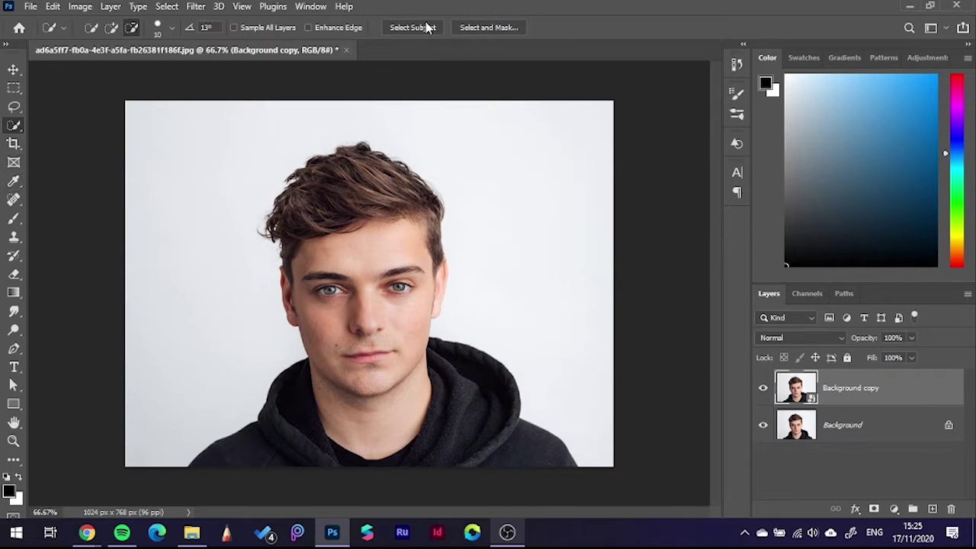
- Select the subject, refine it in Select and Mask, and mask Background copy to the person
click(423, 28)
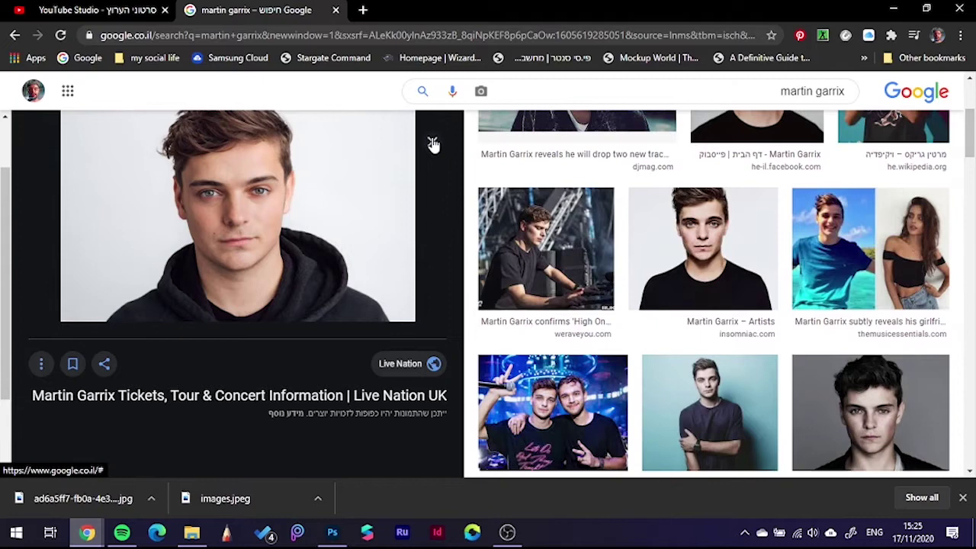
click(433, 145)
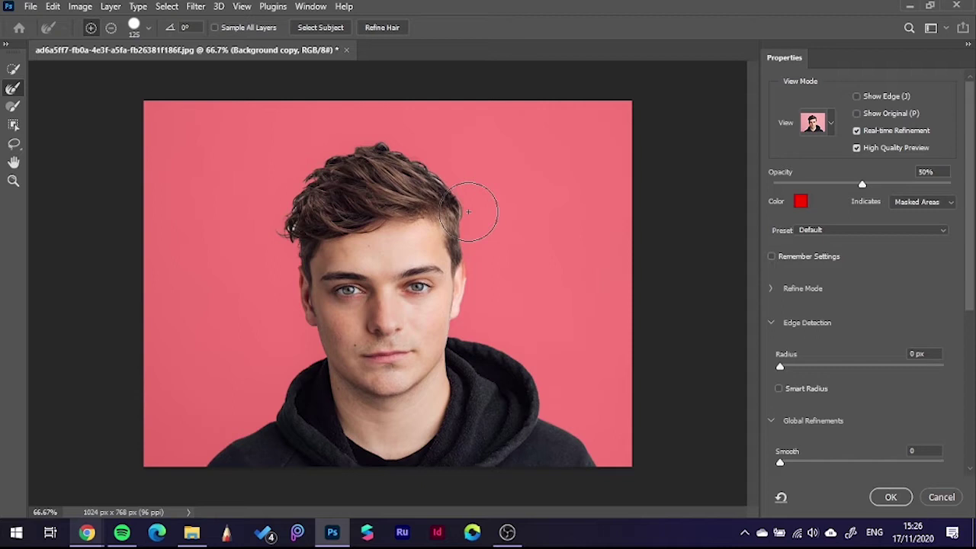
key(Return)
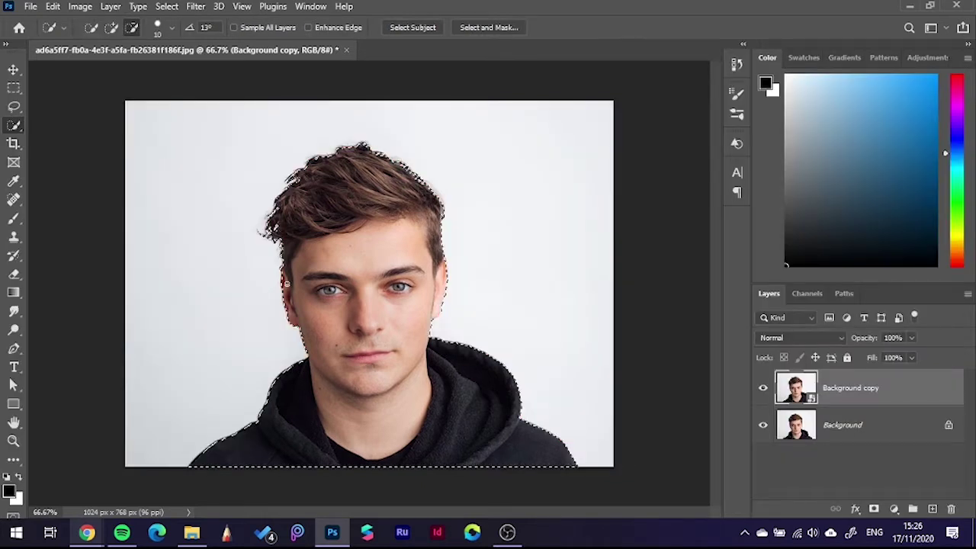
click(874, 509)
- Add a Black & White adjustment layer to turn the portrait greyscale
click(893, 509)
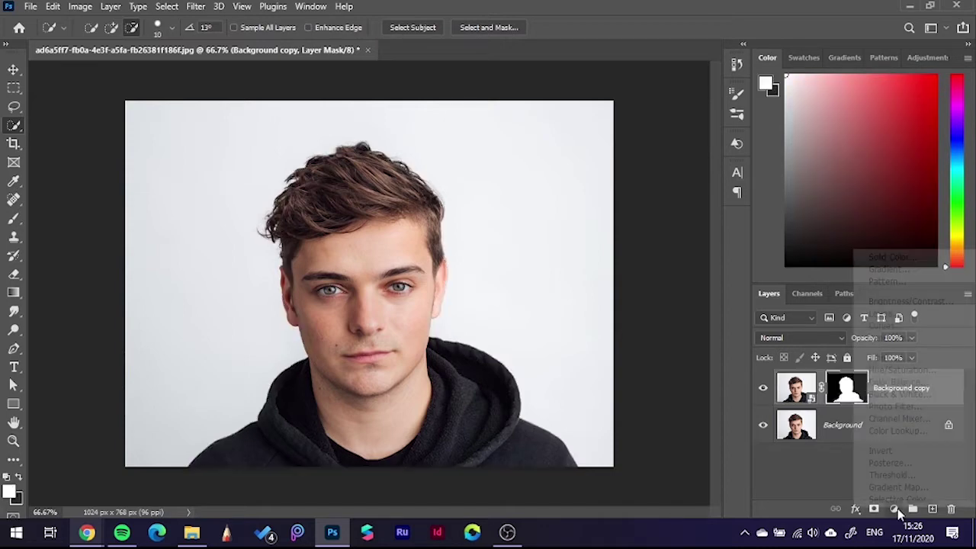
click(900, 394)
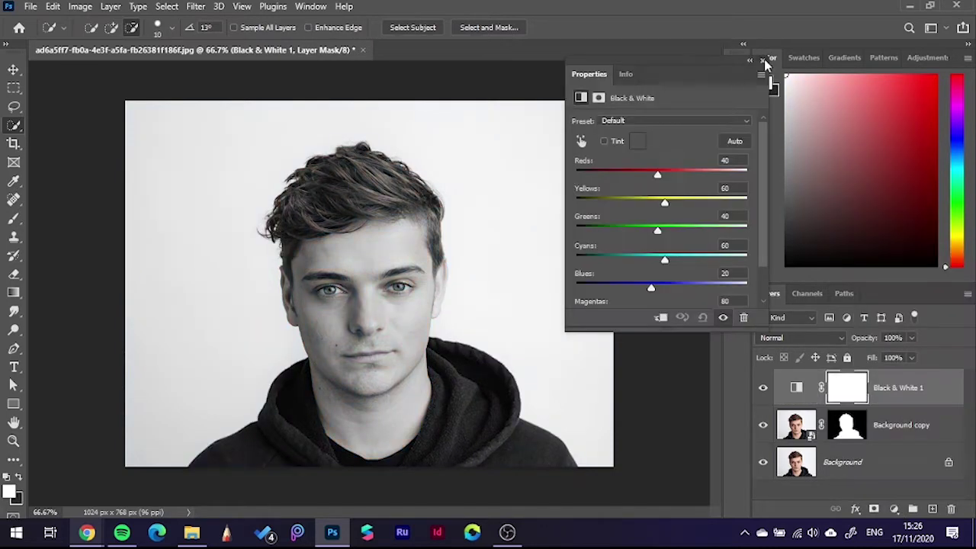
click(764, 58)
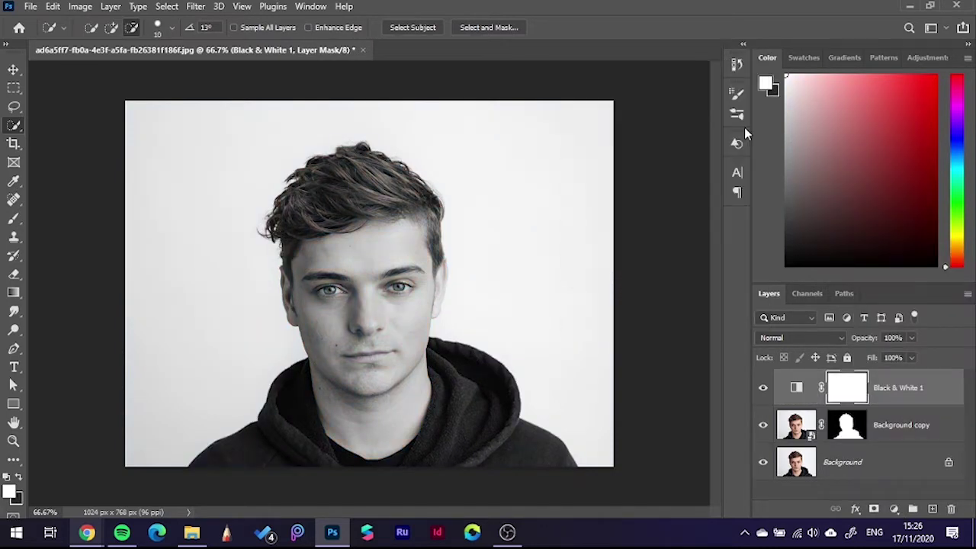
click(191, 532)
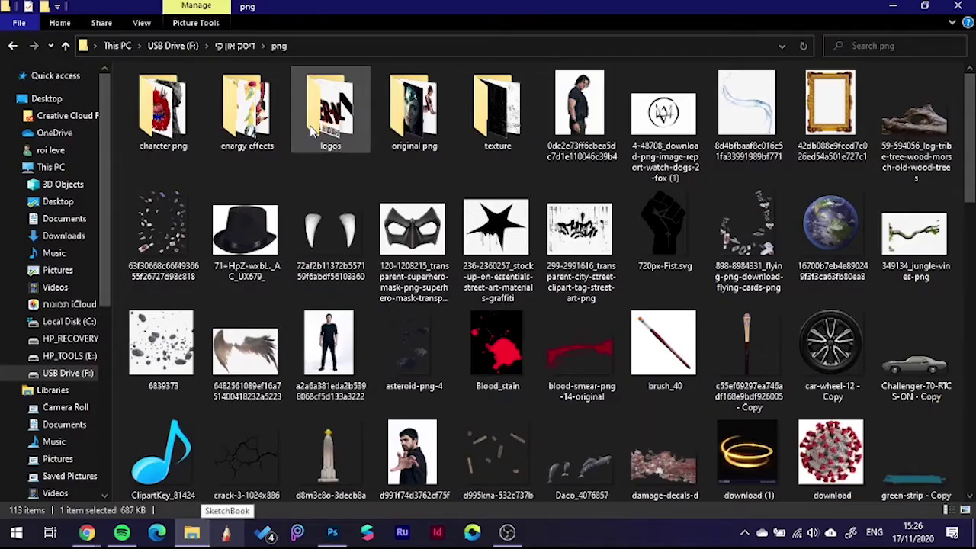
- Open the 'enargy effects' folder in png and scroll through its effect images
click(244, 141)
double_click(246, 145)
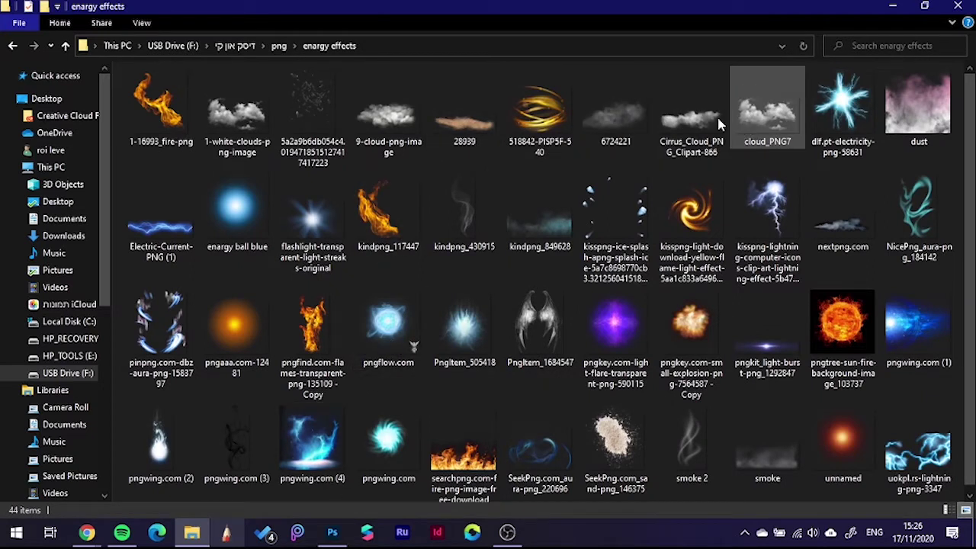
scroll(824, 290, down, 1)
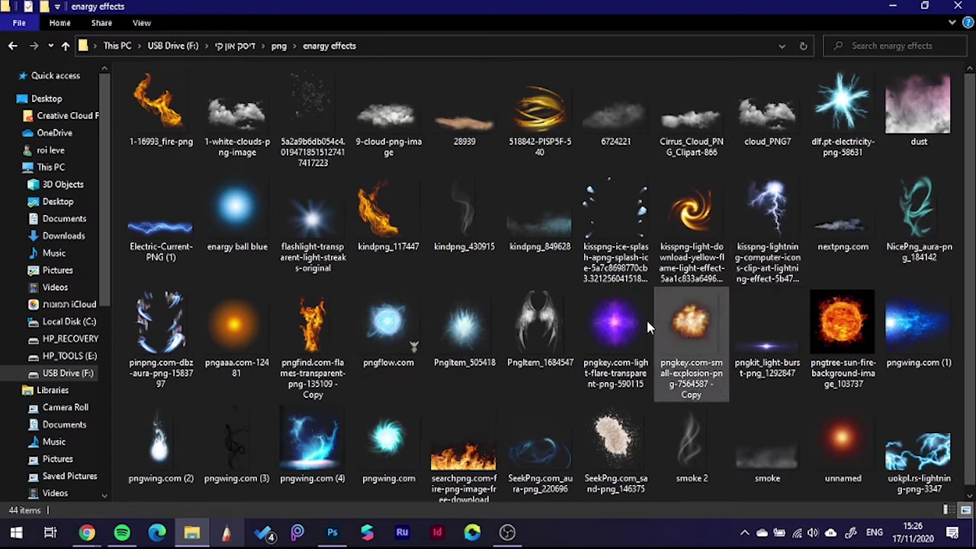
- Place the 'unnamed' orange flare, enlarged and moved to the portrait's upper right
mouse_move(841, 451)
mouse_down()
mouse_move(420, 362)
mouse_move(496, 331)
mouse_up()
drag(494, 409, 624, 515)
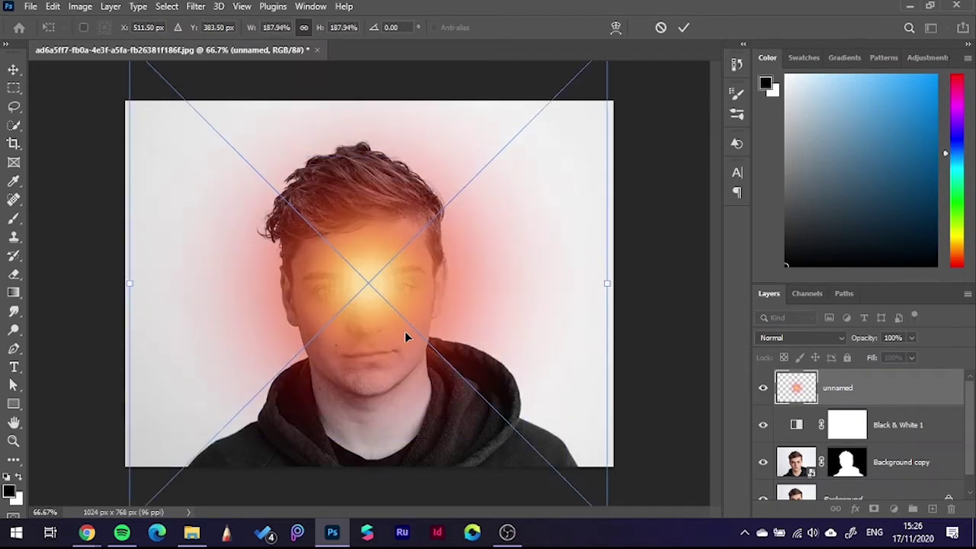
drag(405, 331, 574, 264)
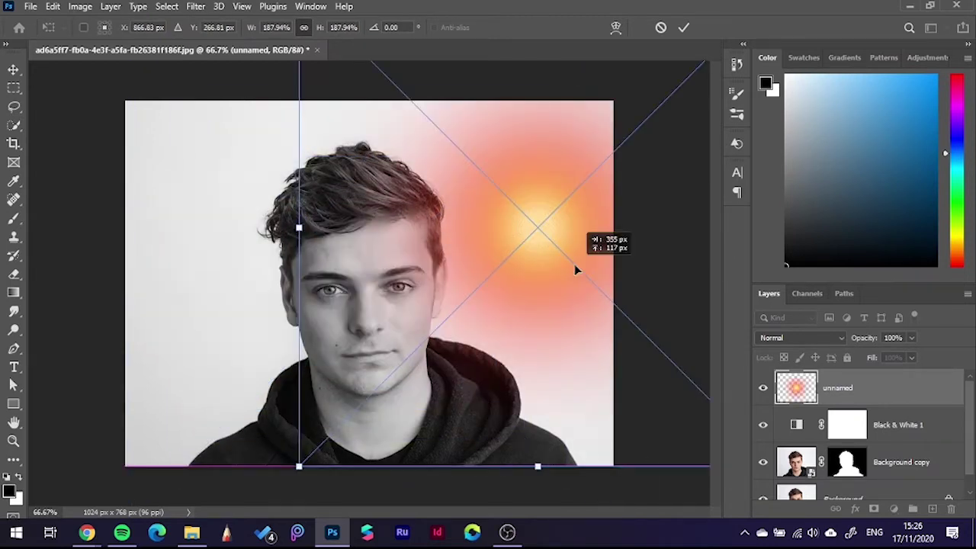
key(ctrl+minus)
drag(497, 425, 521, 542)
drag(510, 342, 545, 374)
key(Return)
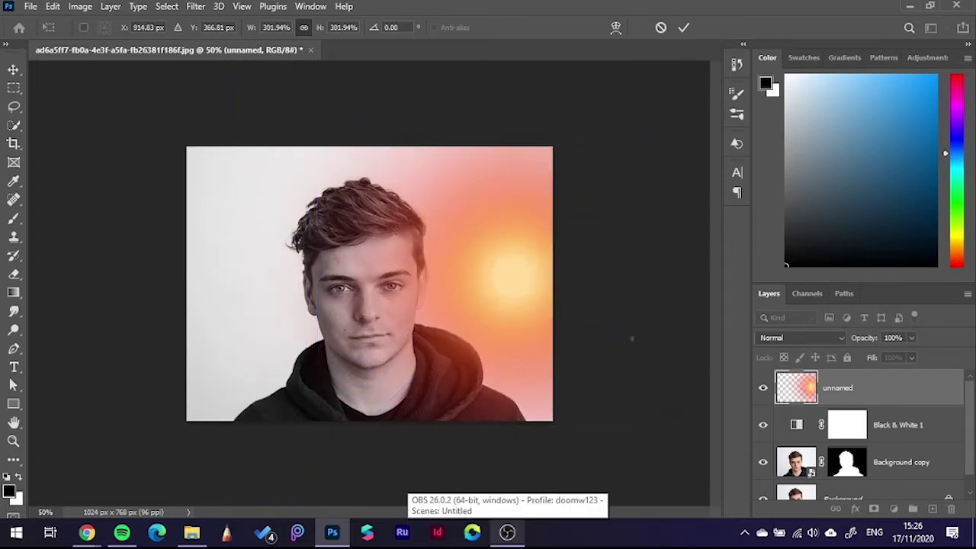
- Set the flare layer's blend mode to Overlay
key(w)
click(820, 339)
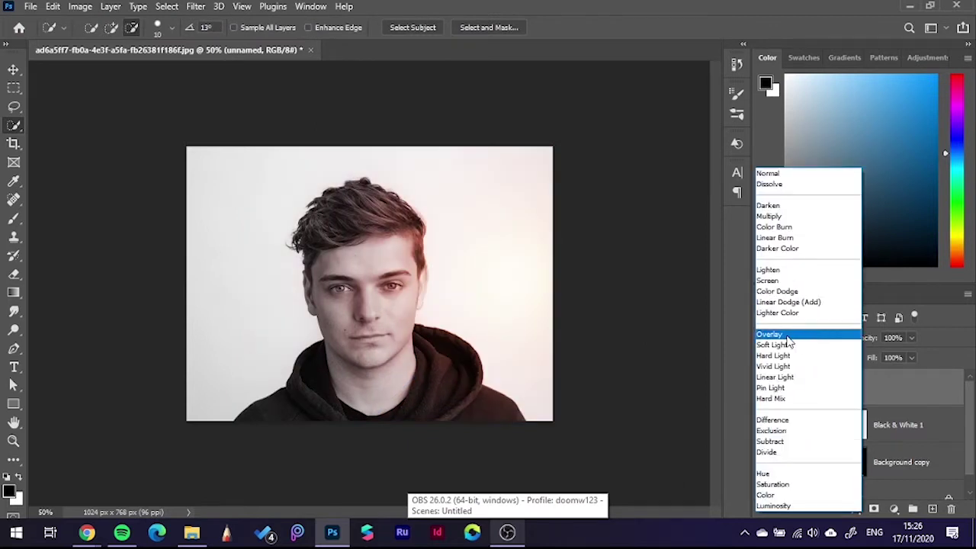
click(786, 338)
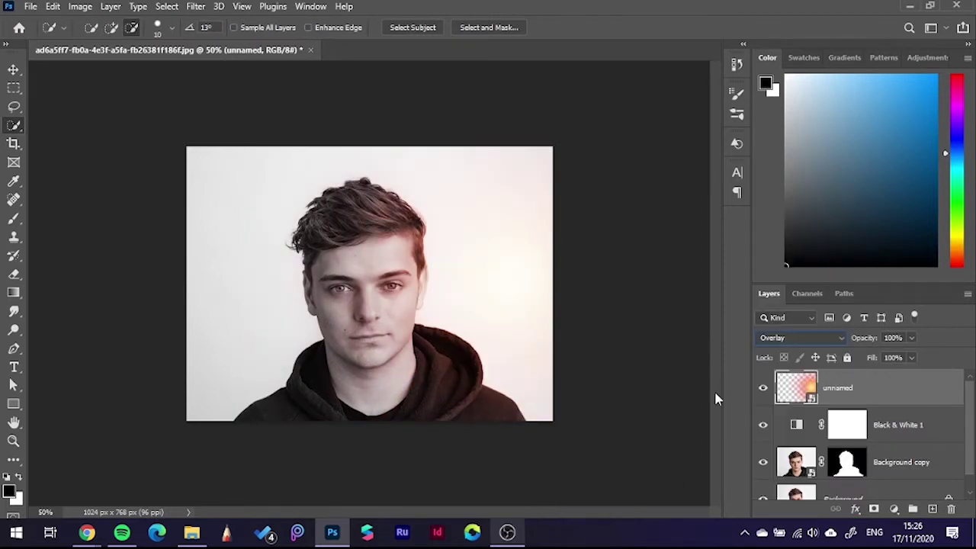
- Place 'enargy ball blue' at about 199% over the left side, blended as Overlay
click(191, 533)
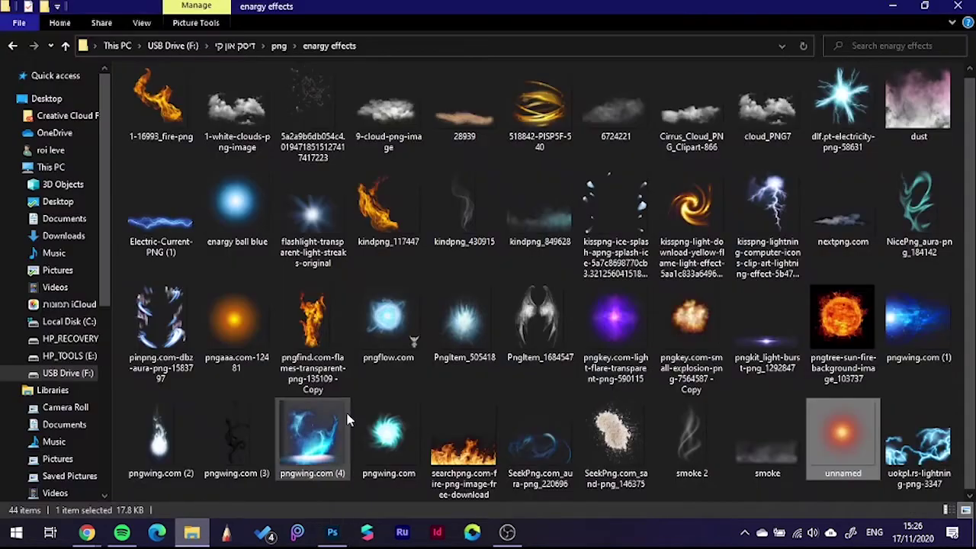
drag(236, 202, 335, 537)
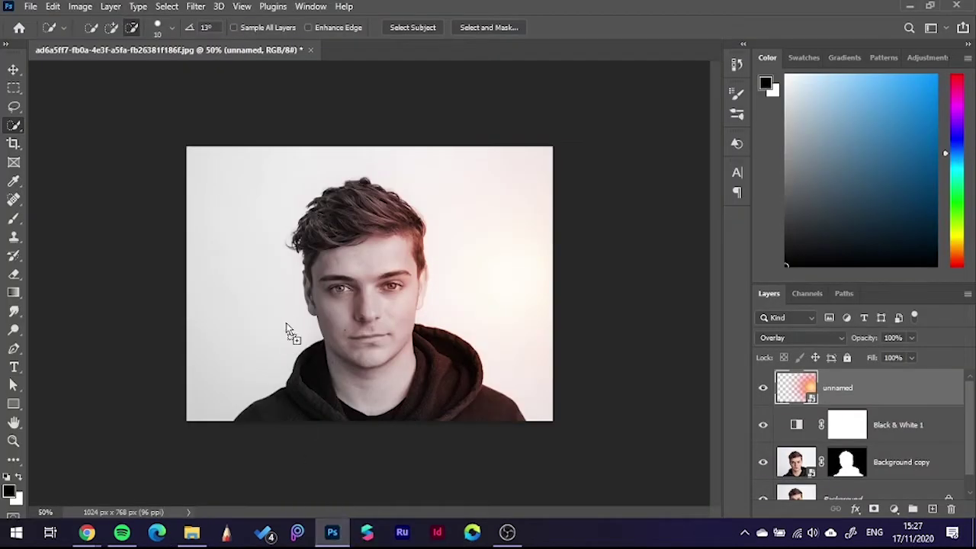
drag(336, 538, 289, 311)
drag(386, 288, 273, 299)
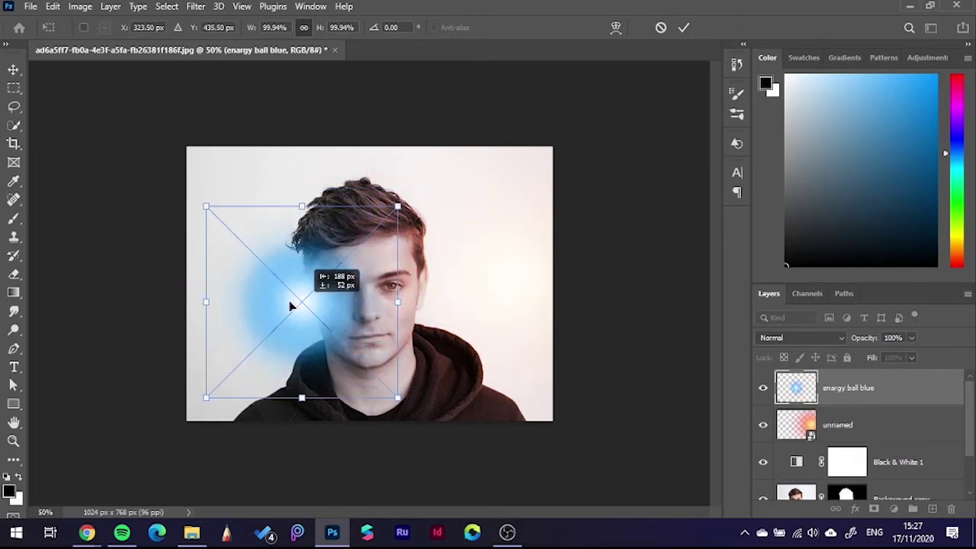
drag(353, 295, 448, 295)
drag(340, 296, 298, 297)
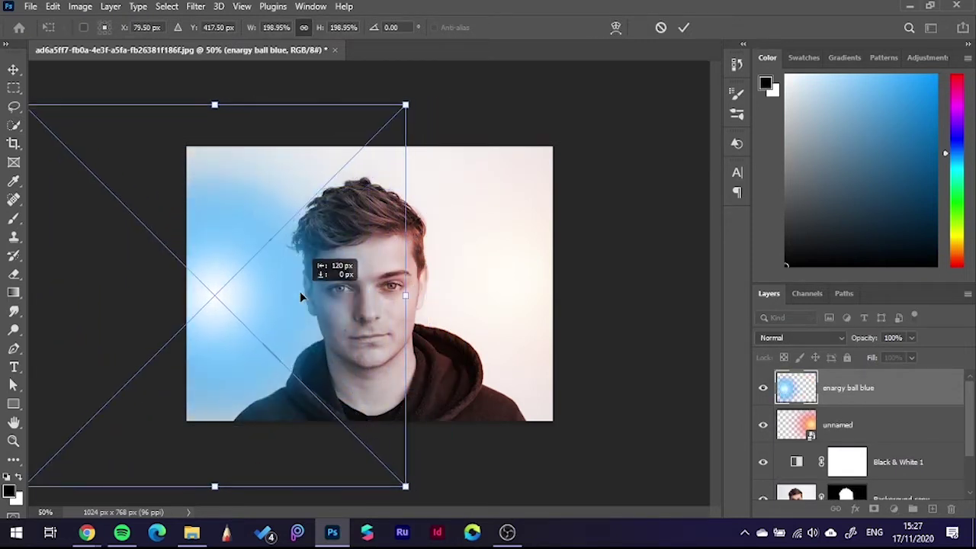
key(Return)
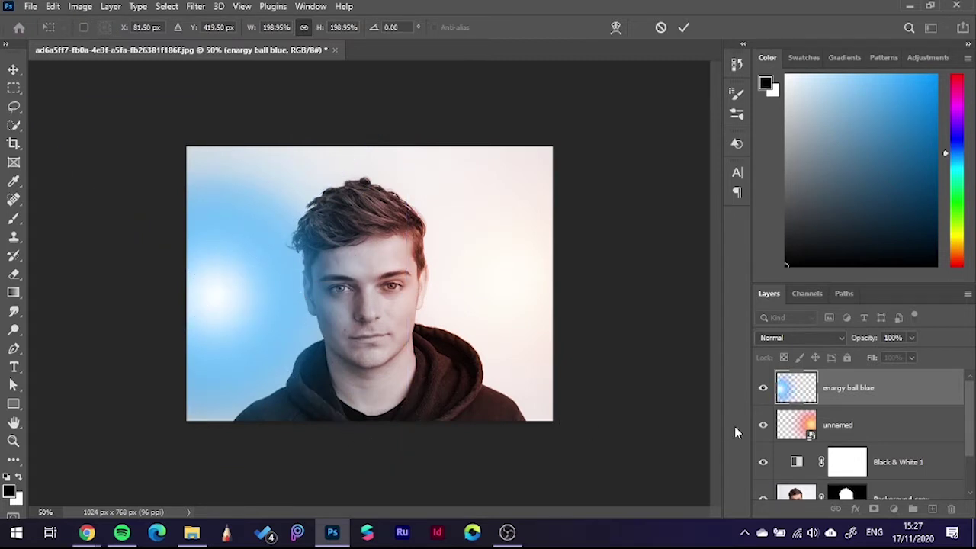
click(801, 338)
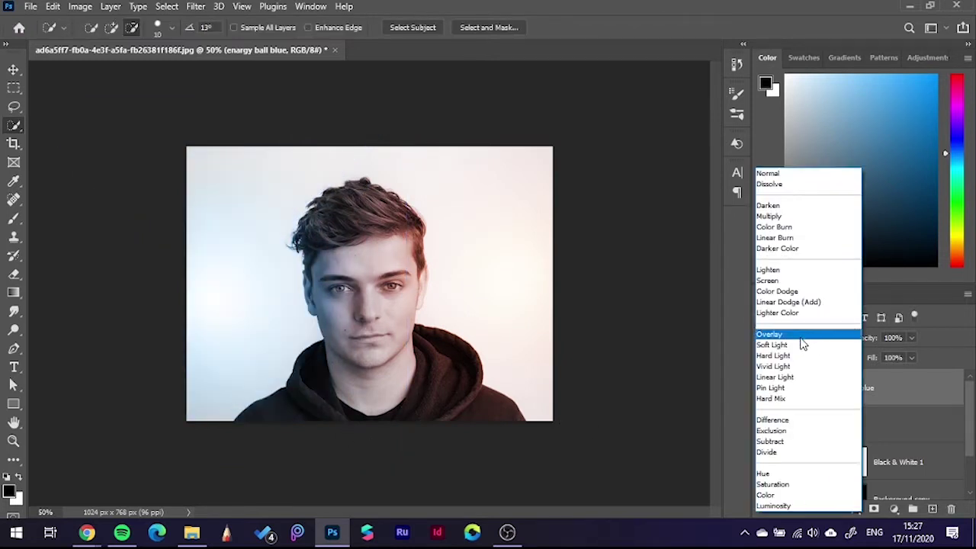
click(801, 338)
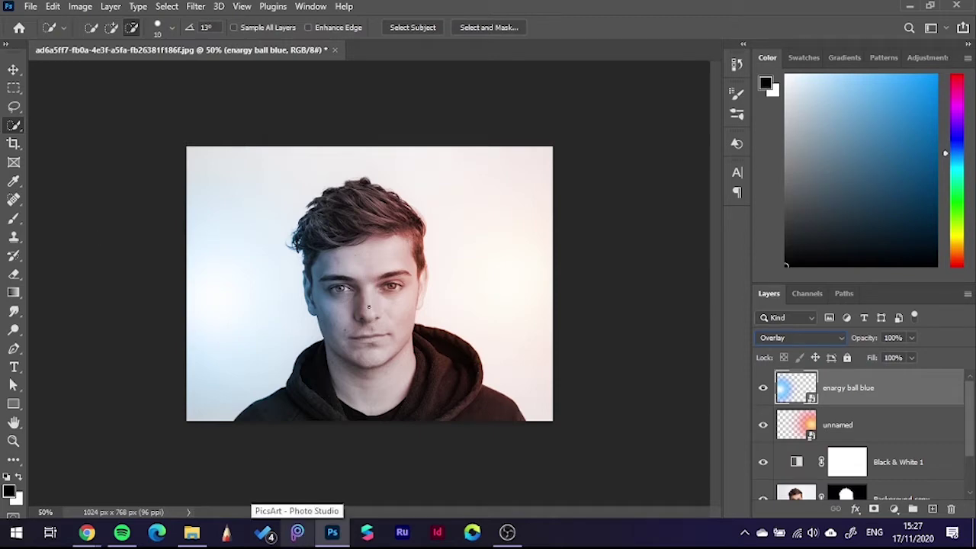
- Zoom in on the eyes and add a new empty Layer 1
click(14, 70)
key(ctrl+plus)
key(ctrl+plus)
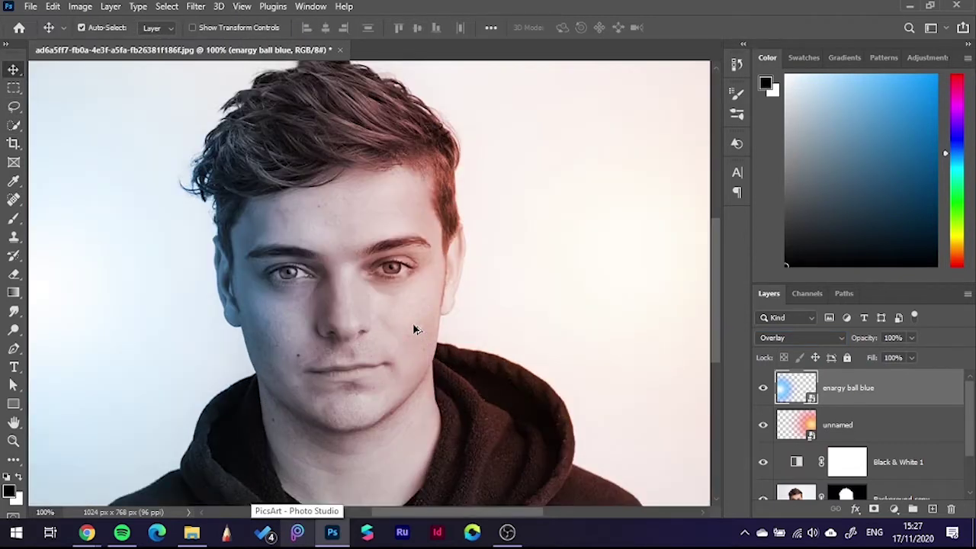
key(ctrl+plus)
drag(305, 252, 335, 277)
scroll(335, 277, down, 2)
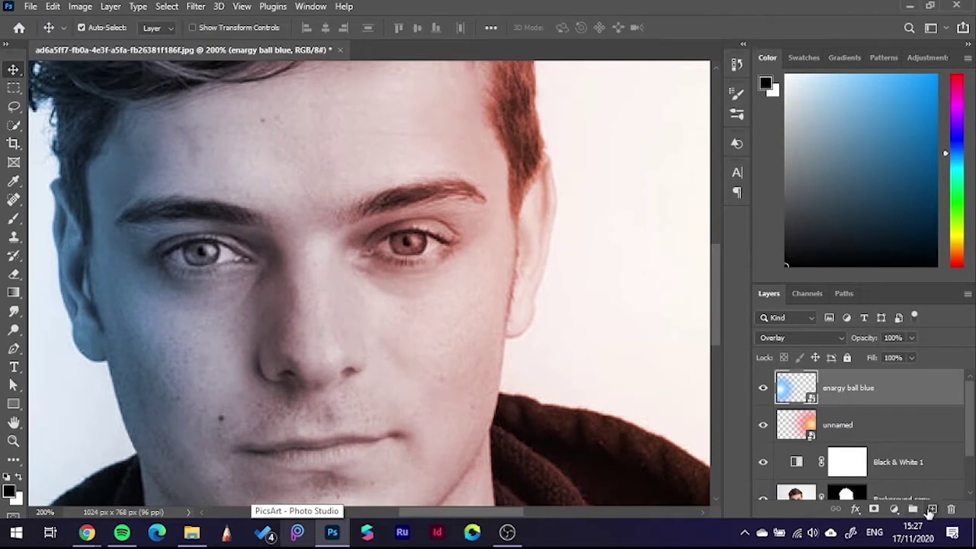
click(932, 509)
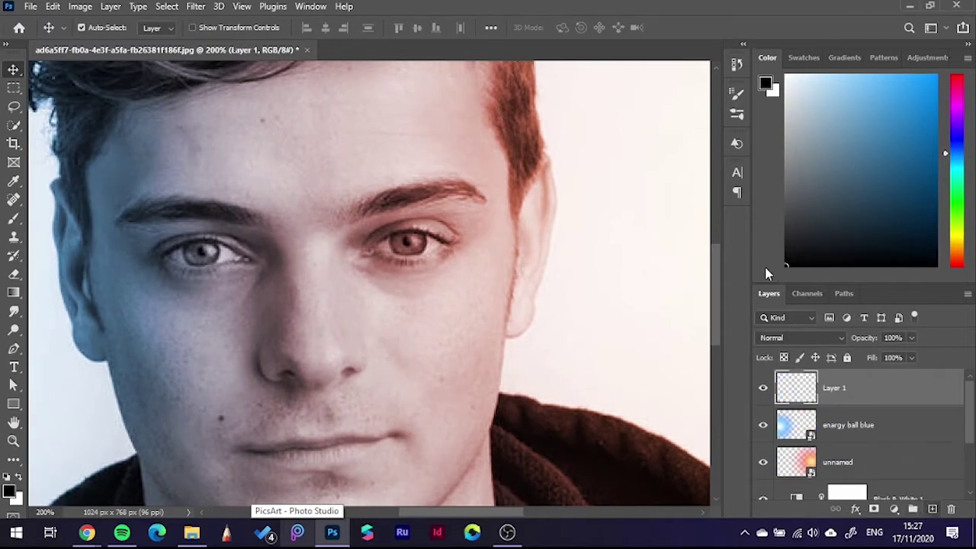
- Set up a tiny brush with a bright green colour for the irises
click(14, 221)
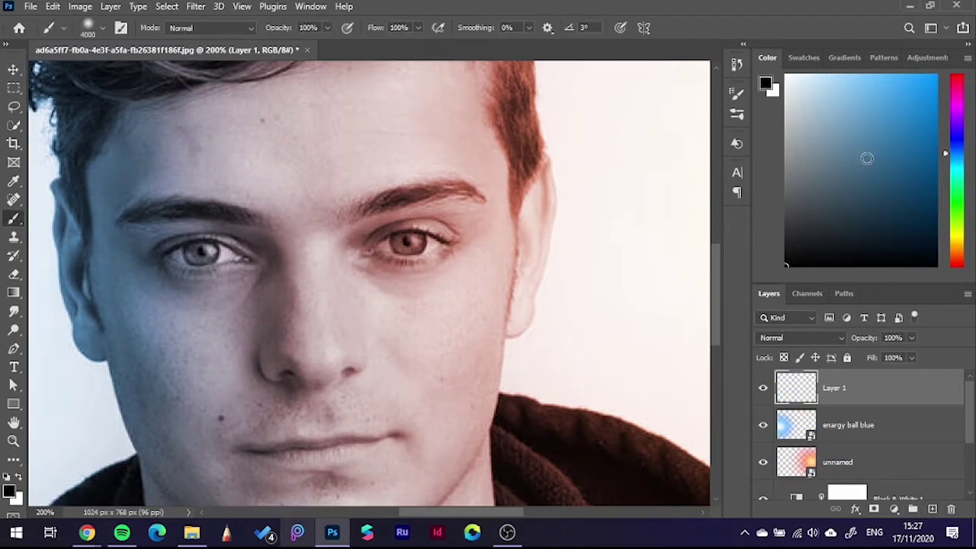
drag(959, 159, 958, 197)
click(937, 125)
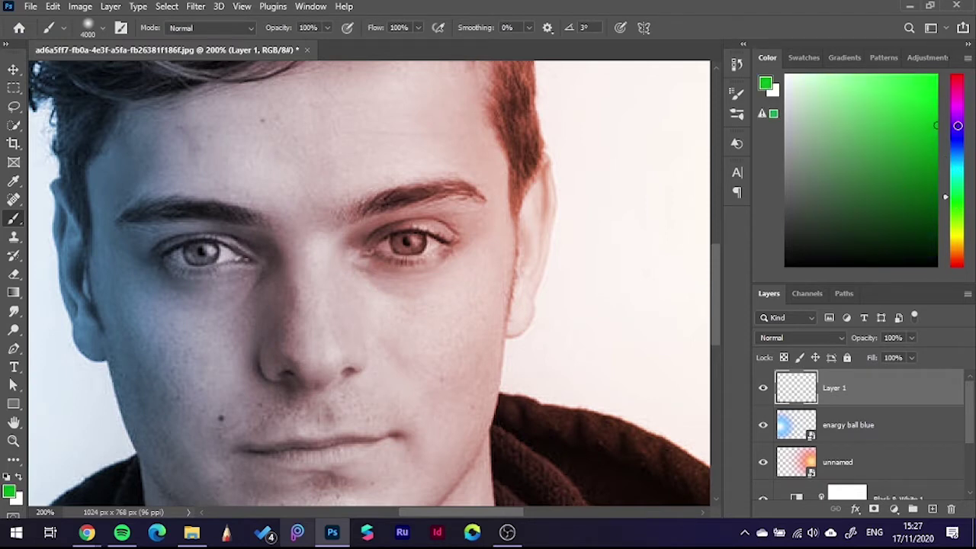
scroll(400, 262, up, 1)
scroll(401, 261, up, 1)
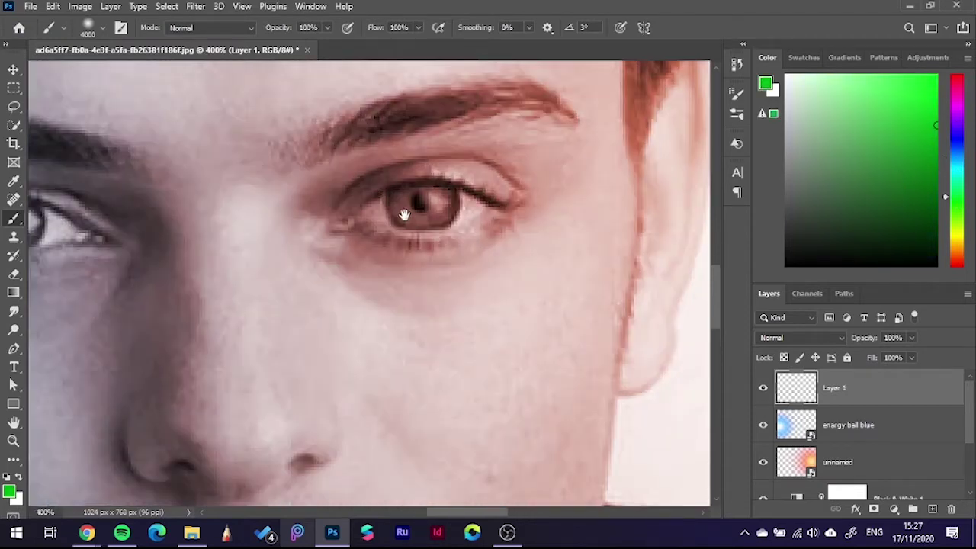
key(bracketleft)
key(bracketleft)
key(bracketleft)
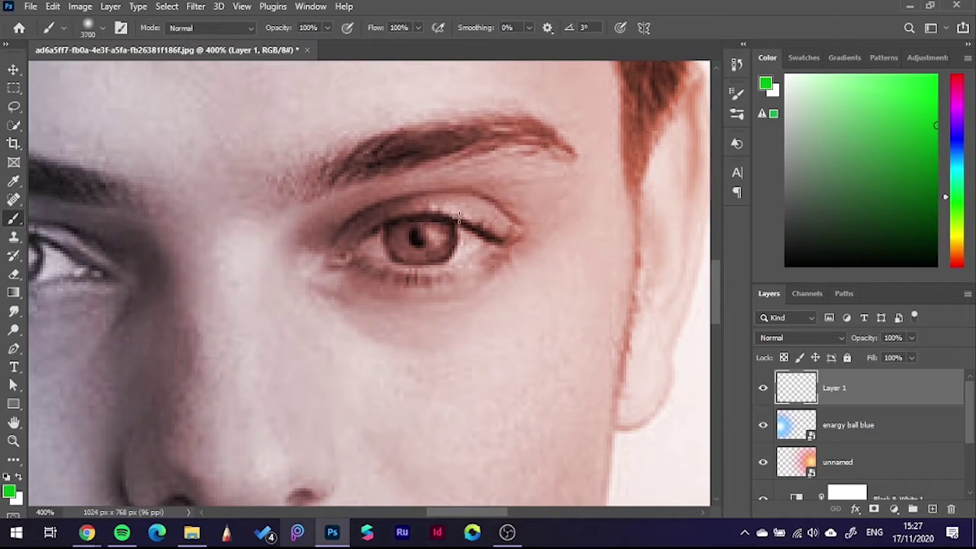
key(bracketleft)
key(bracketleft)
key(bracketleft)
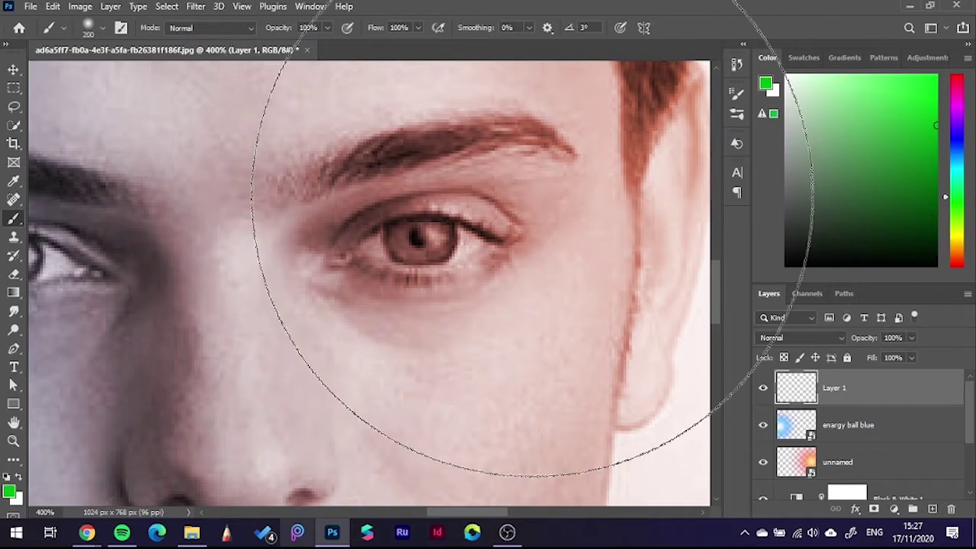
key(bracketleft)
key(bracketleft)
key(bracketleft)
key(bracketleft)
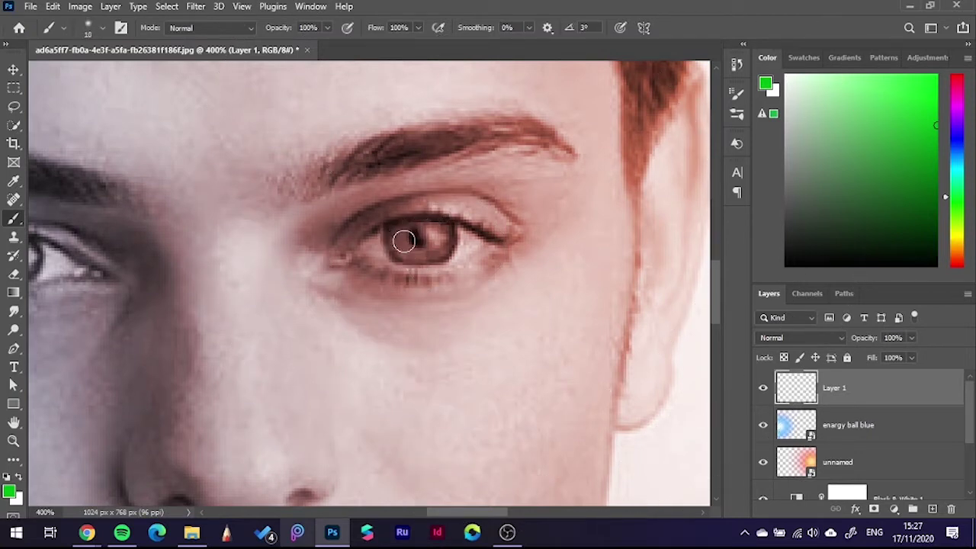
- Paint both irises green and blend Layer 1 as Overlay
click(398, 238)
mouse_move(398, 238)
mouse_down()
mouse_move(451, 233)
mouse_move(444, 250)
mouse_move(398, 255)
mouse_up()
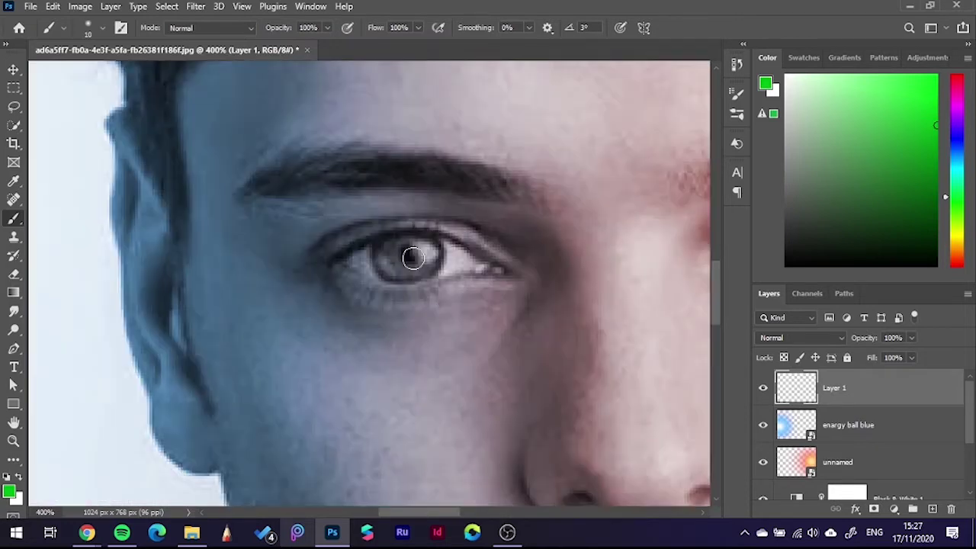
click(425, 250)
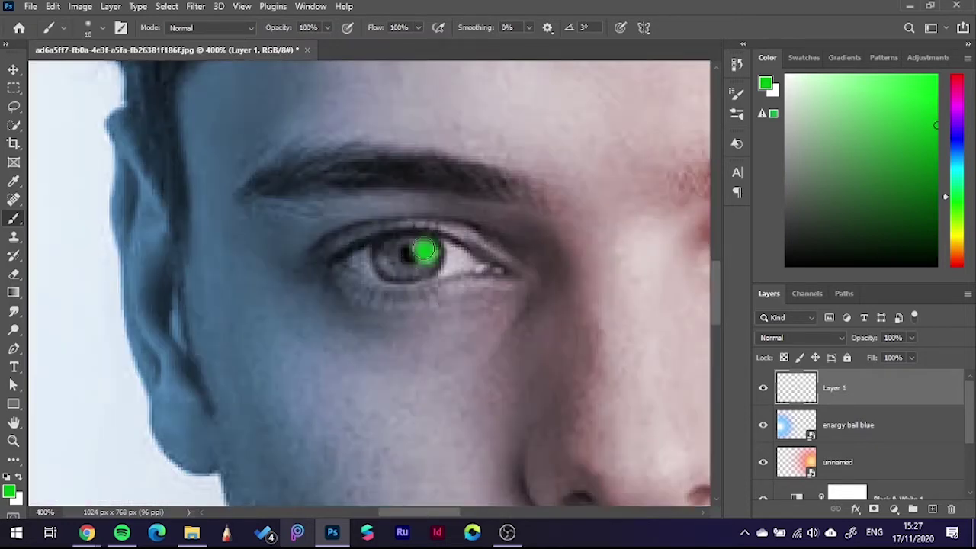
mouse_move(425, 251)
mouse_down()
mouse_move(398, 263)
mouse_move(427, 253)
mouse_up()
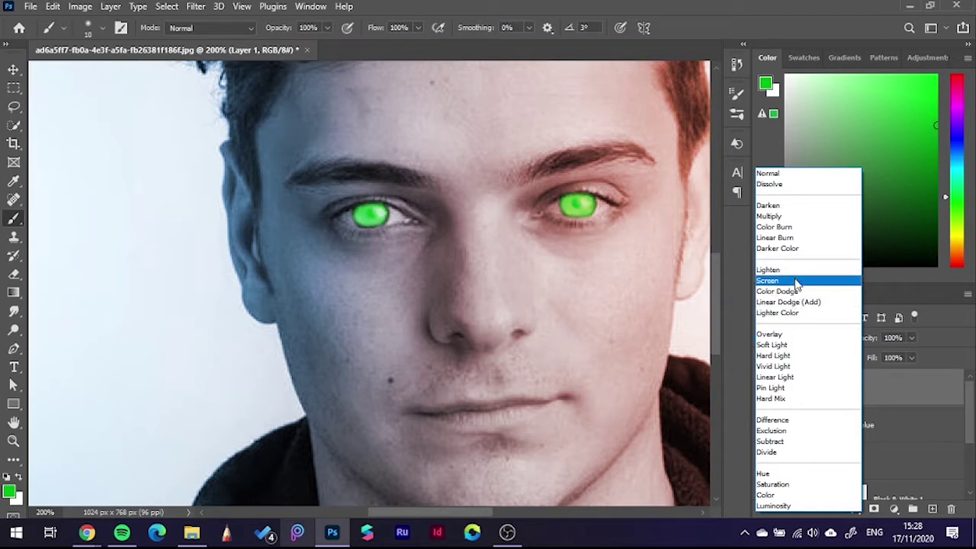
click(790, 334)
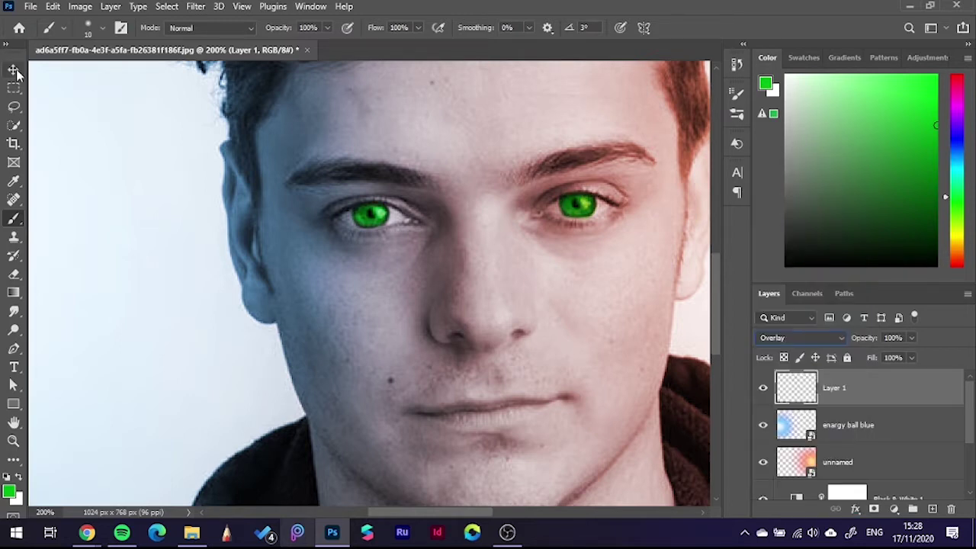
- Zoom out to the whole photo and add an empty Layer 2
click(13, 70)
key(ctrl+minus)
key(ctrl+minus)
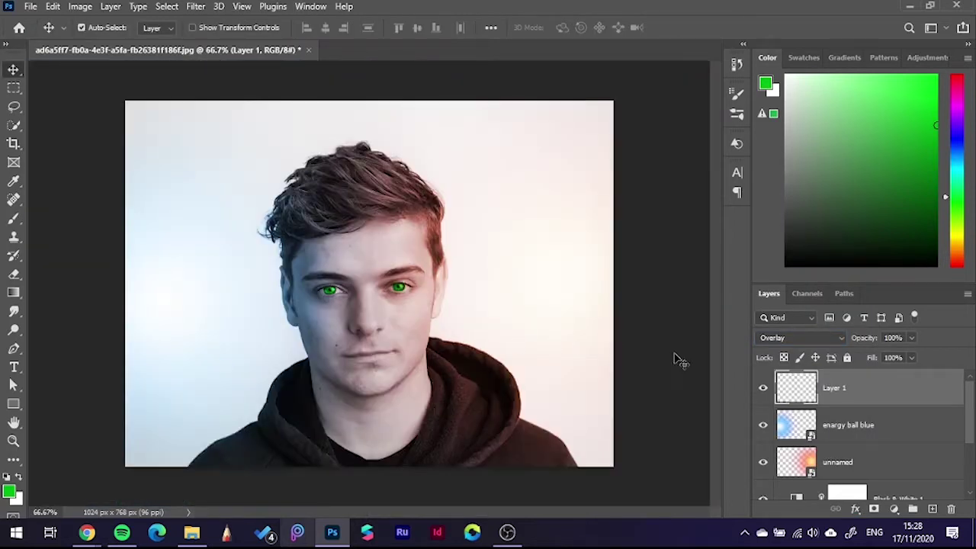
click(672, 391)
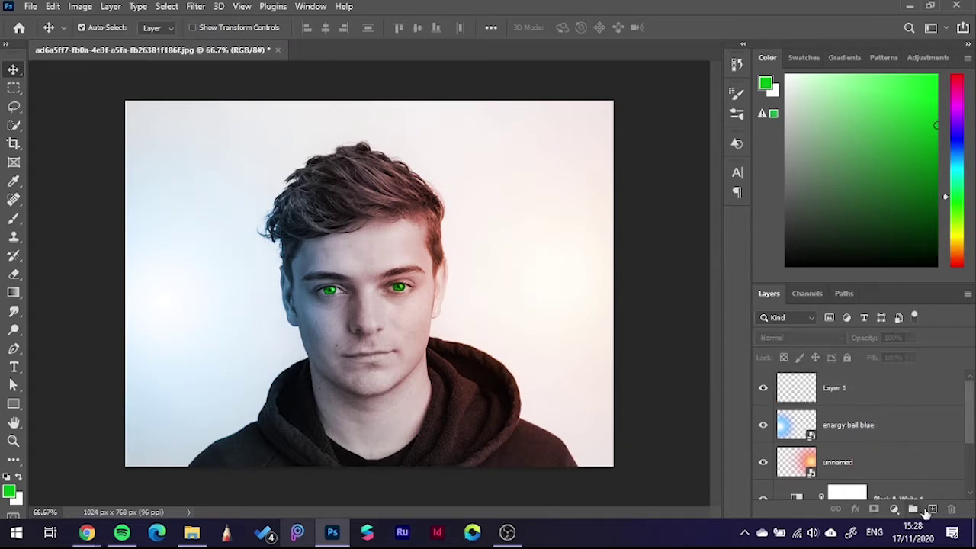
click(932, 509)
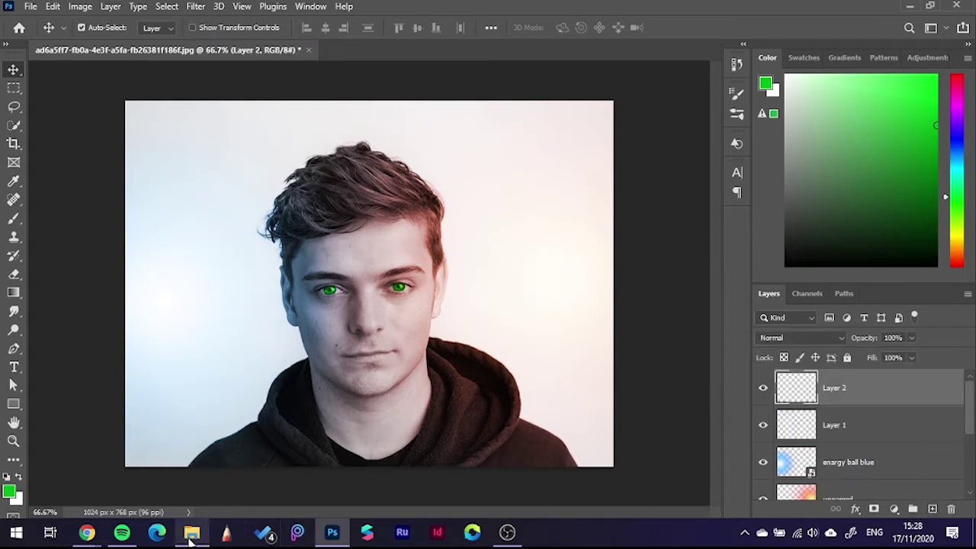
- Go up from the 'enargy effects' folder to the png folder of image assets
click(191, 534)
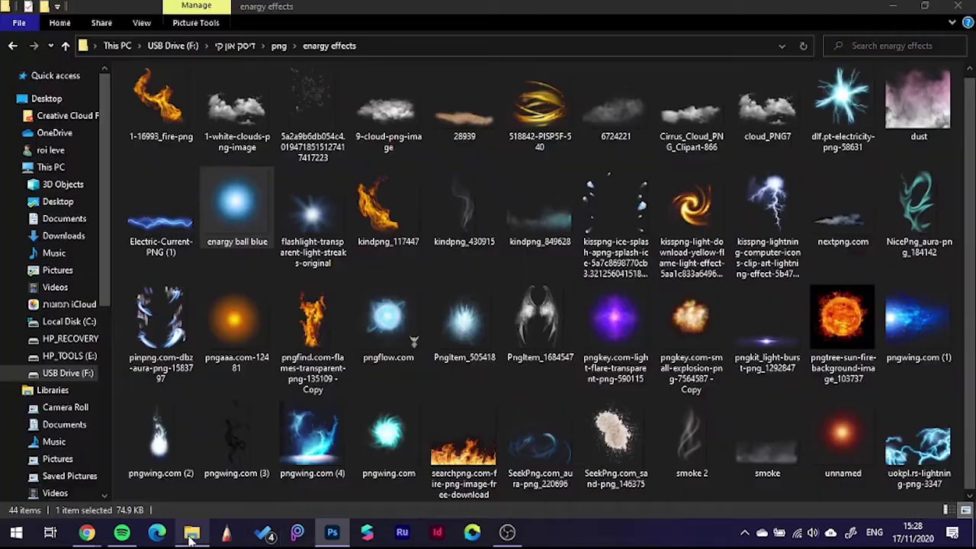
click(652, 389)
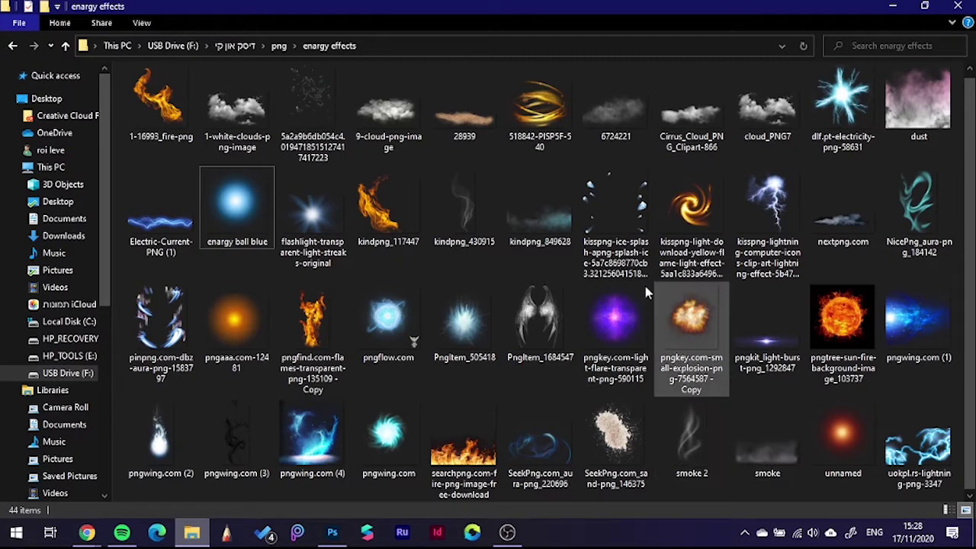
click(280, 46)
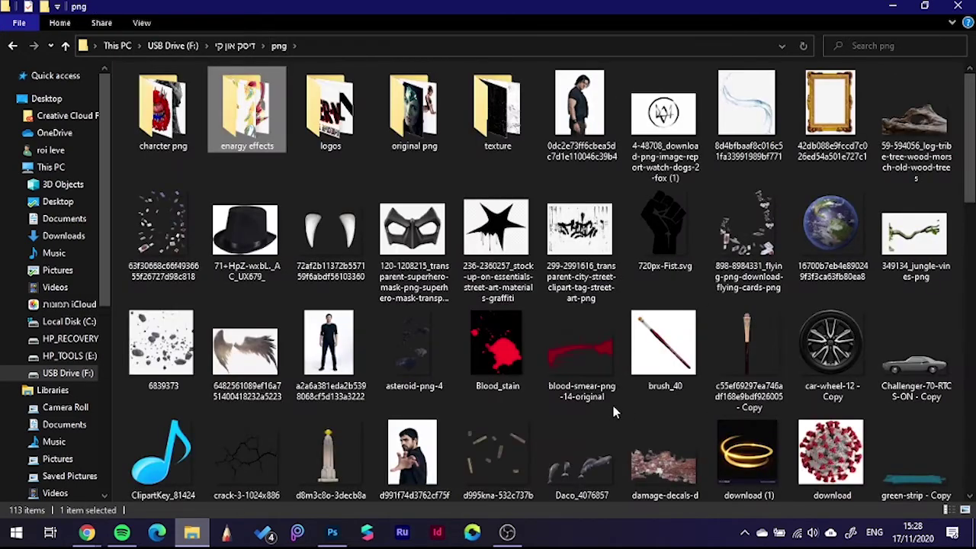
scroll(613, 408, down, 2)
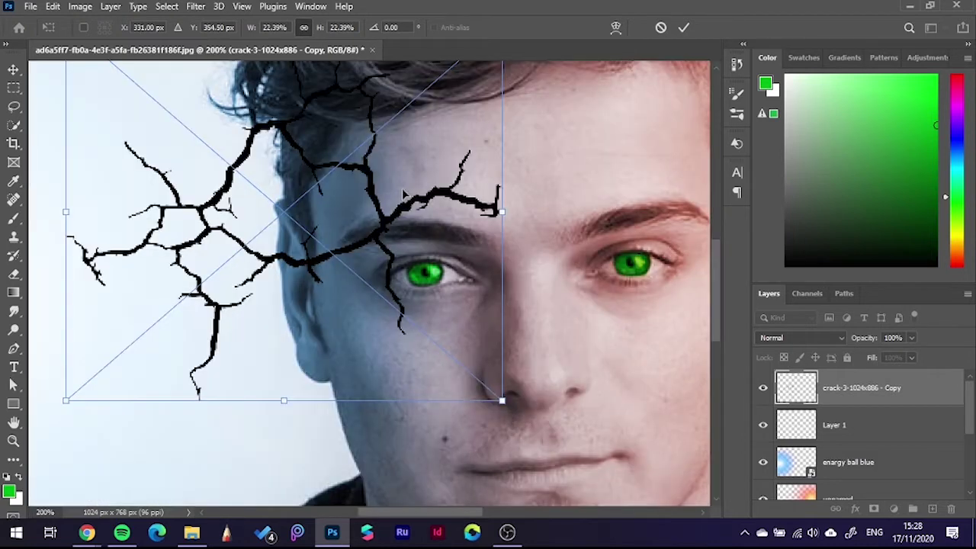
- Position the crack image, shrunk to 22.39%, over the left temple and forehead
drag(334, 194, 366, 195)
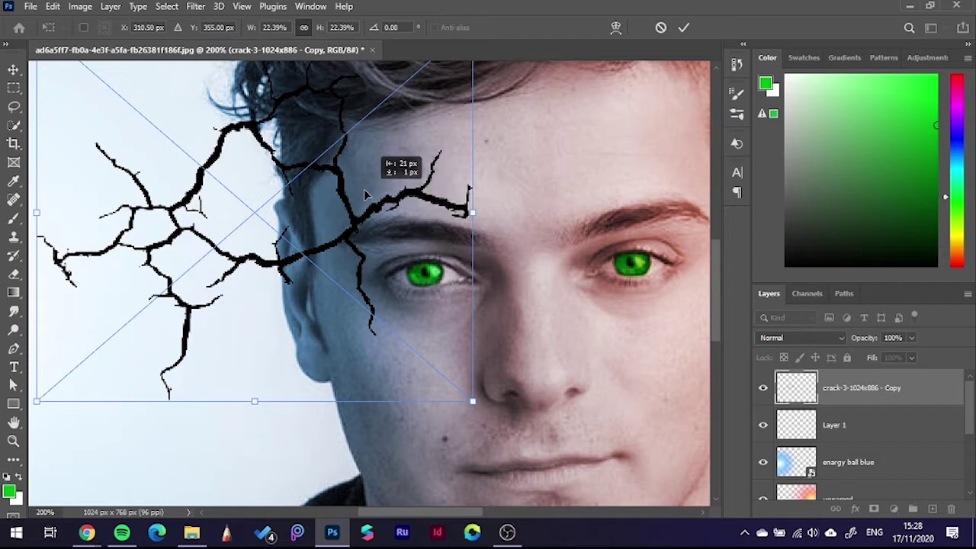
key(Return)
click(801, 338)
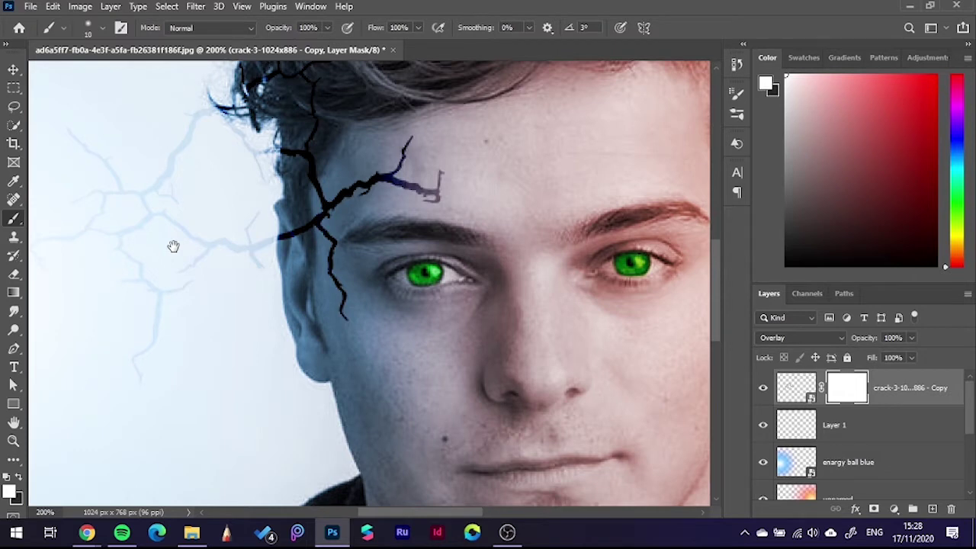
- Erase the crack on its mask near the hairline and across the background
drag(173, 245, 386, 312)
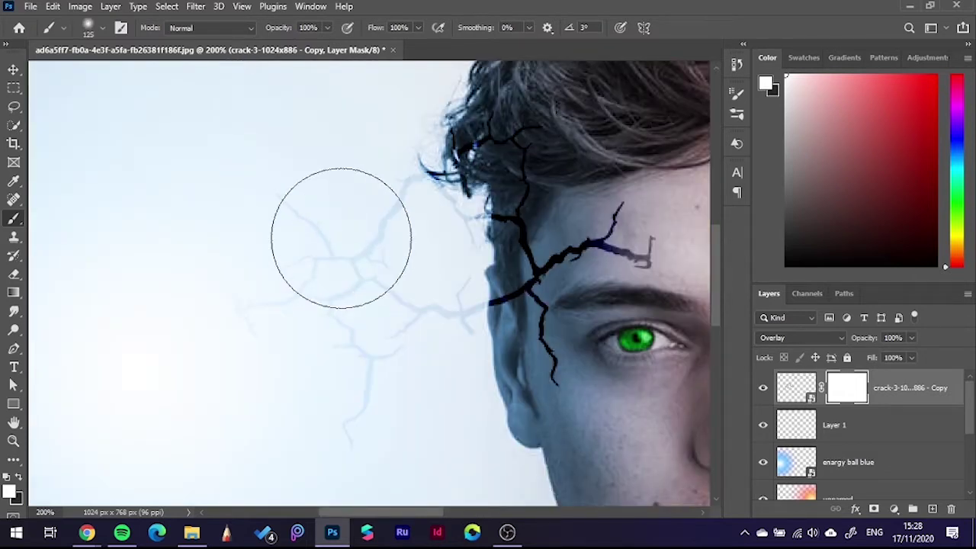
key(e)
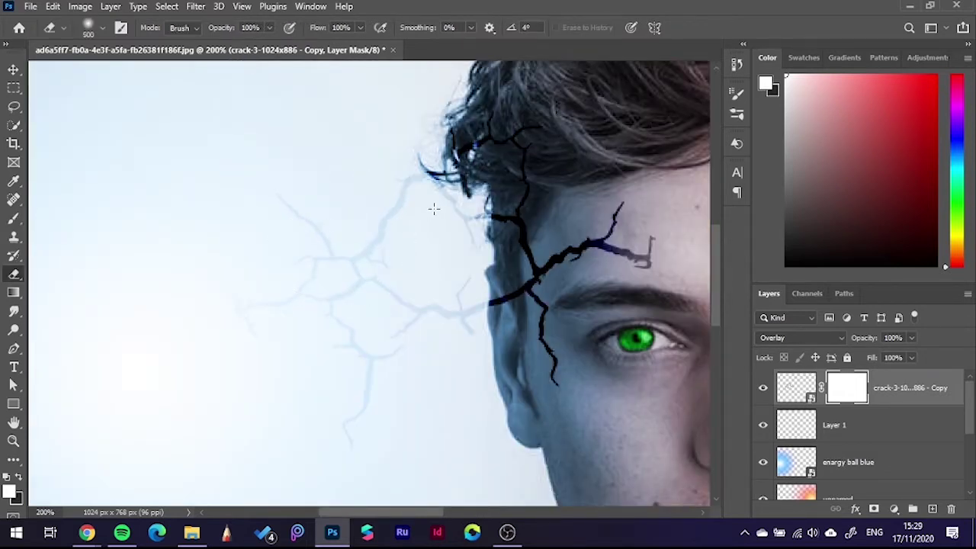
key(bracketleft)
key(bracketleft)
key(bracketleft)
mouse_move(401, 172)
mouse_down()
mouse_move(424, 142)
mouse_move(450, 164)
mouse_move(500, 137)
mouse_move(516, 173)
mouse_move(496, 208)
mouse_move(504, 227)
mouse_move(513, 217)
mouse_move(488, 215)
mouse_move(478, 255)
mouse_move(490, 306)
mouse_move(500, 288)
mouse_move(488, 298)
mouse_move(507, 294)
mouse_move(498, 313)
mouse_move(442, 249)
mouse_up()
drag(427, 313, 377, 305)
mouse_move(347, 472)
mouse_down()
mouse_move(348, 321)
mouse_move(382, 272)
mouse_move(351, 356)
mouse_up()
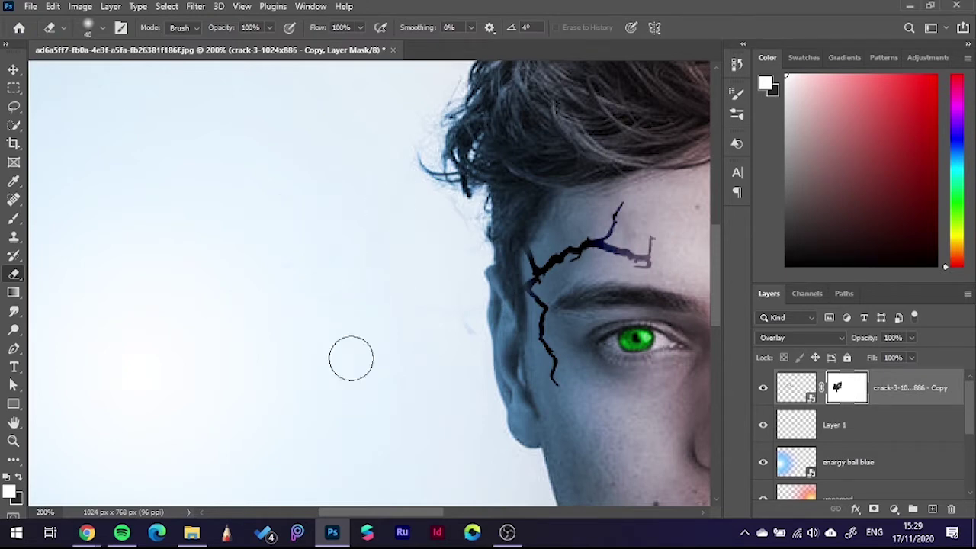
key(bracketright)
key(bracketright)
key(bracketright)
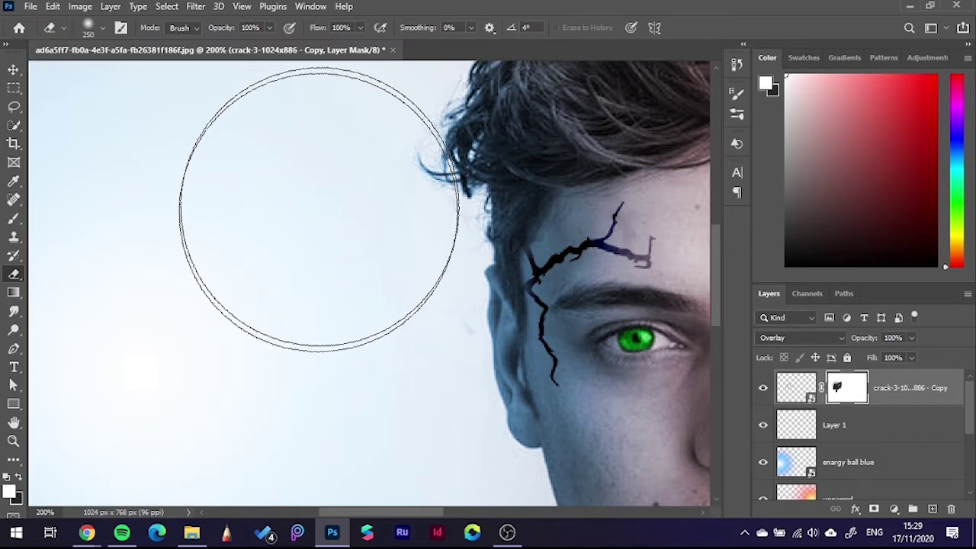
drag(318, 210, 395, 387)
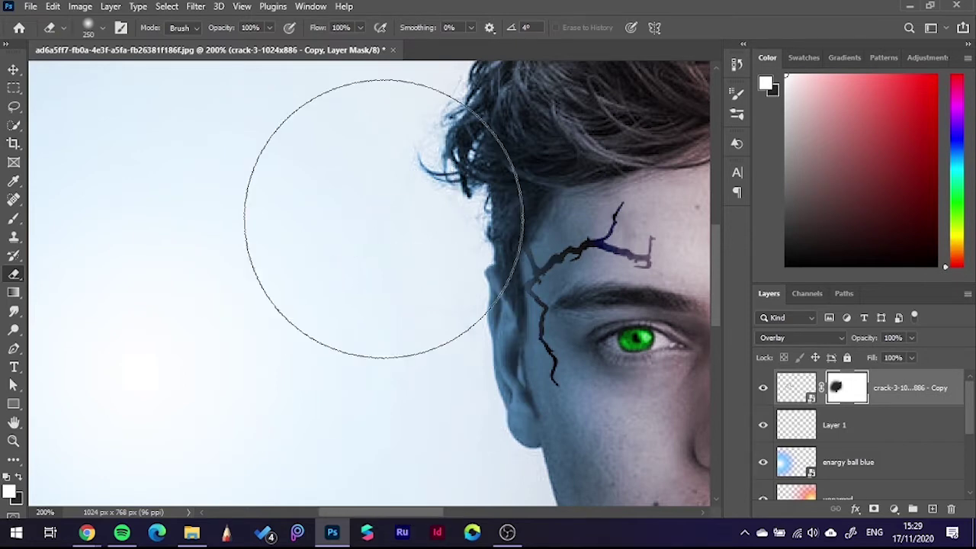
- Target the crack layer's pixels and bring kindpng_105749 from png into the photo
key(v)
key(ctrl+minus)
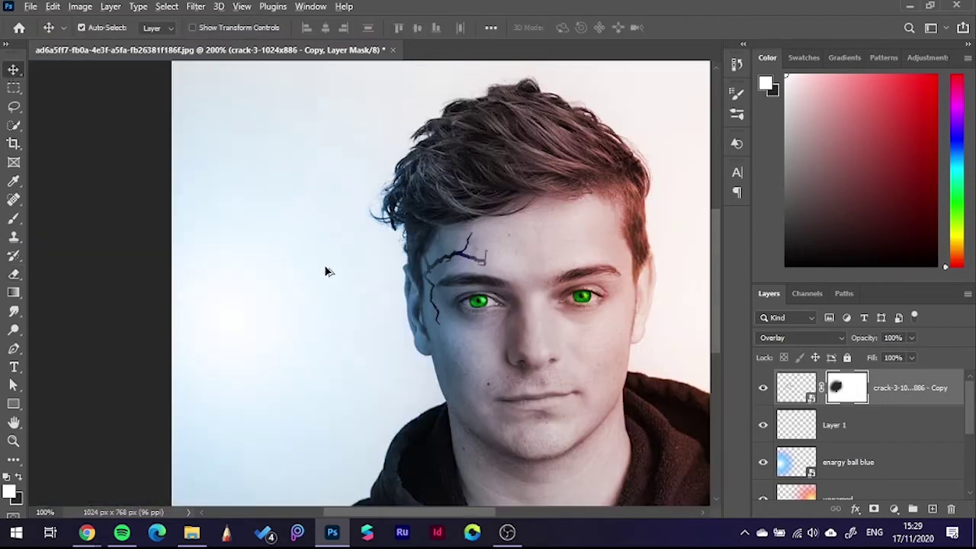
drag(511, 360, 430, 342)
key(ctrl+plus)
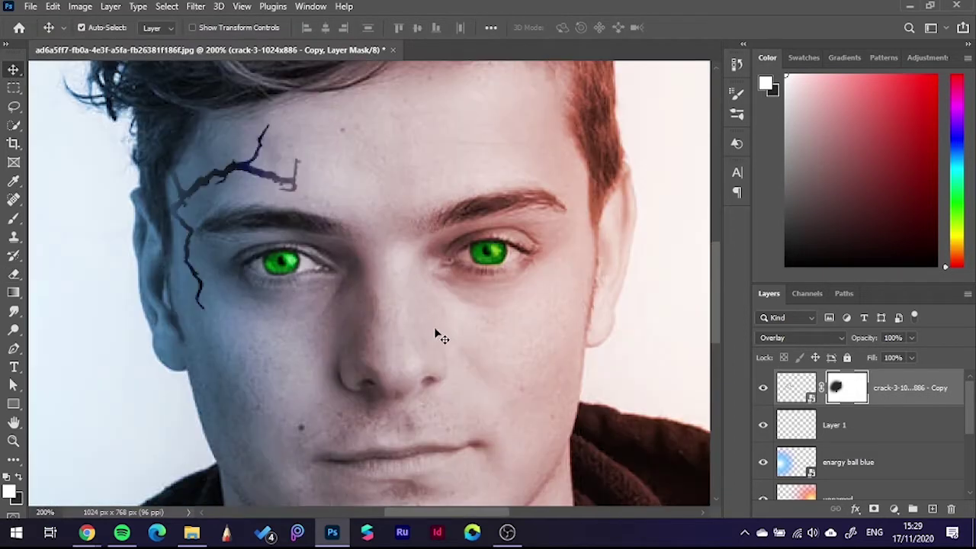
scroll(501, 305, down, 1)
click(796, 387)
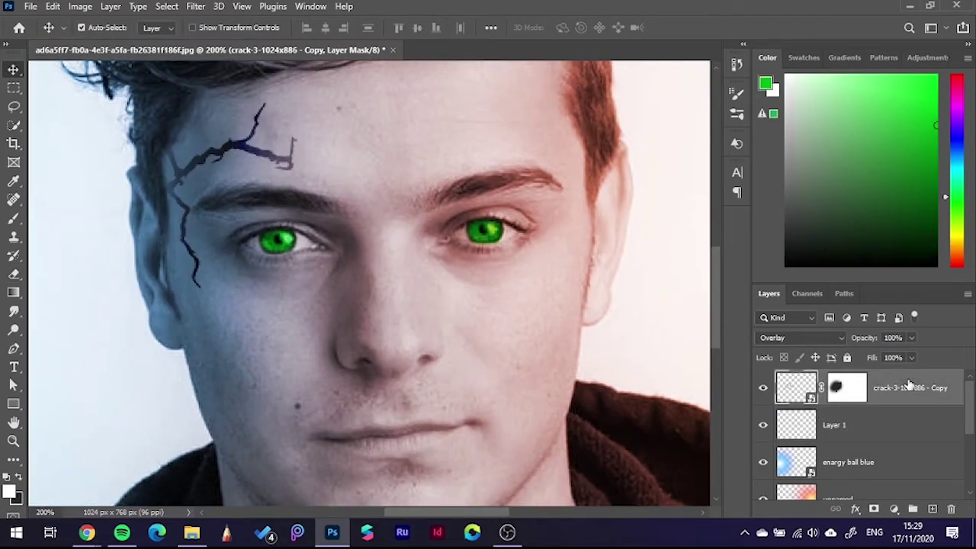
key(ctrl+minus)
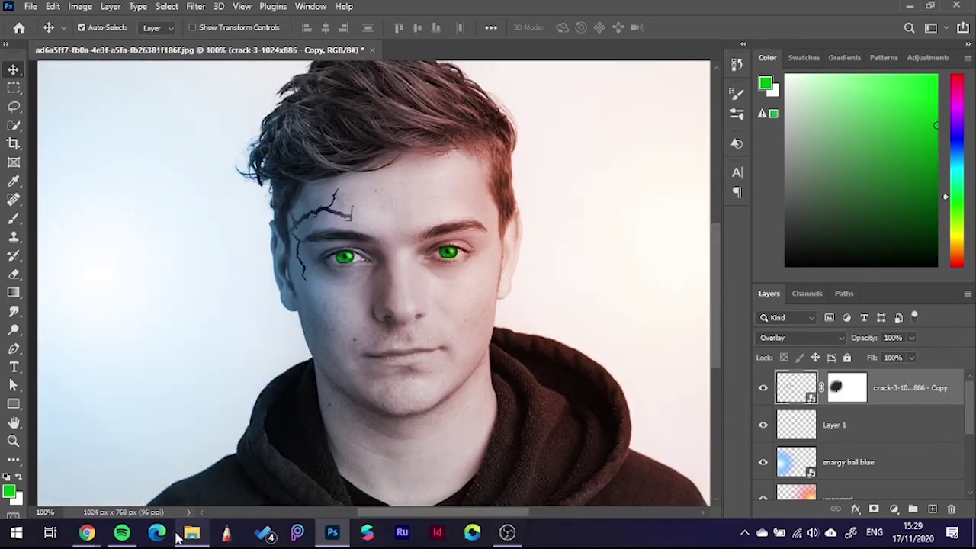
click(193, 534)
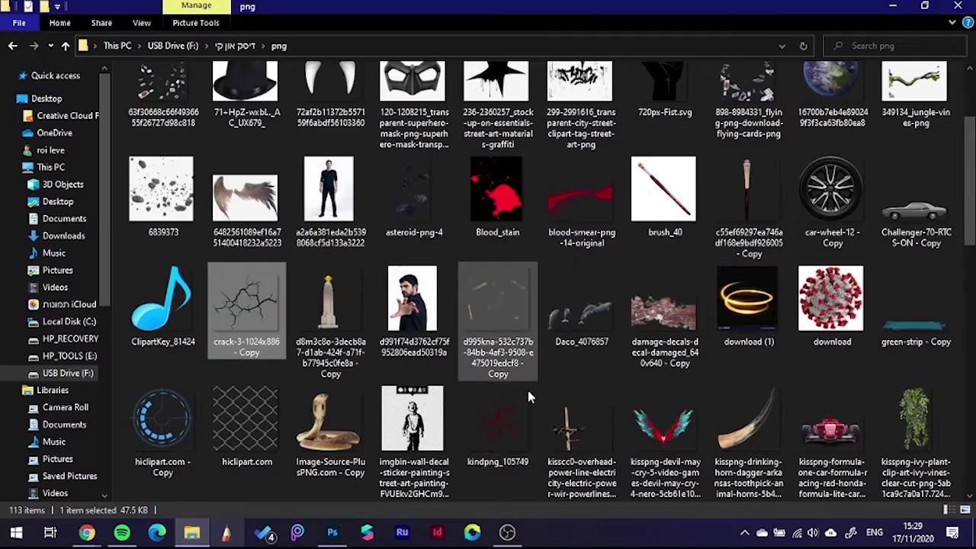
mouse_move(497, 419)
mouse_down()
mouse_move(433, 497)
mouse_move(449, 263)
mouse_move(468, 288)
mouse_up()
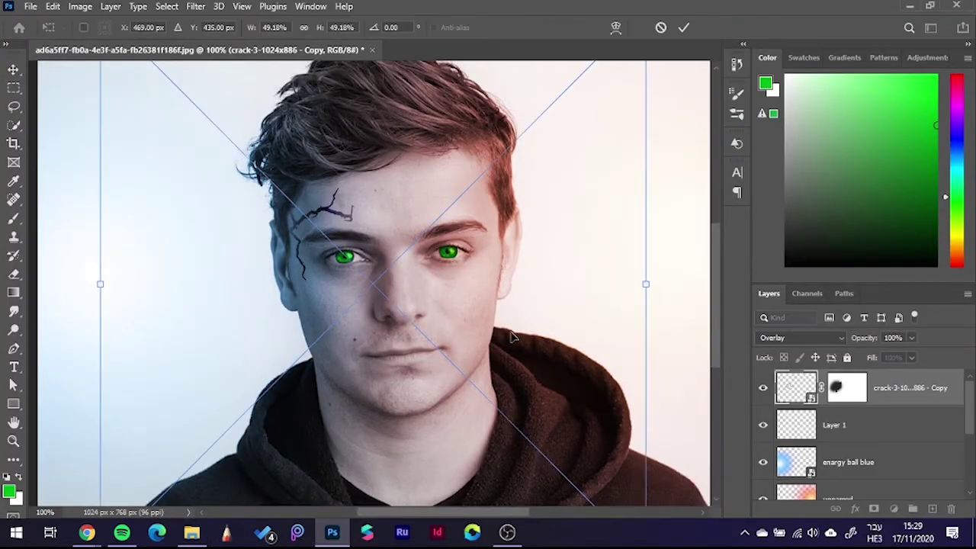
- Shrink the red kindpng_105749 crack to 13.91% over the right forehead, blended as Color Burn
drag(646, 284, 450, 283)
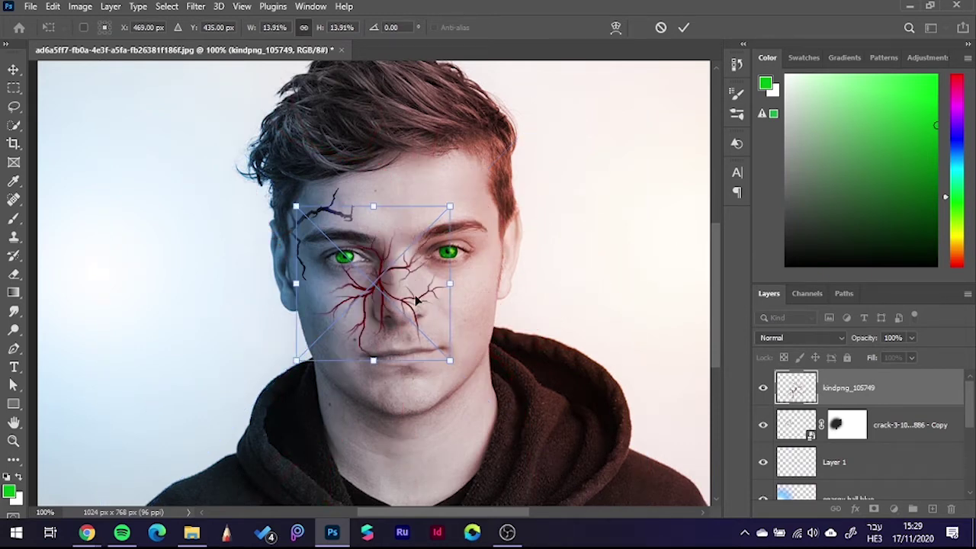
drag(416, 301, 496, 183)
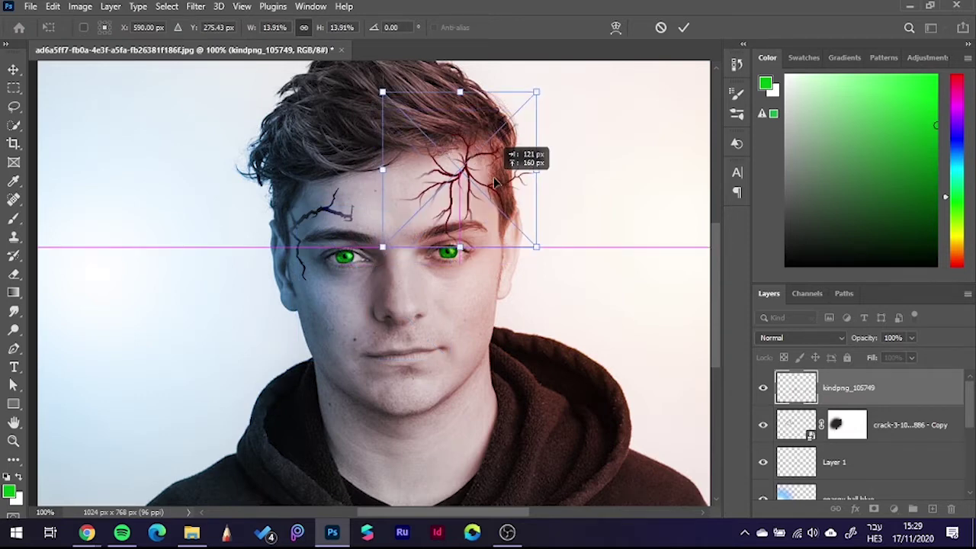
drag(496, 183, 495, 169)
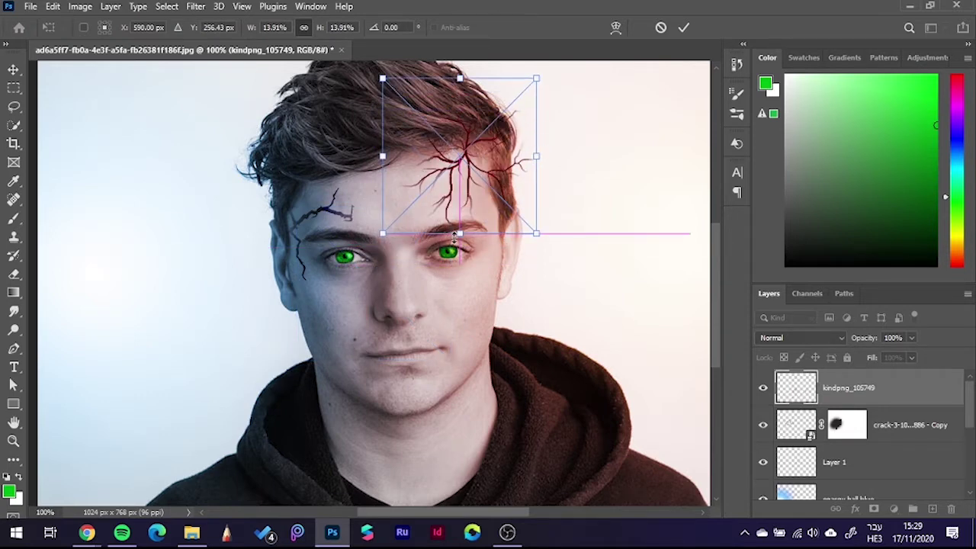
key(ctrl+plus)
key(Return)
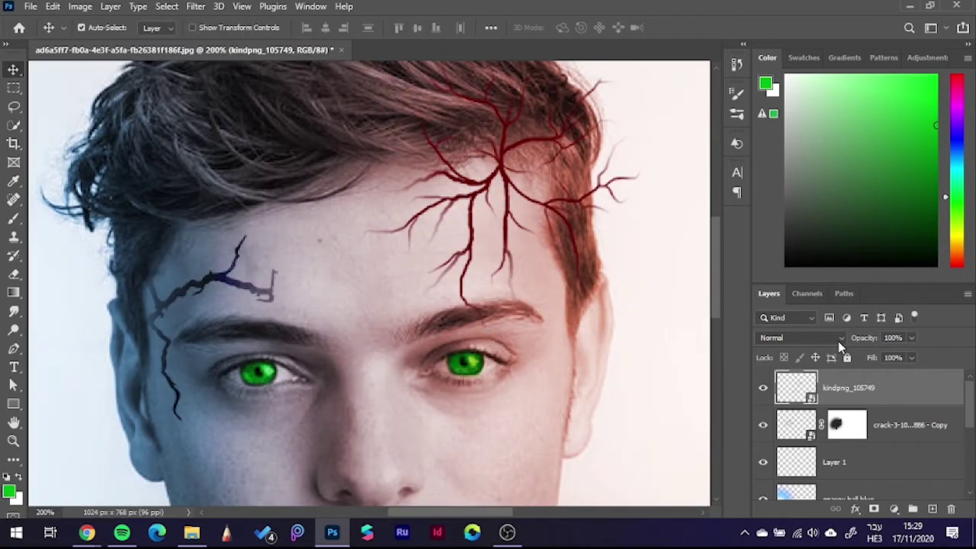
click(838, 341)
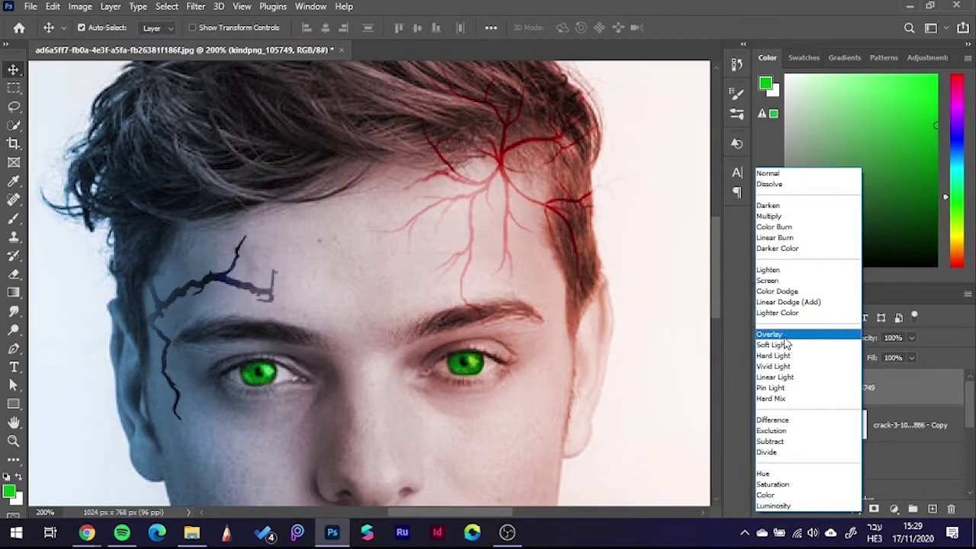
click(789, 229)
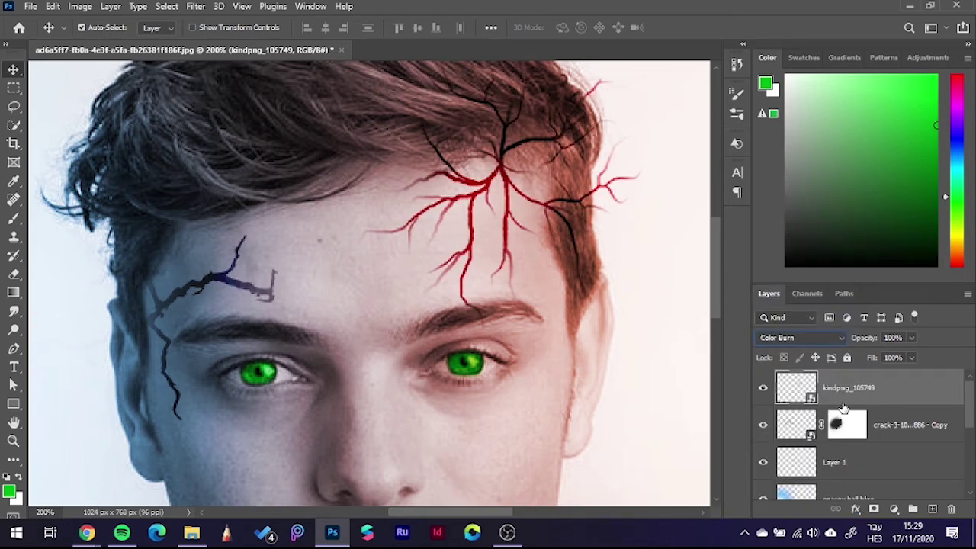
- Add a layer mask to the crack layer and set the Eraser to size 90
click(874, 509)
click(14, 221)
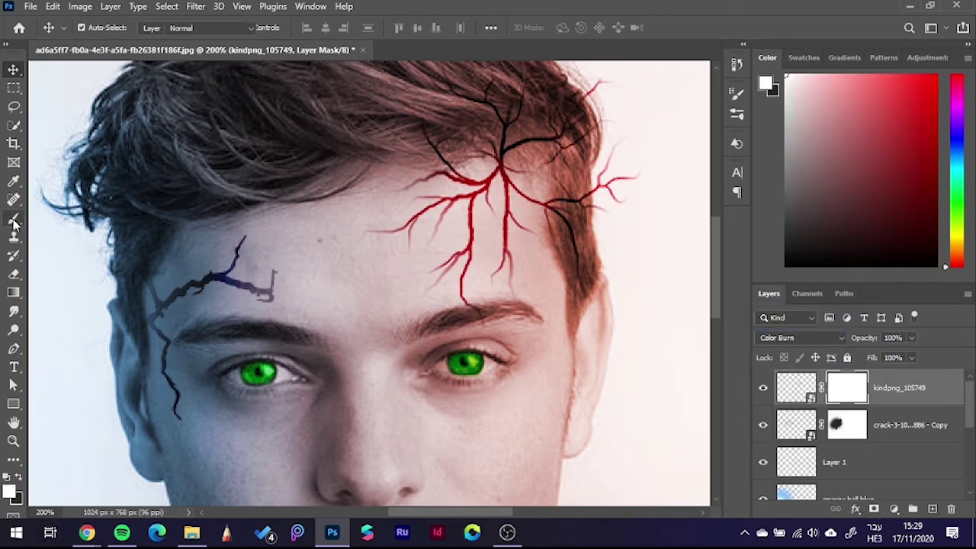
click(14, 220)
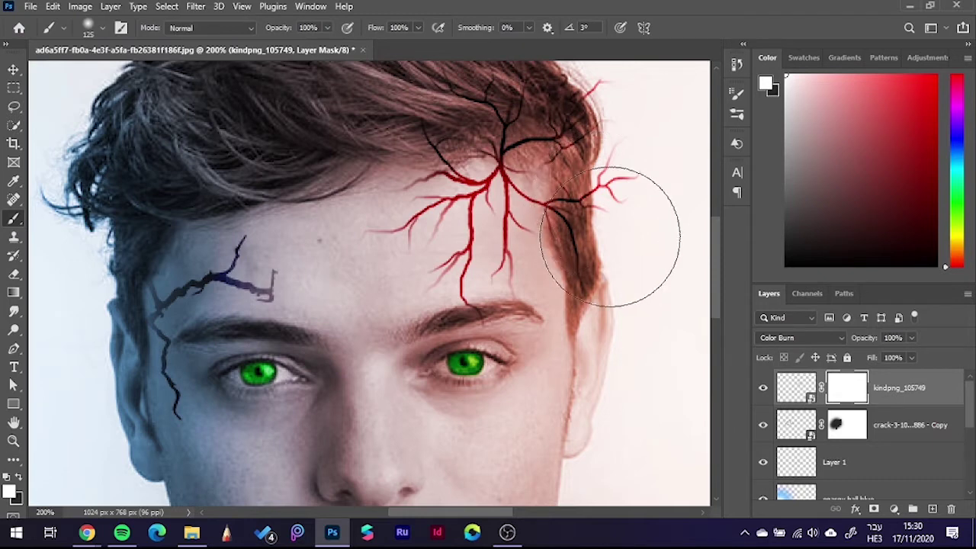
click(14, 274)
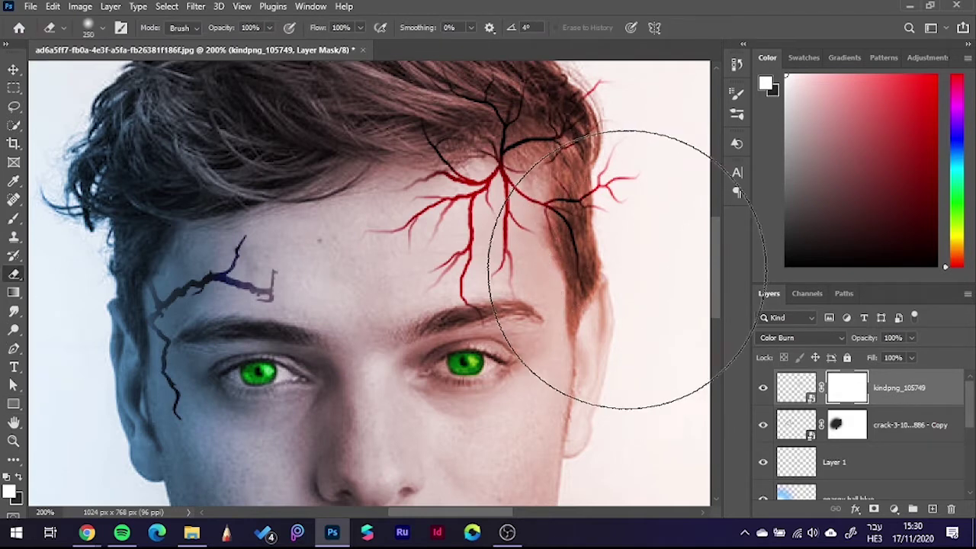
key(bracketleft)
key(bracketleft)
key(bracketleft)
key(bracketleft)
key(bracketleft)
key(bracketleft)
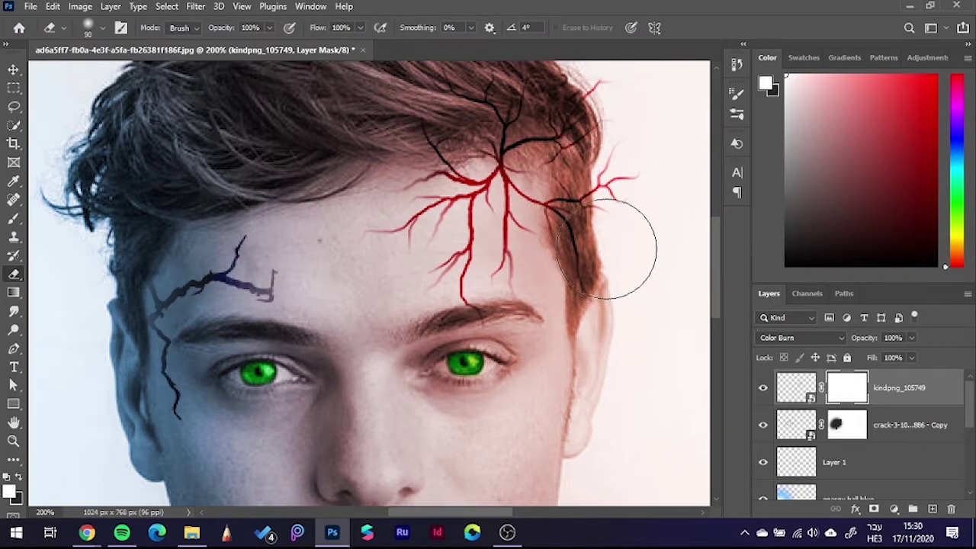
- Erase the black crack lines near the temple and in the hair, then zoom out
mouse_move(606, 248)
mouse_down()
mouse_move(588, 251)
mouse_move(586, 215)
mouse_move(625, 163)
mouse_move(582, 135)
mouse_up()
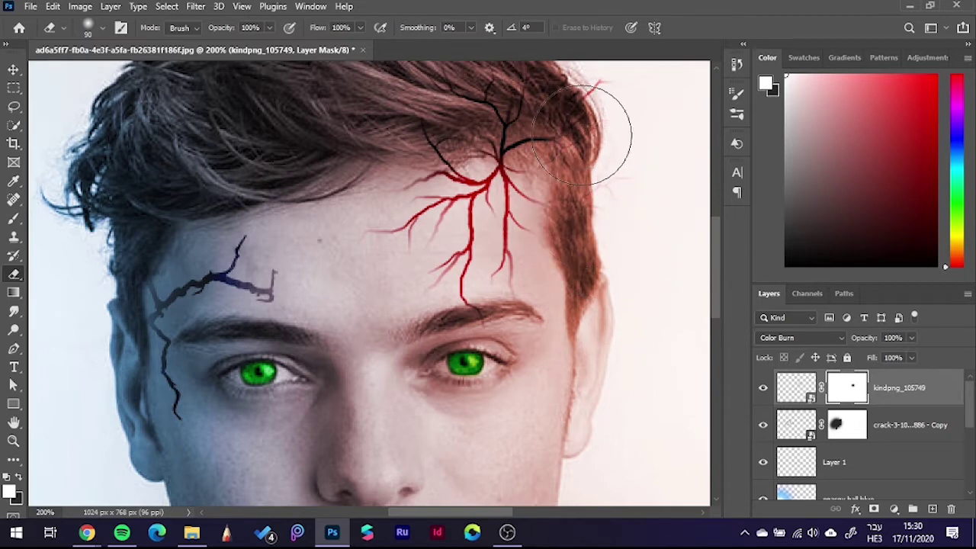
scroll(584, 133, up, 2)
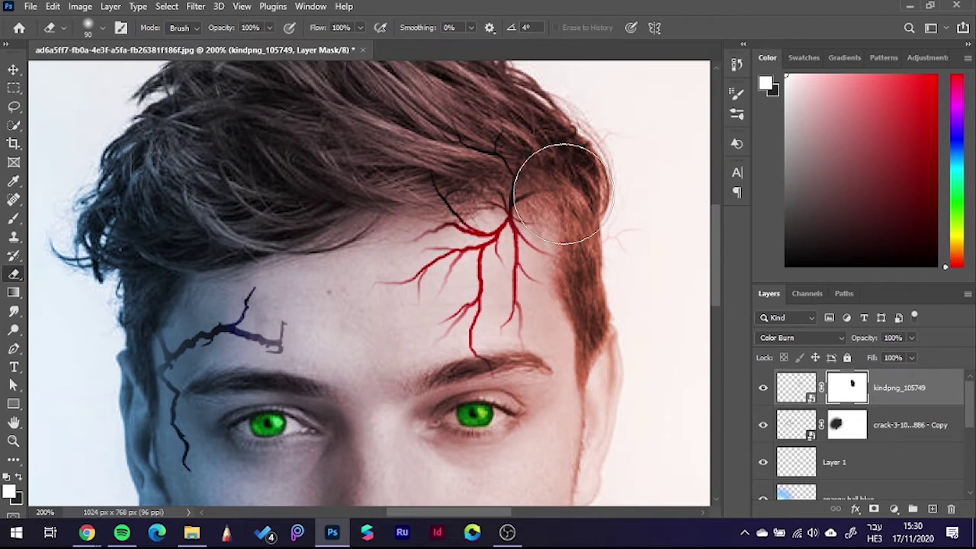
mouse_move(562, 194)
mouse_down()
mouse_move(428, 161)
mouse_move(467, 166)
mouse_up()
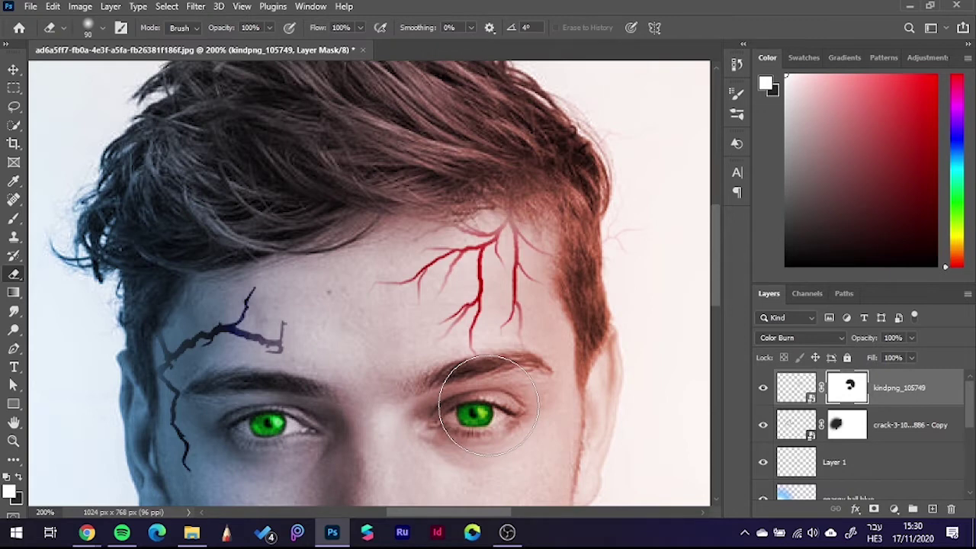
key(v)
key(ctrl+minus)
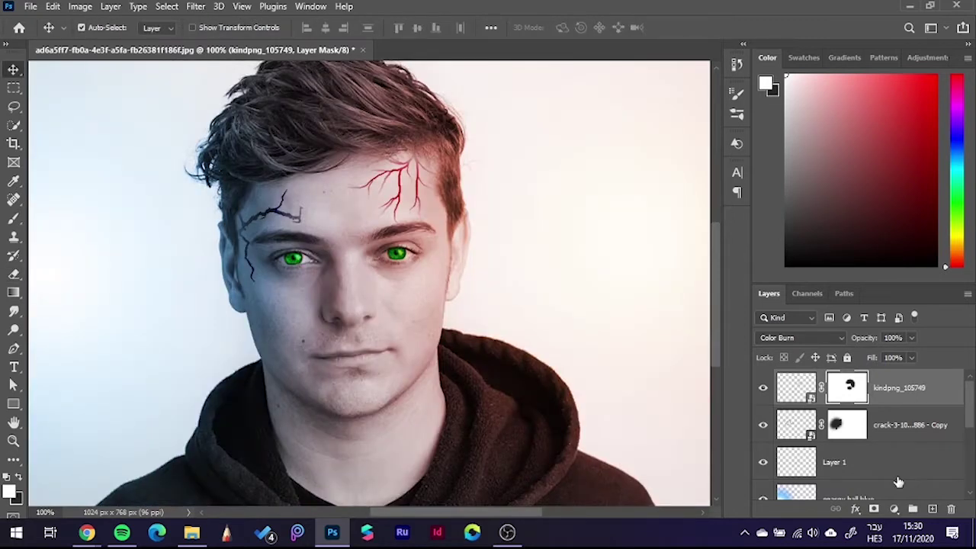
- Give the kindpng_105749 crack a black (000000) Color Overlay in Soft Light blend mode
click(855, 509)
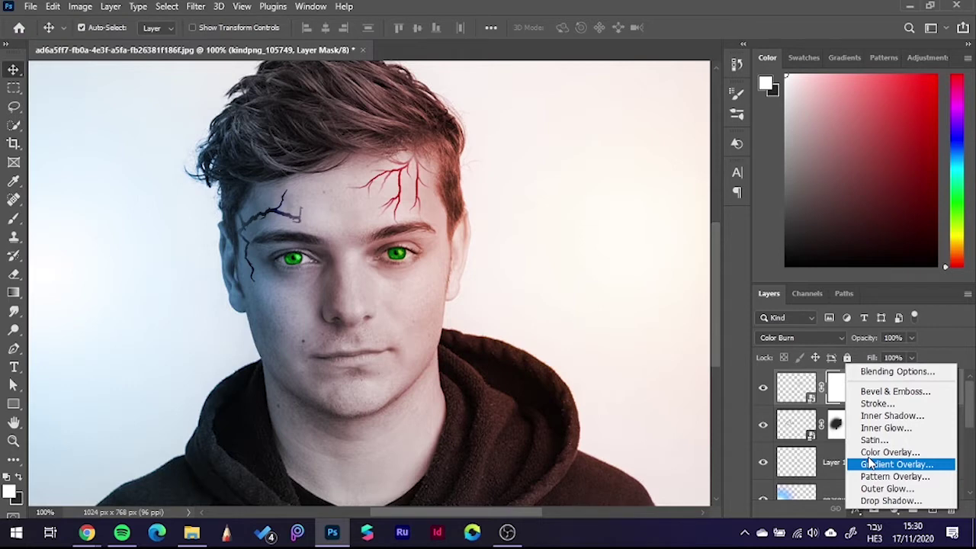
click(885, 452)
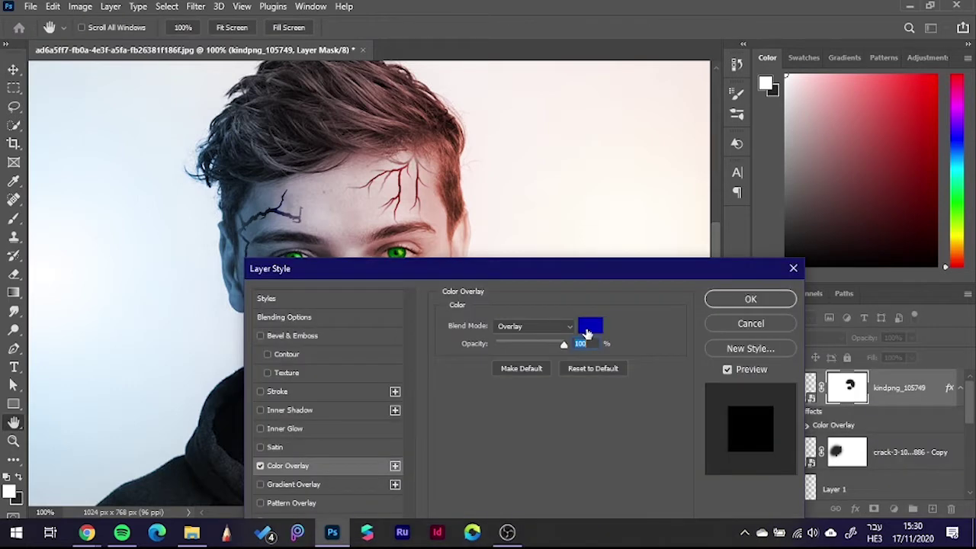
click(588, 333)
click(750, 391)
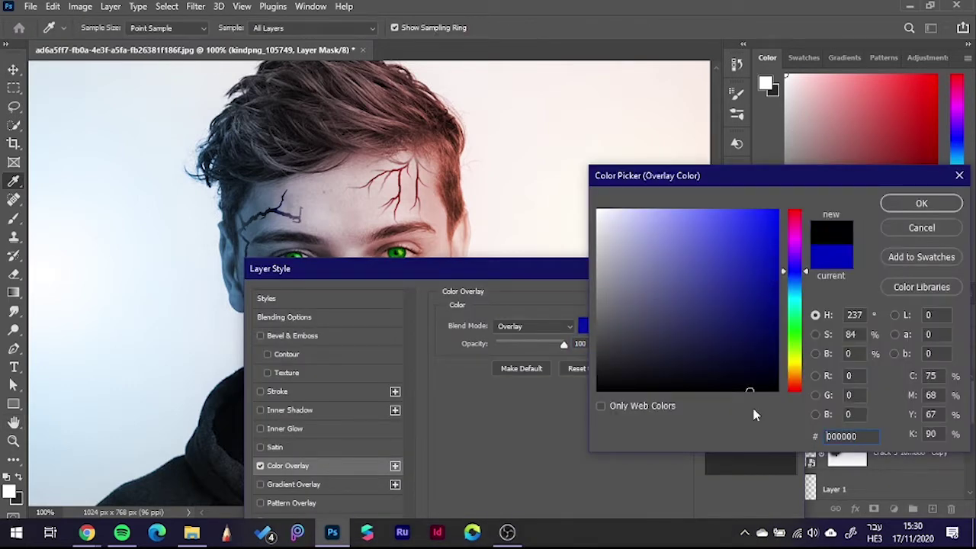
click(923, 202)
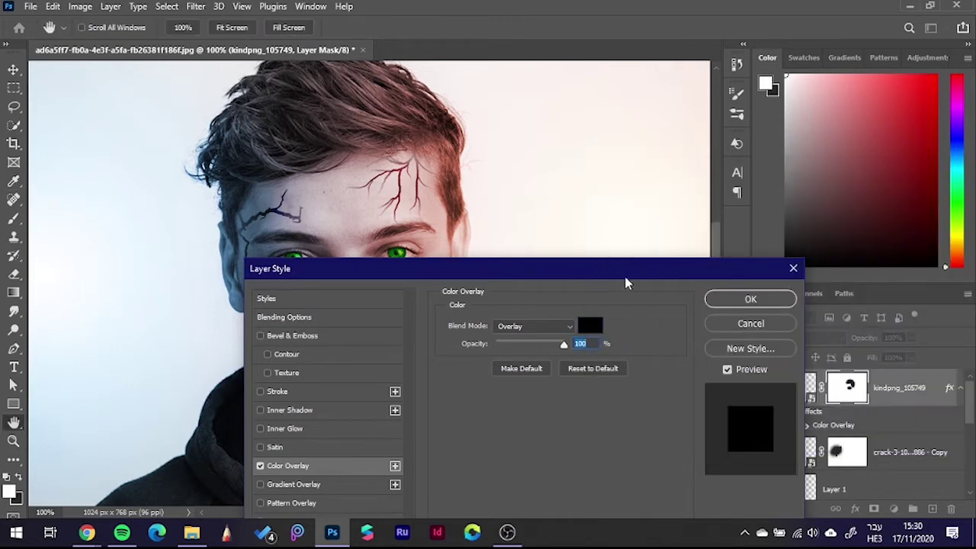
click(564, 326)
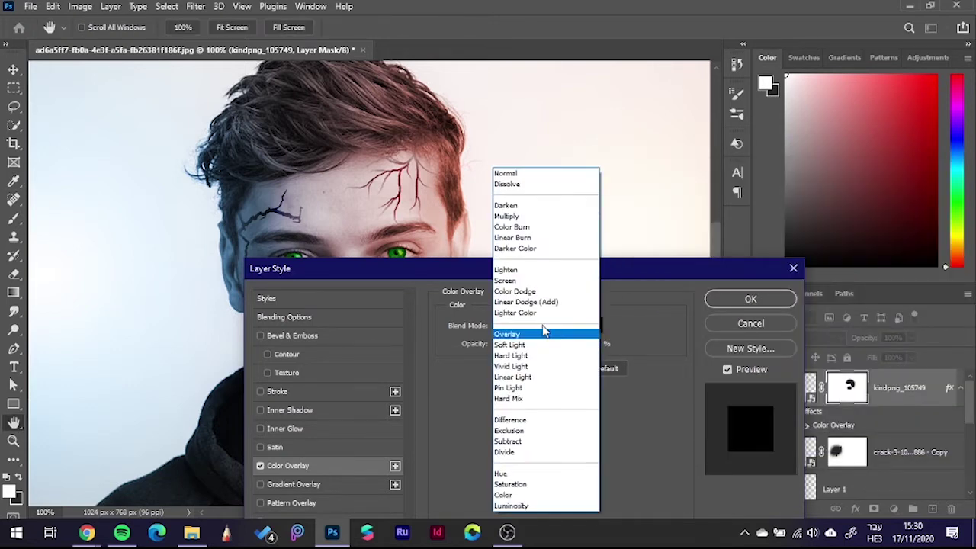
click(539, 344)
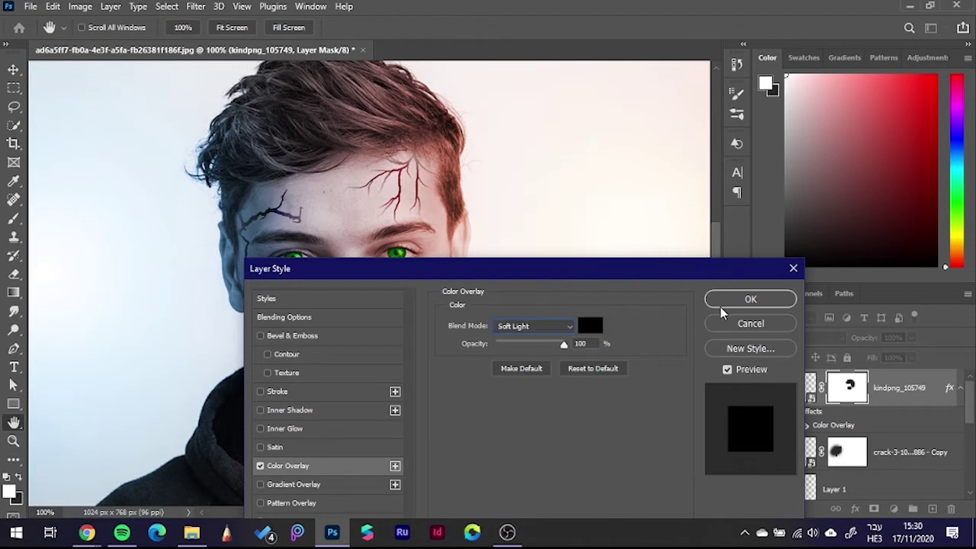
click(751, 299)
scroll(353, 180, up, 3)
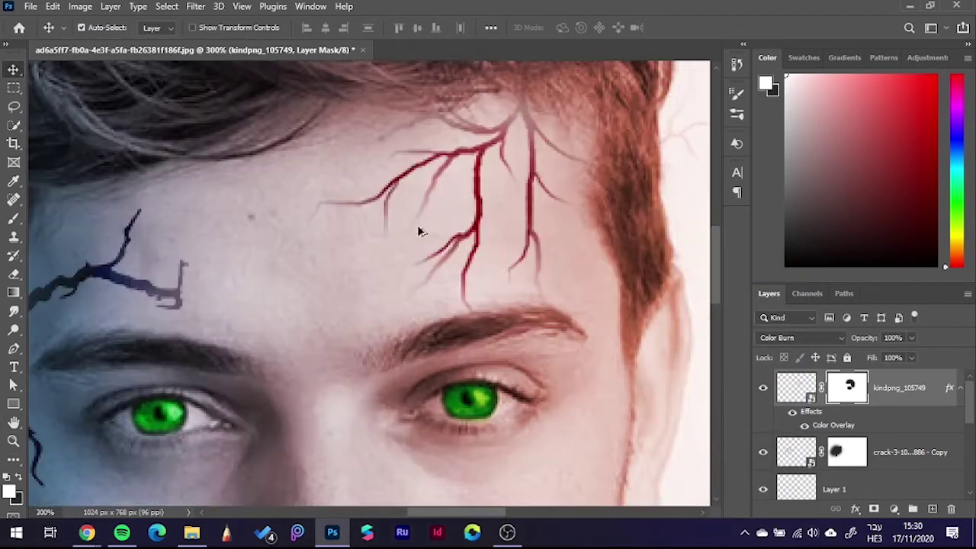
scroll(418, 229, down, 1)
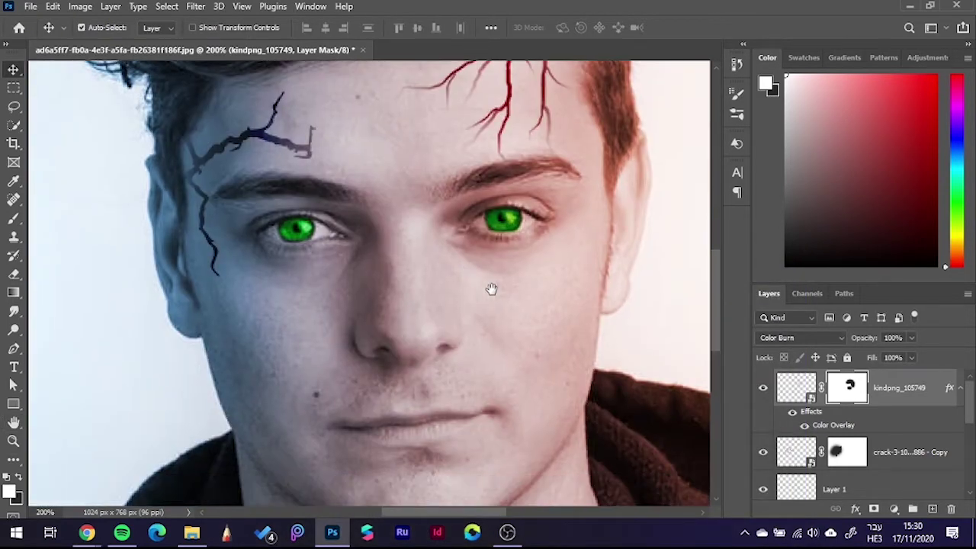
- Free-transform the red crack and move it down from the forehead toward the cheek
key(ctrl+t)
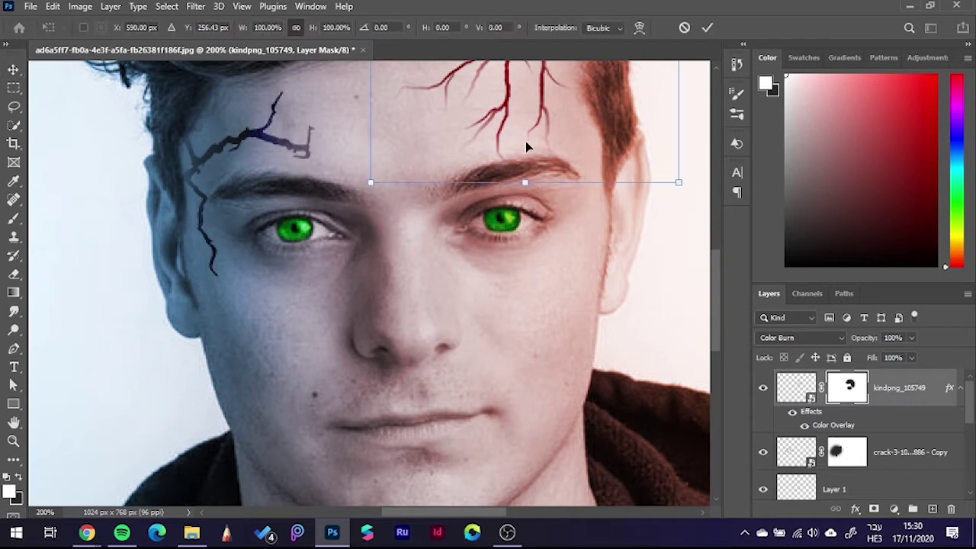
scroll(526, 141, down, 1)
mouse_move(540, 129)
mouse_down()
mouse_move(544, 260)
mouse_move(551, 245)
mouse_up()
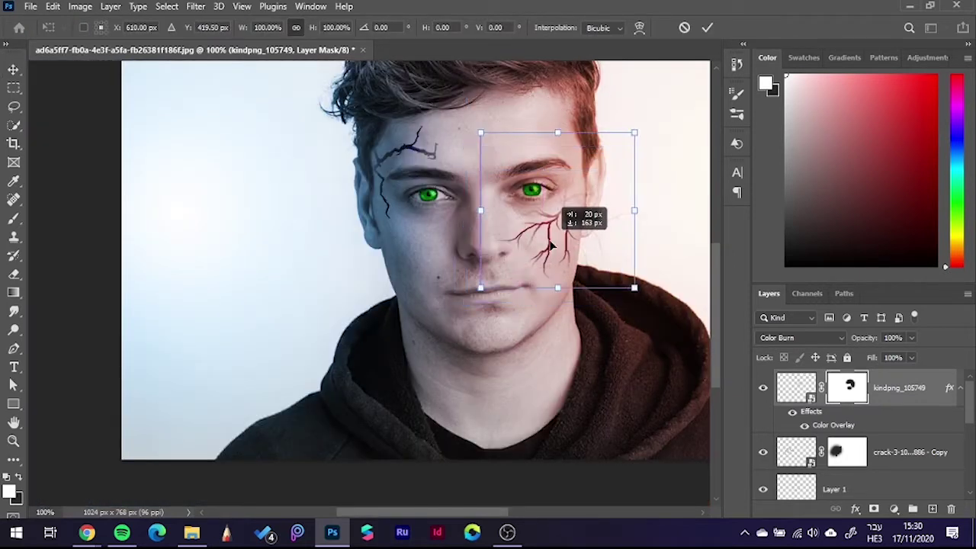
scroll(551, 246, up, 1)
scroll(572, 218, up, 1)
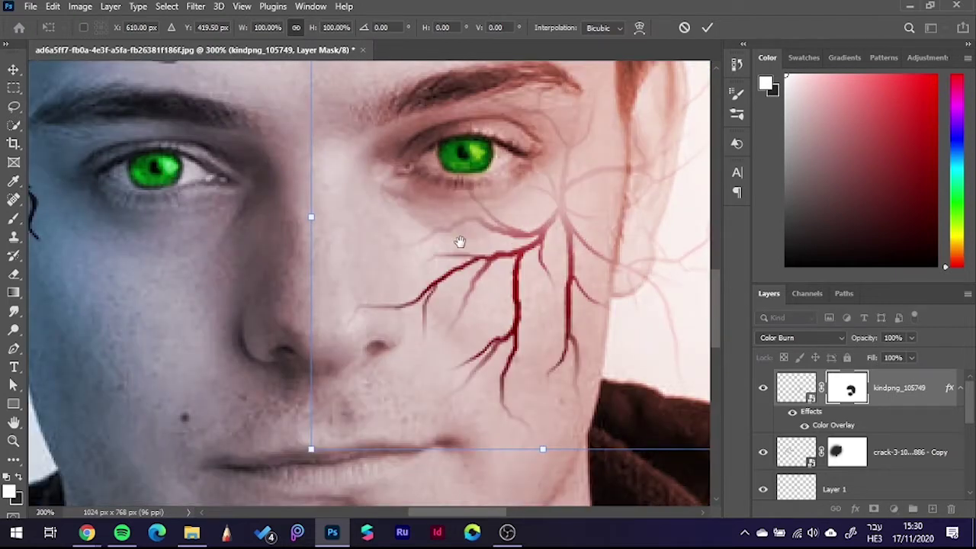
scroll(524, 250, right, 3)
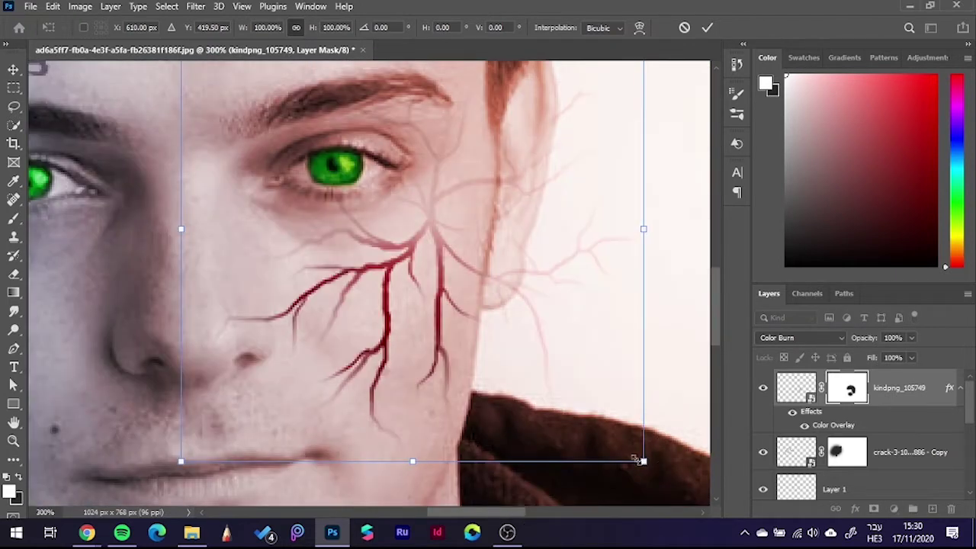
- Scale the crack to about 55% and commit it beneath the right-hand eye
drag(643, 460, 561, 408)
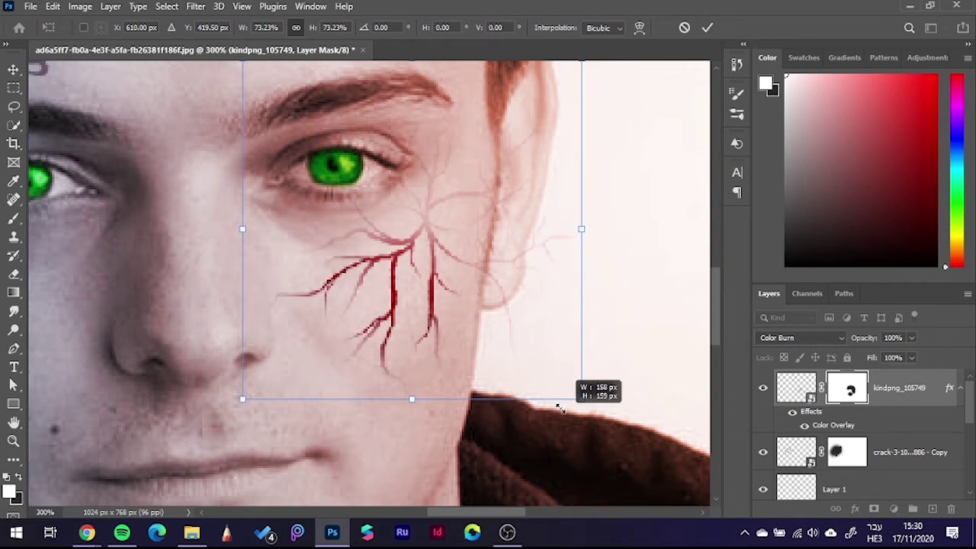
drag(561, 408, 505, 351)
mouse_move(471, 267)
mouse_down()
mouse_move(431, 308)
mouse_move(453, 322)
mouse_up()
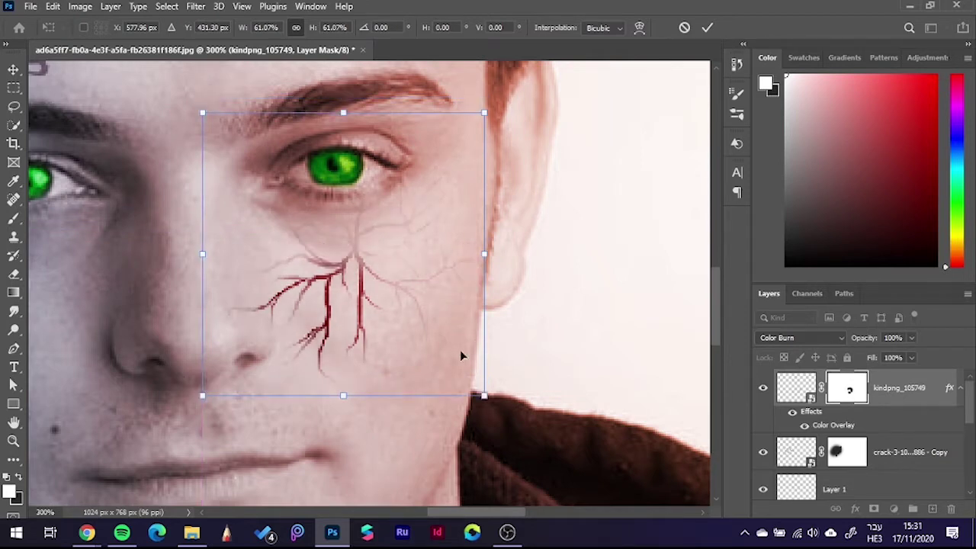
alt+drag(202, 253, 217, 253)
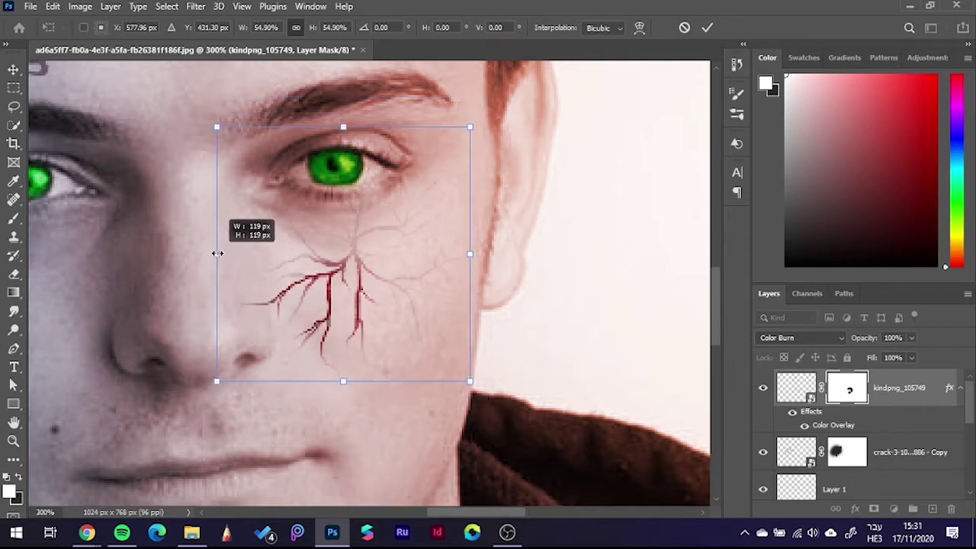
mouse_move(334, 290)
mouse_down()
mouse_move(342, 276)
mouse_move(347, 282)
mouse_up()
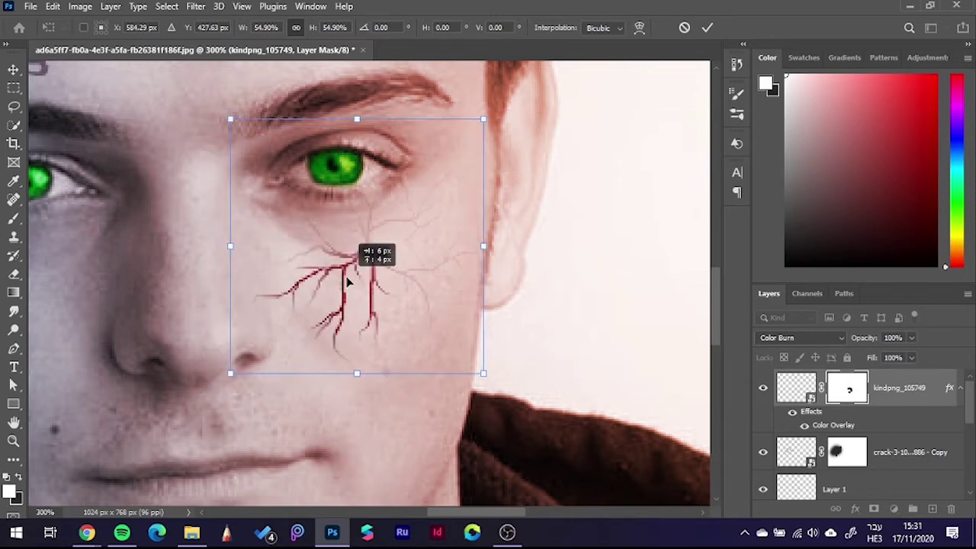
key(Return)
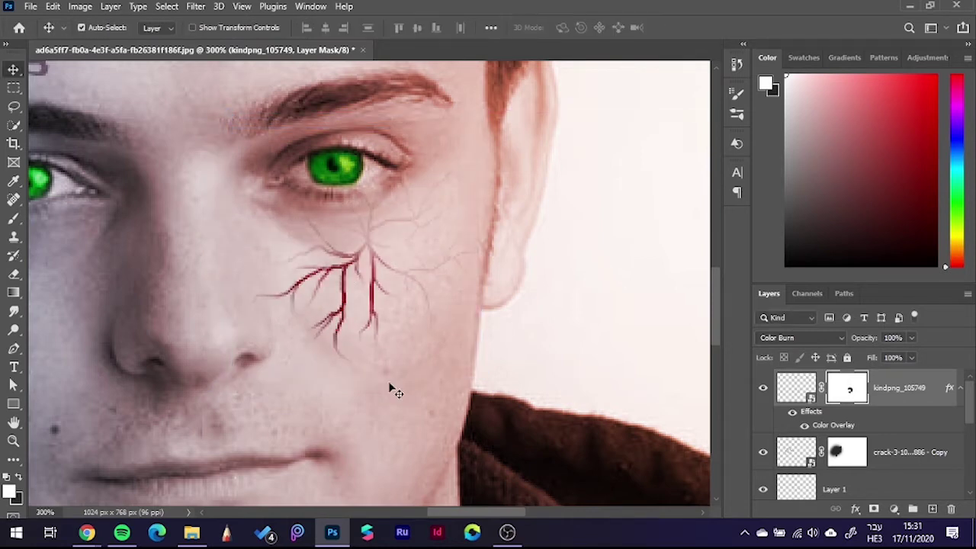
scroll(390, 389, down, 1)
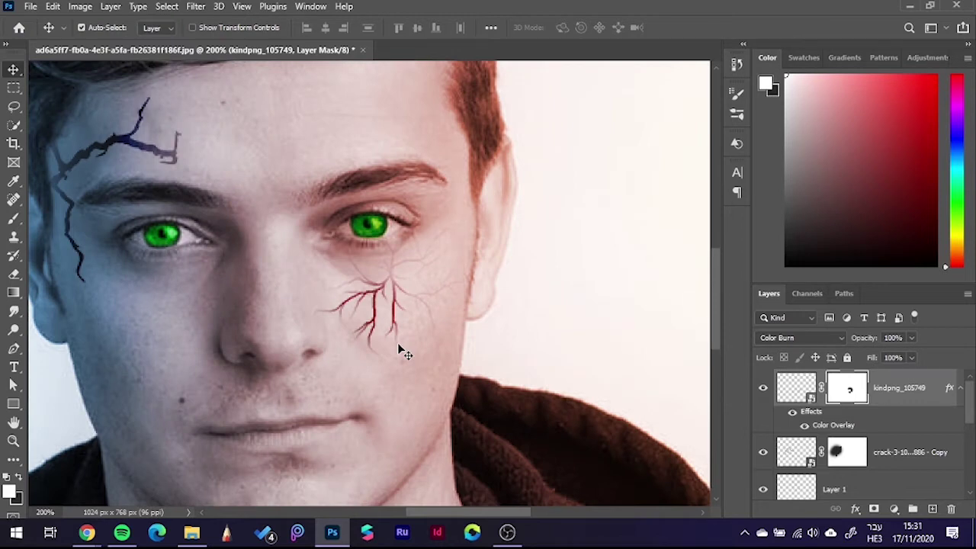
scroll(398, 346, down, 1)
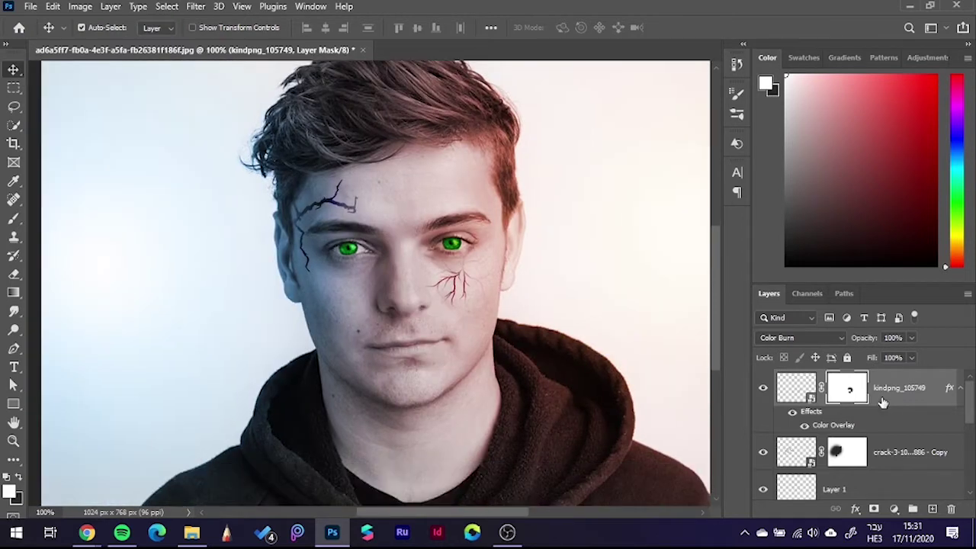
- Try a red Outer Glow on the crack, testing Overlay then Normal blend modes
click(855, 509)
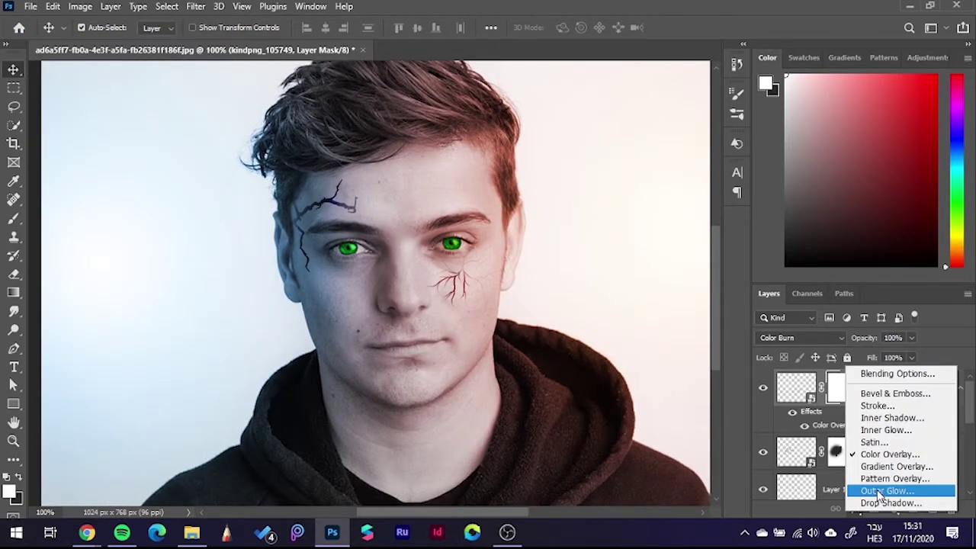
click(449, 348)
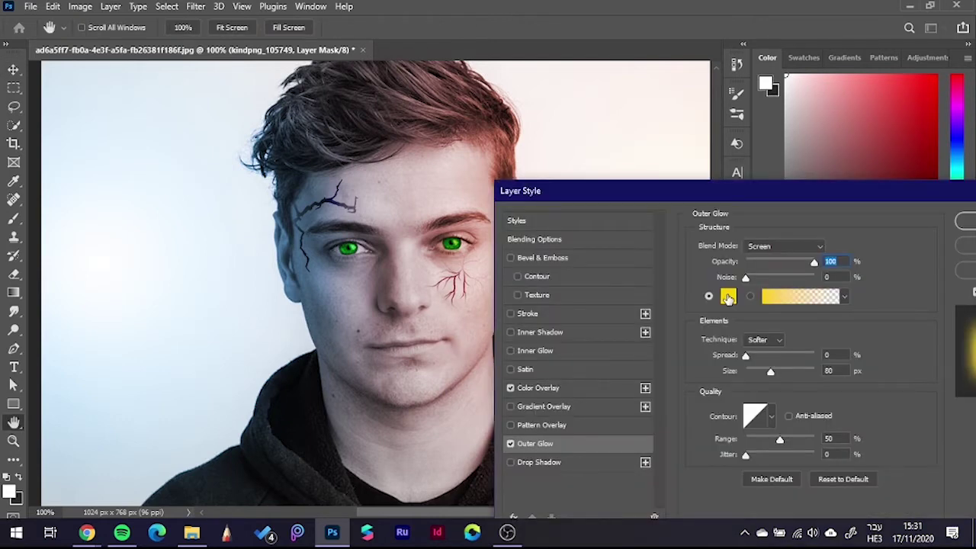
click(729, 297)
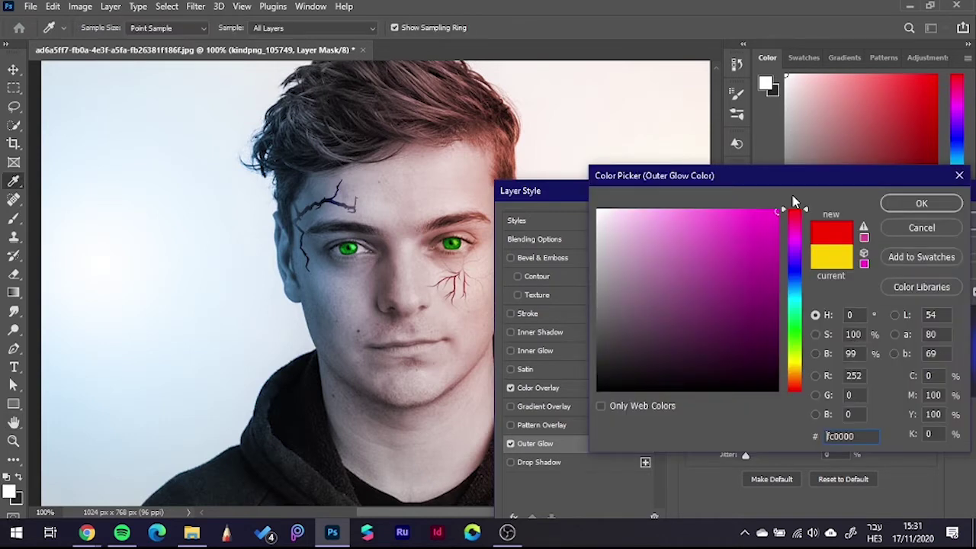
click(922, 203)
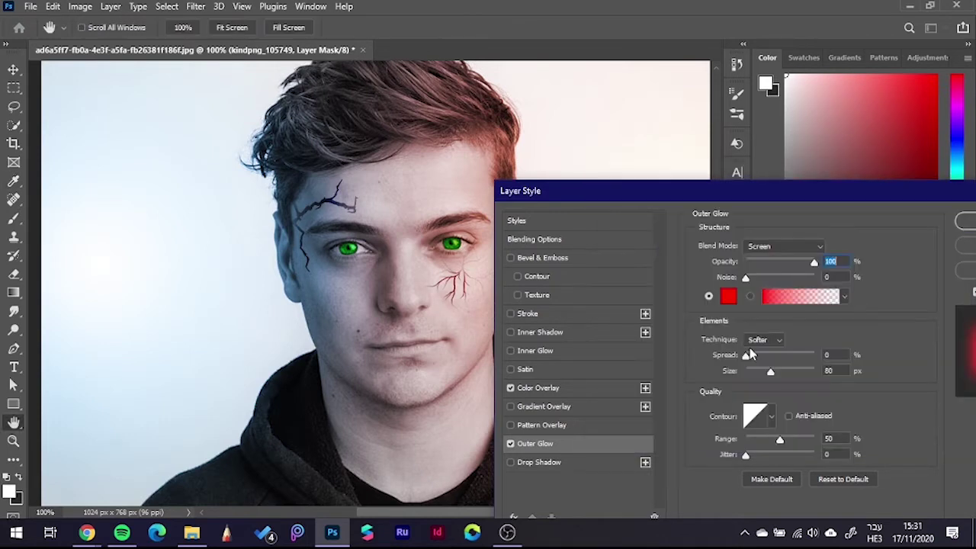
click(782, 246)
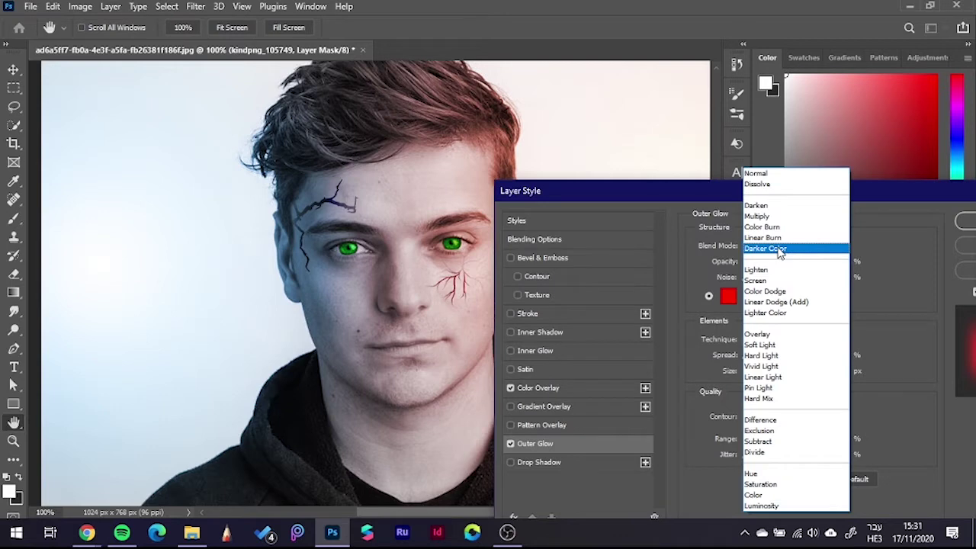
click(758, 334)
click(759, 247)
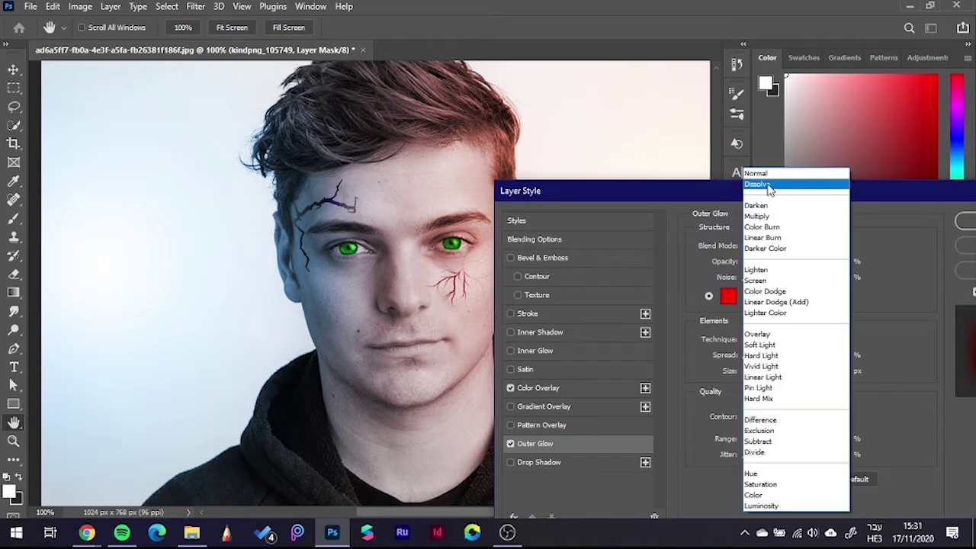
click(759, 173)
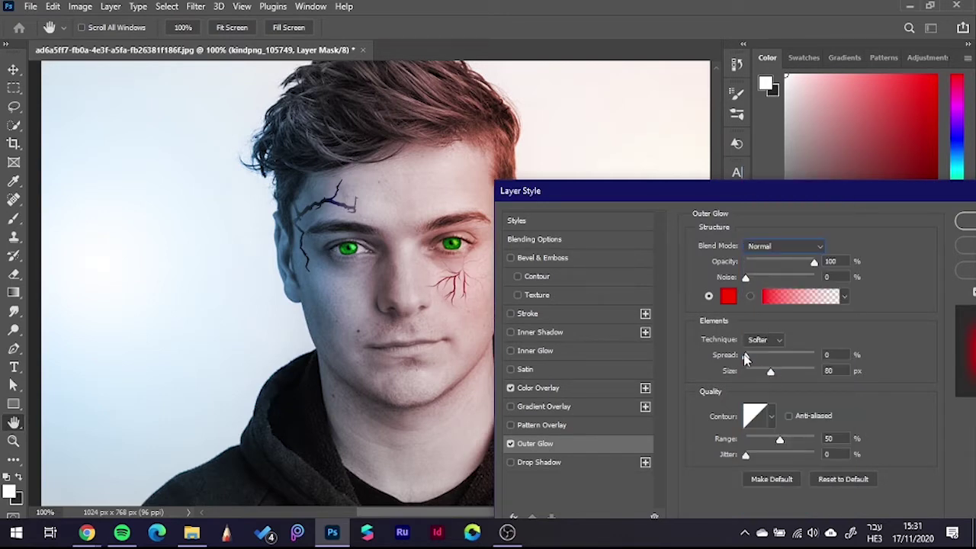
- Close the Layer Style dialog and fit the whole portrait in the window
drag(746, 356, 761, 371)
drag(918, 200, 819, 207)
click(896, 257)
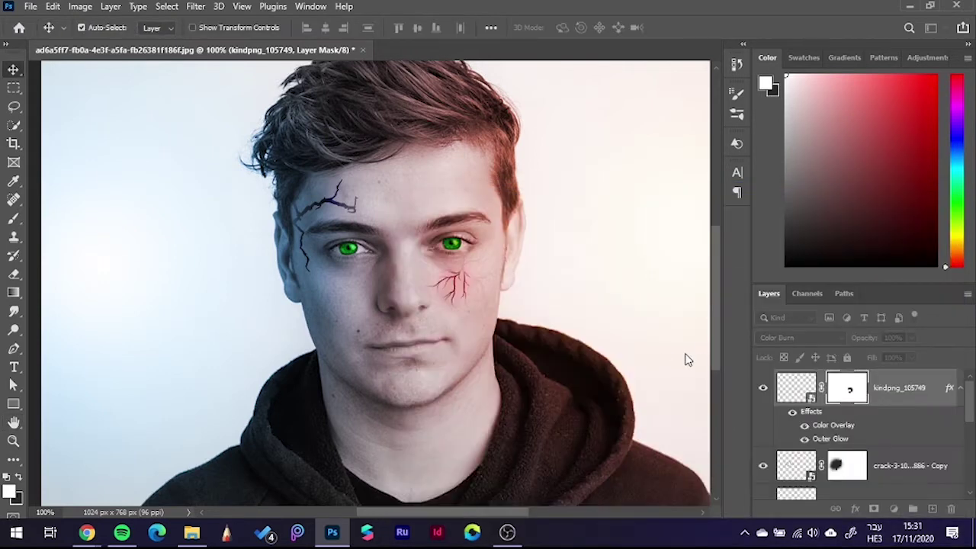
scroll(451, 276, up, 2)
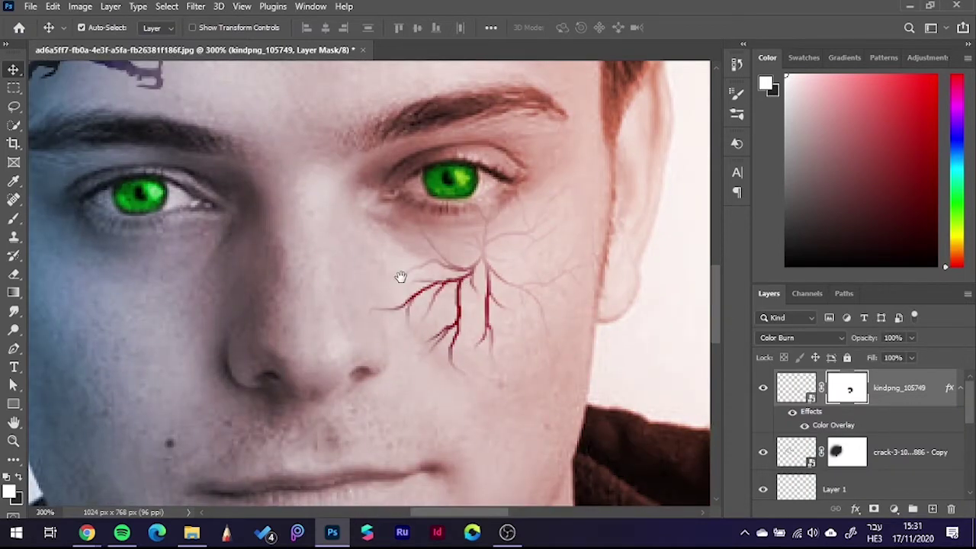
drag(400, 276, 534, 418)
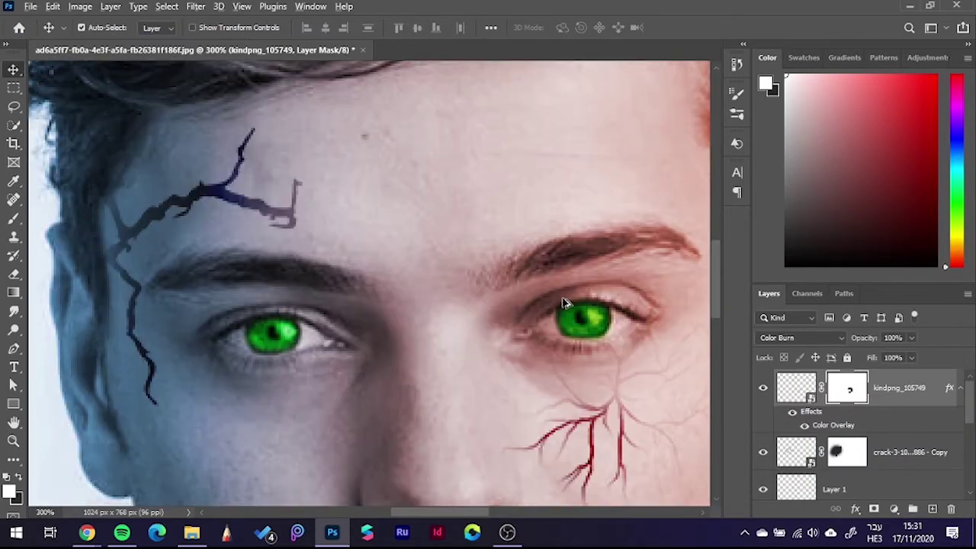
scroll(565, 303, down, 1)
scroll(453, 305, down, 2)
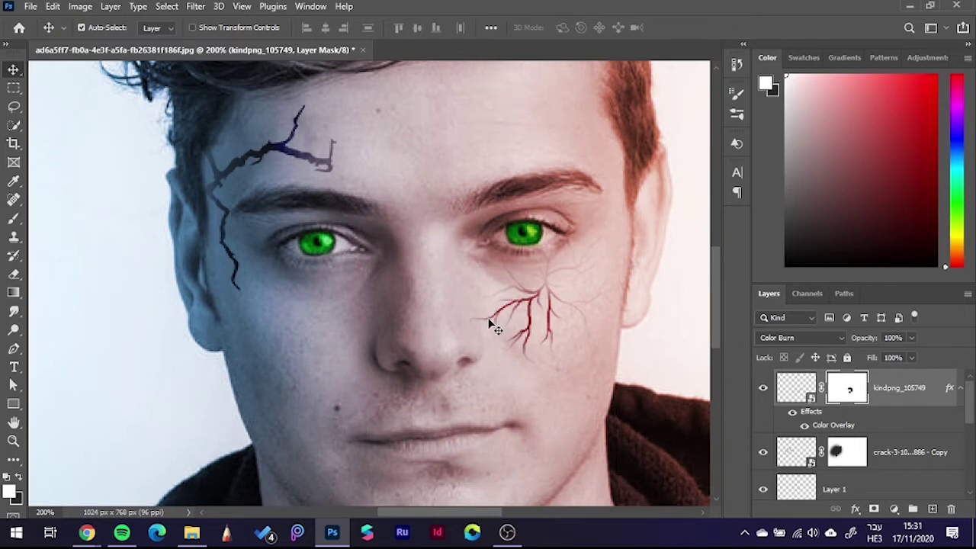
key(ctrl+0)
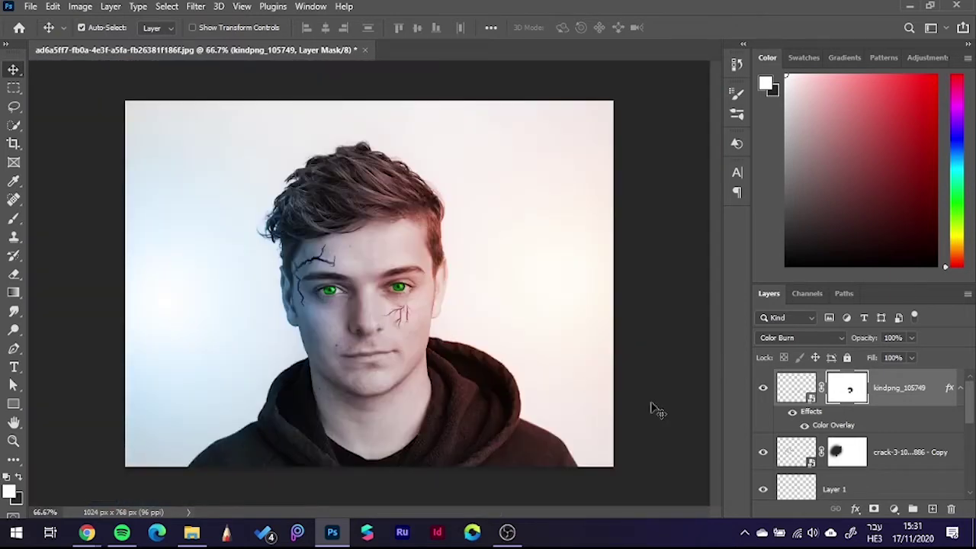
- From the enargy effects folder, place kindpng_849628 over the portrait at 74.93%
key(alt+Tab)
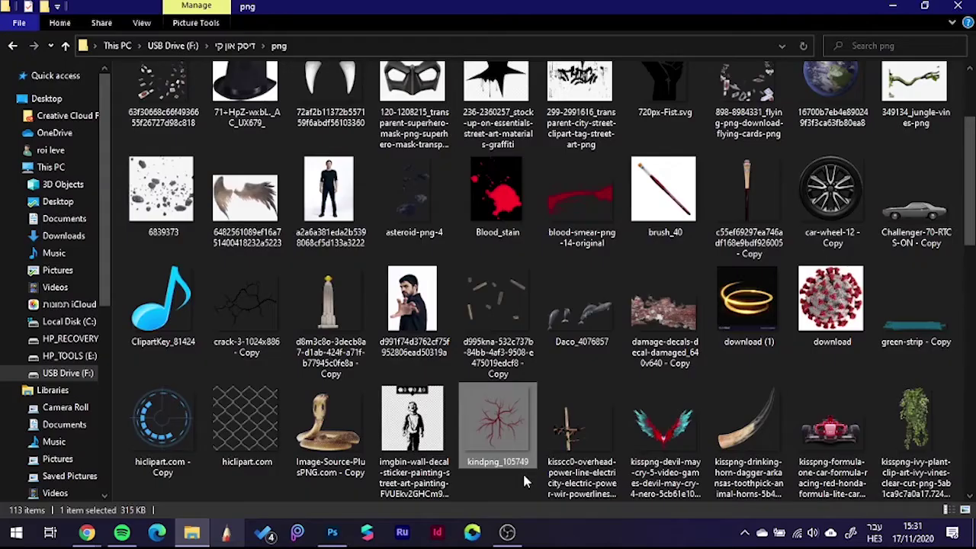
double_click(258, 218)
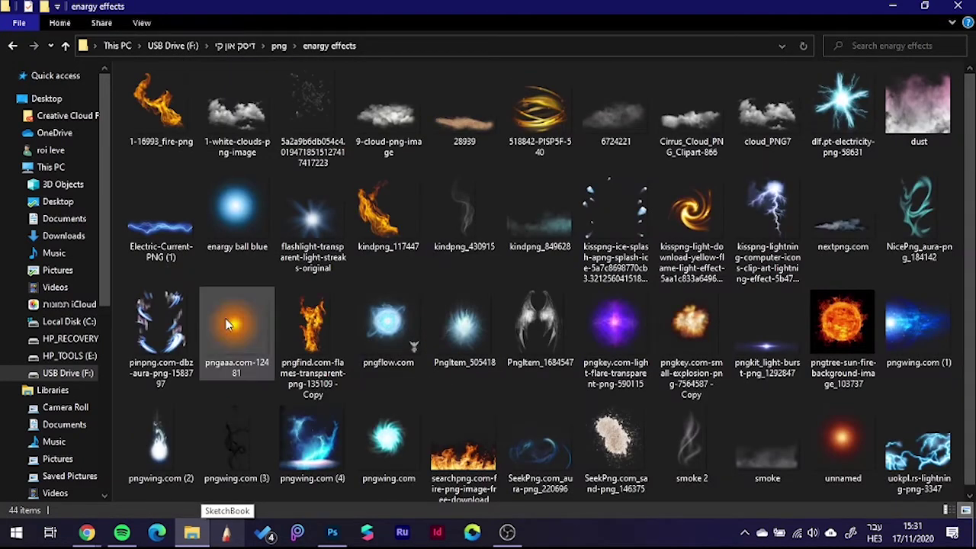
click(544, 215)
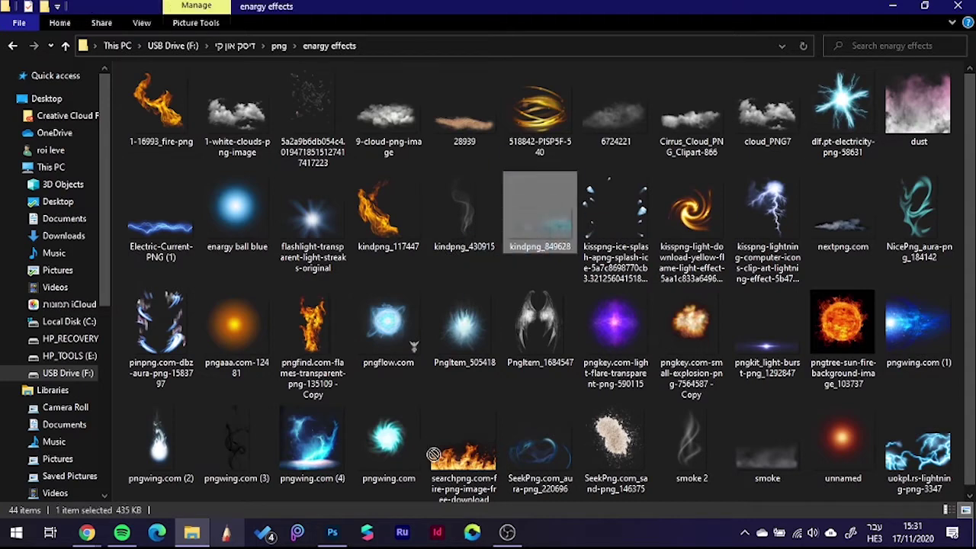
click(332, 532)
key(ctrl+t)
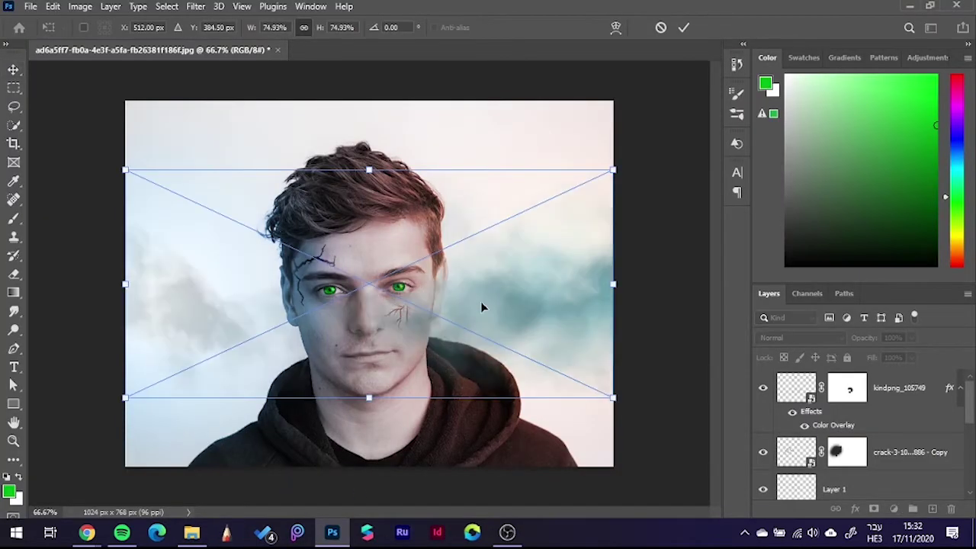
- Move the fog to the portrait's bottom, commit it, and drag smoke 2 in from Explorer
drag(484, 349, 489, 463)
key(Return)
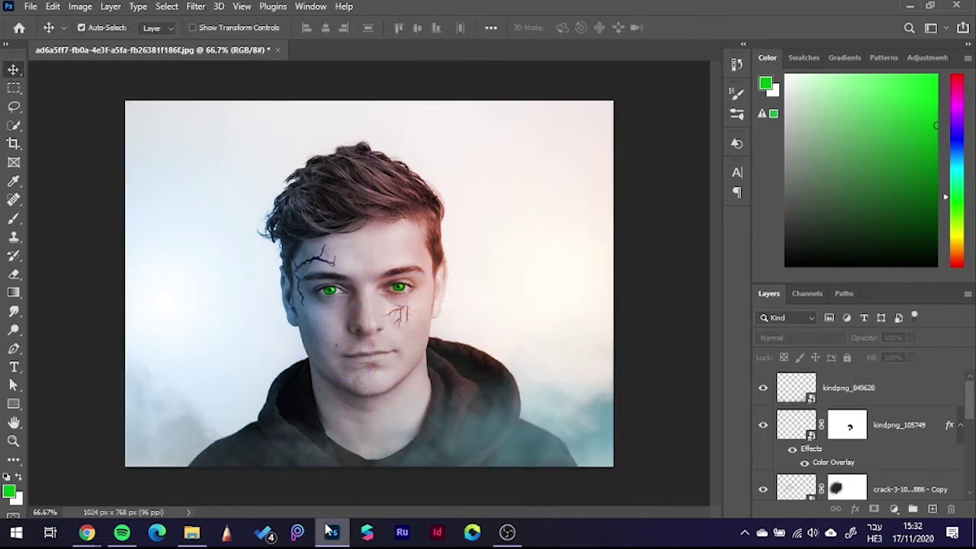
click(192, 533)
click(509, 279)
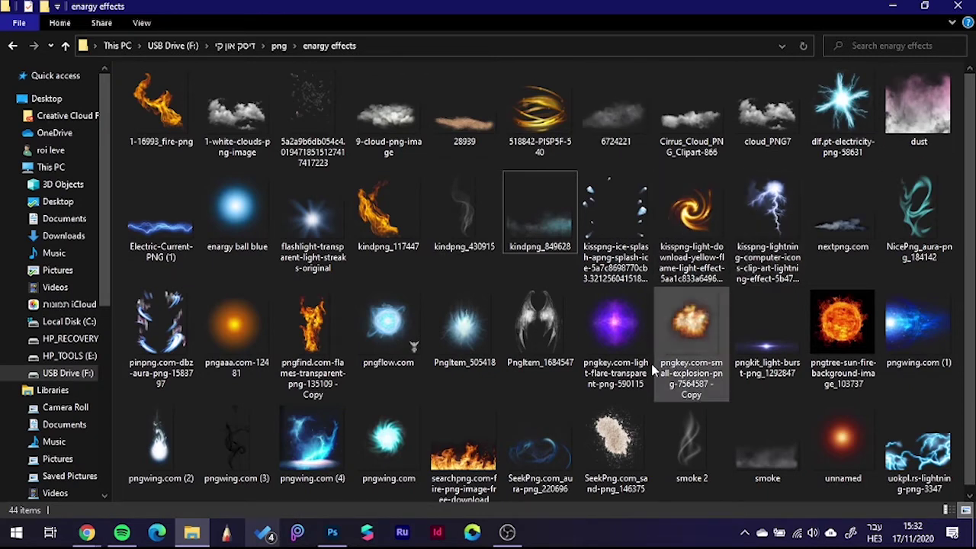
mouse_move(690, 442)
mouse_down()
mouse_move(422, 522)
mouse_move(400, 314)
mouse_up()
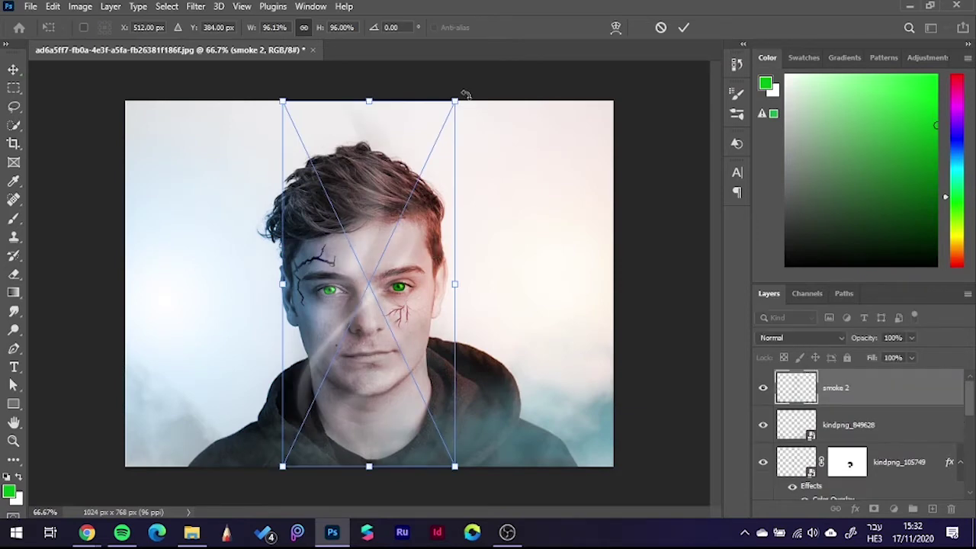
- Rotate smoke 2 to about 21°, scale it to 121% across the right side, and commit
drag(465, 94, 548, 215)
mouse_move(389, 306)
mouse_down()
mouse_move(514, 276)
mouse_move(554, 368)
mouse_move(602, 344)
mouse_move(603, 364)
mouse_up()
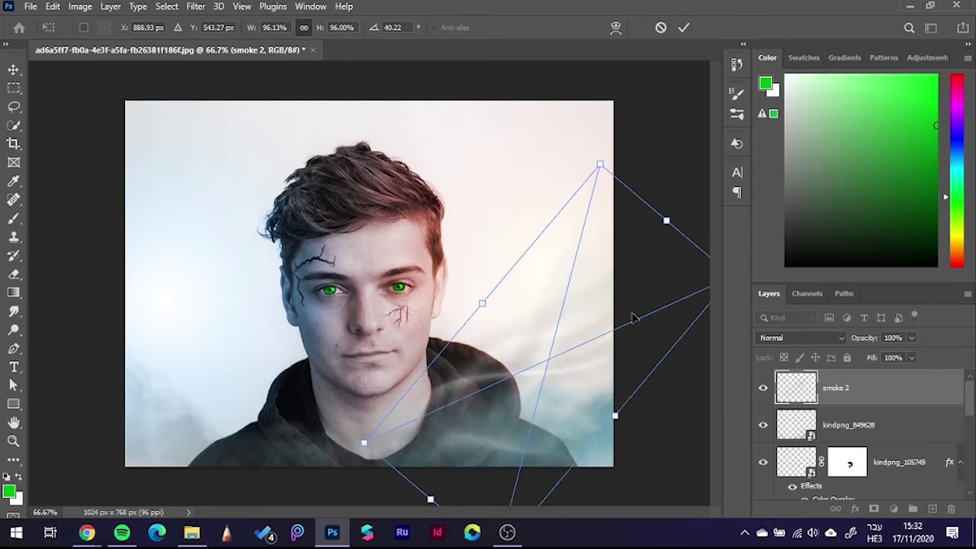
right_click(586, 342)
click(647, 445)
drag(650, 425, 665, 391)
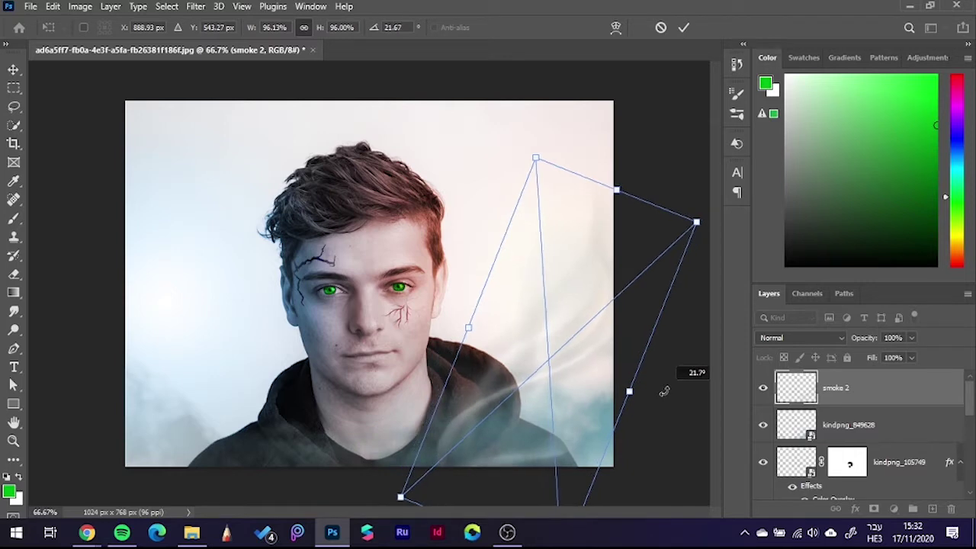
drag(584, 332, 552, 313)
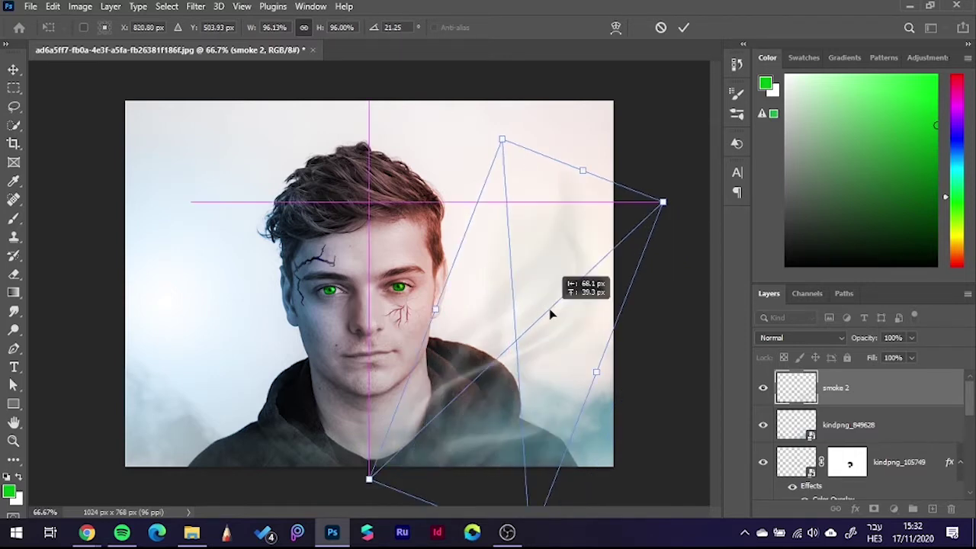
drag(663, 202, 725, 177)
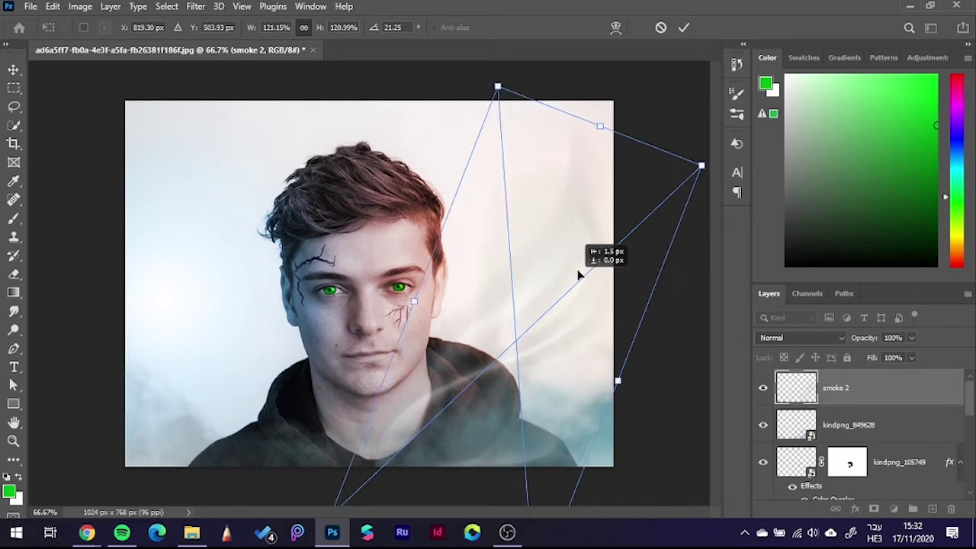
drag(582, 272, 586, 248)
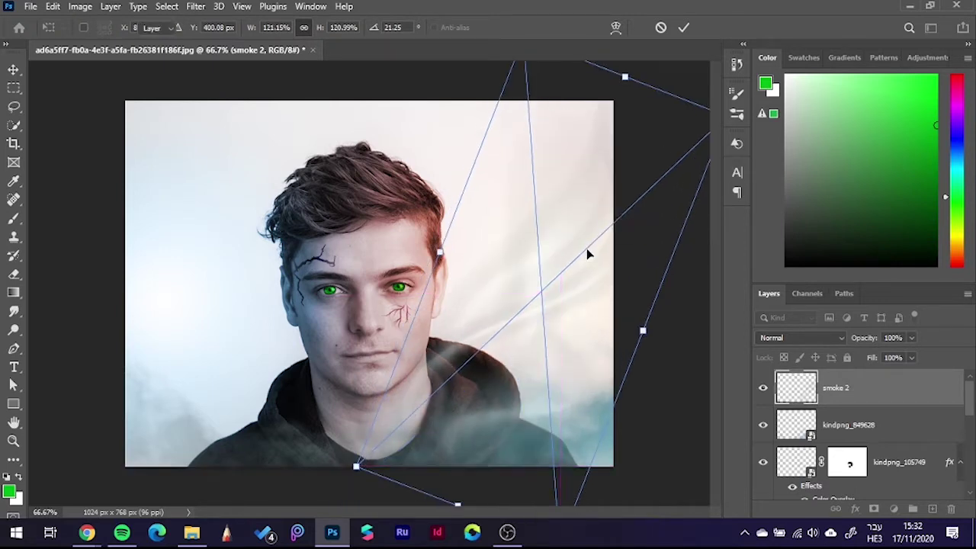
key(Return)
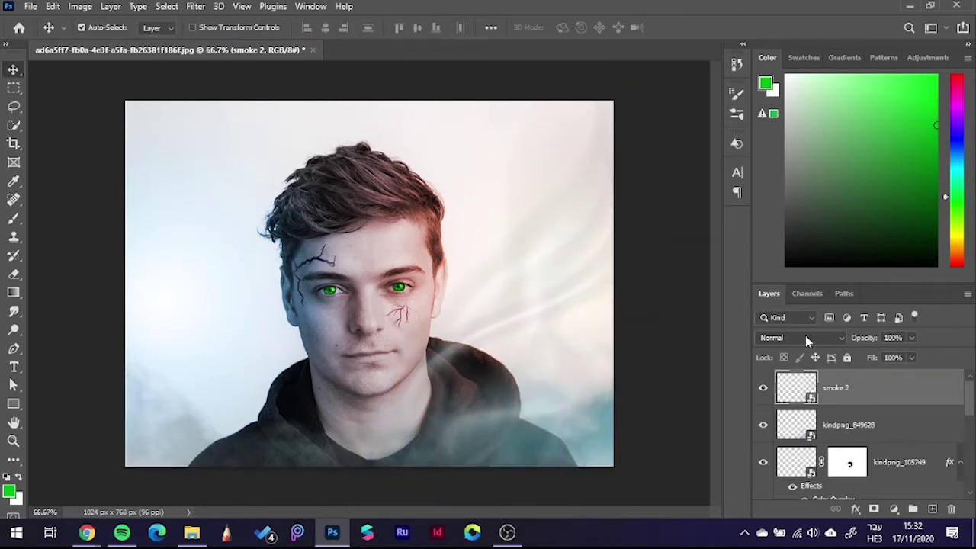
- Keep smoke 2 at Normal blending and move it below the unnamed layer
click(805, 337)
key(Escape)
scroll(862, 488, down, 3)
scroll(862, 488, down, 2)
scroll(877, 473, down, 1)
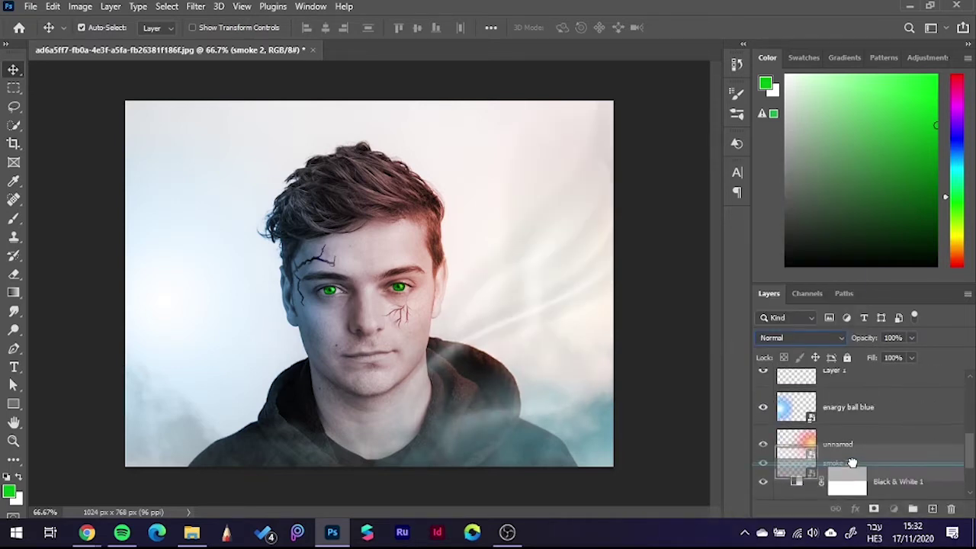
scroll(877, 473, down, 1)
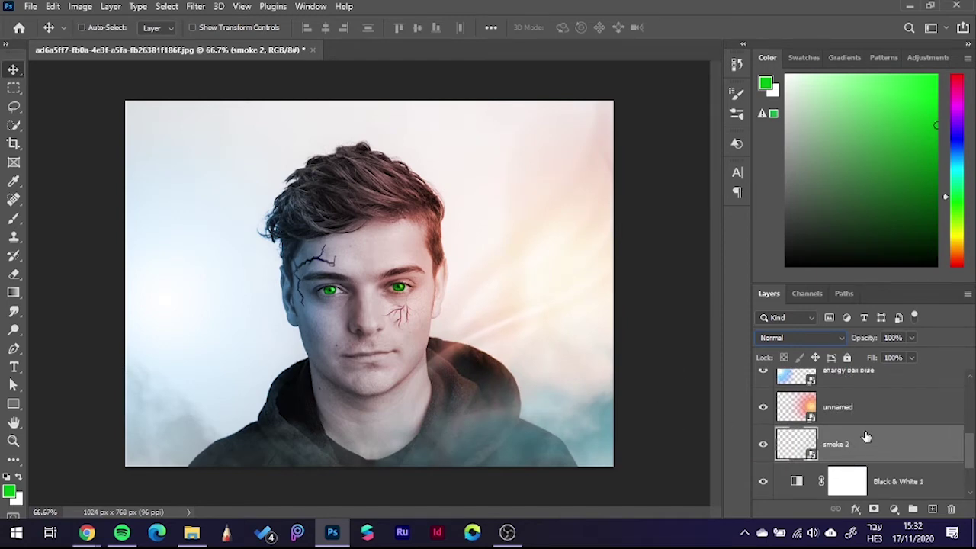
key(ctrl+t)
- Shrink smoke 2 to about 54% and position it rising from the cheek veins
drag(572, 338, 348, 425)
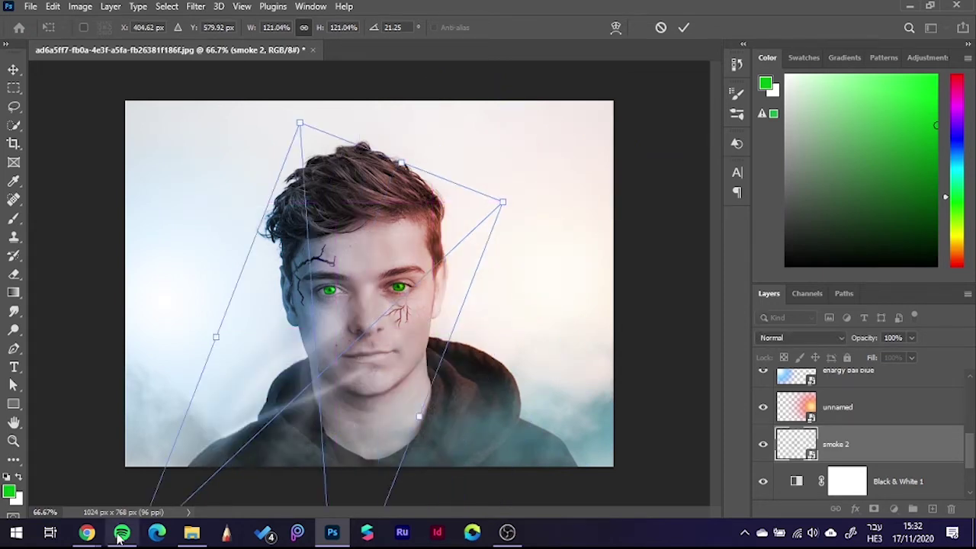
mouse_move(505, 200)
mouse_down()
mouse_move(320, 389)
mouse_move(402, 282)
mouse_move(416, 287)
mouse_up()
scroll(416, 287, up, 2)
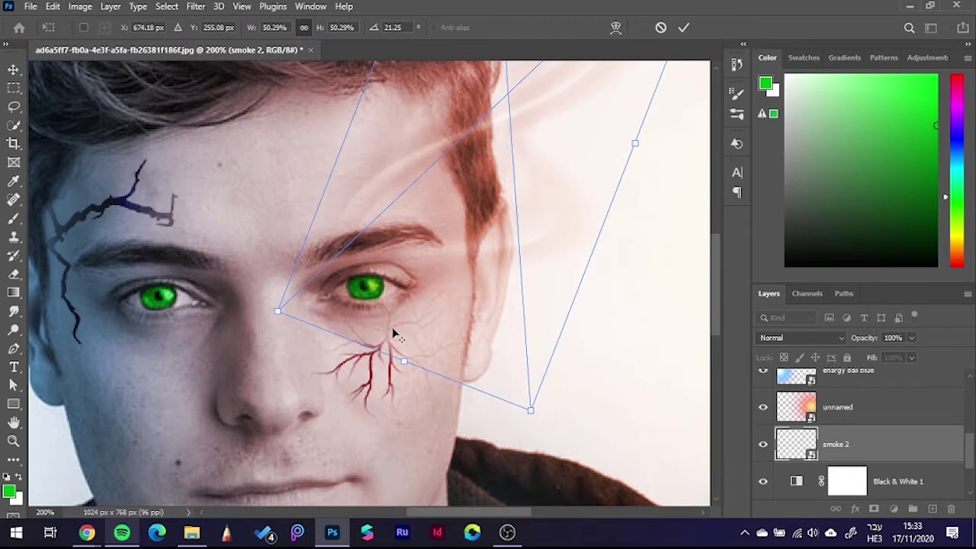
scroll(393, 331, up, 1)
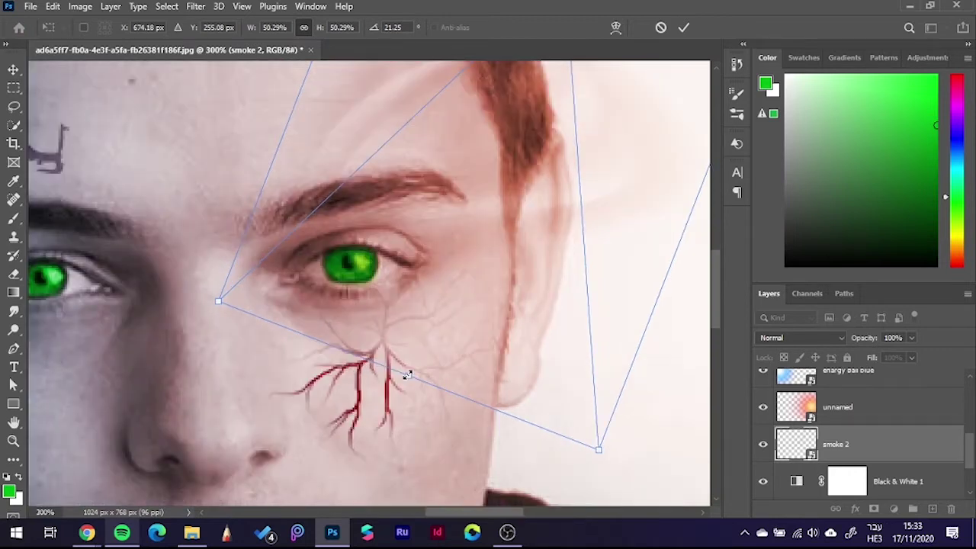
drag(408, 375, 398, 406)
drag(440, 240, 460, 200)
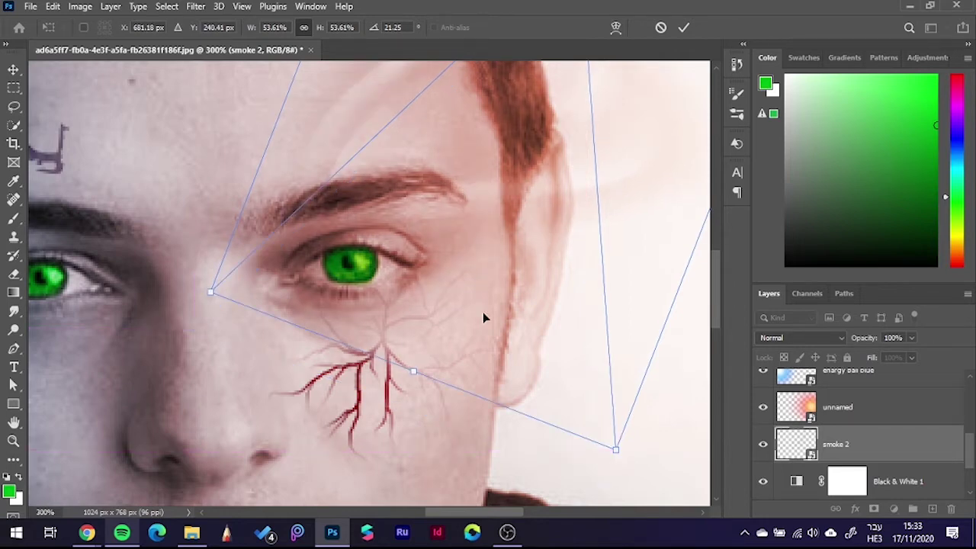
key(alt+Tab)
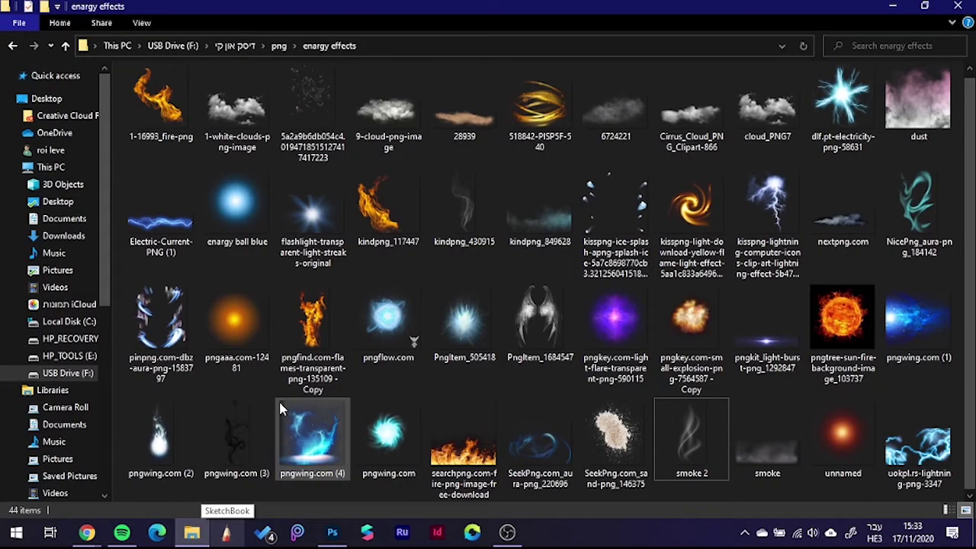
- Drag kindpng_430915 from the enargy effects folder into Photoshop over the hair
mouse_move(450, 216)
mouse_down()
mouse_move(379, 437)
mouse_move(454, 273)
mouse_up()
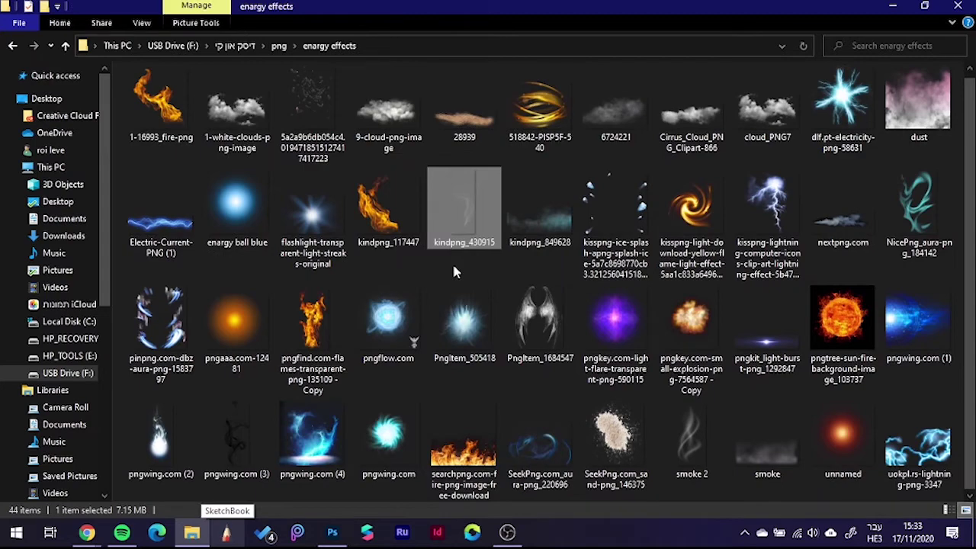
mouse_move(461, 229)
mouse_down()
mouse_move(325, 532)
mouse_move(355, 152)
mouse_up()
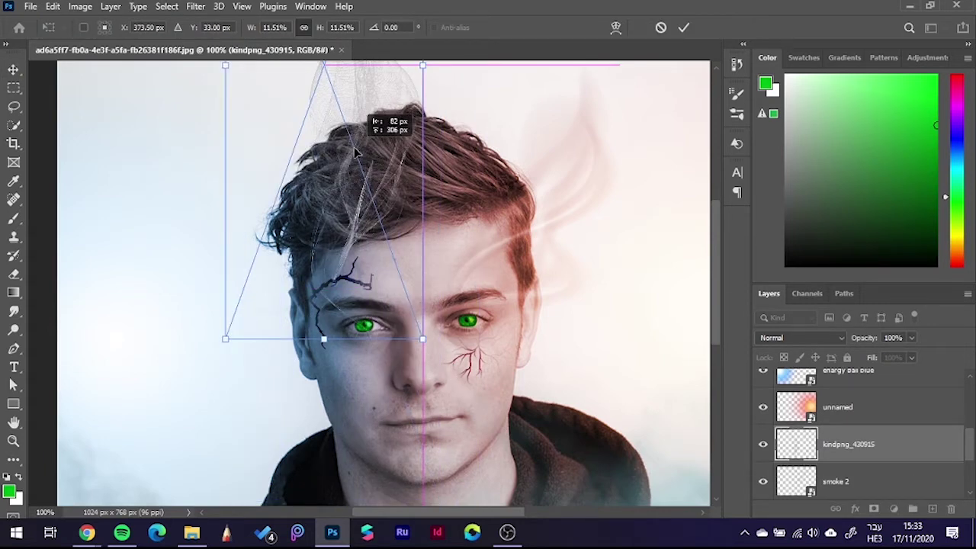
- Nudge the kindpng_430915 smoke wisp slightly left and up, then commit its placement
drag(354, 153, 348, 153)
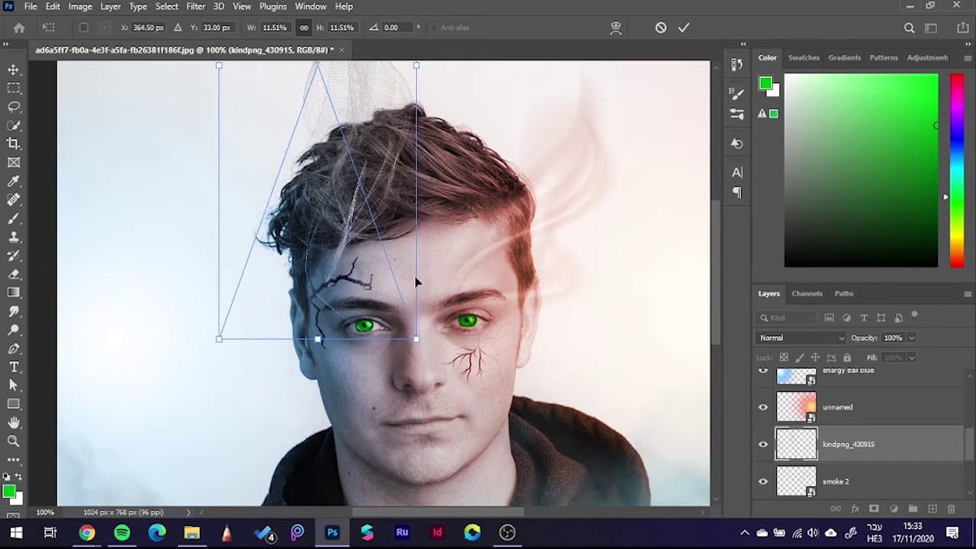
key(Left)
key(Left)
key(Left)
key(Up)
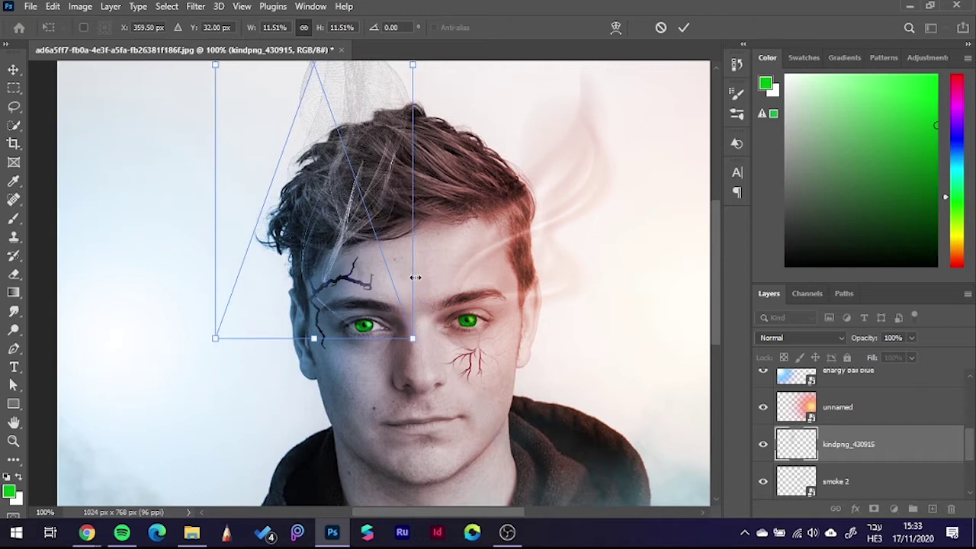
key(Left)
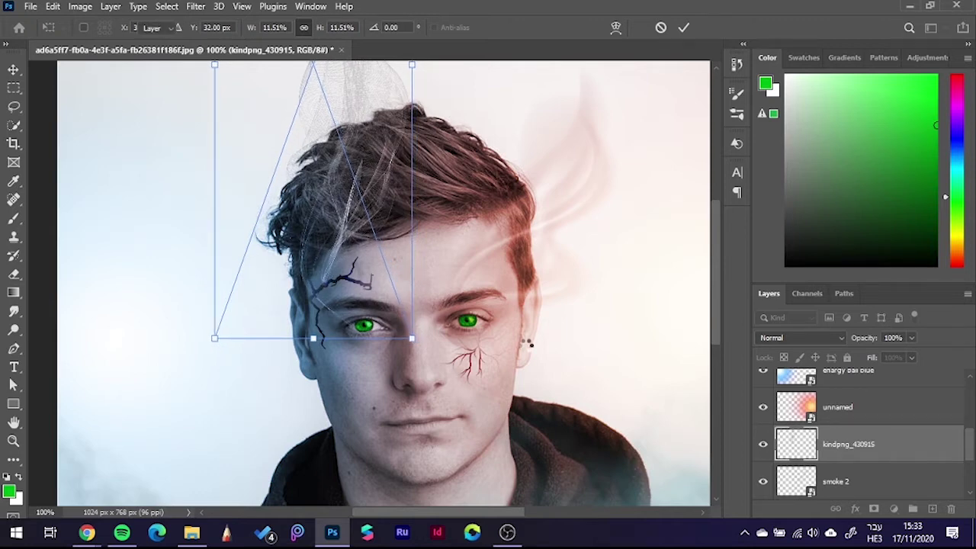
key(Return)
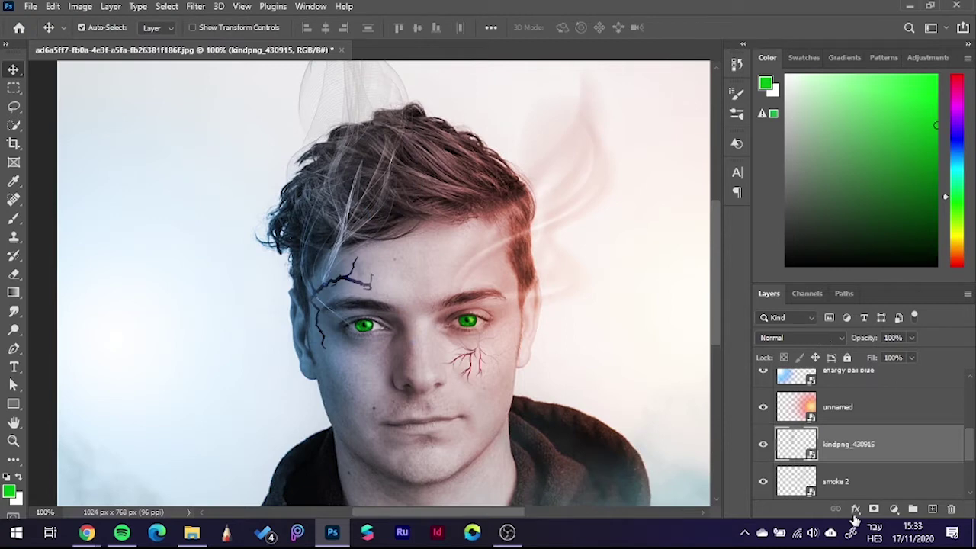
click(856, 509)
- Give the kindpng_430915 smoke layer a bright green Color Overlay in Normal blend mode
click(891, 453)
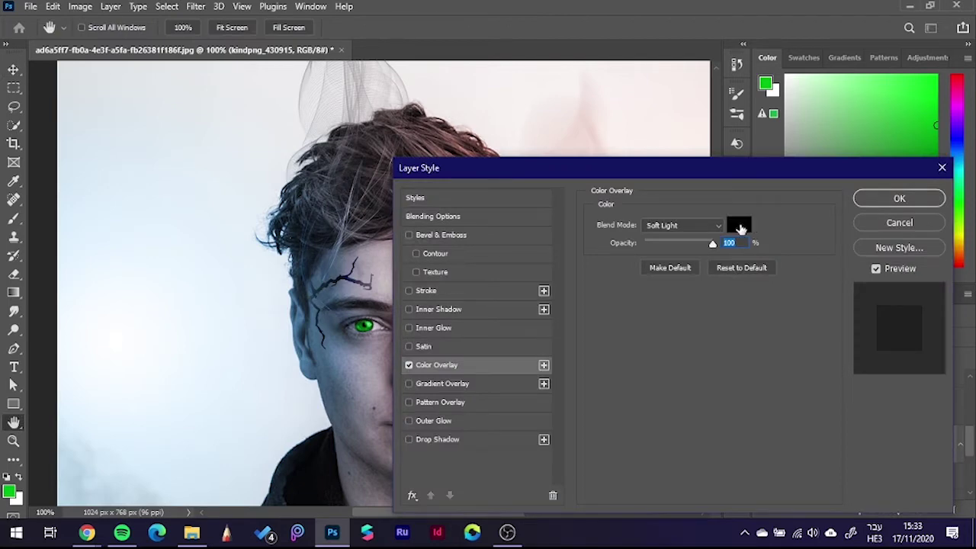
click(739, 227)
click(796, 335)
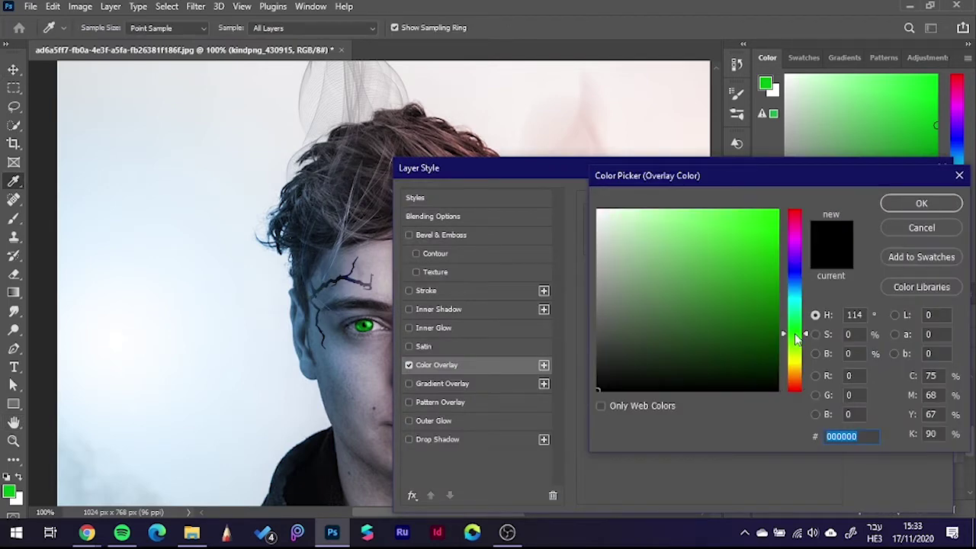
click(770, 218)
click(921, 203)
click(702, 224)
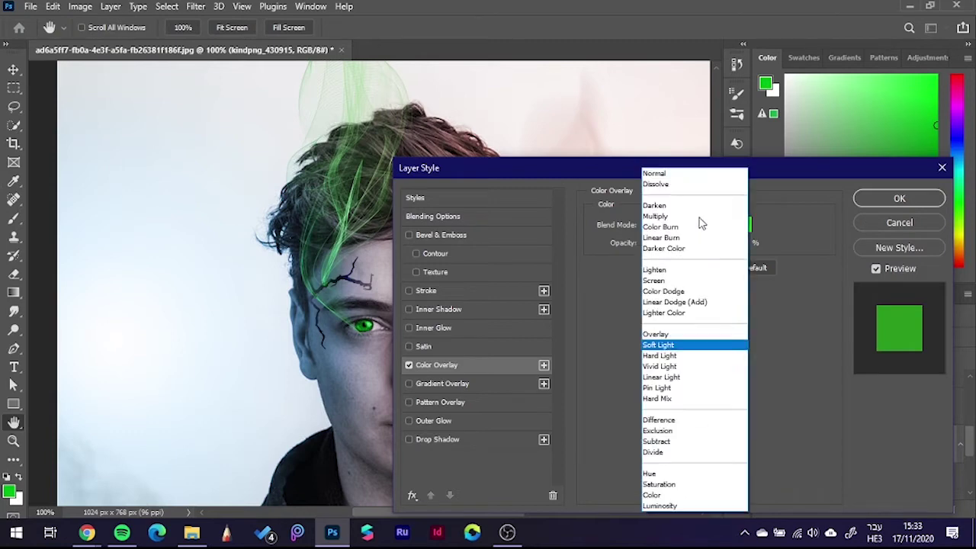
click(654, 173)
click(904, 200)
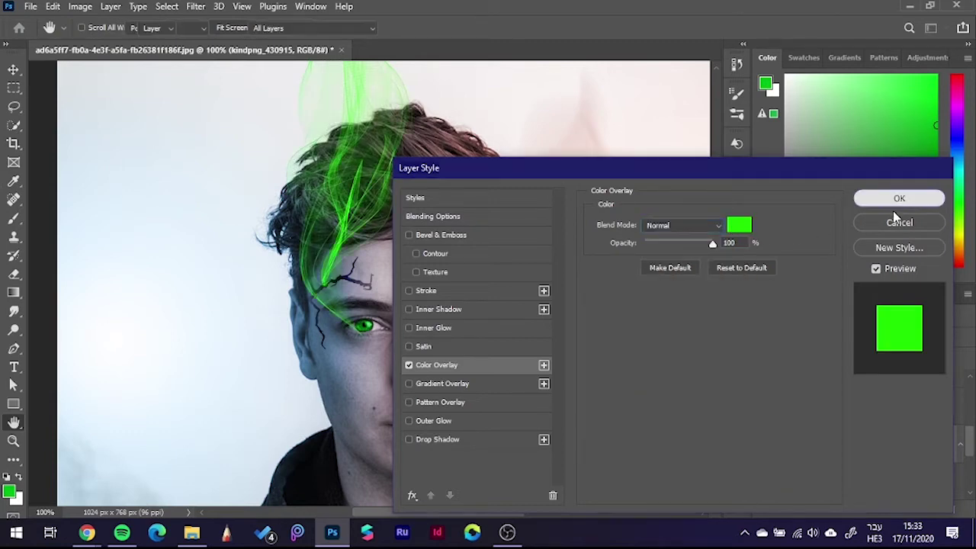
key(ctrl+y)
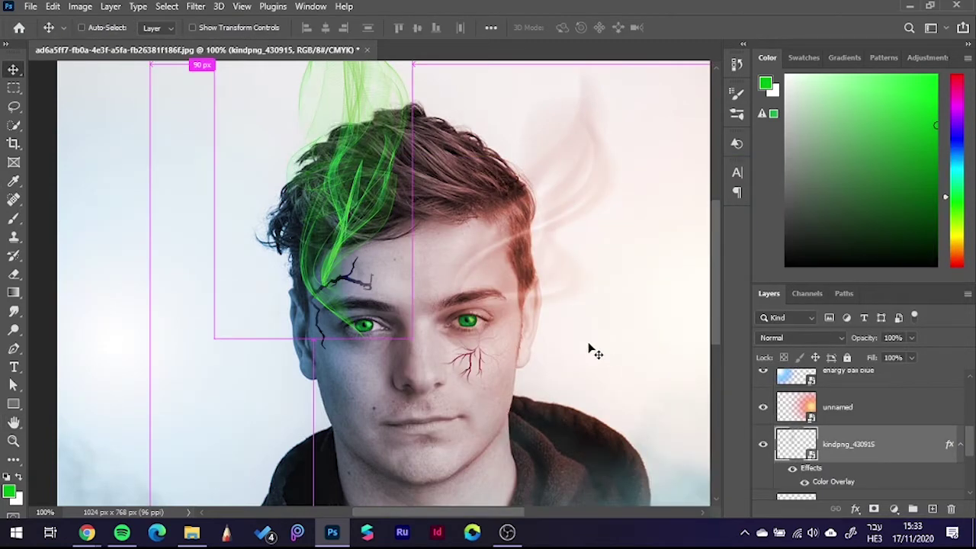
- Rotate the green smoke about -22.5° and shift it left and down toward the left eye
key(ctrl+y)
key(ctrl+t)
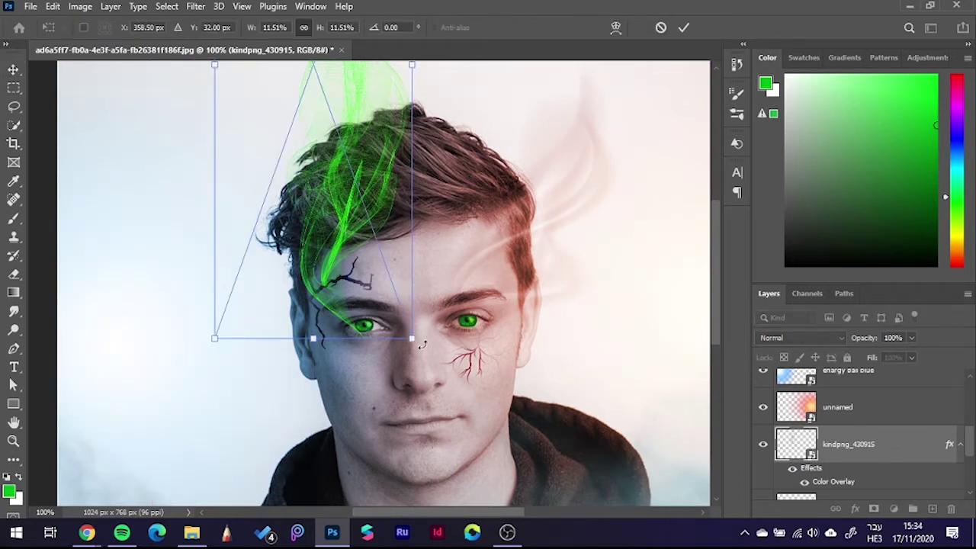
drag(422, 345, 468, 292)
drag(420, 193, 353, 221)
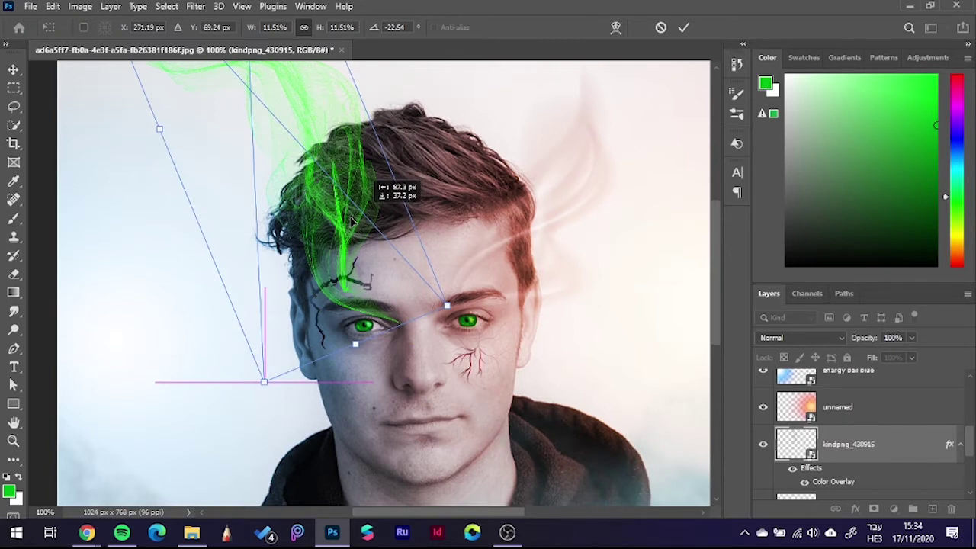
drag(353, 220, 317, 237)
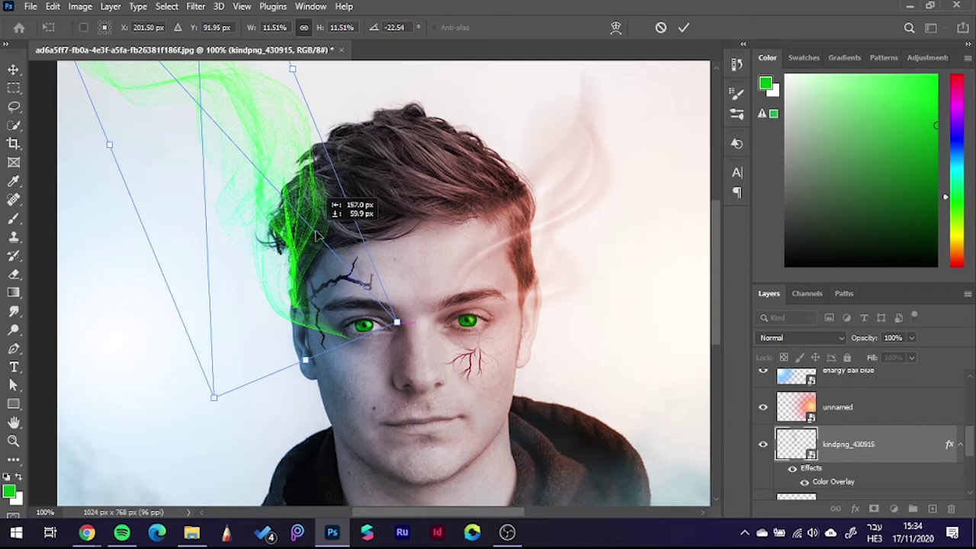
key(Return)
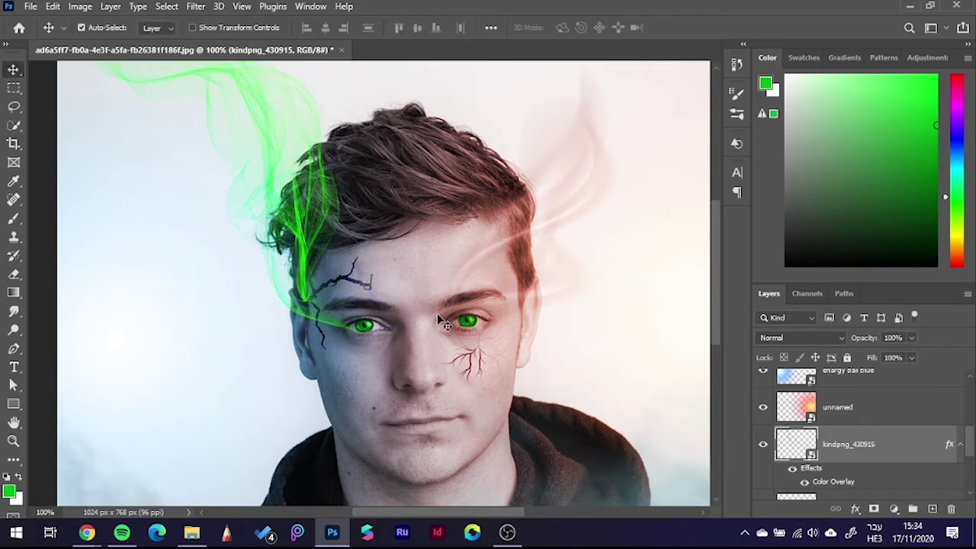
scroll(876, 439, down, 2)
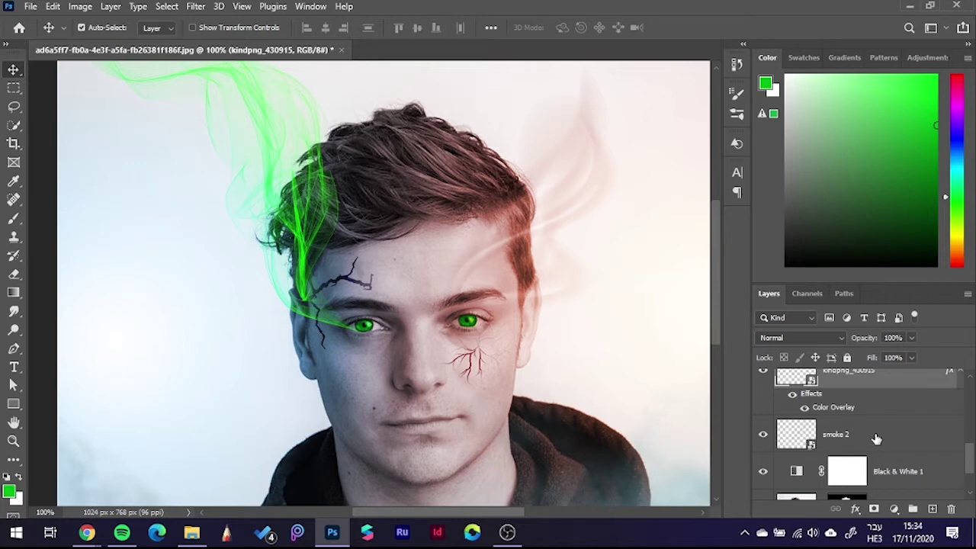
- Tint the smoke 2 wisps green with a Normal Color Overlay, then bring up the enargy effects folder
double_click(876, 439)
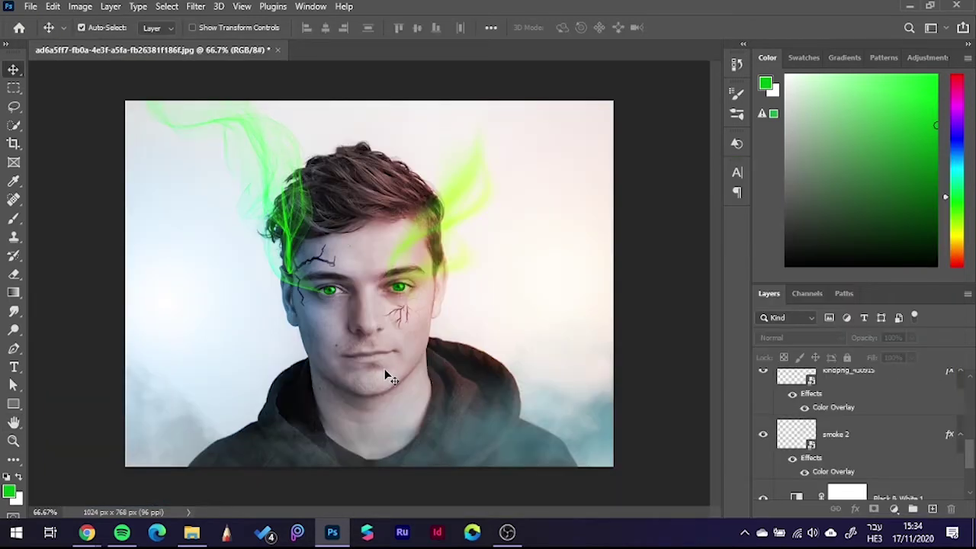
click(192, 533)
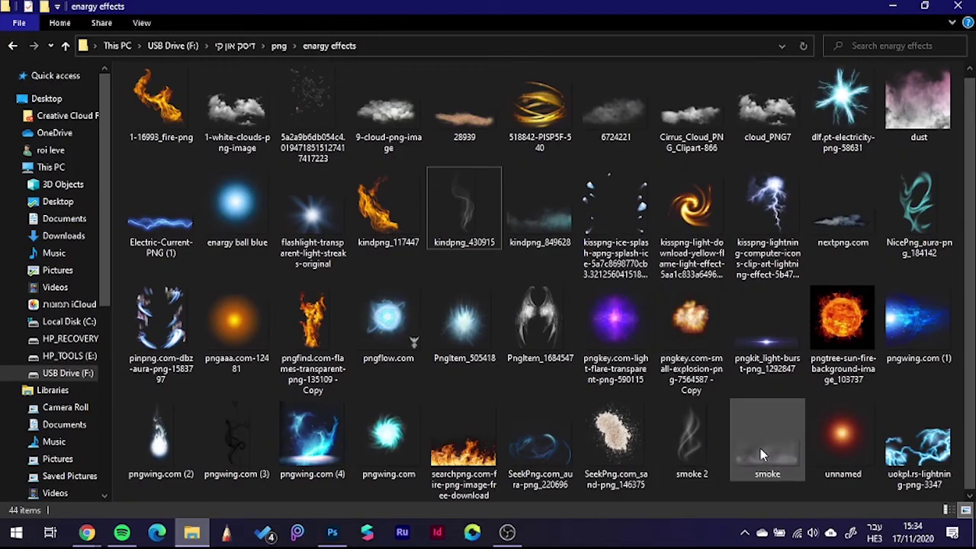
- Drag the pngwing.com (2) flame image from the energy effects folder over to Photoshop
scroll(690, 336, up, 1)
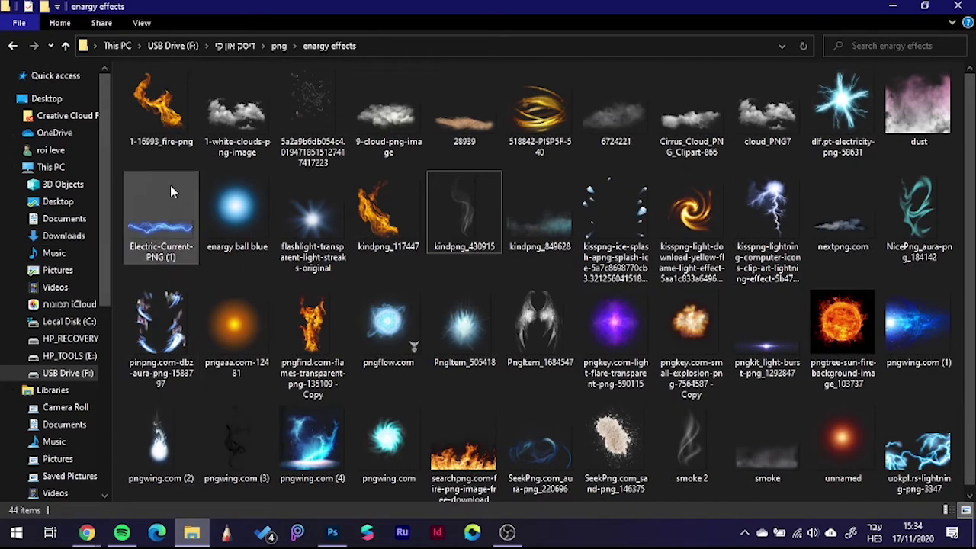
drag(159, 450, 329, 538)
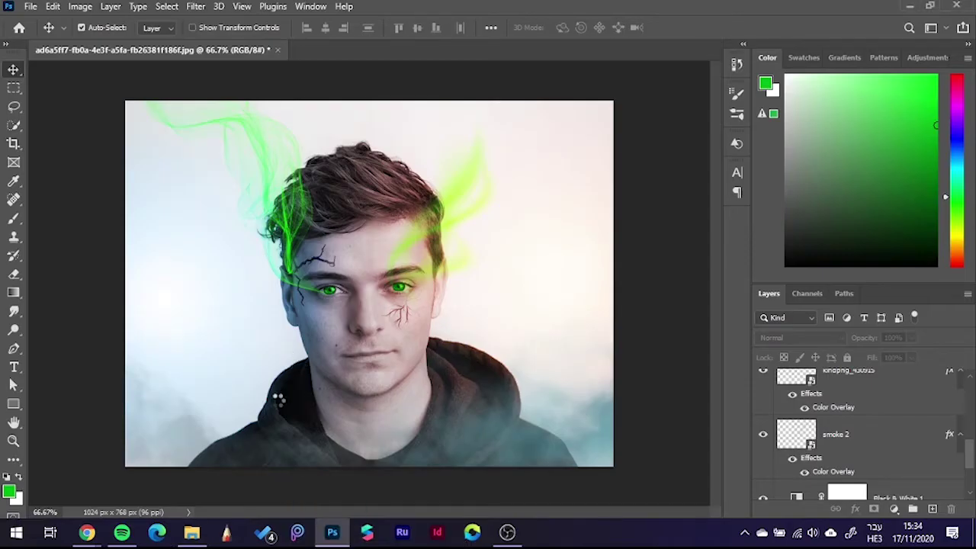
- Place the pngwing.com (2) flame to the right of the head, slightly shrunk
drag(330, 537, 289, 353)
mouse_move(369, 363)
mouse_down()
mouse_move(516, 362)
mouse_move(513, 294)
mouse_up()
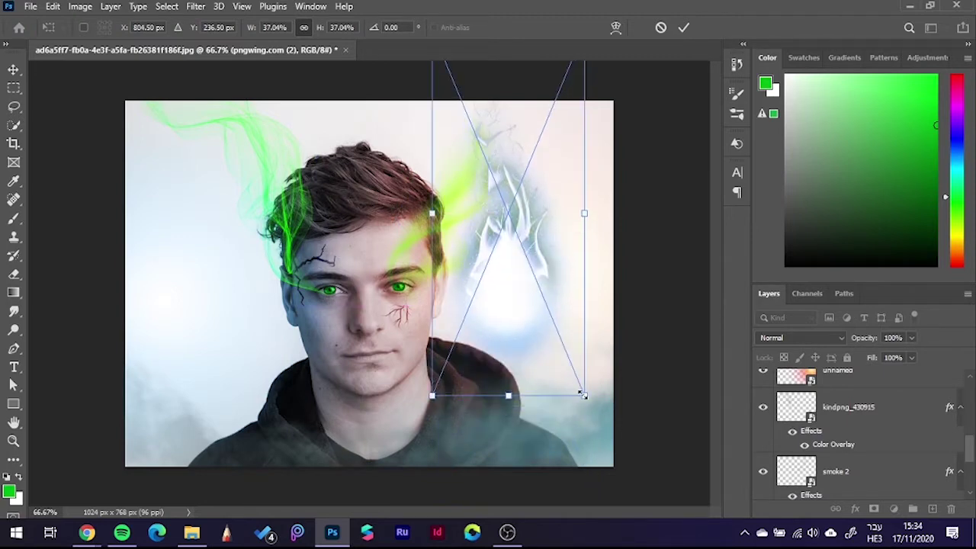
drag(582, 394, 573, 368)
drag(536, 291, 535, 286)
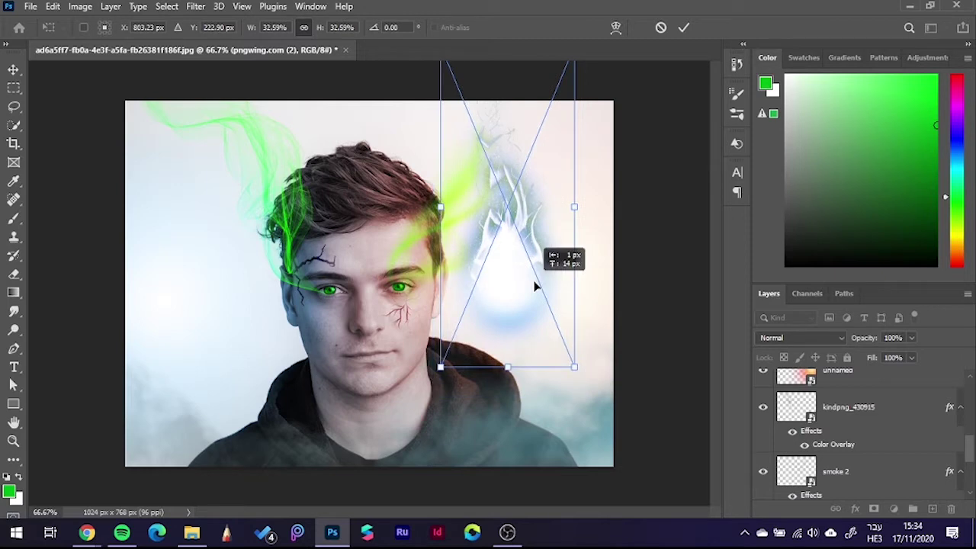
key(Return)
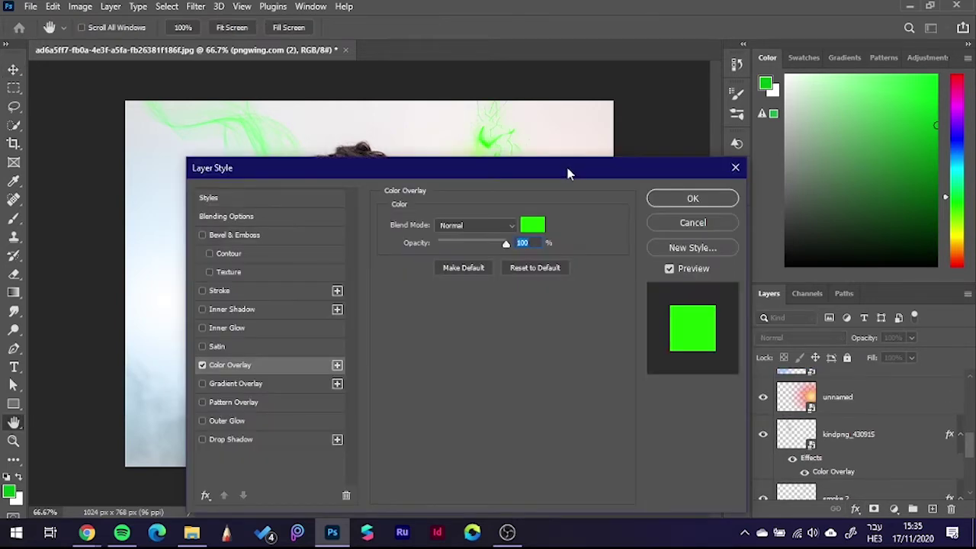
- Give the flame a green Color Overlay blending as Overlay
drag(568, 174, 645, 333)
click(551, 384)
click(527, 334)
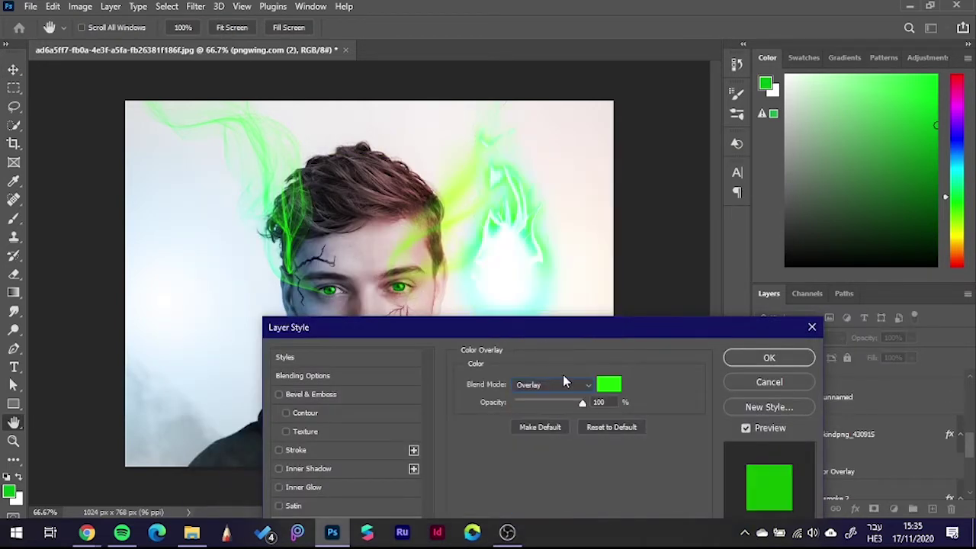
click(769, 358)
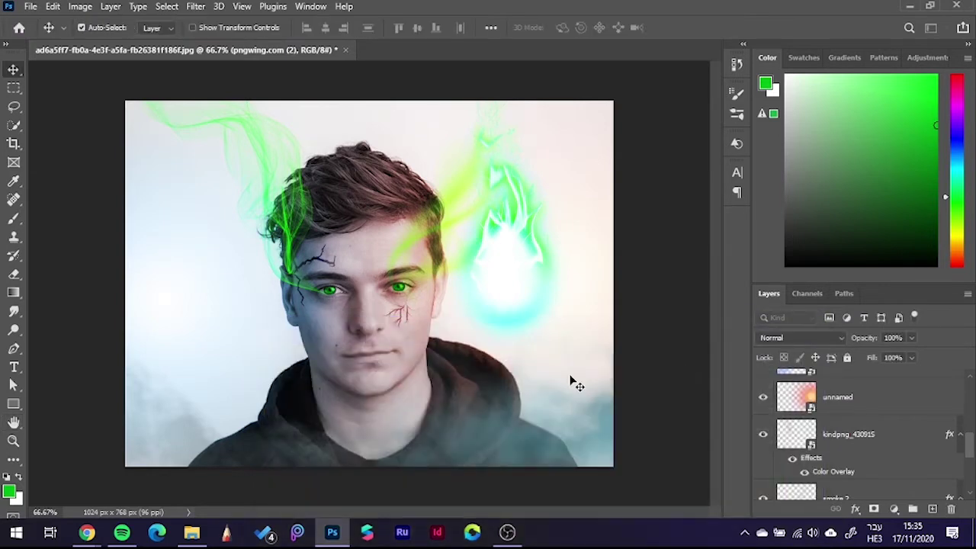
scroll(834, 410, down, 2)
scroll(843, 423, down, 3)
- Add a black 000000 Solid Color fill above Black & White 1, then load the person's silhouette selection
scroll(856, 437, down, 3)
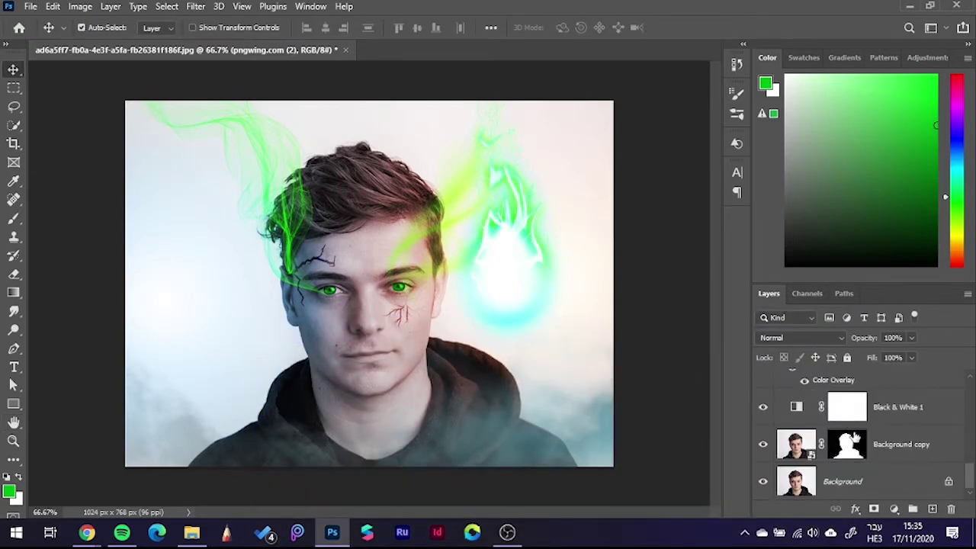
scroll(882, 450, up, 2)
scroll(883, 450, up, 2)
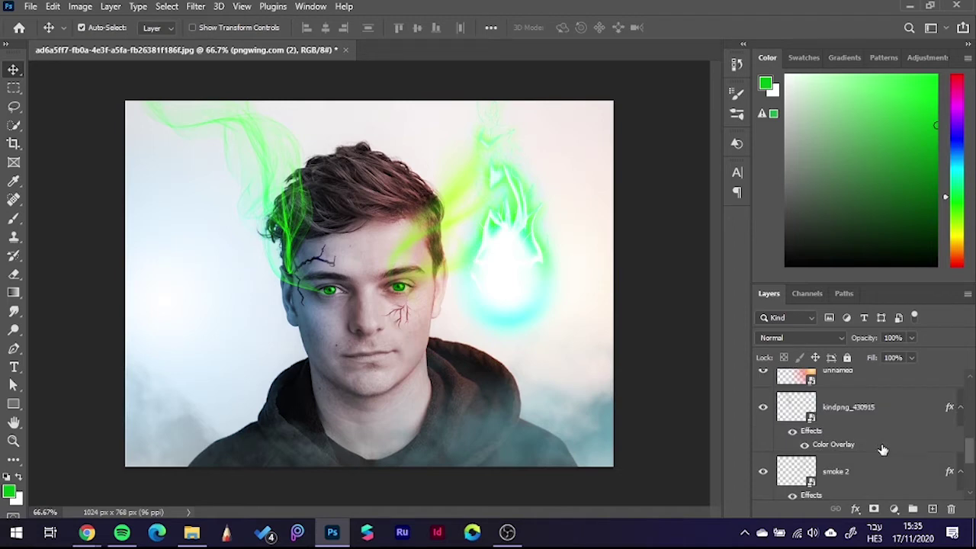
scroll(832, 438, down, 5)
click(879, 413)
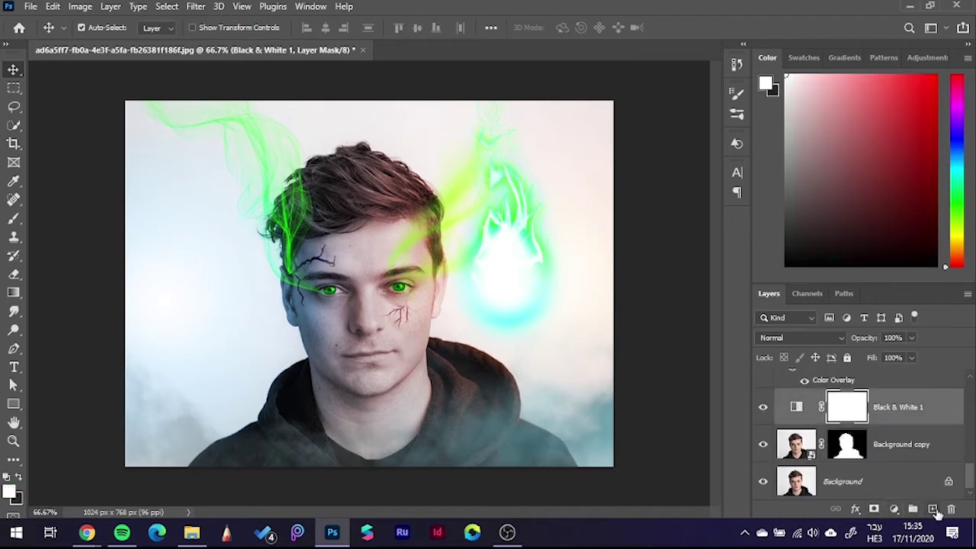
click(894, 509)
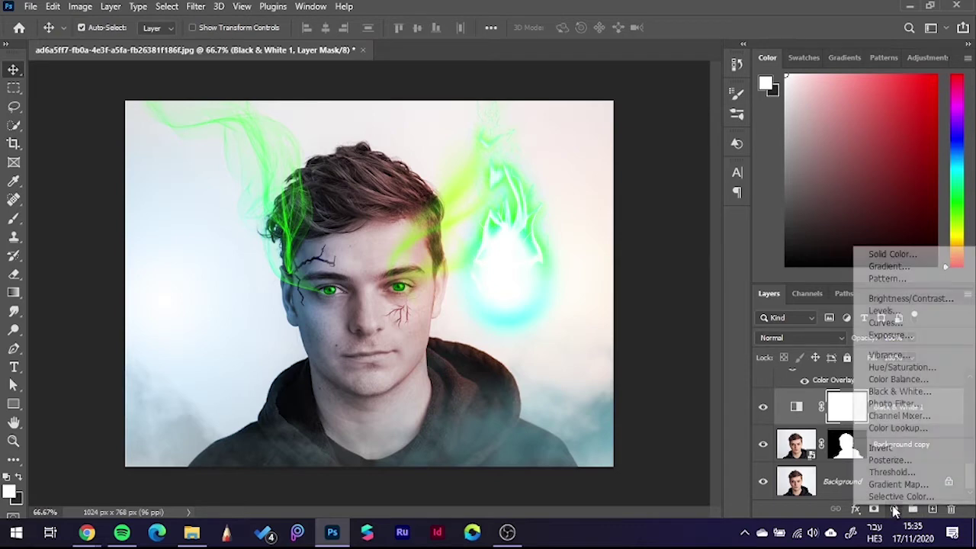
click(898, 254)
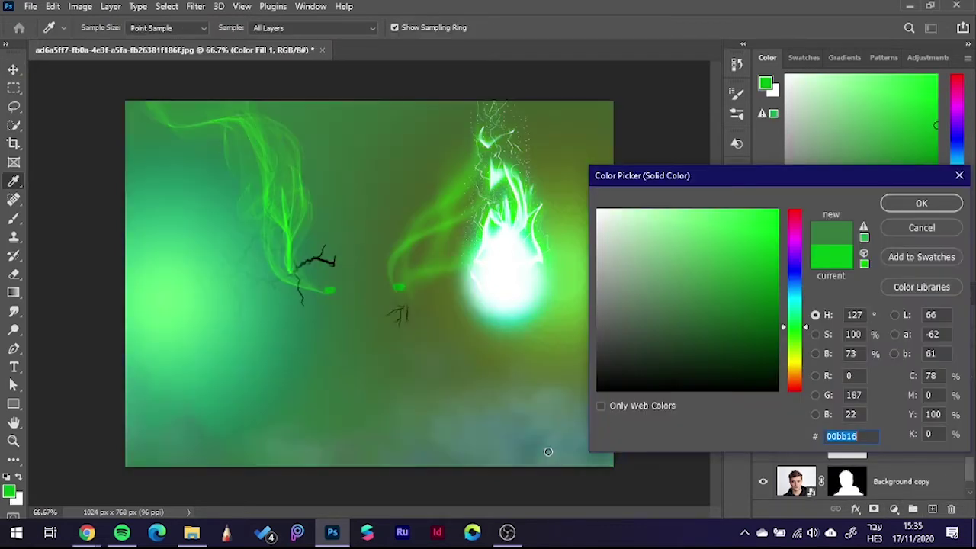
text(000000)
key(Return)
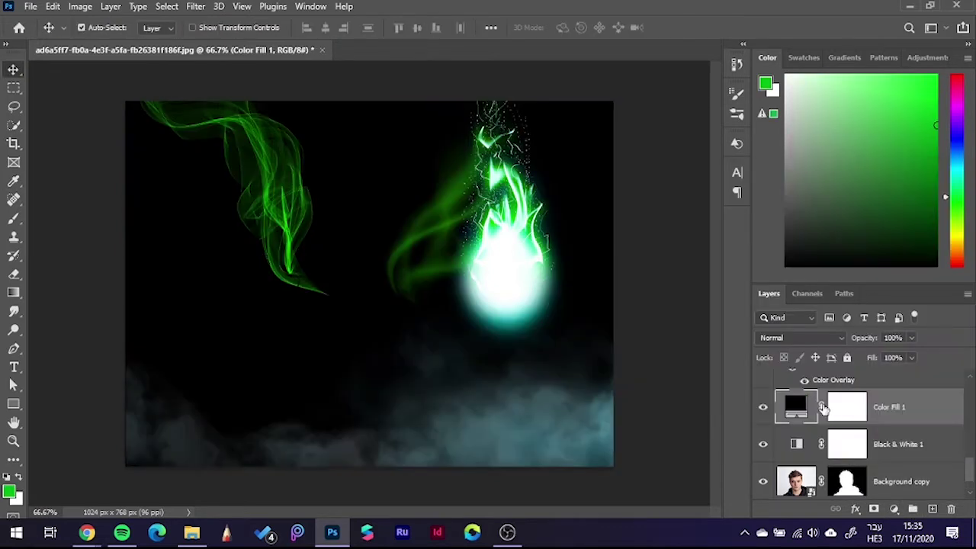
click(853, 413)
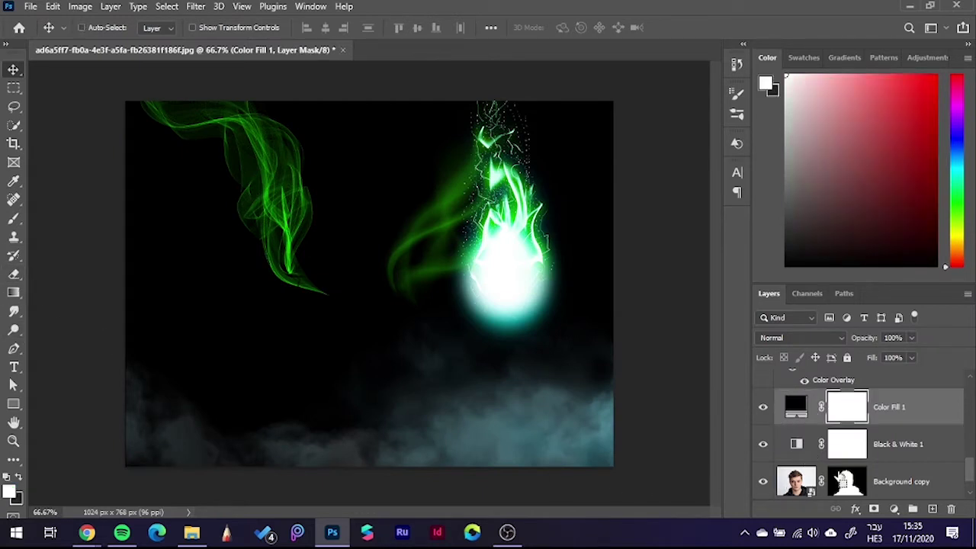
ctrl+click(845, 482)
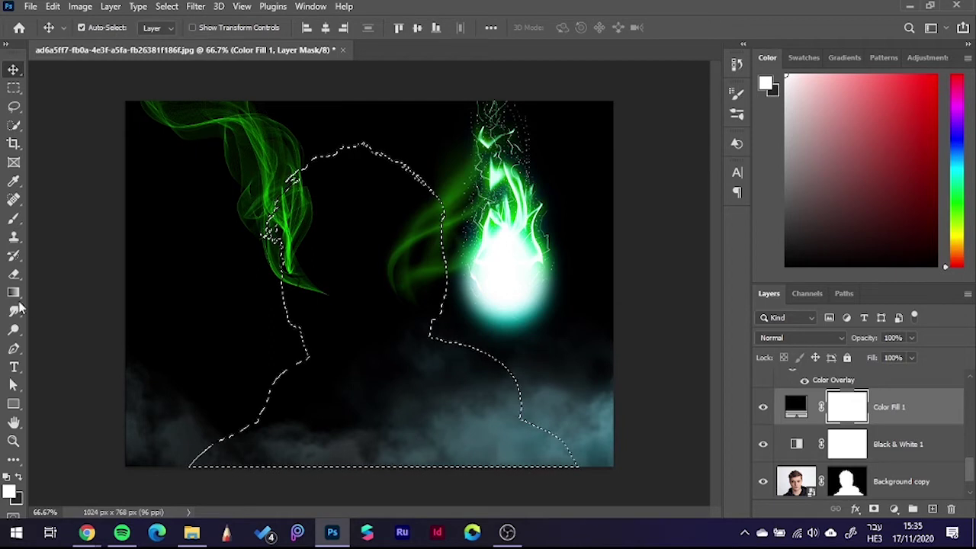
- Set up a 400-pixel brush with 48% flow
click(13, 221)
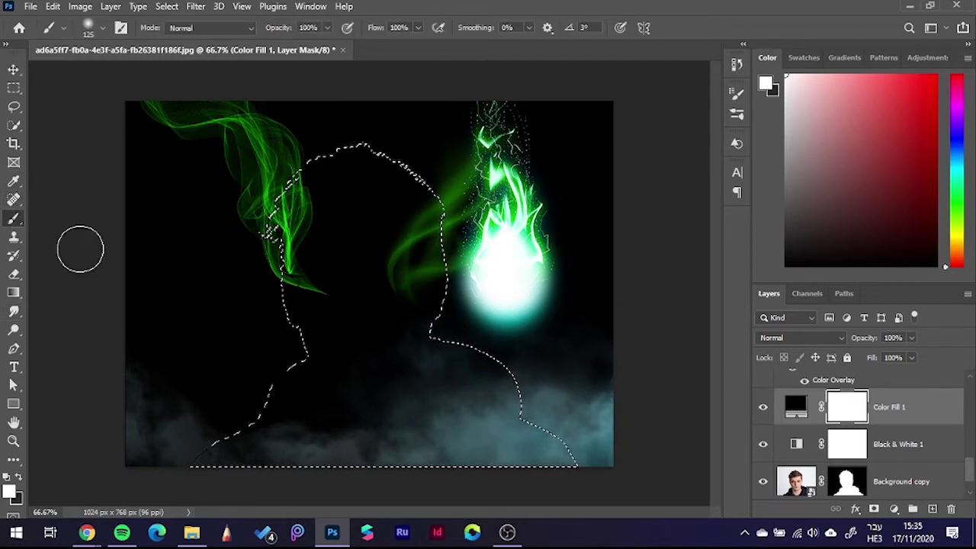
key(bracketright)
key(bracketright)
key(bracketright)
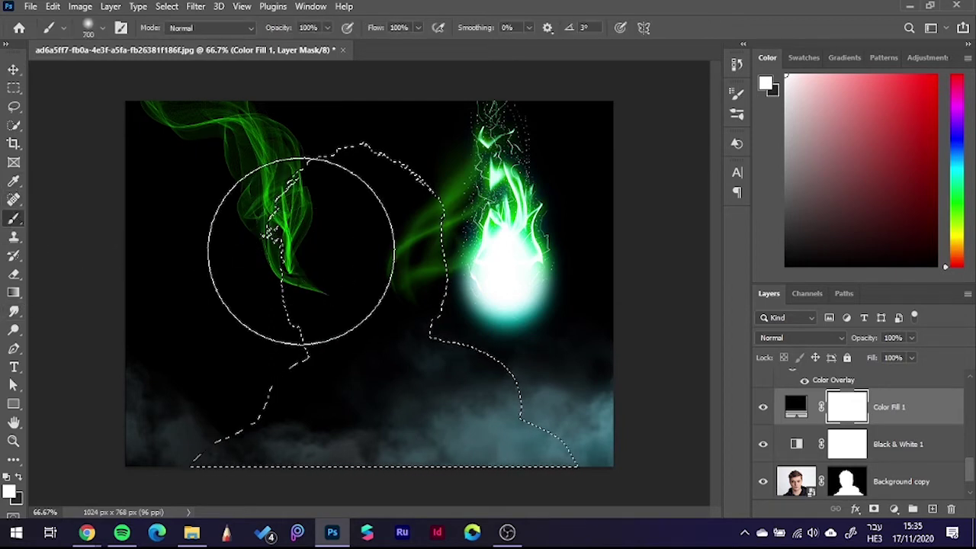
key(bracketright)
key(bracketright)
key(bracketright)
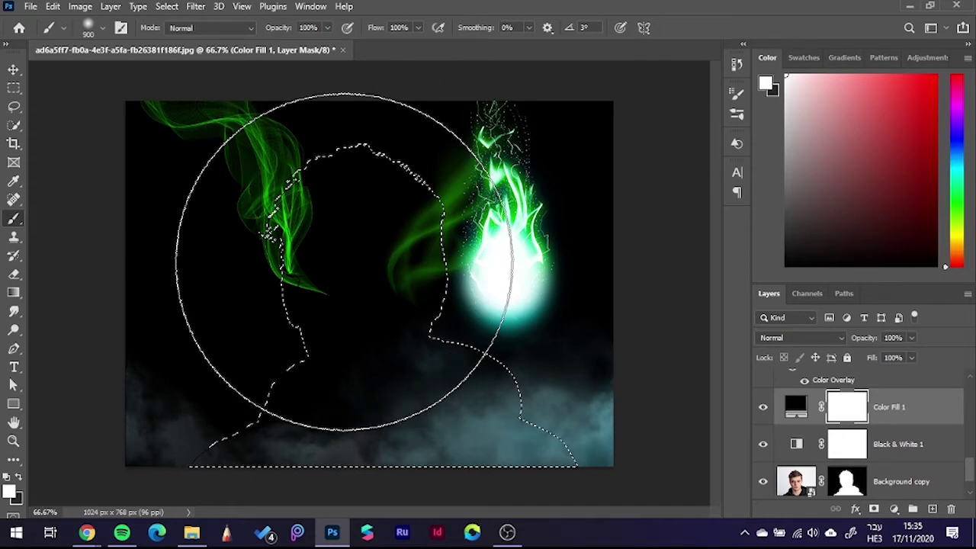
key(bracketleft)
key(bracketleft)
key(bracketleft)
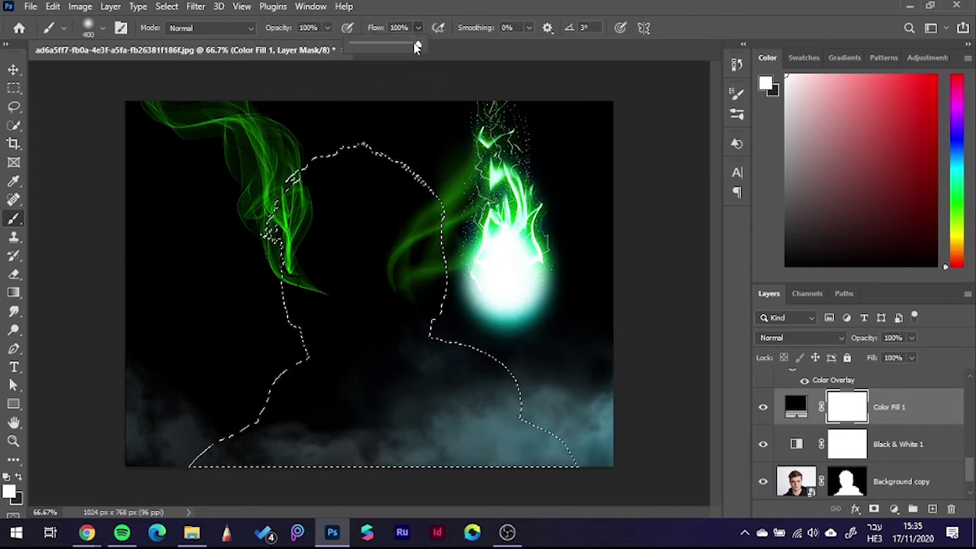
drag(416, 47, 385, 44)
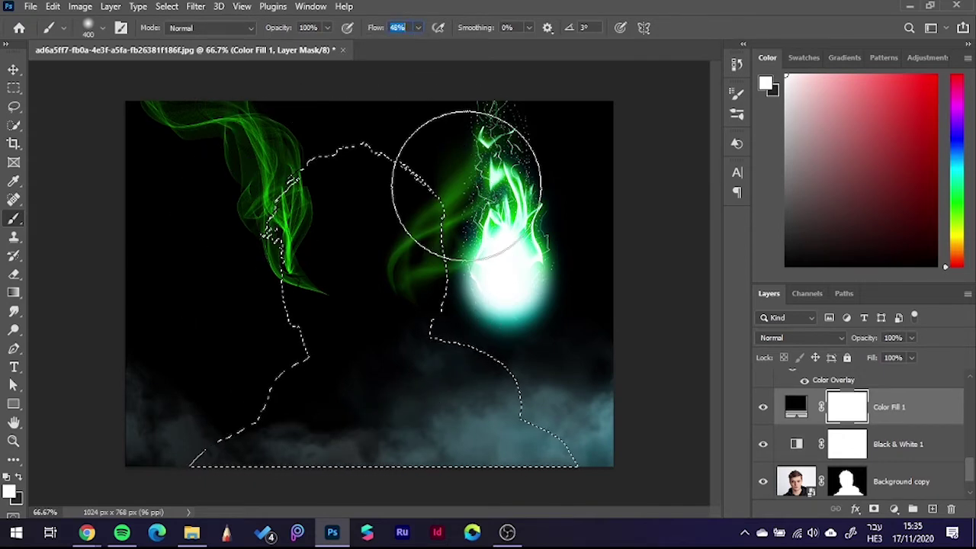
drag(466, 186, 484, 242)
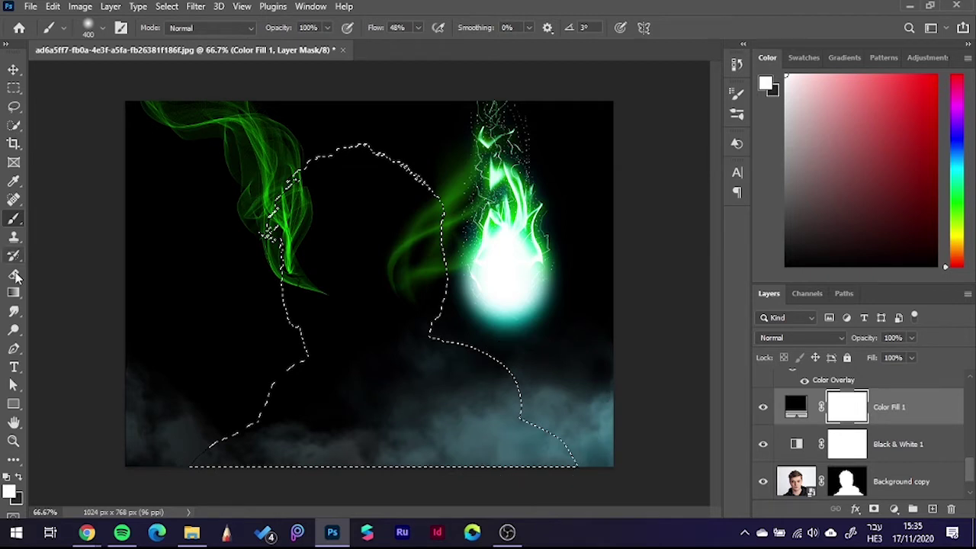
- Erase the Color Fill 1 mask over the head and face with a 500 eraser, then deselect
click(15, 275)
key(bracketright)
key(bracketright)
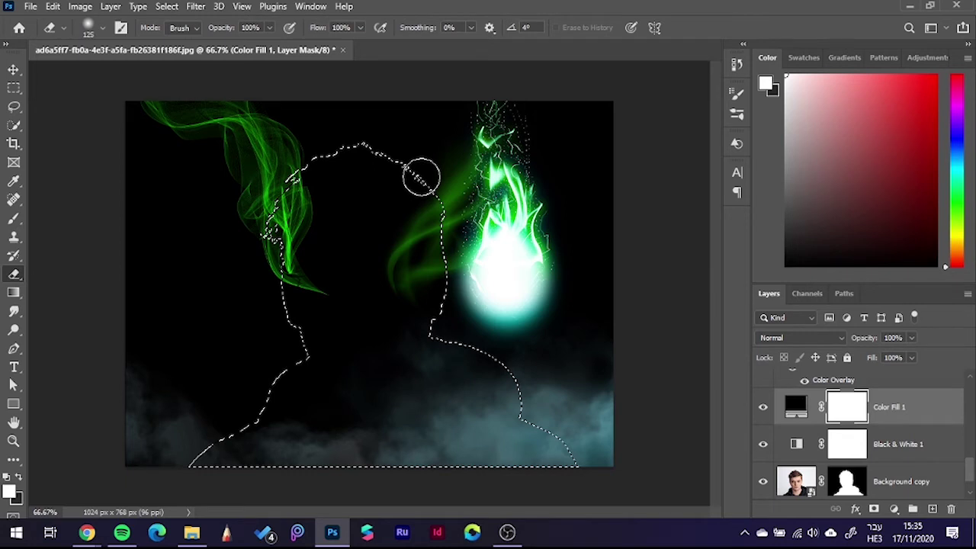
key(bracketright)
key(bracketright)
key(bracketright)
mouse_move(421, 176)
mouse_down()
mouse_move(512, 382)
mouse_move(528, 380)
mouse_up()
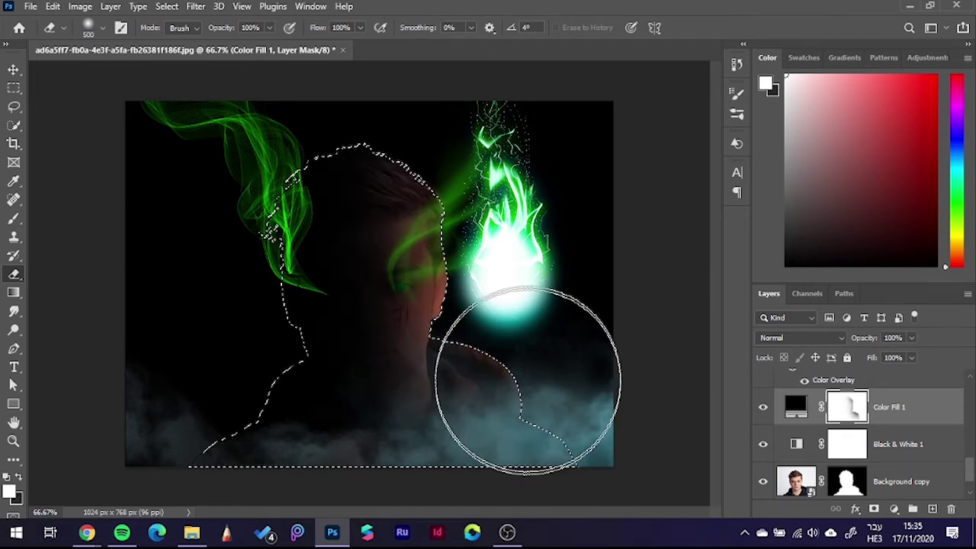
drag(528, 380, 447, 314)
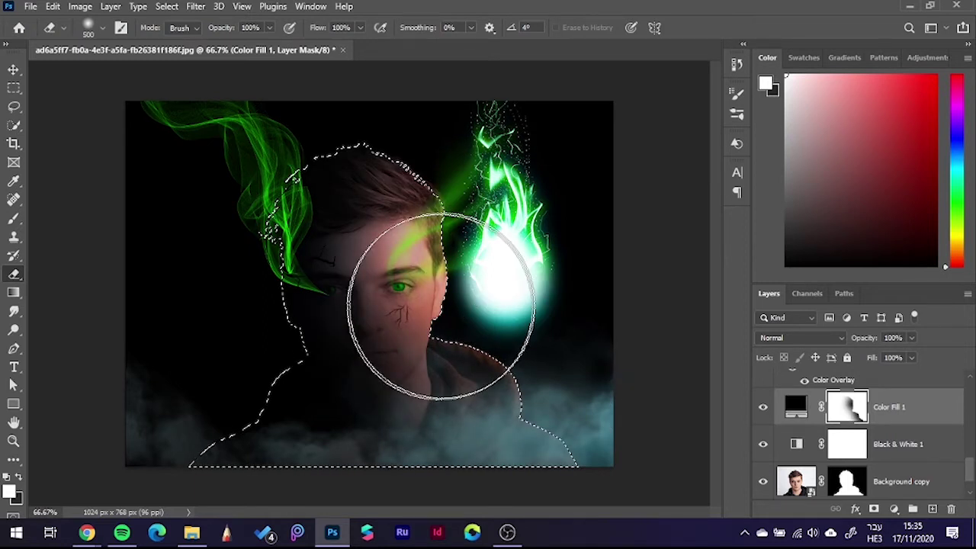
key(v)
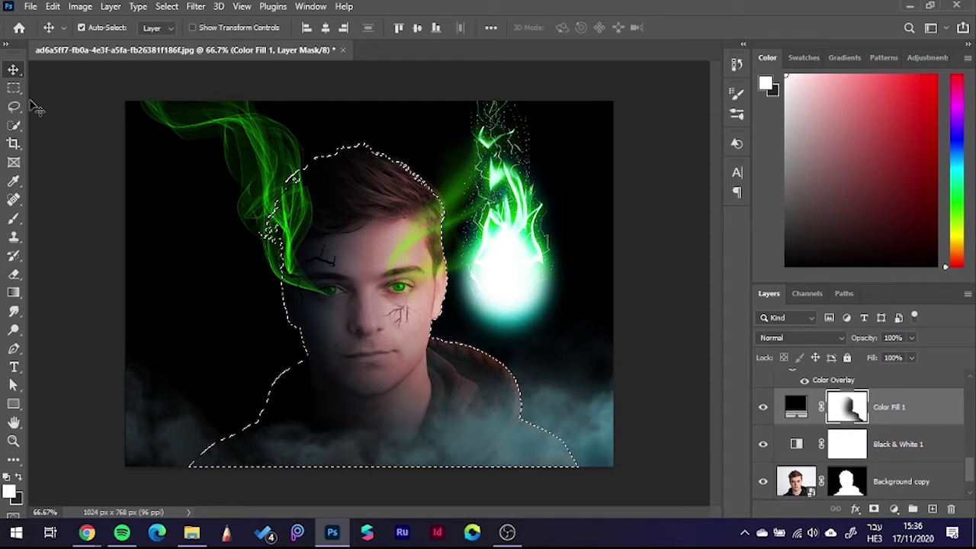
key(ctrl+d)
click(676, 410)
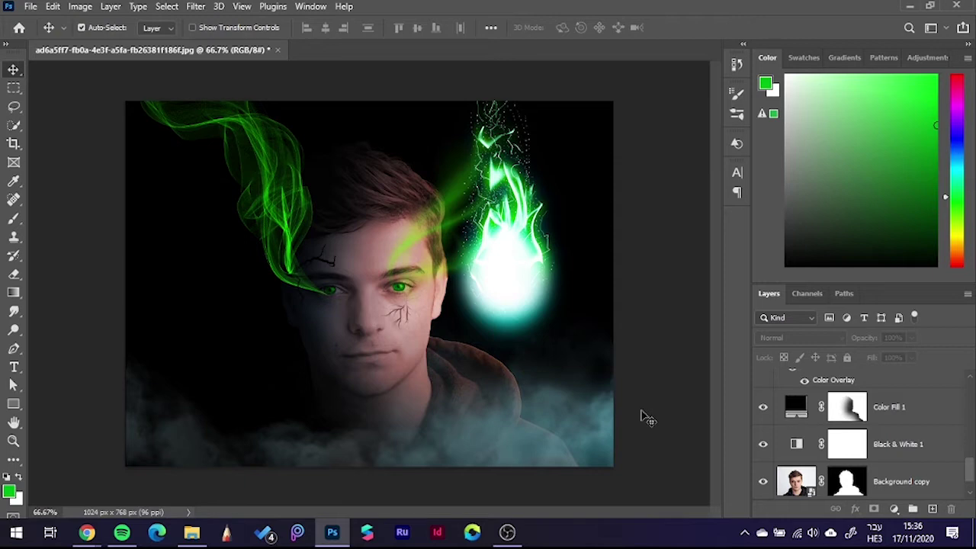
- Select the pngwing.com (2) fire layer and commit a transform without changes
click(647, 418)
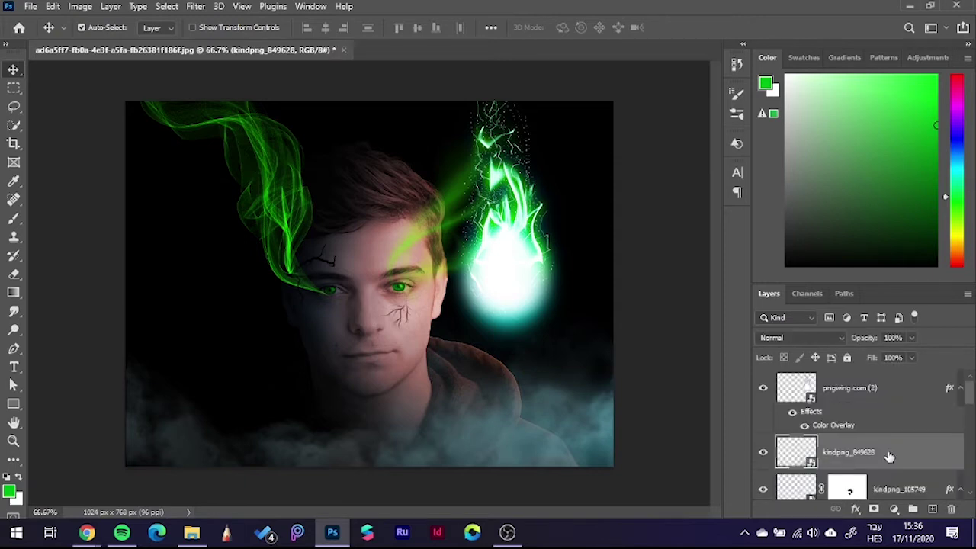
click(882, 405)
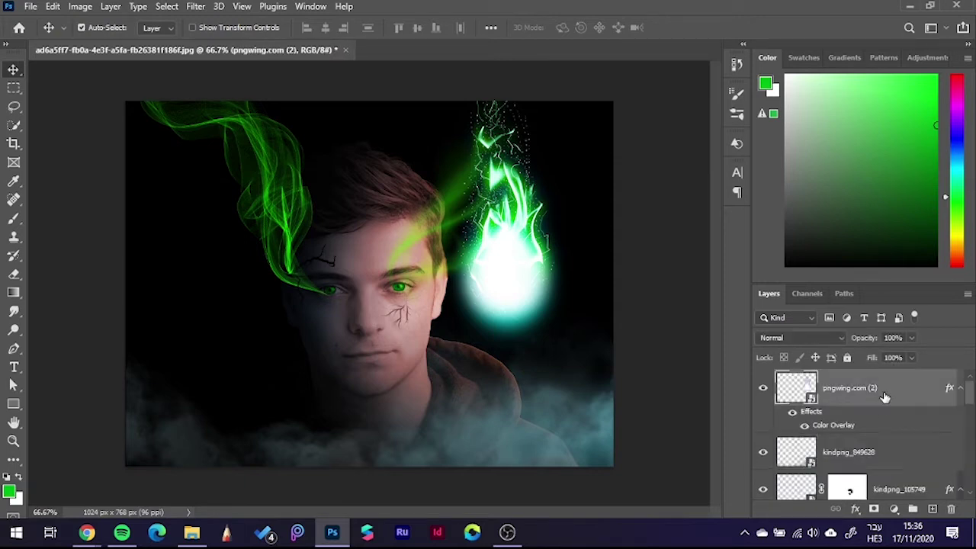
key(ctrl+t)
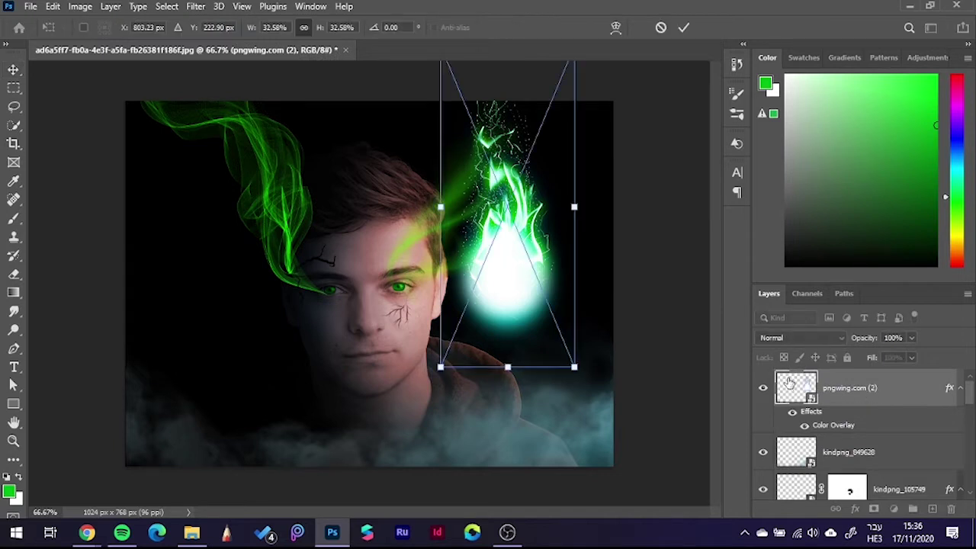
key(Return)
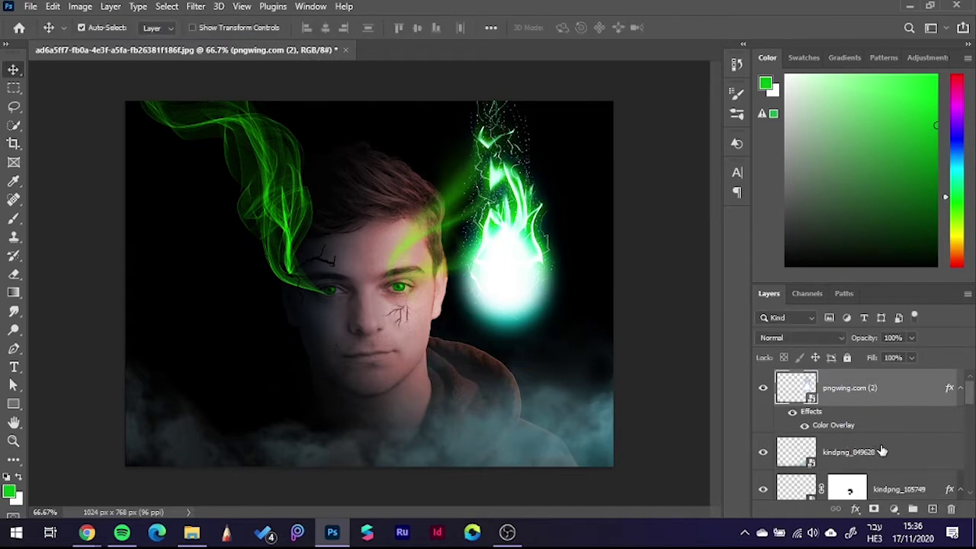
- Drag kindpng_849628 down the stack below smoke 2, directly above Color Fill 1
click(886, 455)
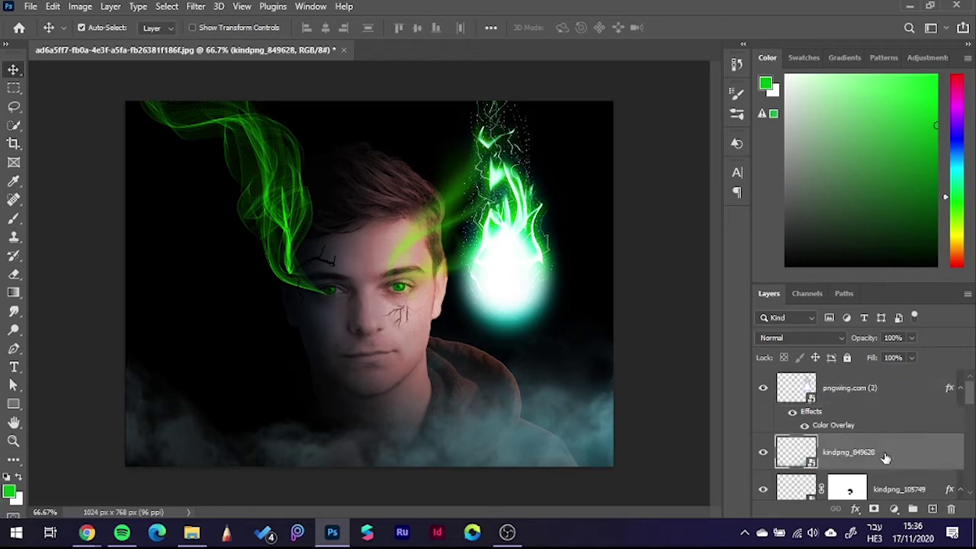
drag(881, 455, 851, 486)
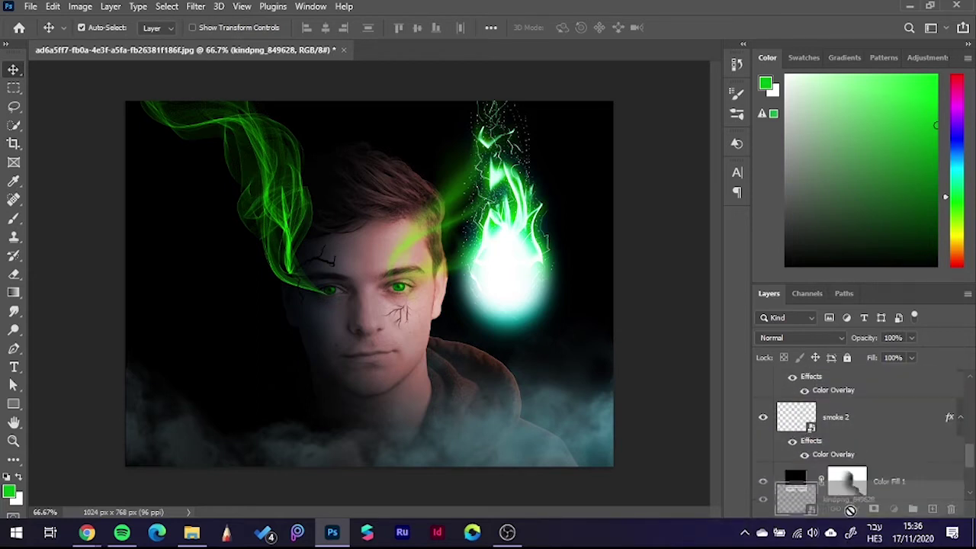
drag(851, 486, 832, 456)
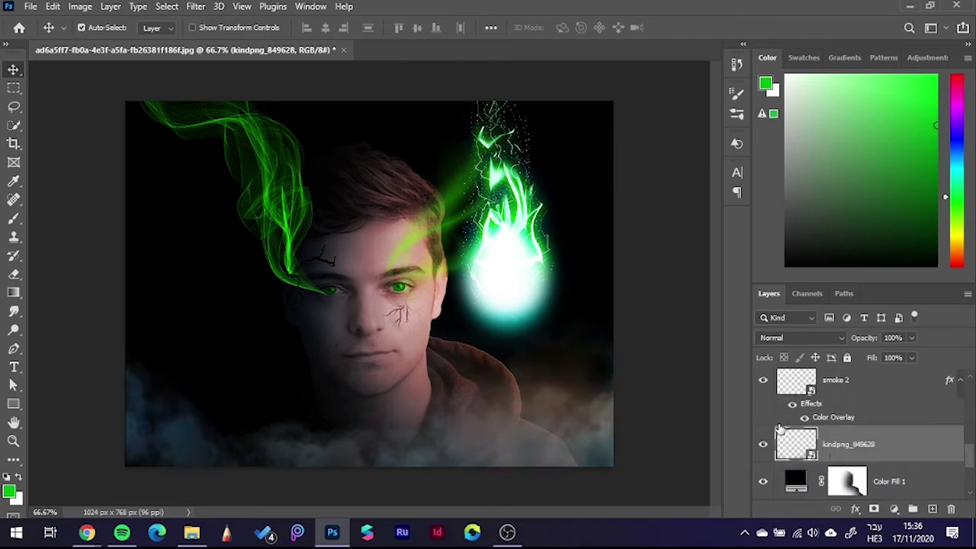
scroll(847, 452, up, 3)
scroll(861, 448, up, 3)
scroll(861, 448, up, 1)
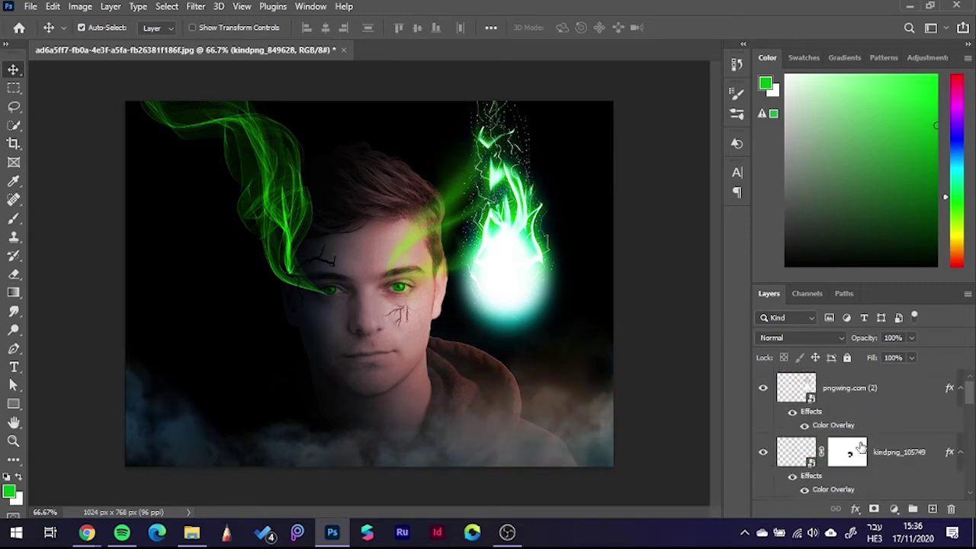
scroll(858, 440, down, 2)
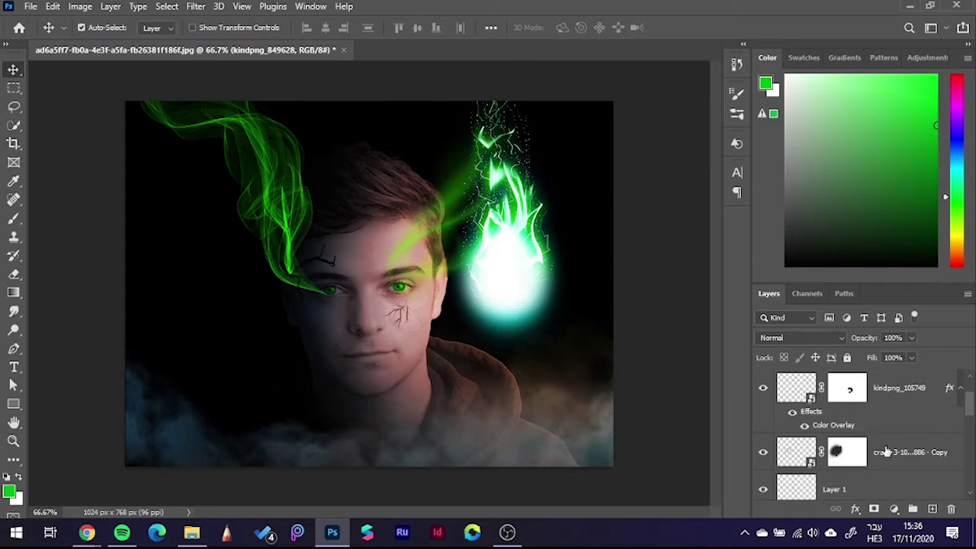
scroll(885, 451, down, 2)
scroll(858, 454, down, 2)
scroll(859, 420, up, 2)
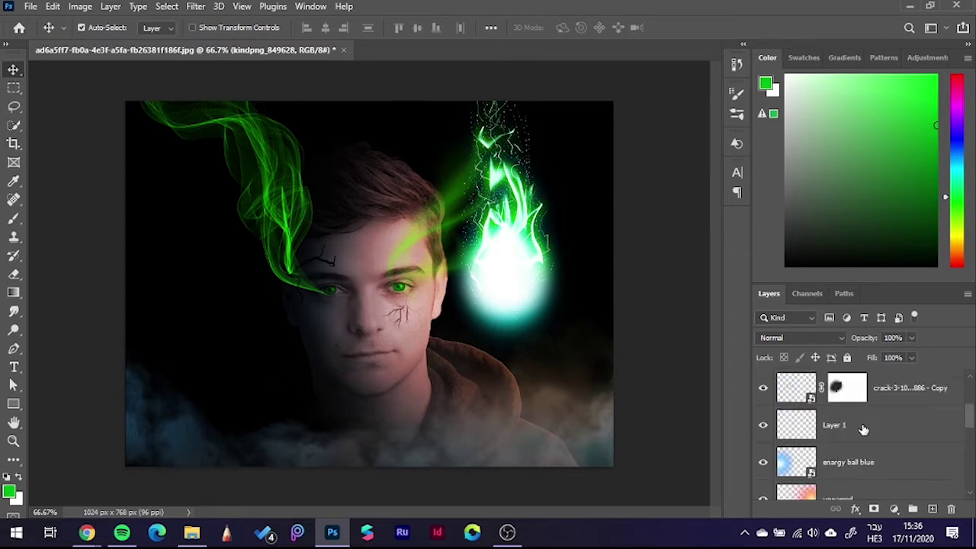
scroll(863, 429, down, 2)
scroll(862, 435, down, 2)
scroll(858, 447, up, 2)
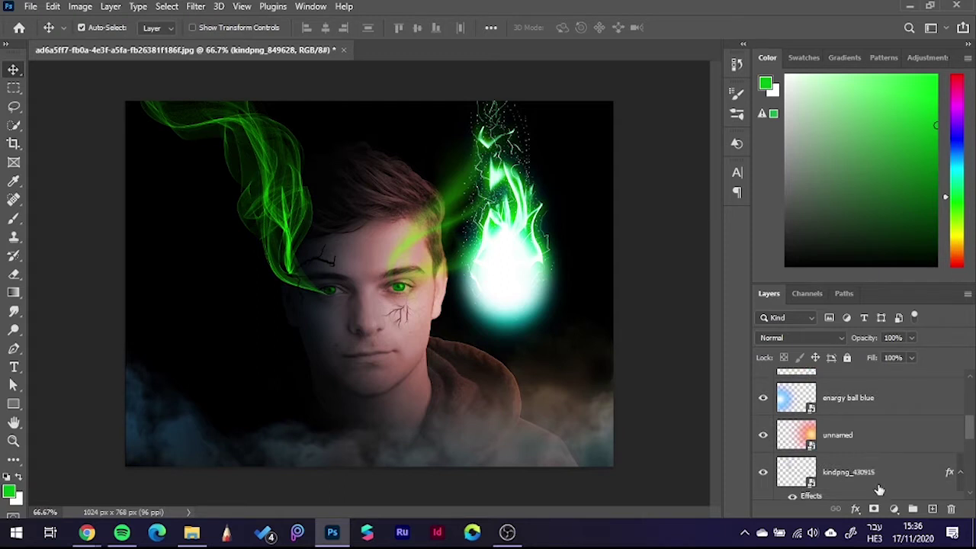
scroll(877, 481, down, 2)
scroll(861, 451, down, 2)
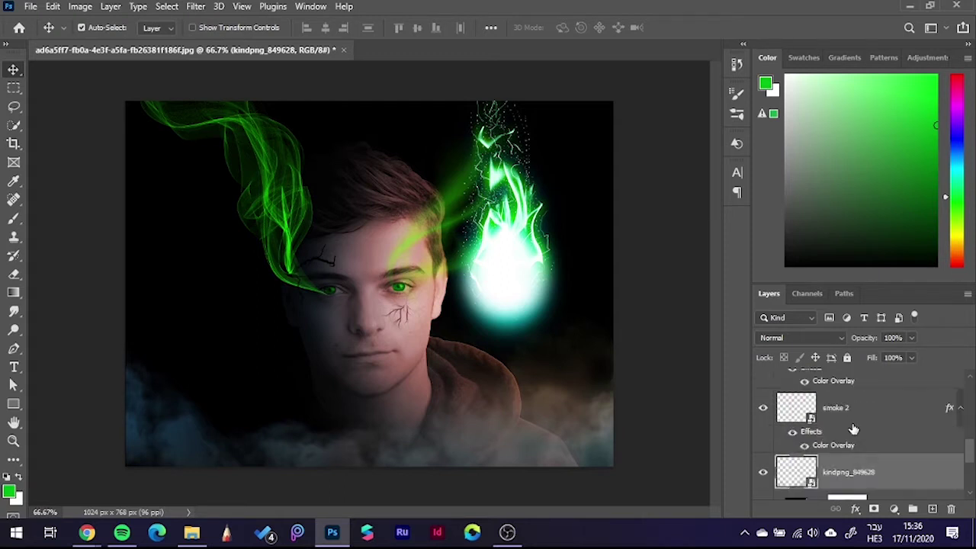
- Reselect smoke 2, then kindpng_849628, and commit a transform on it without changes
click(854, 427)
scroll(854, 440, up, 2)
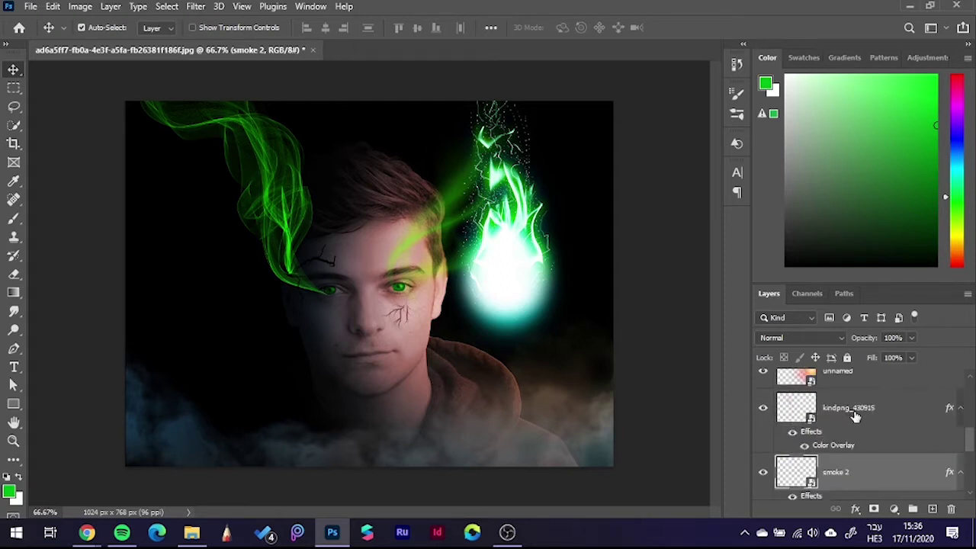
scroll(851, 473, down, 2)
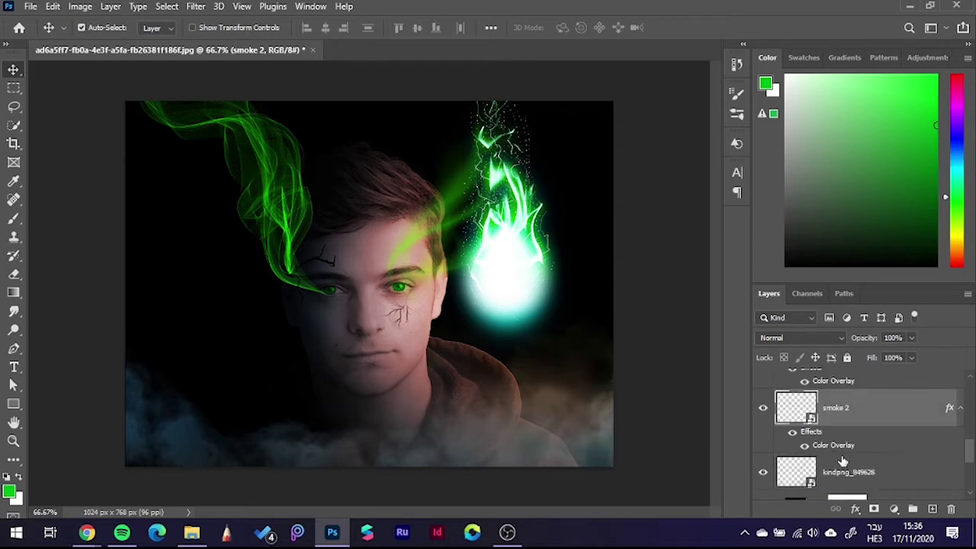
click(858, 460)
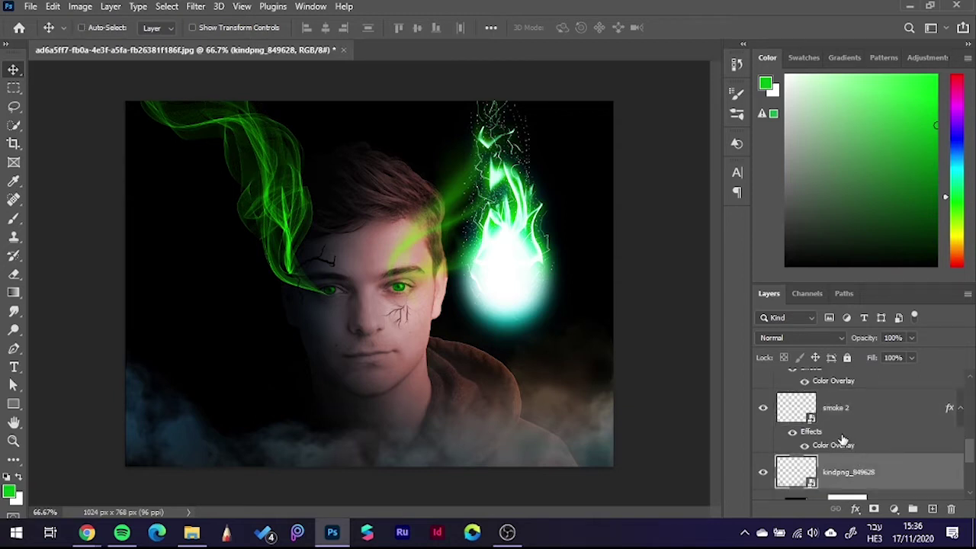
key(ctrl+t)
key(Return)
- Set smoke 2 to Soft Light blending, keeping its Color Overlay at Normal
click(859, 416)
click(817, 340)
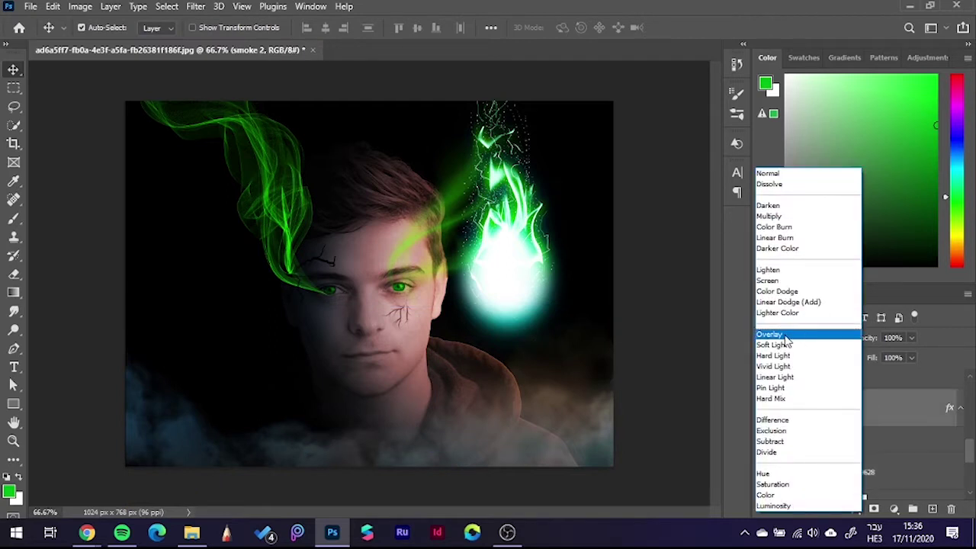
click(786, 347)
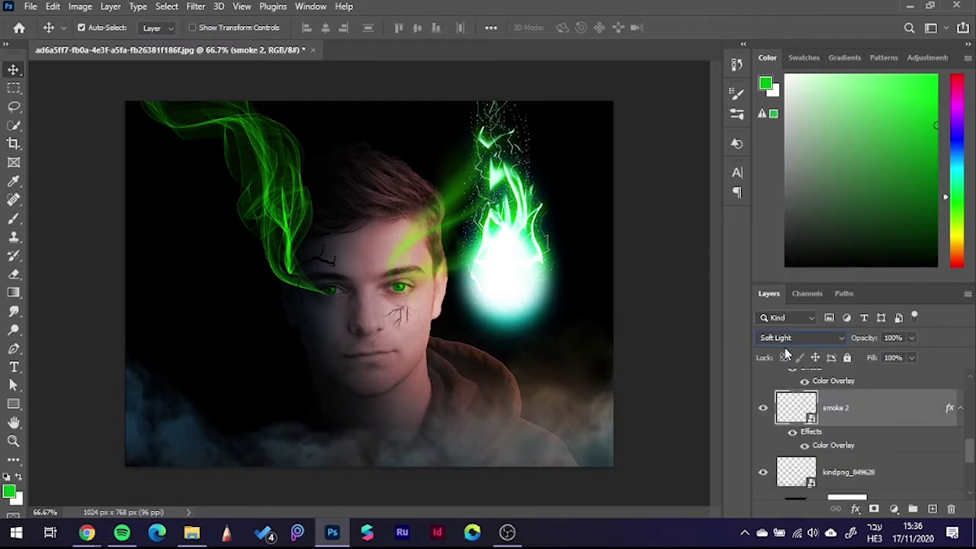
double_click(839, 447)
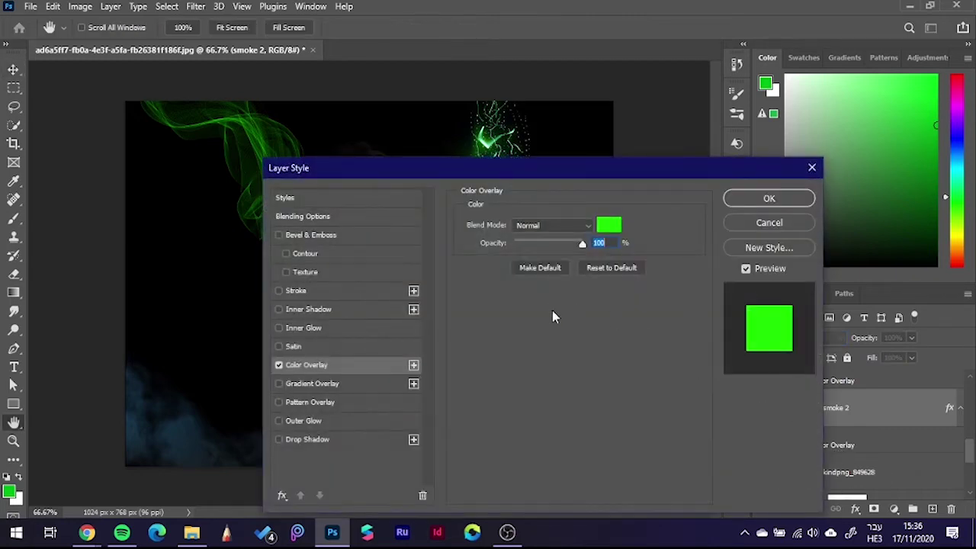
drag(608, 173, 436, 372)
click(398, 425)
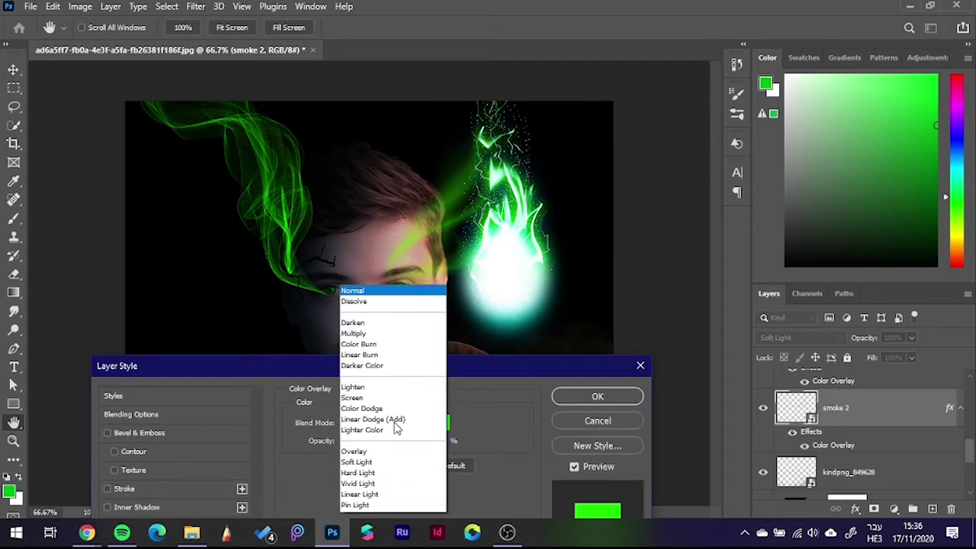
click(386, 175)
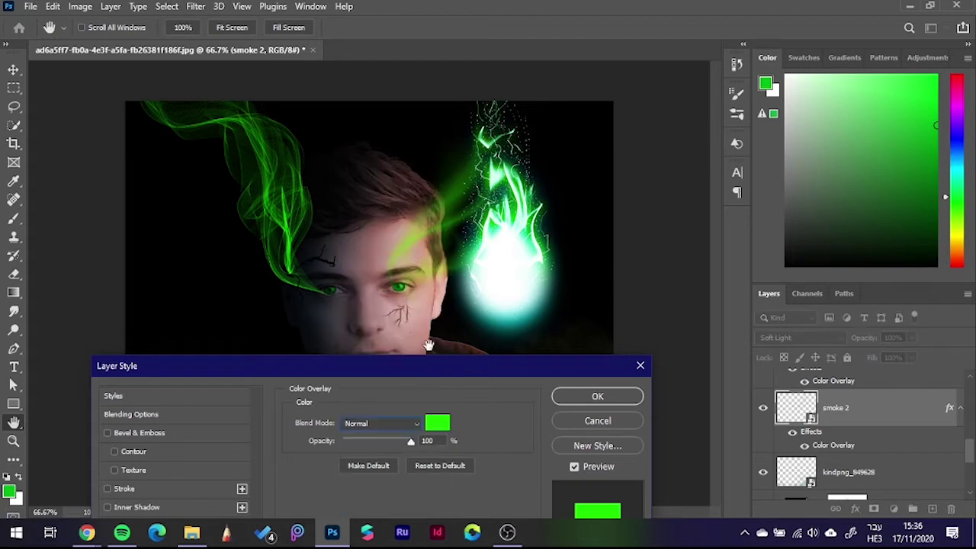
click(598, 396)
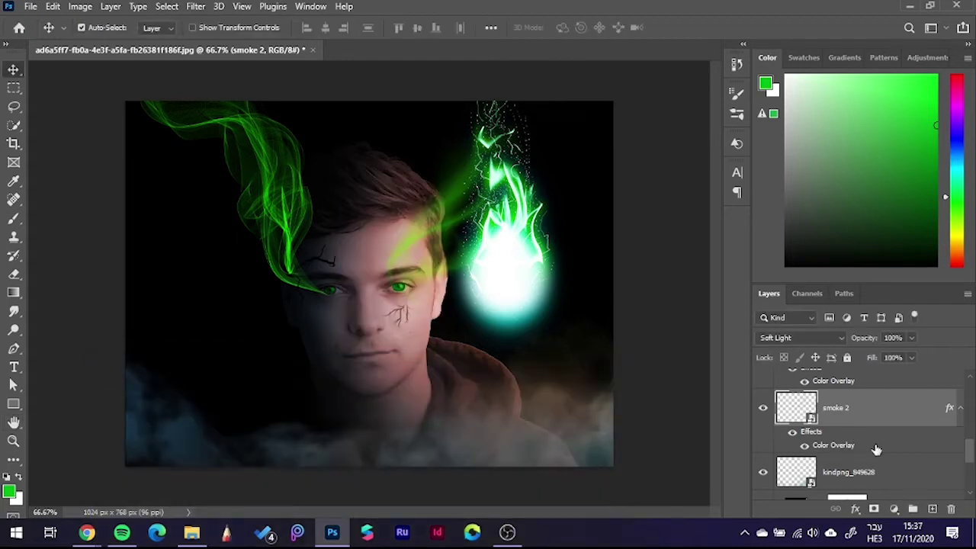
- Switch the kindpng_430915 Color Overlay to Overlay blending and add a layer mask
scroll(884, 446, up, 2)
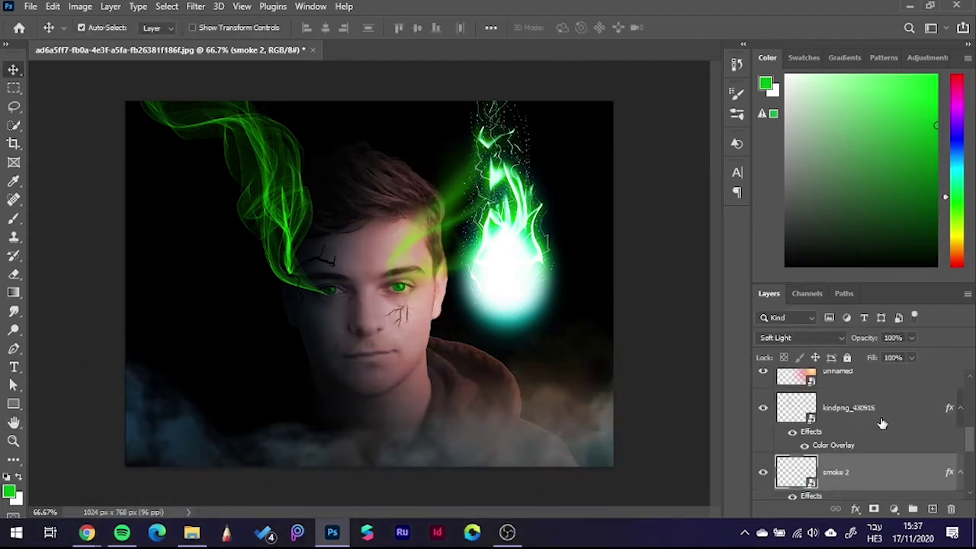
click(839, 448)
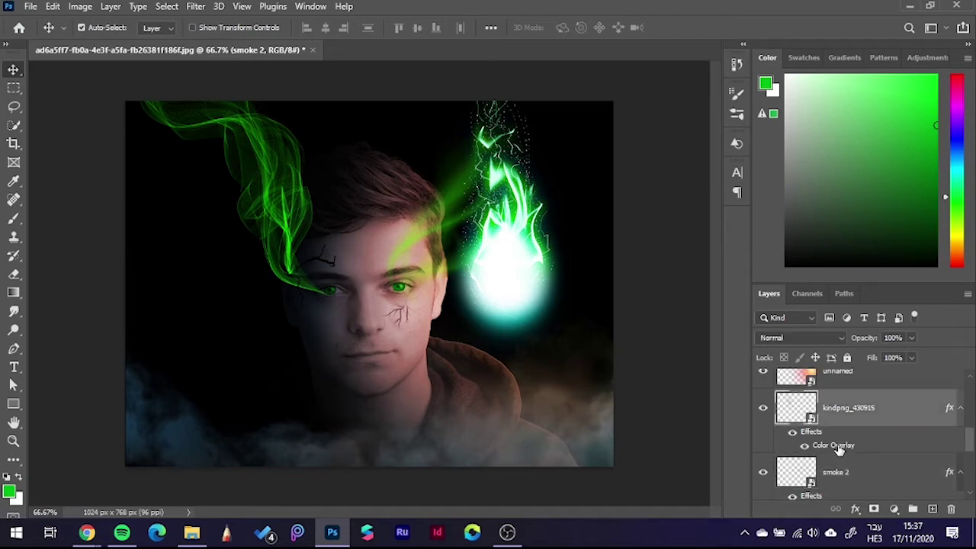
double_click(834, 450)
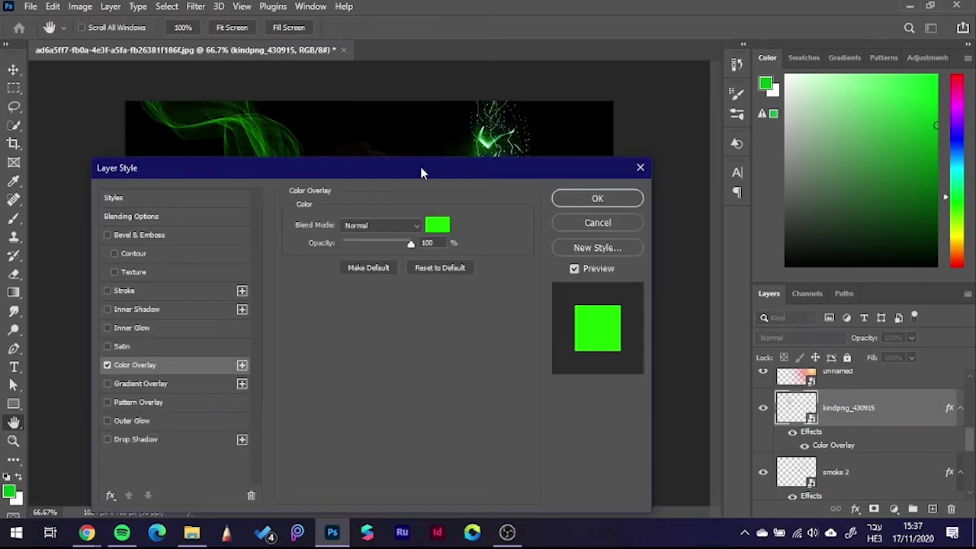
drag(422, 173, 721, 243)
click(702, 297)
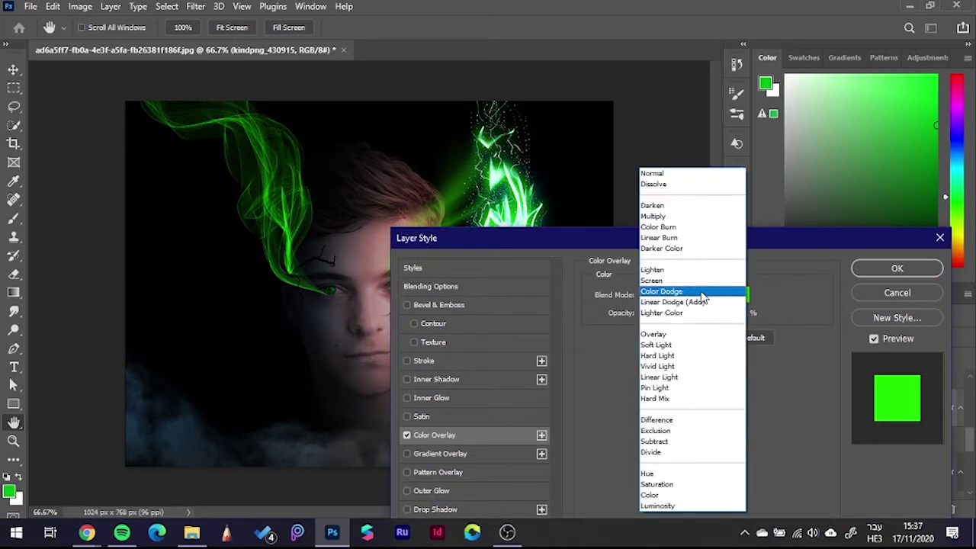
click(663, 336)
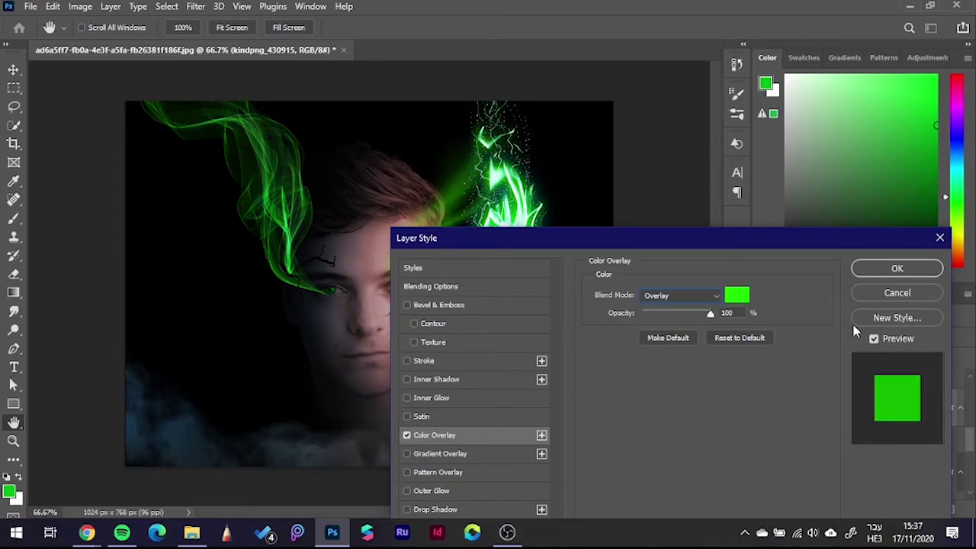
click(879, 267)
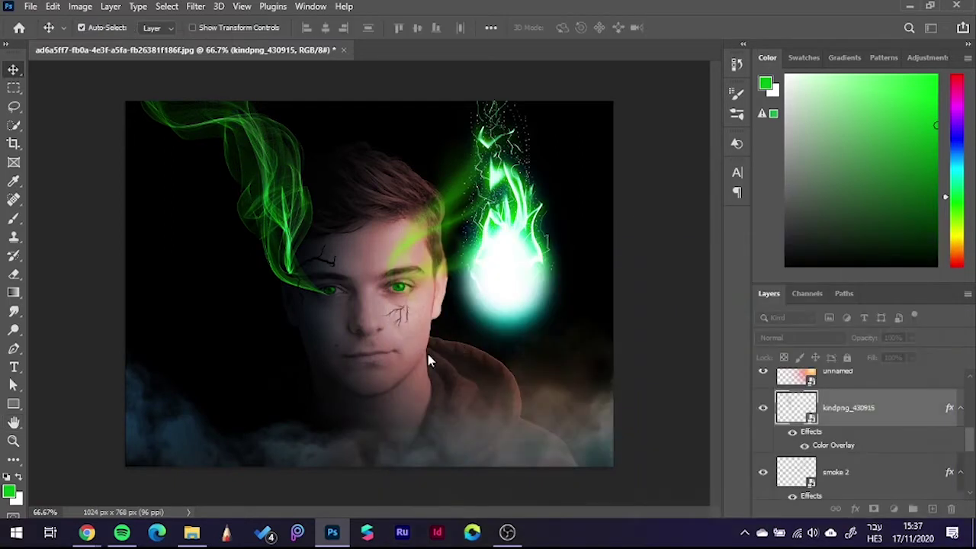
click(874, 510)
- On the kindpng_430915 mask, erase the green glow over the left eye with a smaller eraser
click(13, 274)
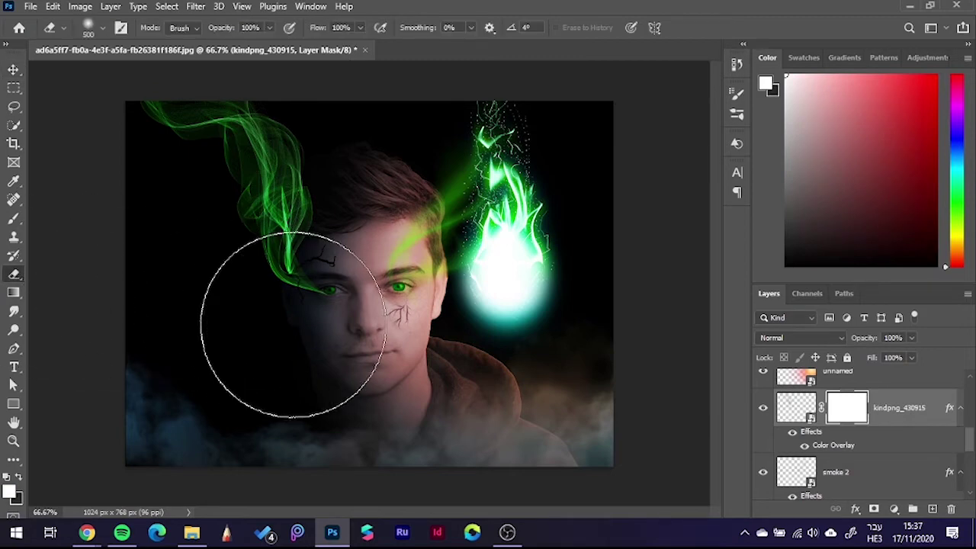
key(bracketleft)
key(bracketleft)
key(bracketleft)
key(bracketleft)
key(bracketleft)
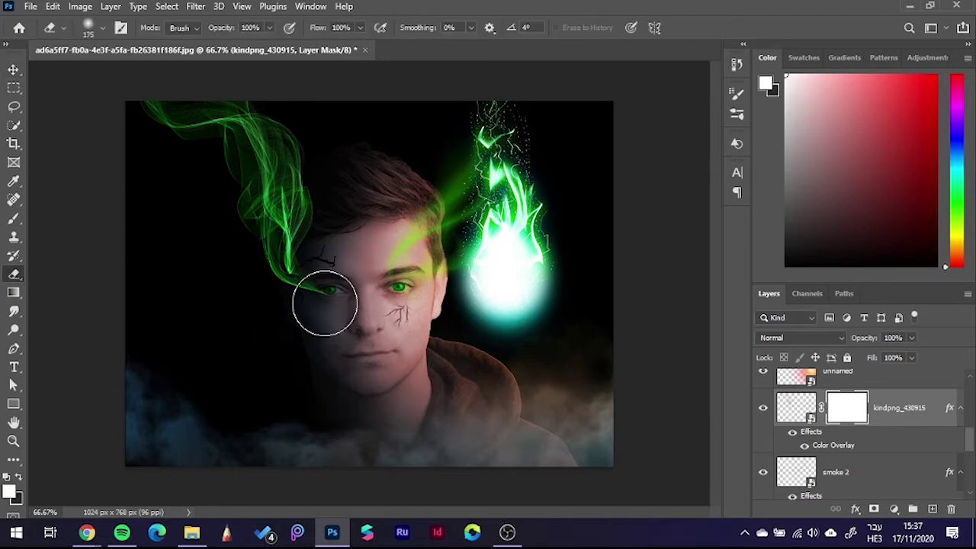
key(bracketleft)
key(bracketleft)
drag(333, 294, 324, 297)
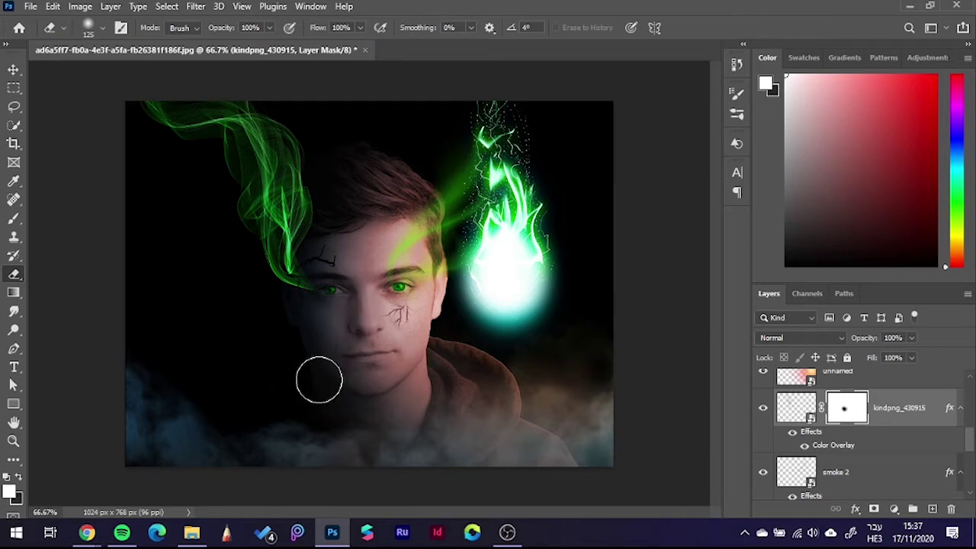
click(13, 70)
scroll(363, 298, up, 2)
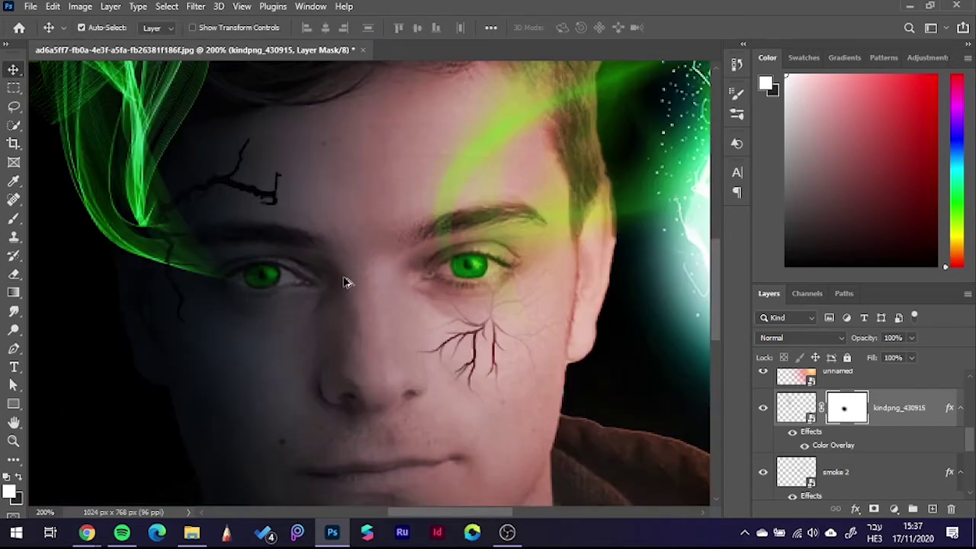
scroll(345, 343, down, 2)
scroll(387, 288, down, 1)
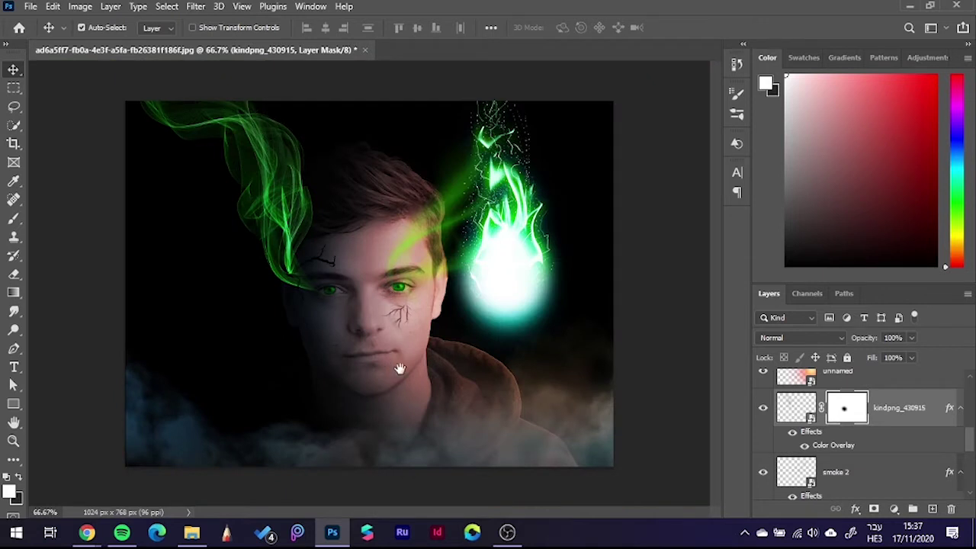
scroll(885, 415, down, 3)
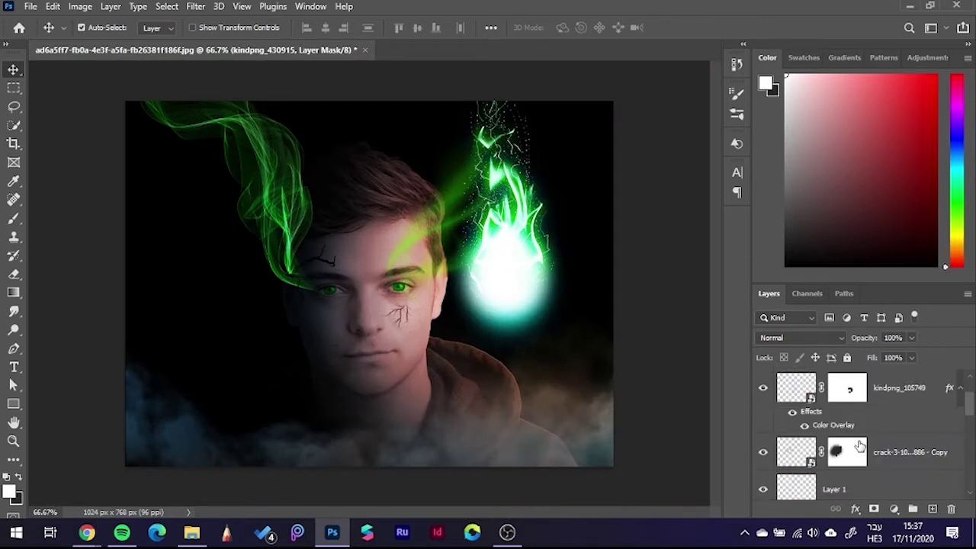
scroll(855, 446, up, 1)
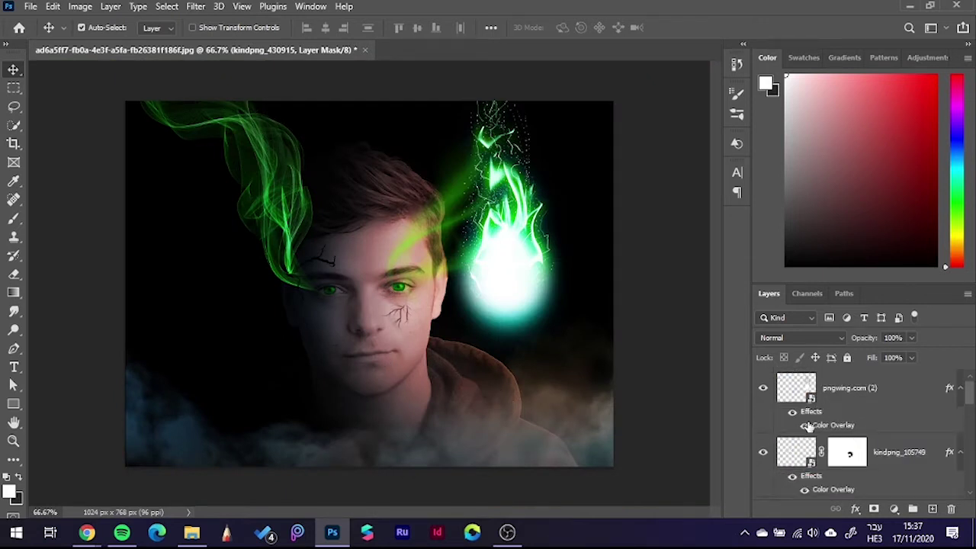
scroll(852, 410, down, 1)
scroll(855, 427, down, 1)
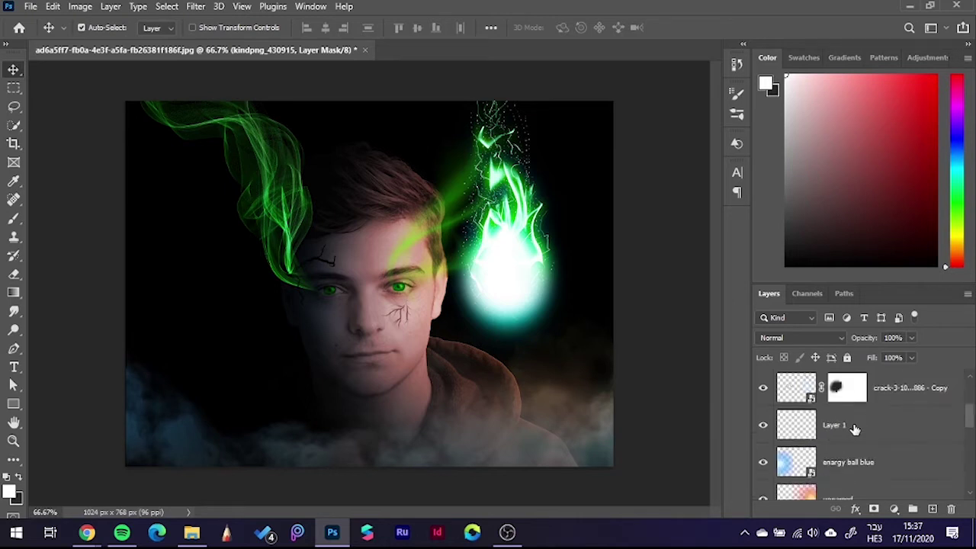
click(879, 404)
scroll(878, 435, up, 1)
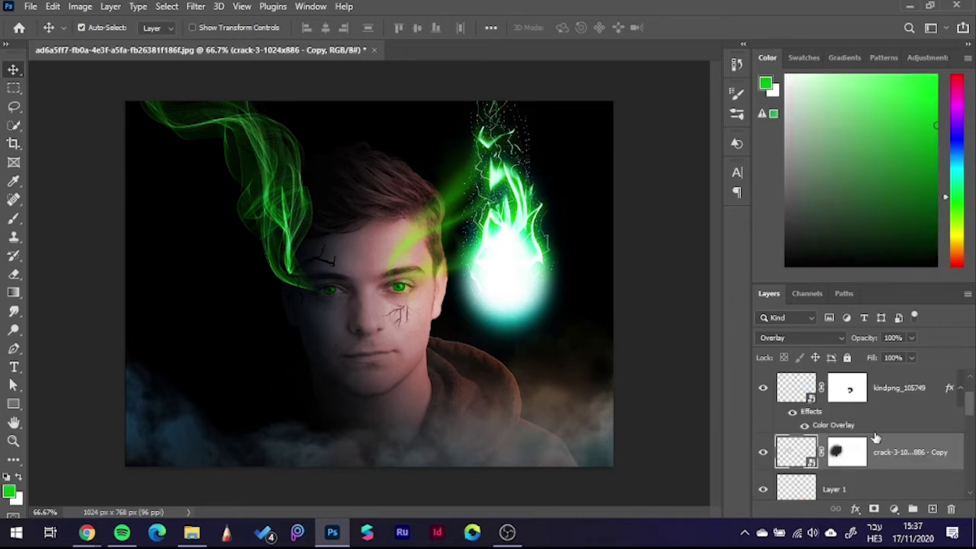
click(885, 390)
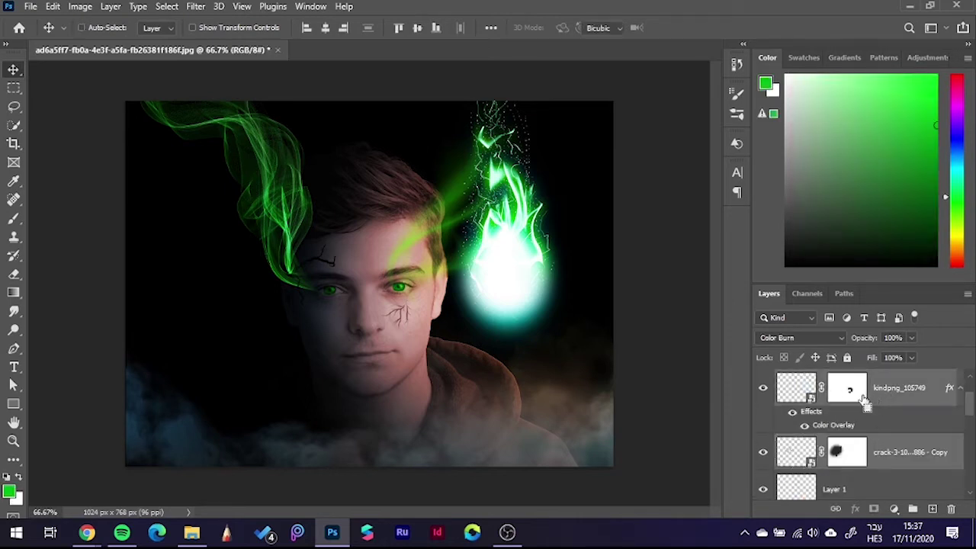
key(ctrl+t)
key(Return)
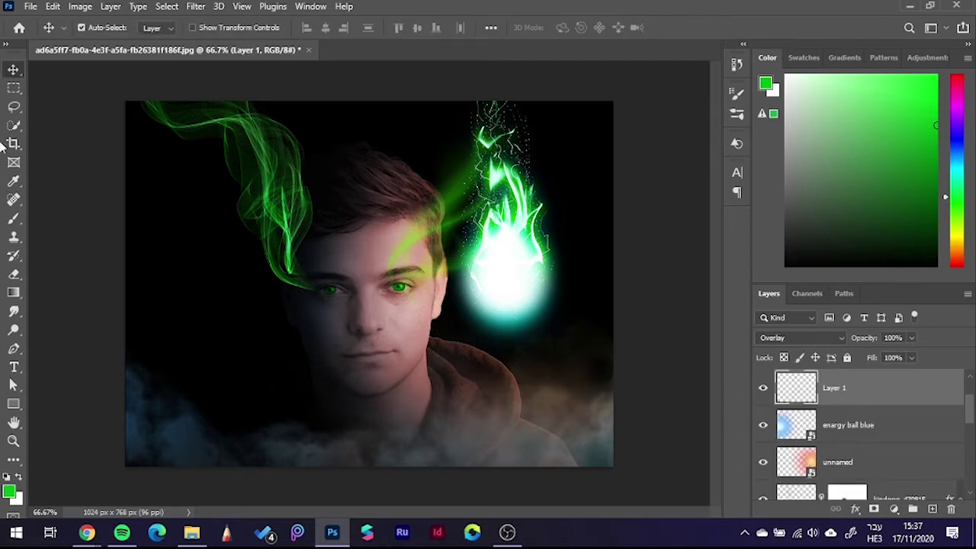
click(84, 150)
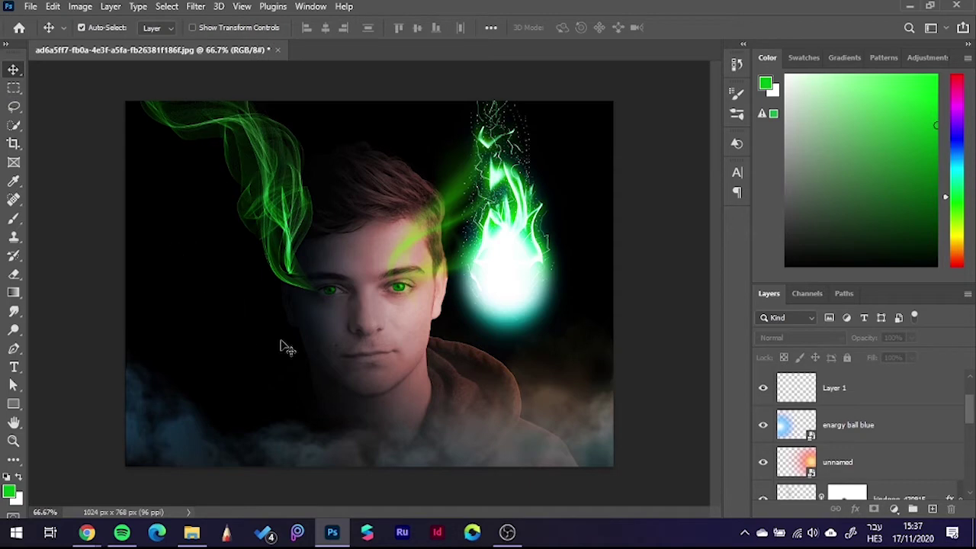
scroll(416, 342, up, 1)
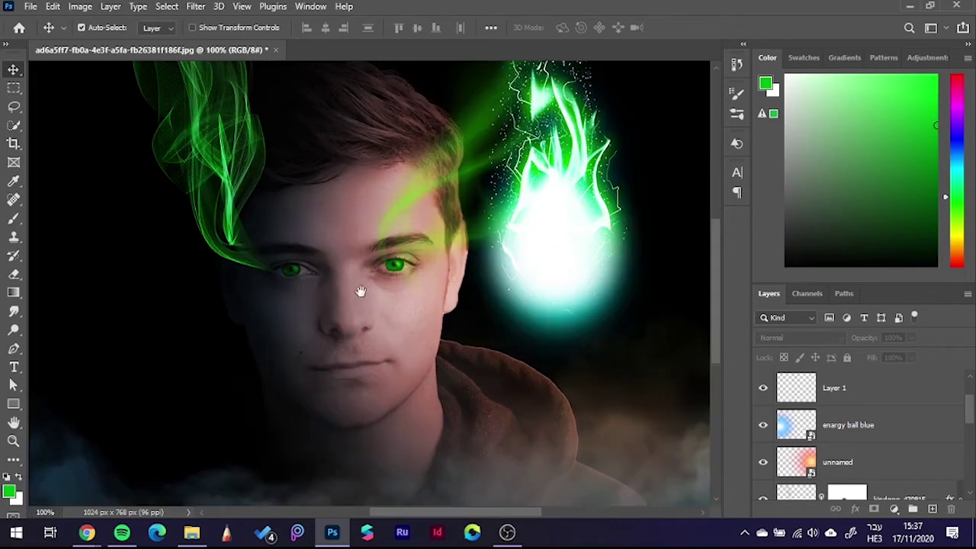
scroll(371, 303, down, 1)
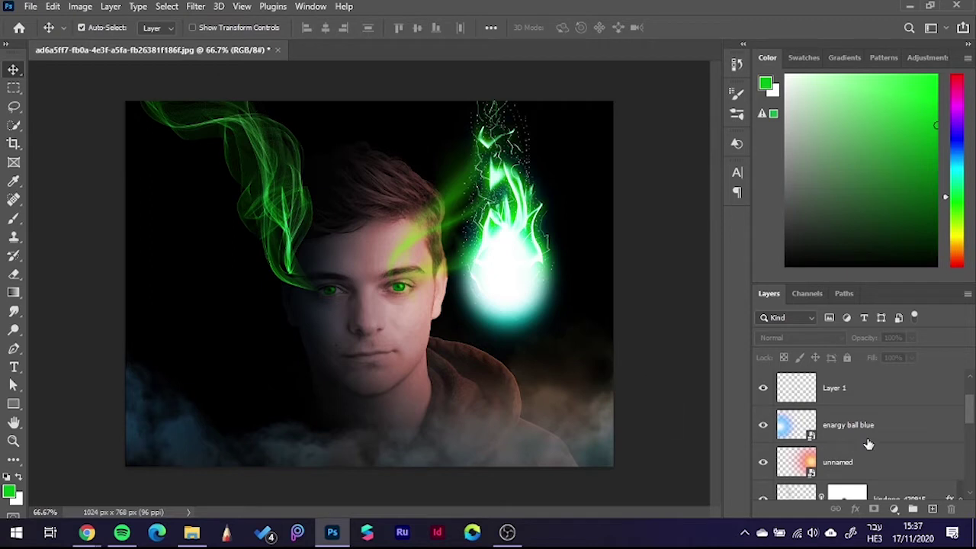
scroll(868, 444, up, 1)
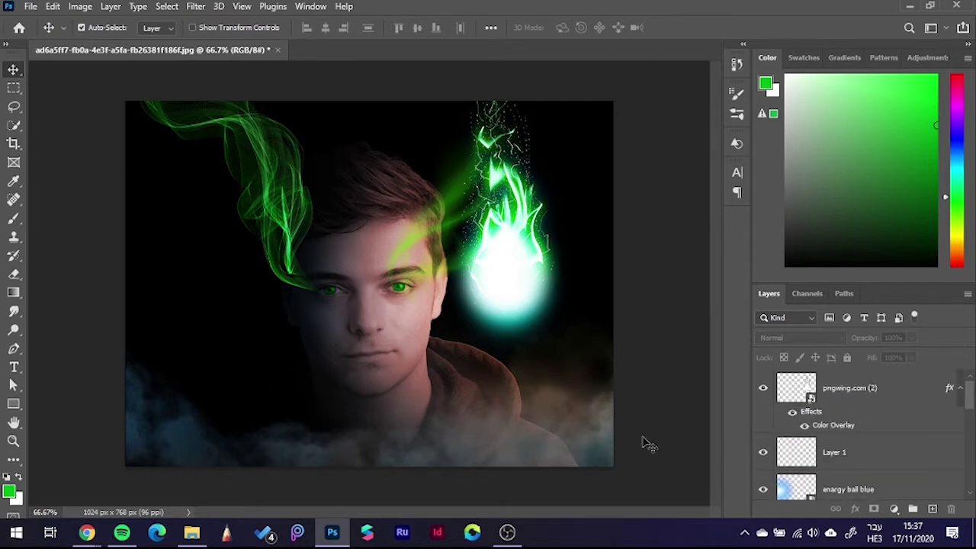
- Widen the kindpng_849628 smoke layer slightly with Free Transform, then deselect it
scroll(859, 421, down, 1)
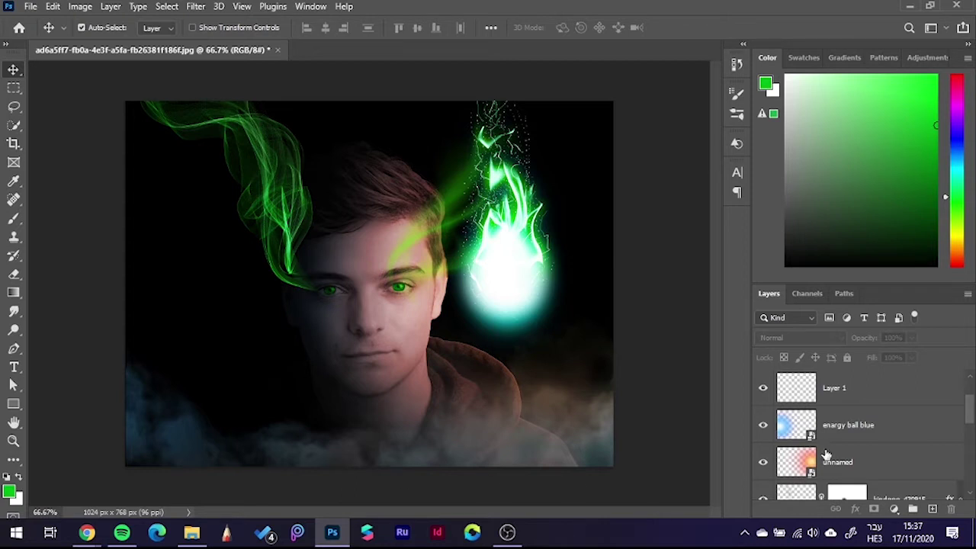
scroll(831, 454, down, 2)
scroll(844, 451, down, 3)
scroll(845, 452, up, 1)
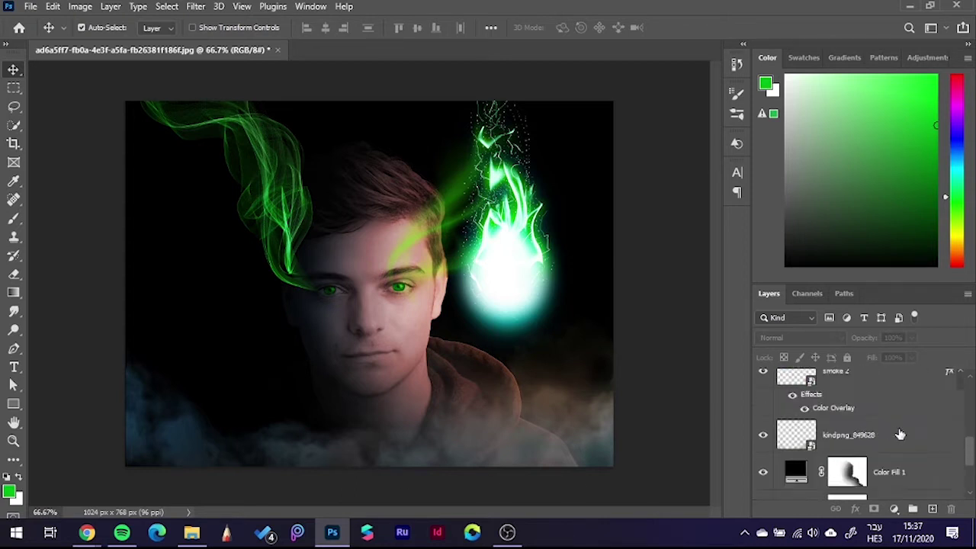
click(891, 441)
key(ctrl+t)
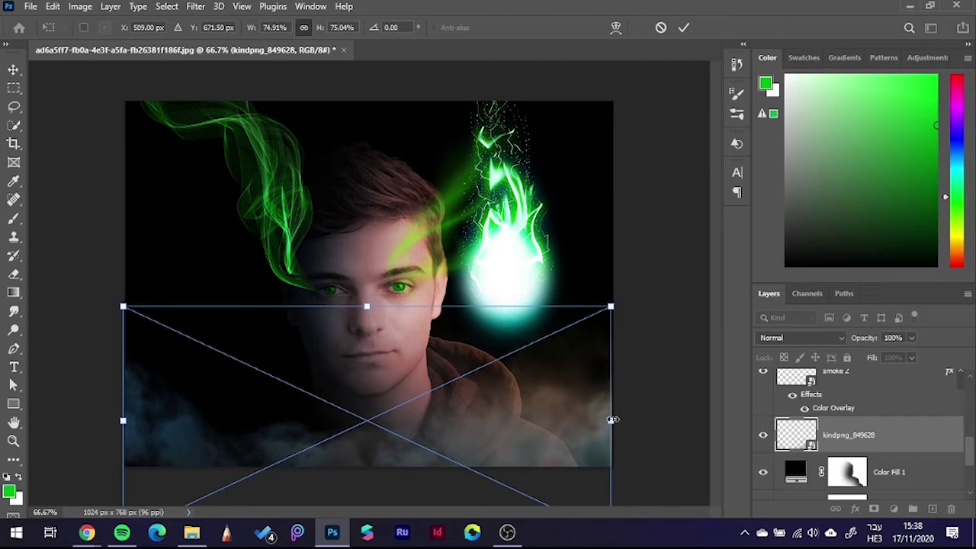
drag(609, 421, 629, 422)
key(Return)
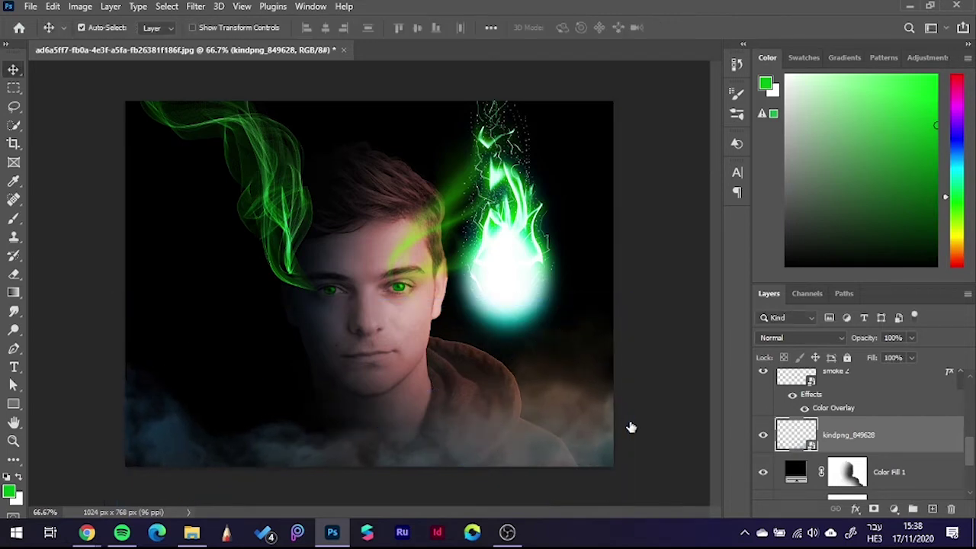
click(690, 419)
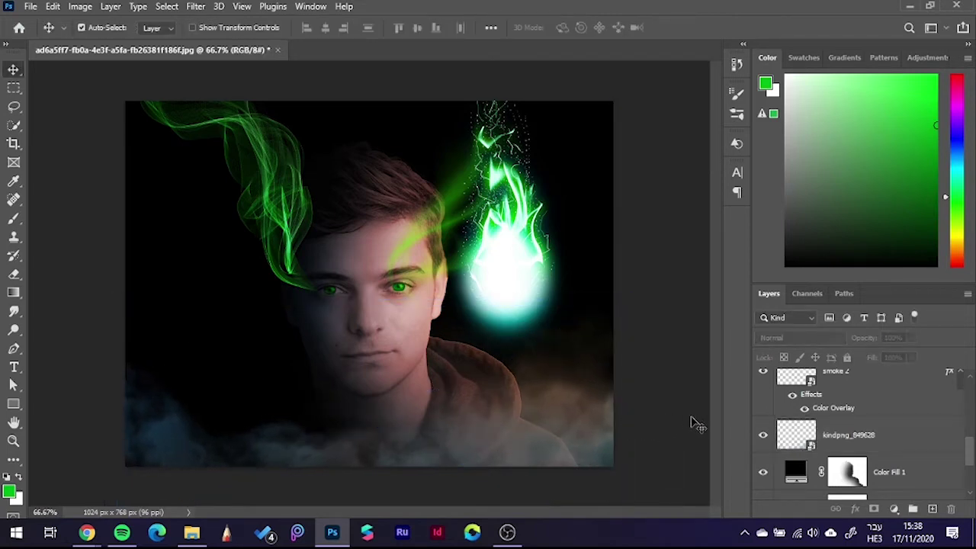
- Browse the energy effects image folder, then return to the png folder
click(191, 533)
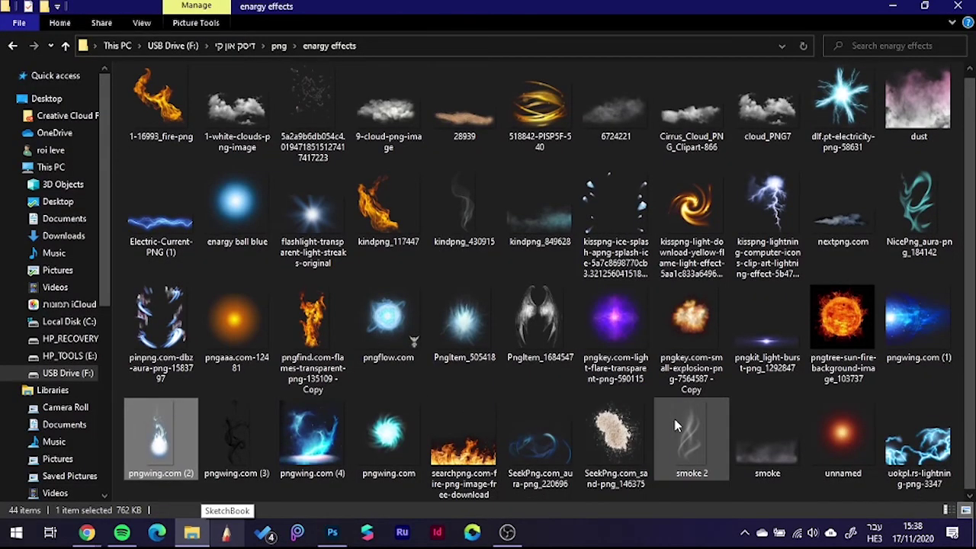
click(588, 390)
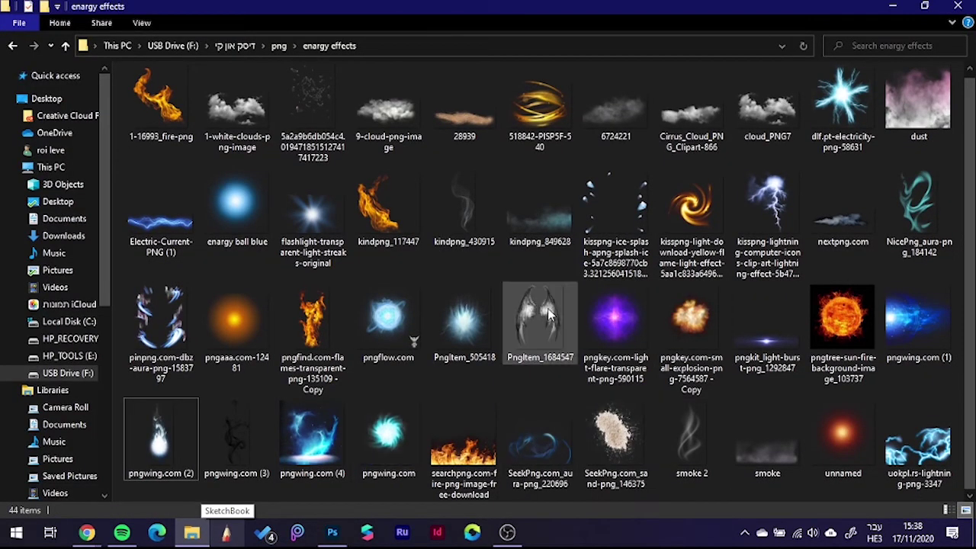
scroll(465, 328, up, 1)
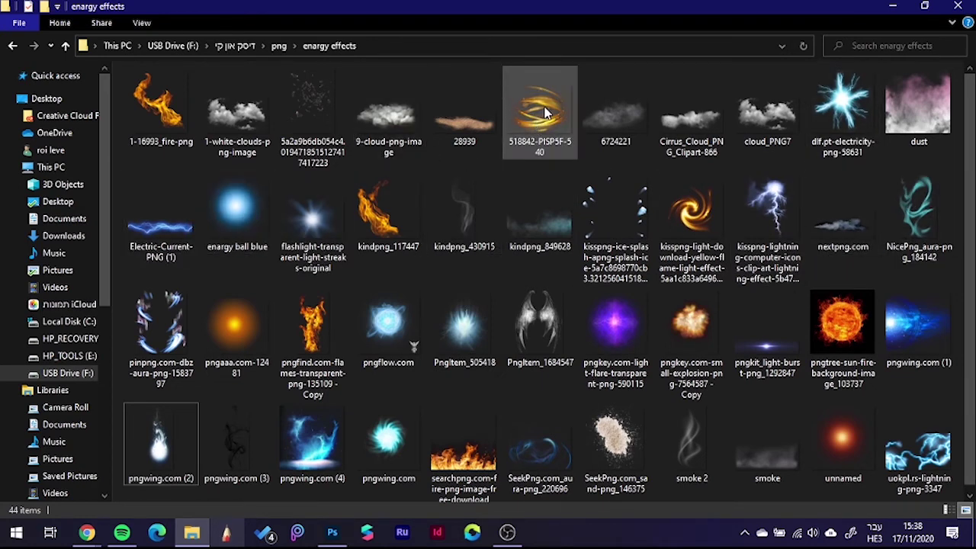
drag(545, 113, 505, 148)
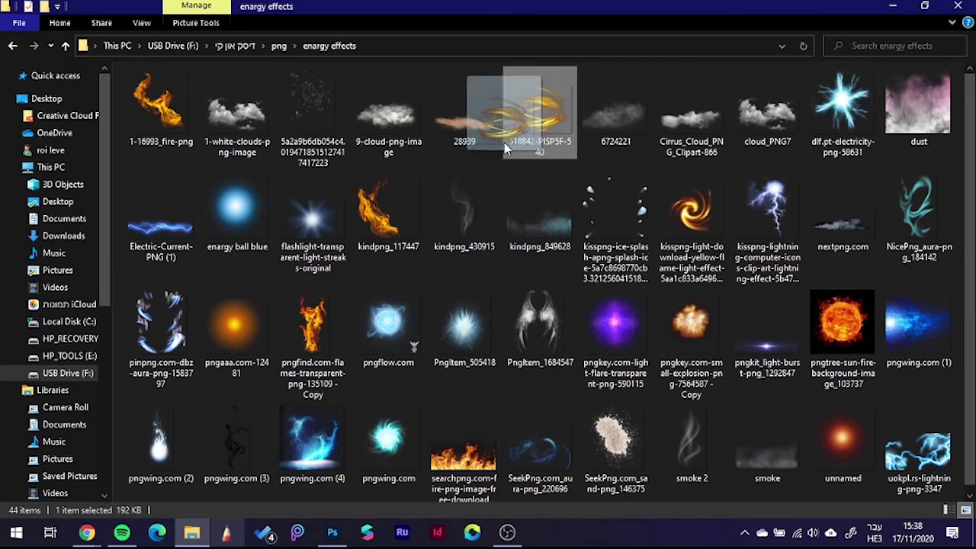
click(278, 46)
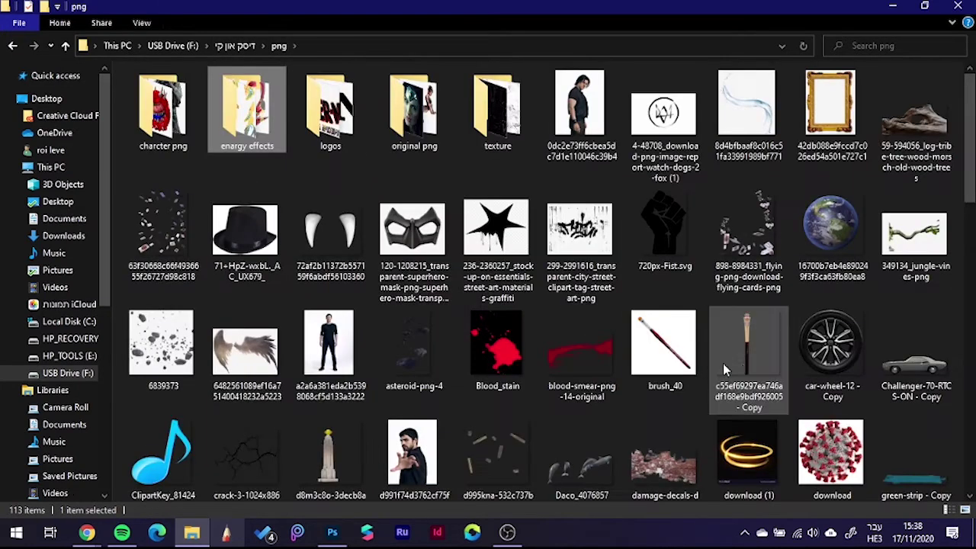
- Move from the png folder to the USB drive's main folder and open layers
scroll(725, 366, down, 2)
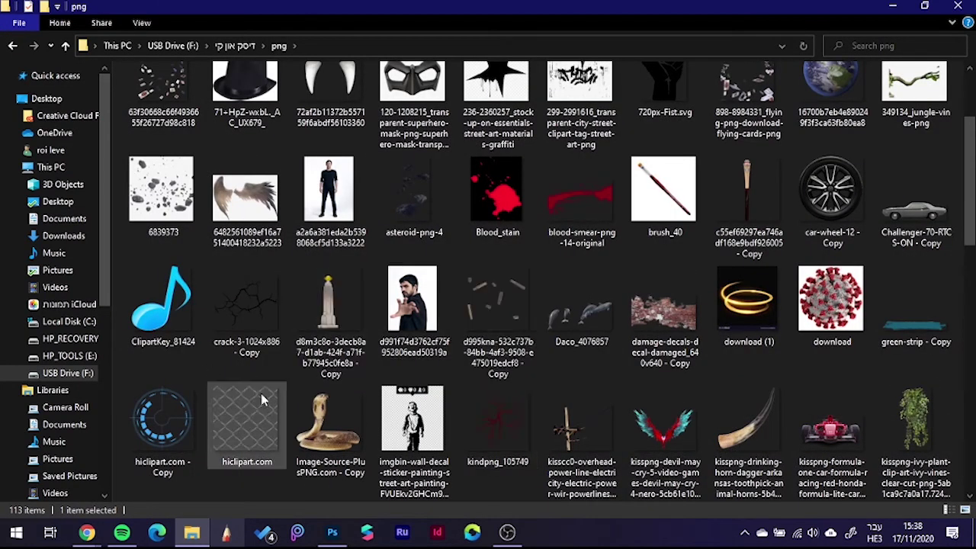
scroll(262, 400, down, 3)
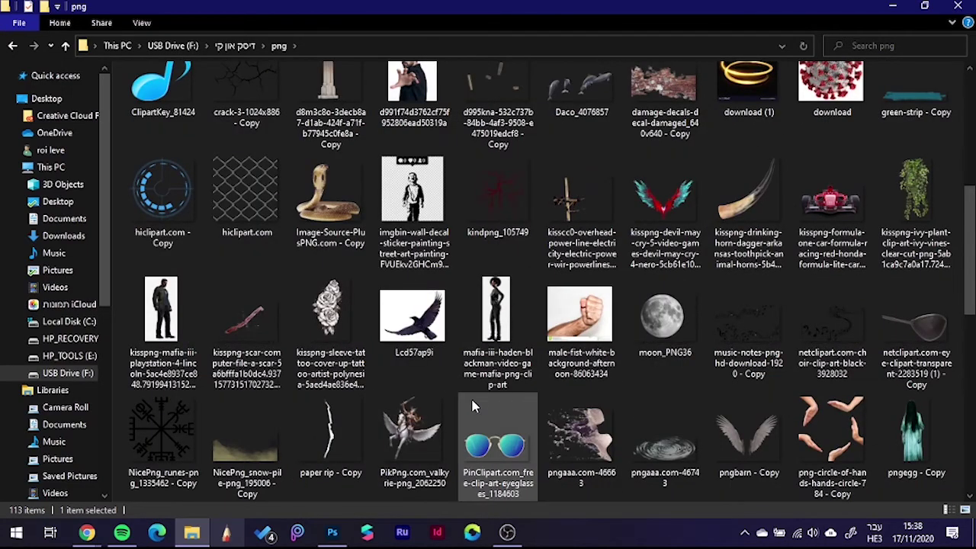
scroll(534, 400, down, 3)
scroll(679, 393, down, 3)
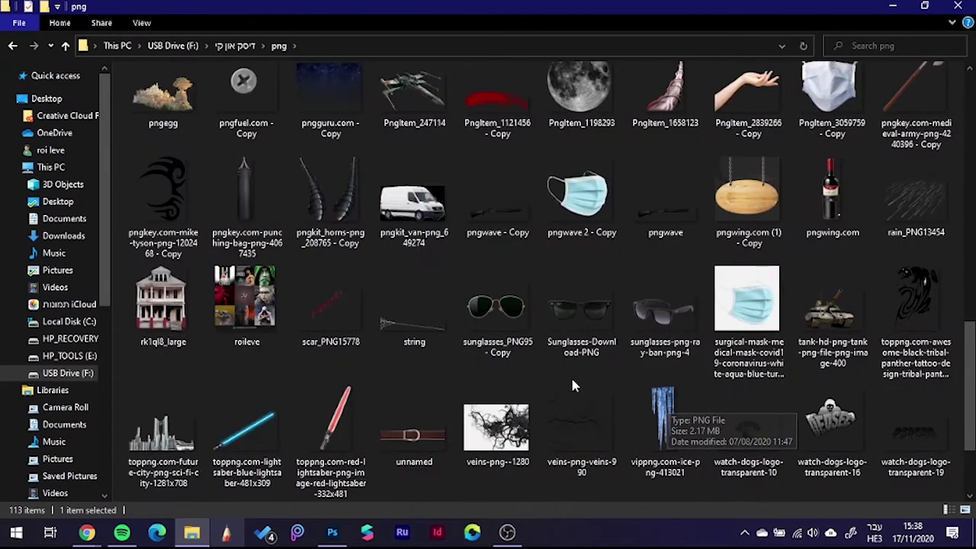
scroll(533, 393, down, 2)
scroll(603, 389, up, 2)
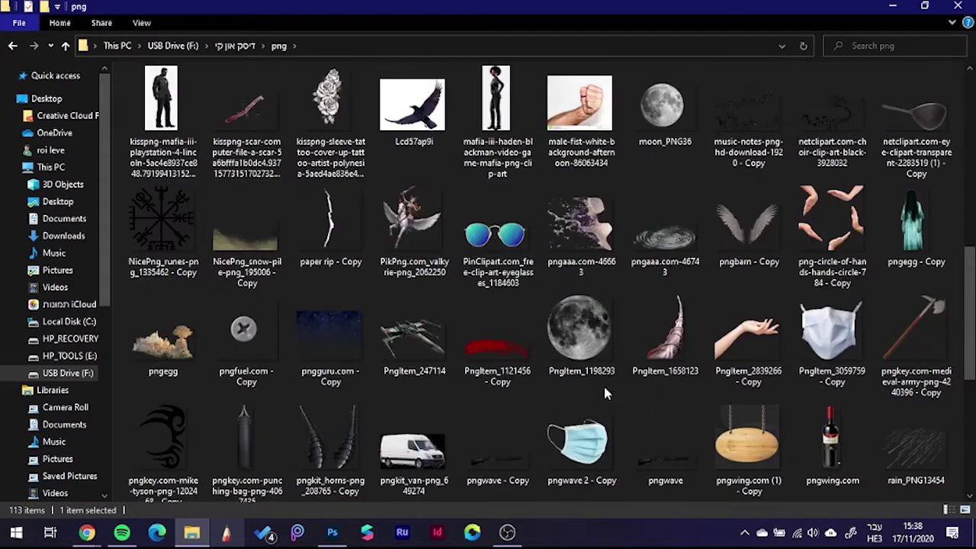
scroll(637, 373, up, 2)
scroll(468, 261, up, 2)
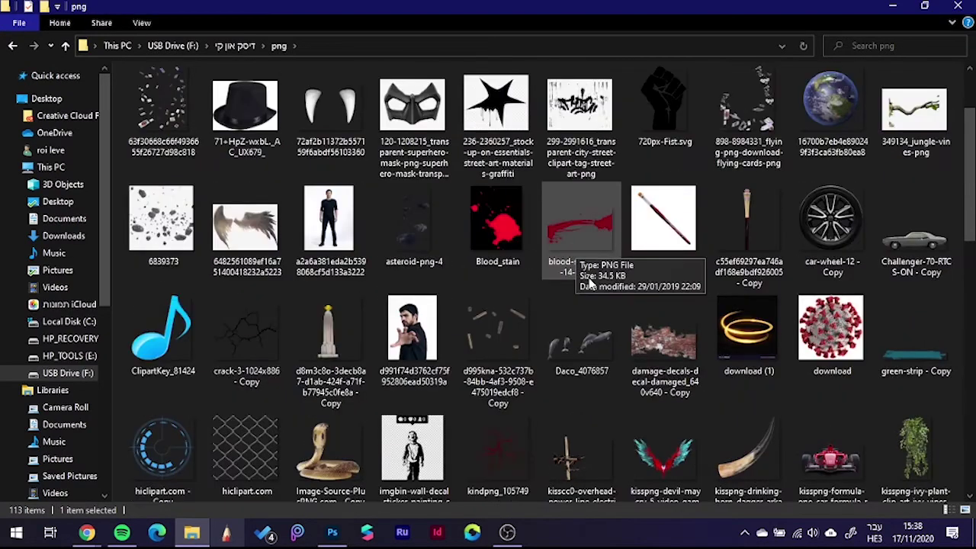
scroll(822, 283, up, 1)
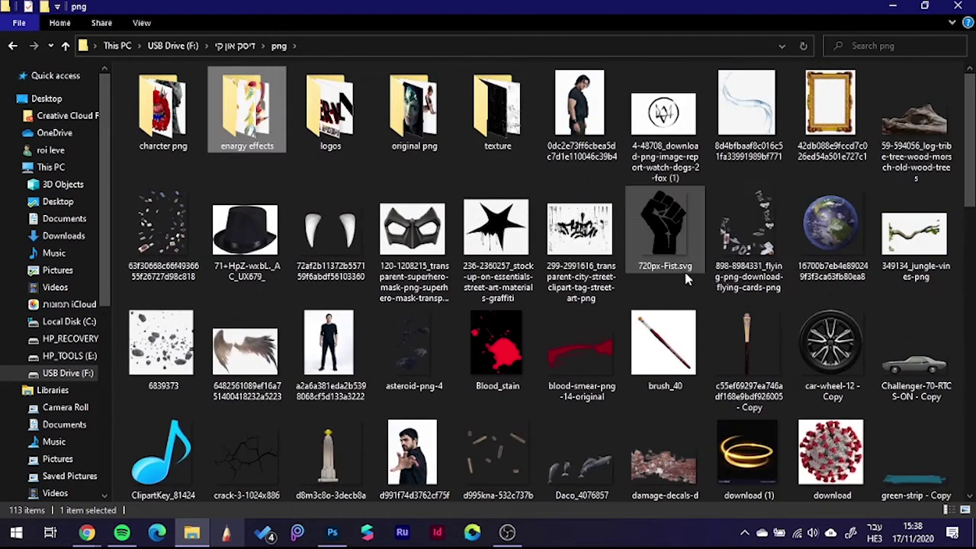
click(232, 47)
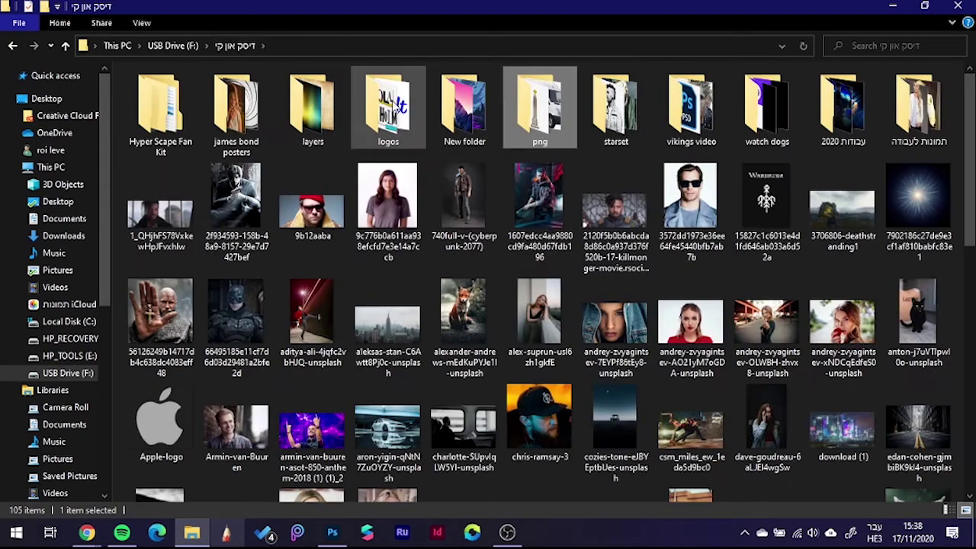
double_click(302, 107)
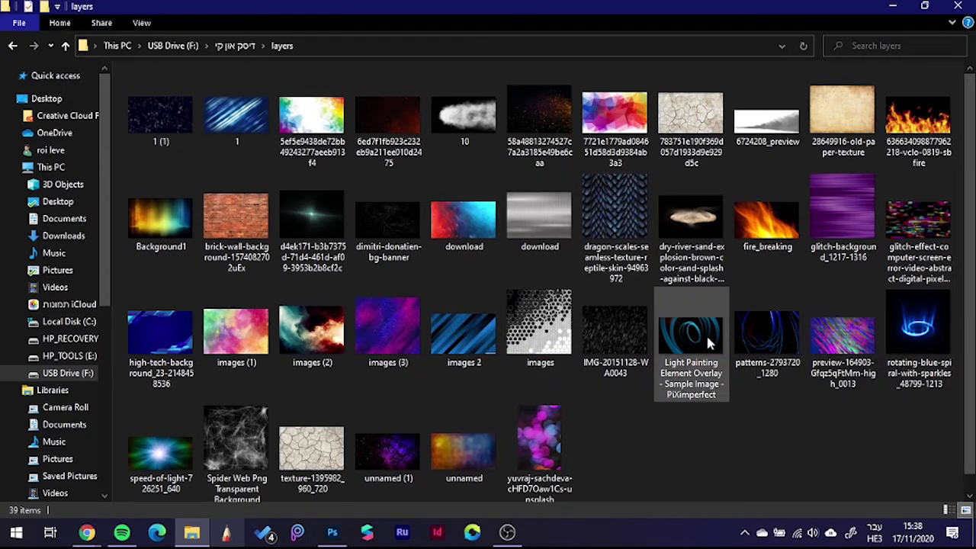
- Place the Light Painting image on the portrait, rotated -90° and stretched across the canvas
mouse_move(679, 345)
mouse_down()
mouse_move(328, 525)
mouse_move(357, 381)
mouse_up()
drag(426, 396, 499, 374)
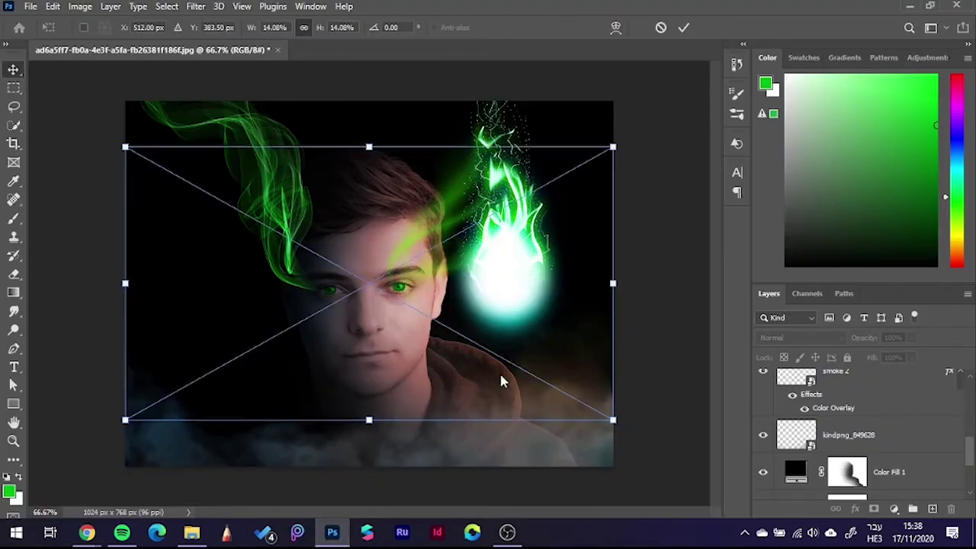
mouse_move(628, 427)
mouse_down()
mouse_move(479, 78)
mouse_move(485, 95)
mouse_up()
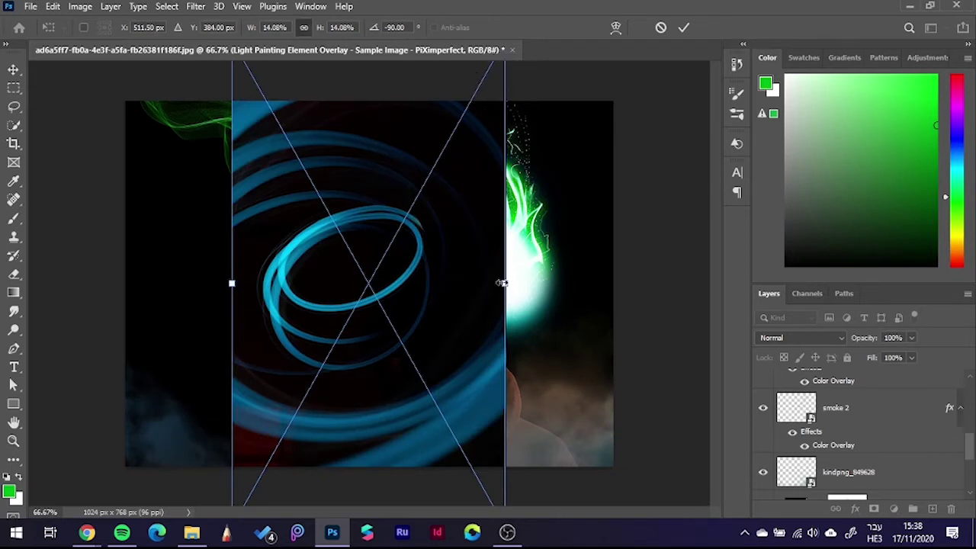
drag(502, 283, 615, 289)
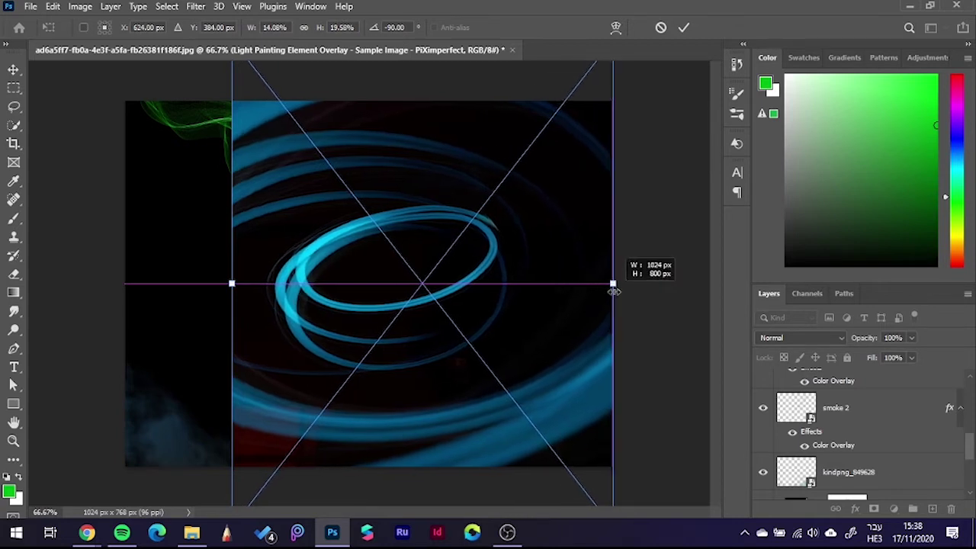
mouse_move(477, 319)
mouse_down()
mouse_move(228, 284)
mouse_move(118, 285)
mouse_up()
- Set the swirl's blend mode to Screen and apply the transform
click(790, 341)
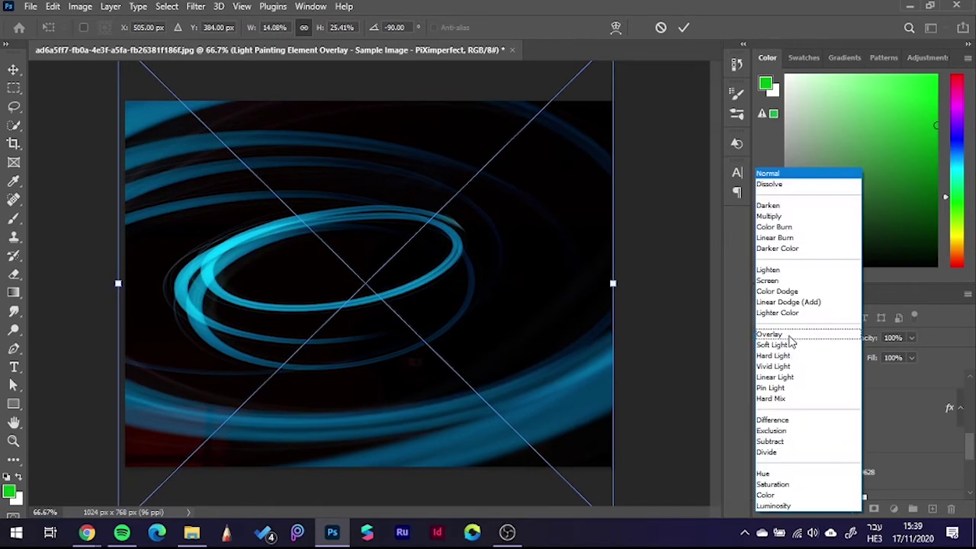
click(783, 282)
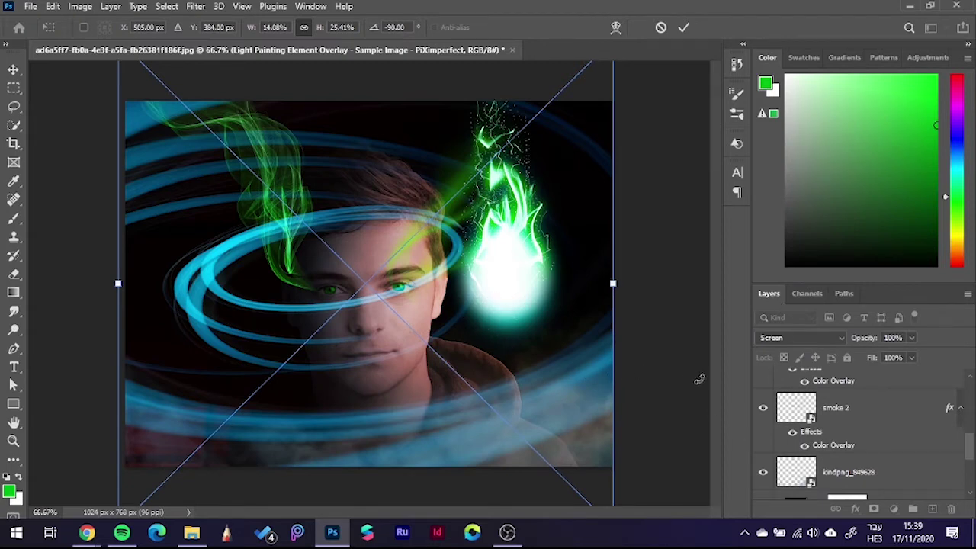
scroll(854, 427, down, 3)
scroll(854, 429, down, 3)
scroll(858, 427, up, 10)
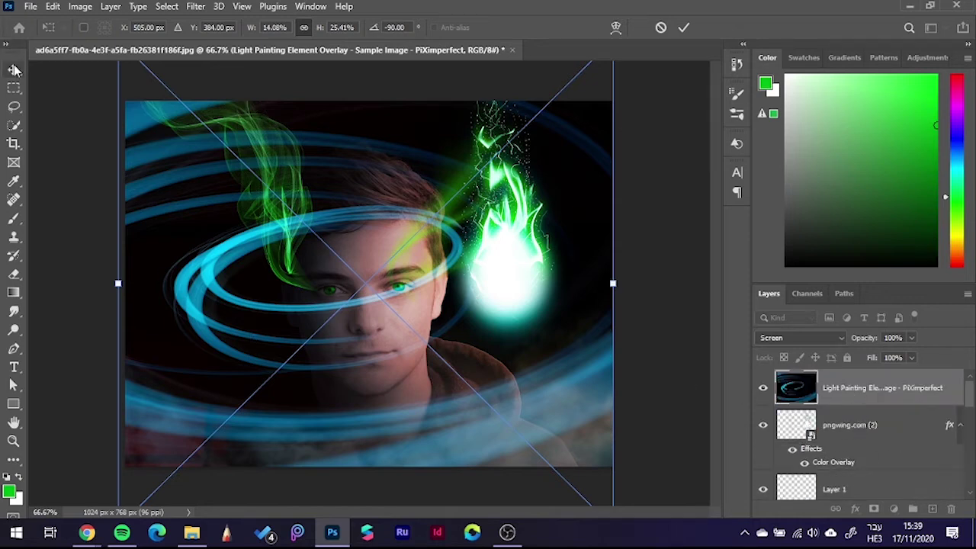
key(Return)
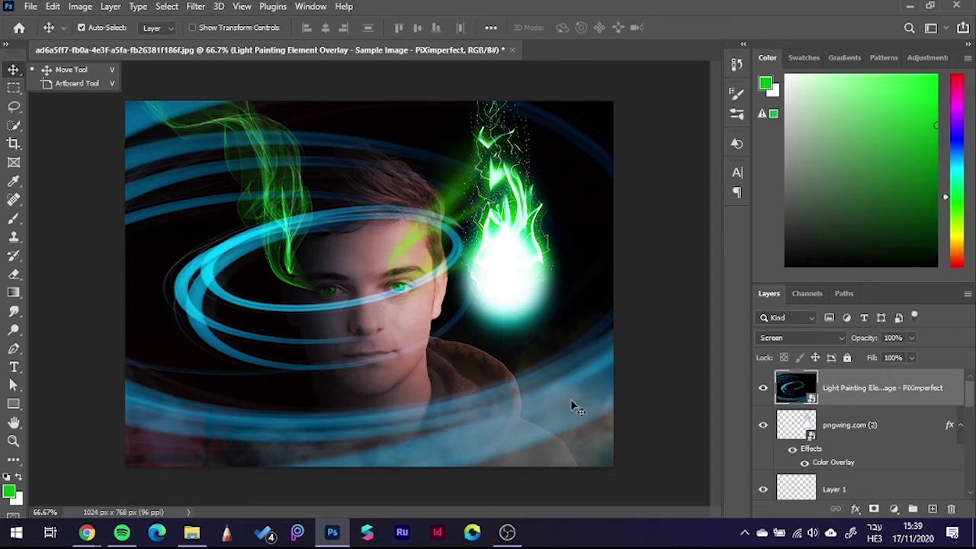
- Reposition and widen the swirl, then move its layer lower in the stack
key(ctrl+t)
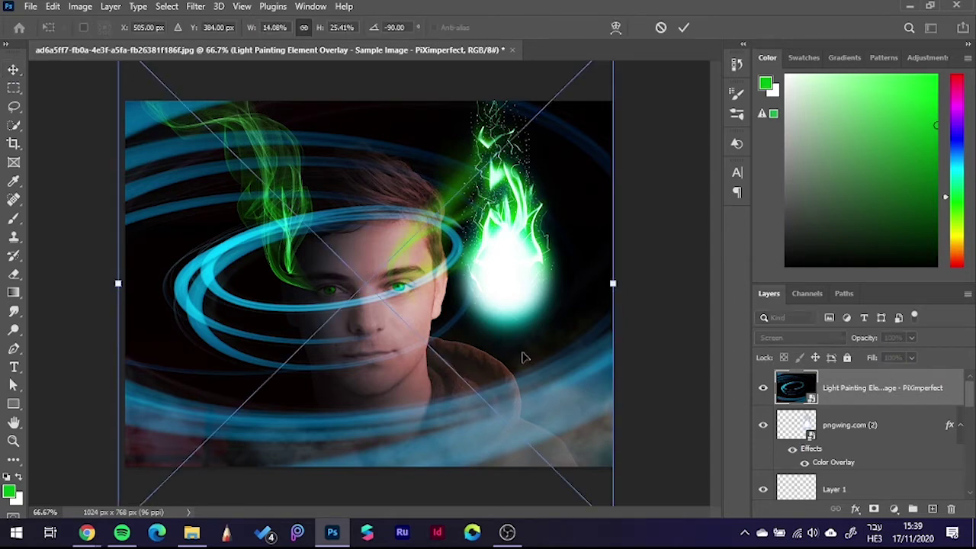
drag(501, 360, 511, 393)
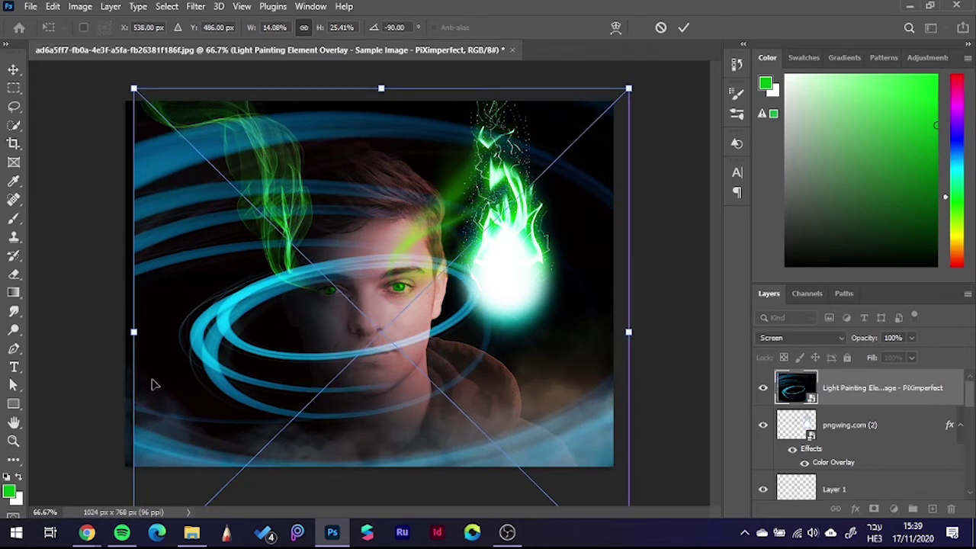
drag(134, 333, 106, 333)
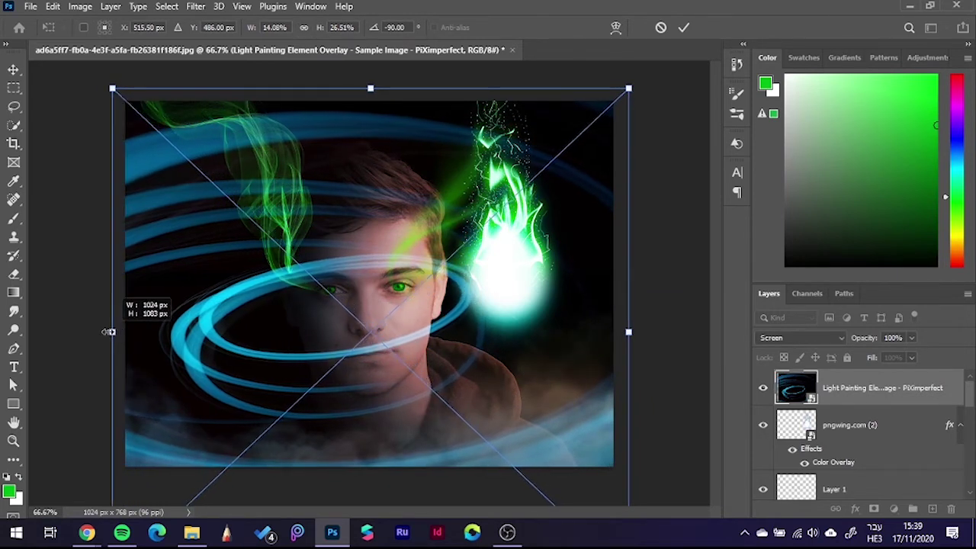
drag(392, 367, 405, 370)
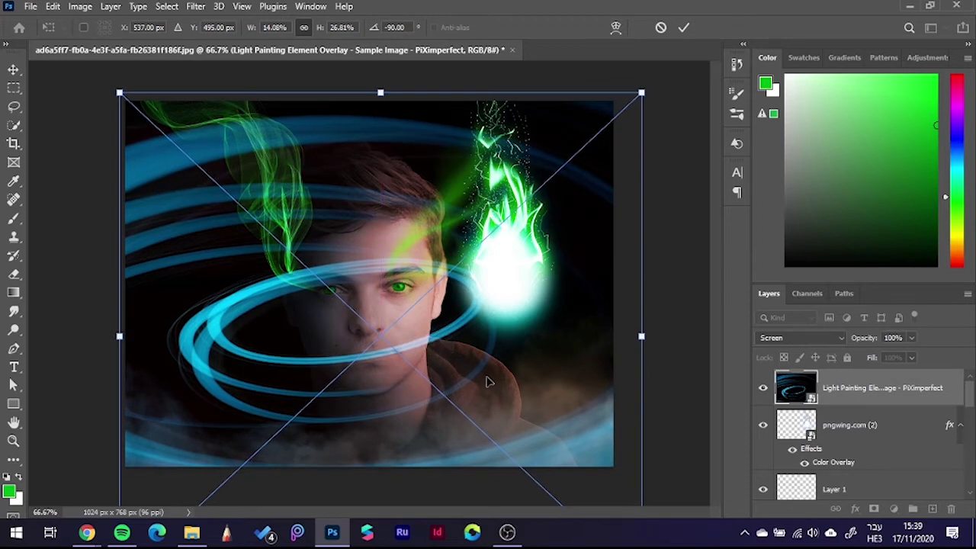
key(Return)
drag(877, 389, 839, 538)
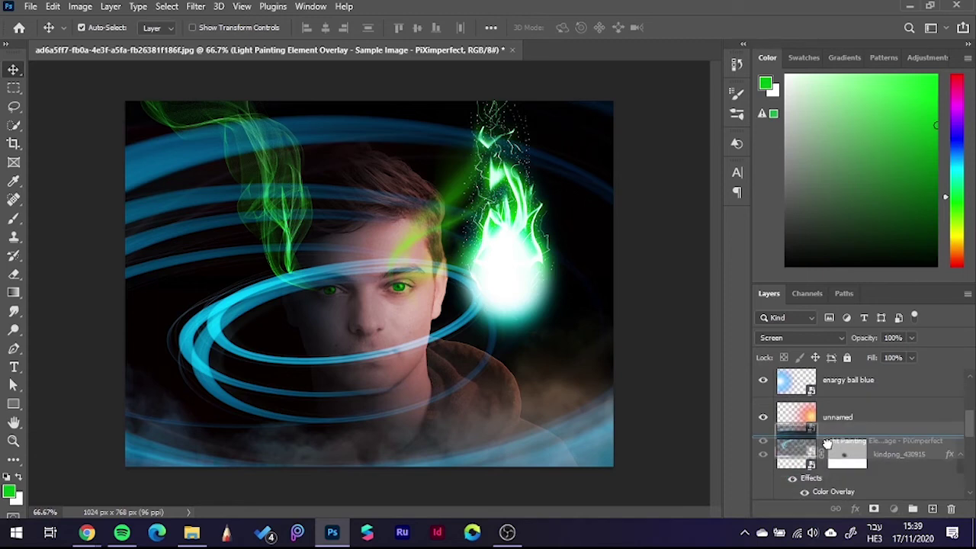
- Put the swirl just below the unnamed layer, add a mask, and load the man's outline selection
drag(839, 538, 818, 465)
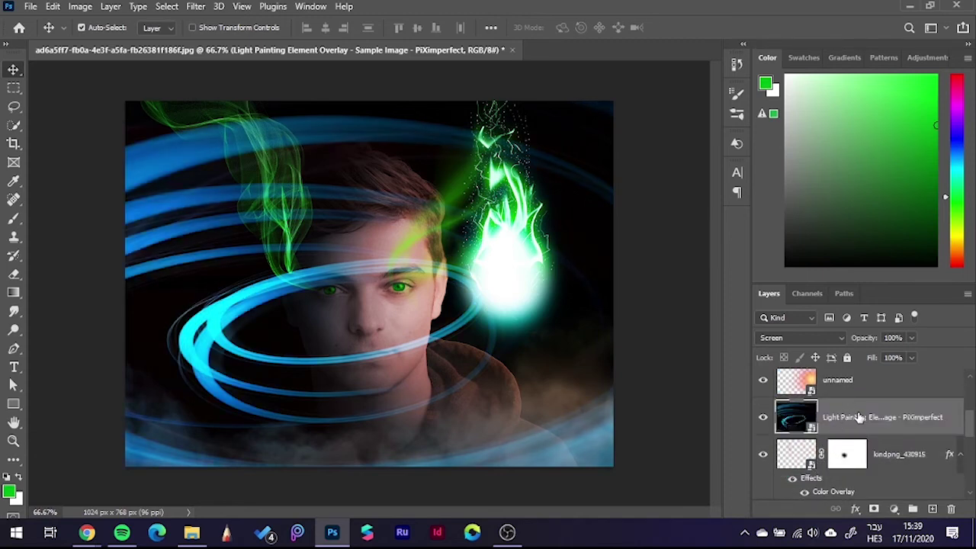
click(873, 510)
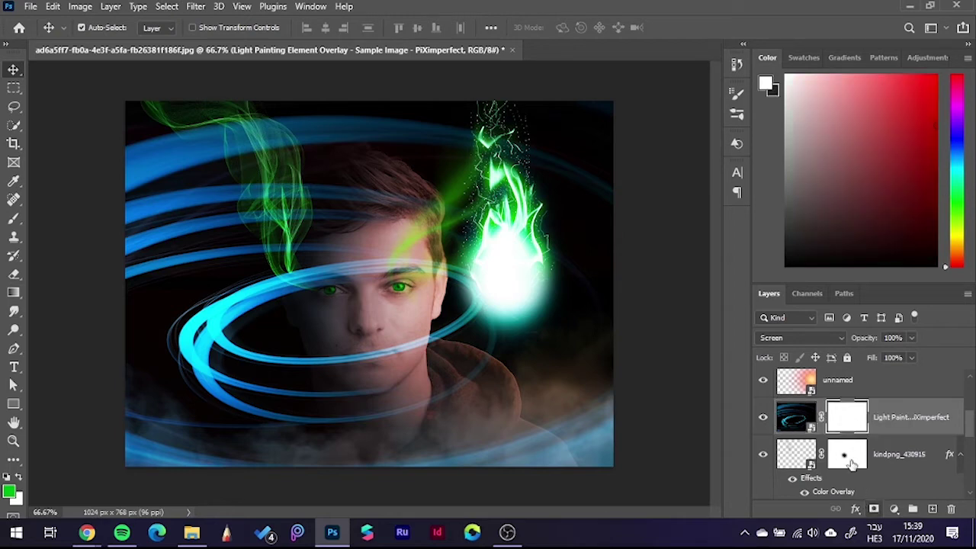
scroll(793, 403, down, 2)
scroll(823, 434, down, 2)
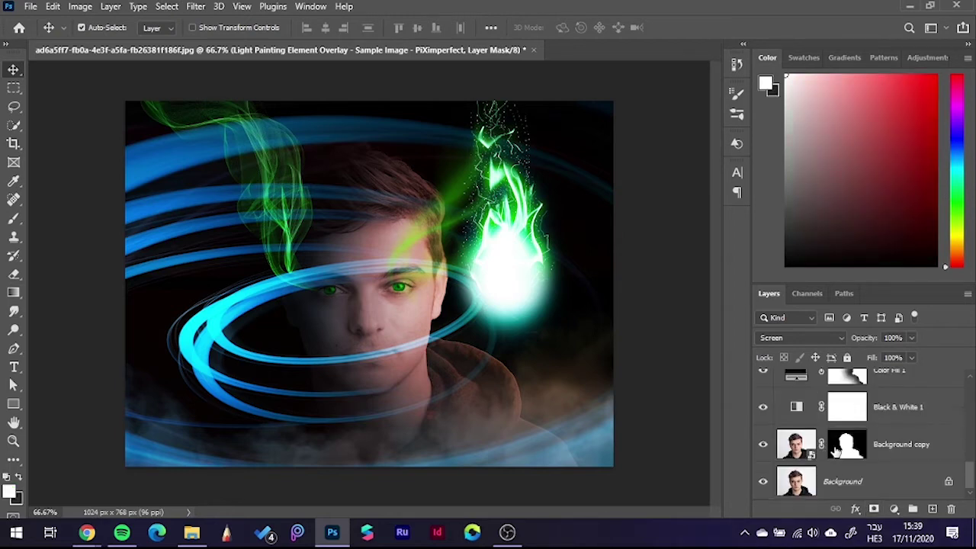
ctrl+click(849, 446)
scroll(847, 442, up, 2)
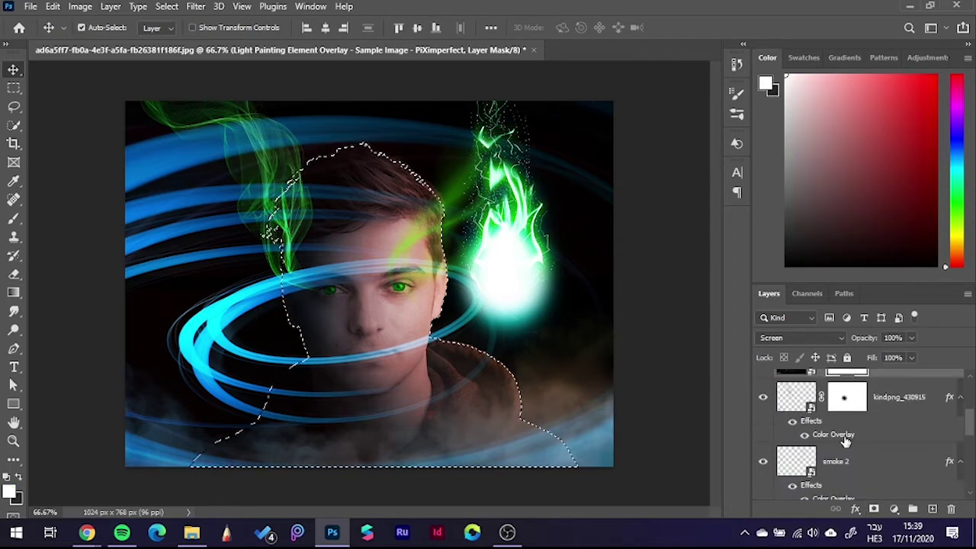
scroll(846, 443, up, 2)
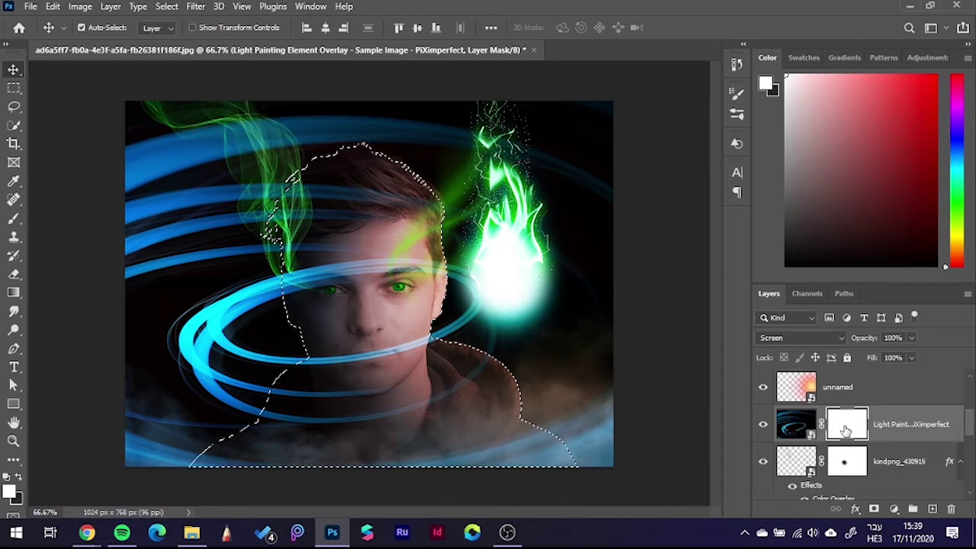
- Erase the blue streaks over the face and forehead with a large Eraser brush
click(15, 276)
key(bracketright)
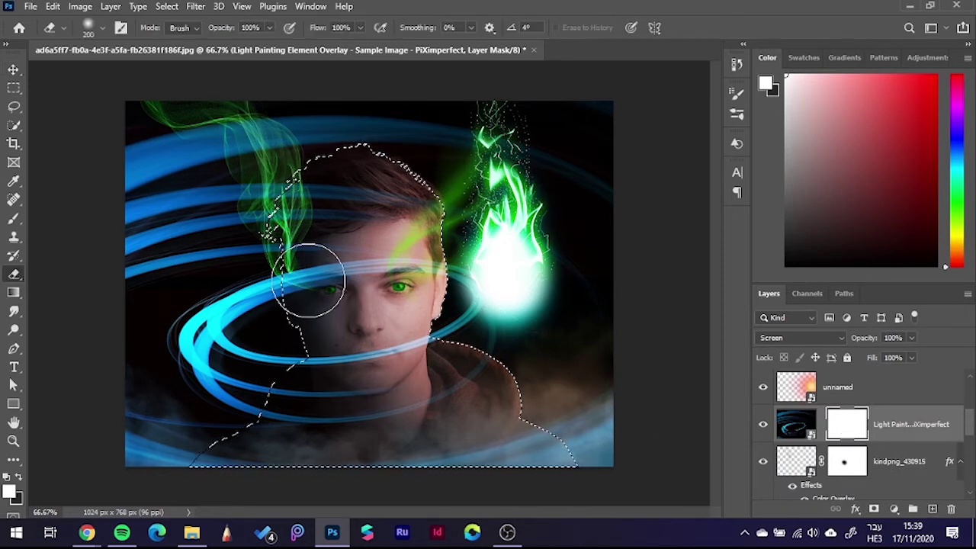
key(bracketright)
key(bracketright)
key(bracketright)
key(bracketright)
key(bracketright)
click(331, 277)
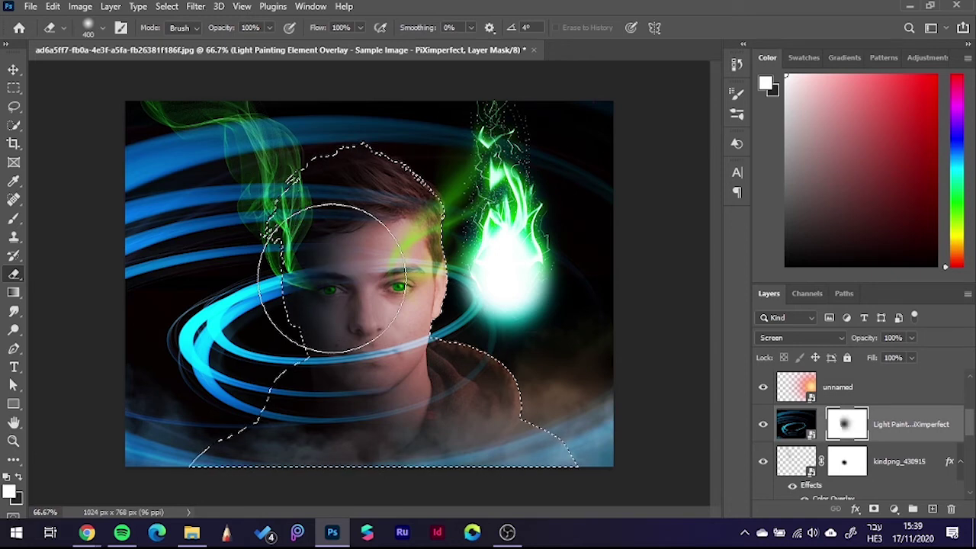
mouse_move(332, 278)
mouse_down()
mouse_move(369, 223)
mouse_move(352, 304)
mouse_up()
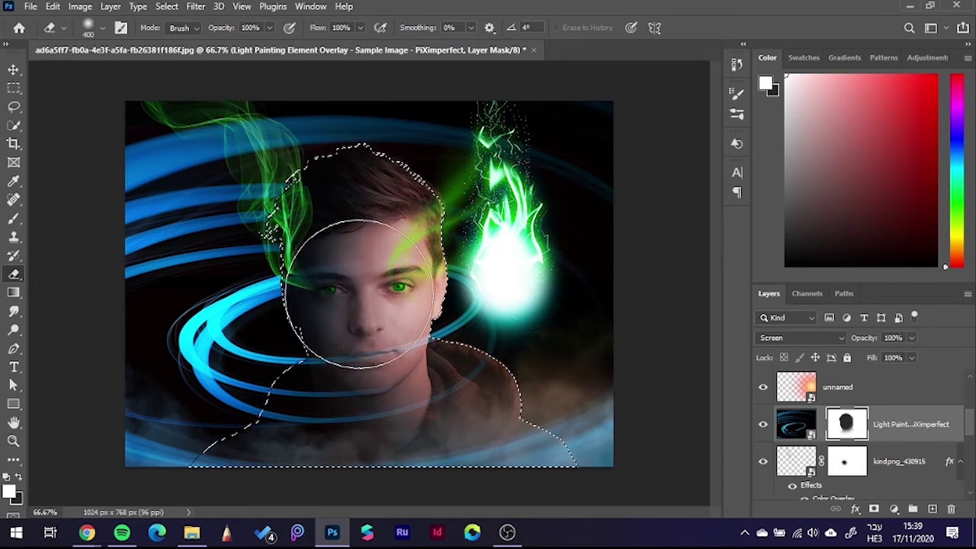
key(bracketleft)
key(bracketleft)
key(bracketleft)
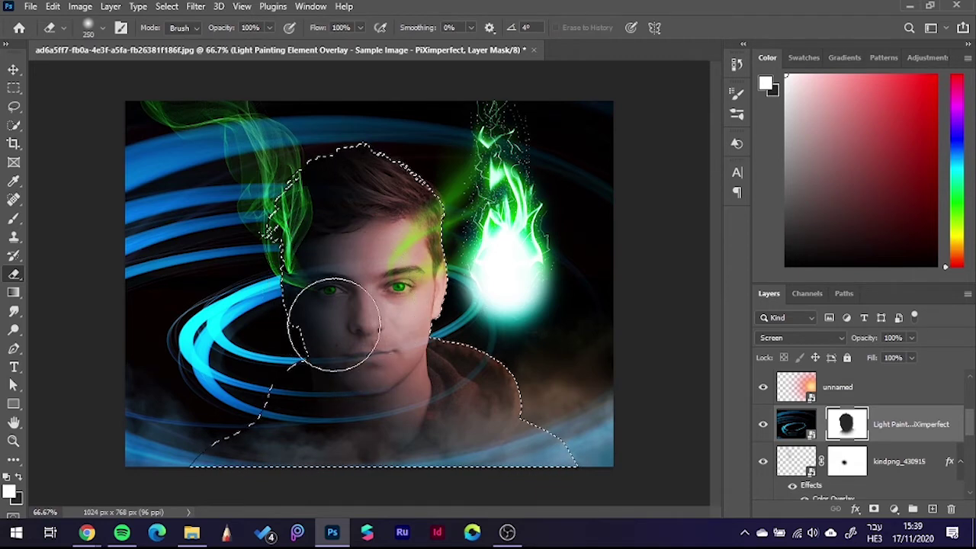
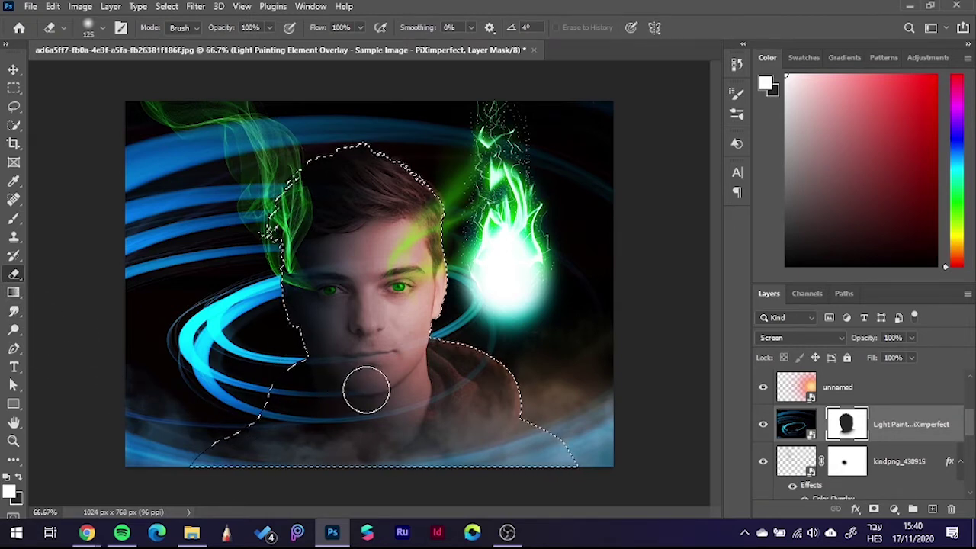
- Enlarge the eraser, switch to the Move tool and drop the head-and-shoulders selection
key(bracketright)
key(bracketright)
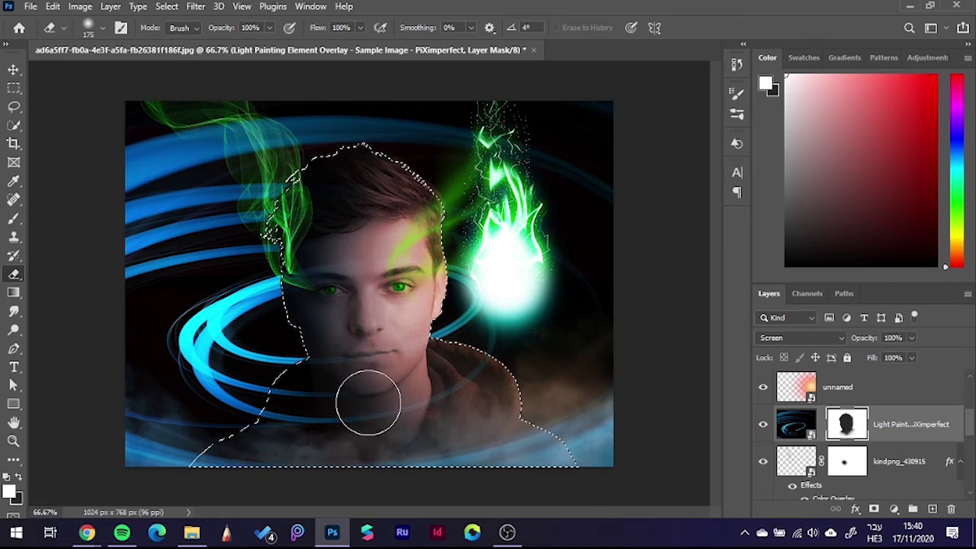
click(13, 69)
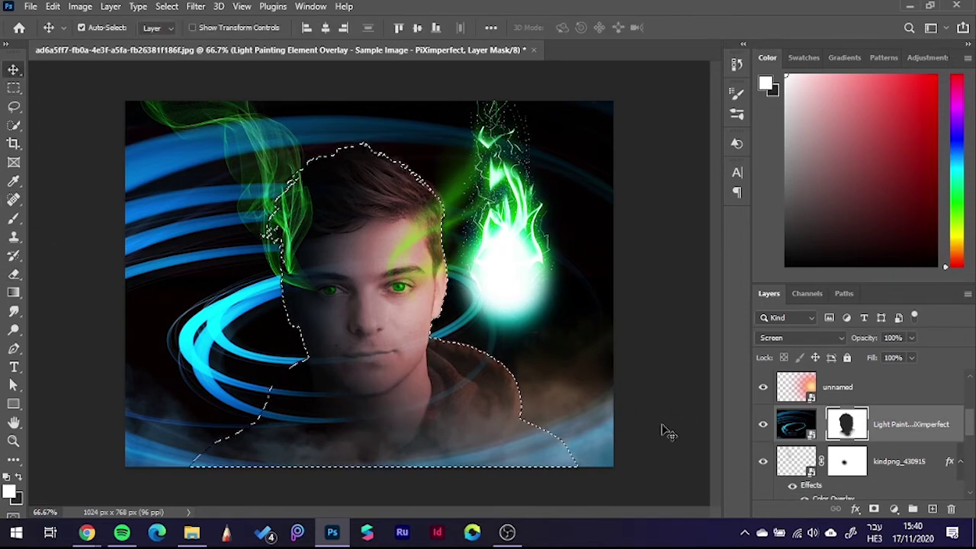
key(ctrl+d)
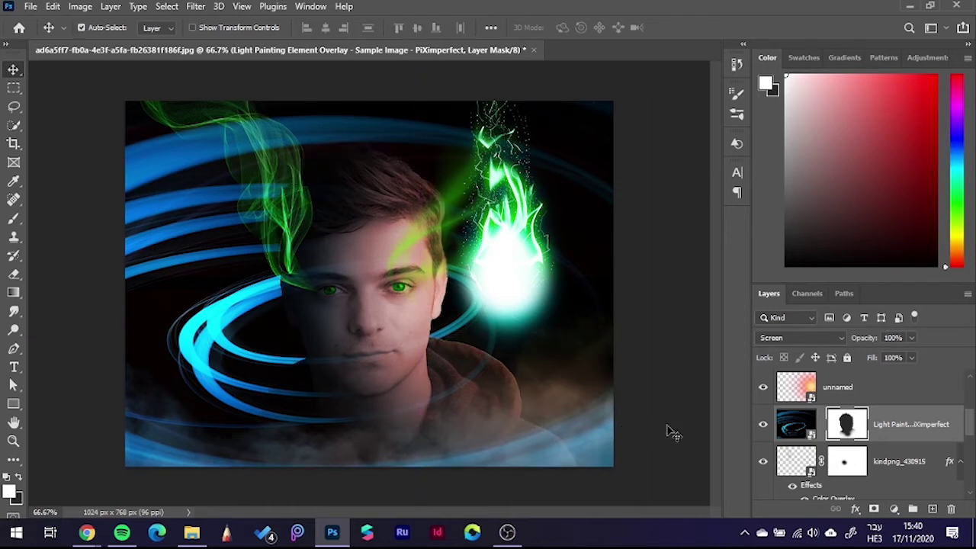
- Browse through png to the energy effects folder and drag out the 6724221 smoke image
click(191, 533)
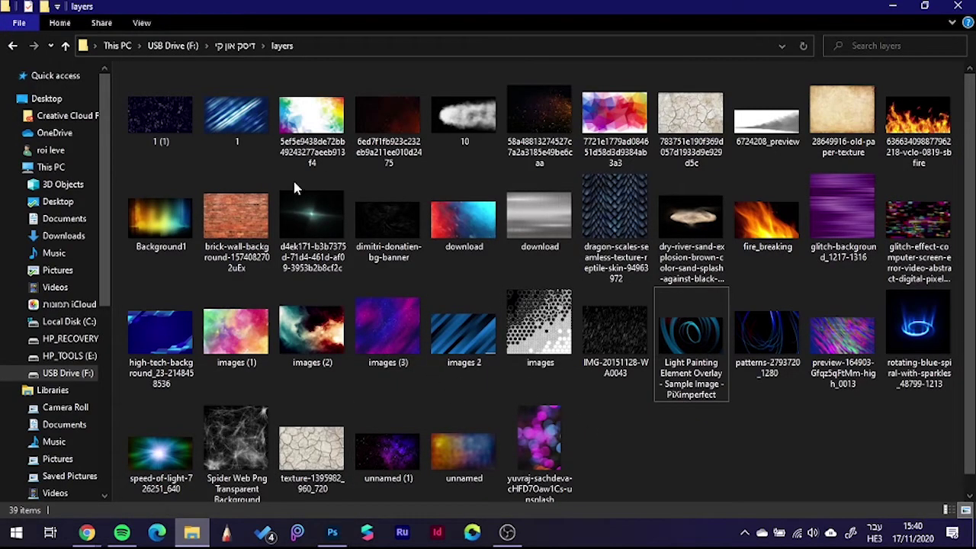
click(234, 45)
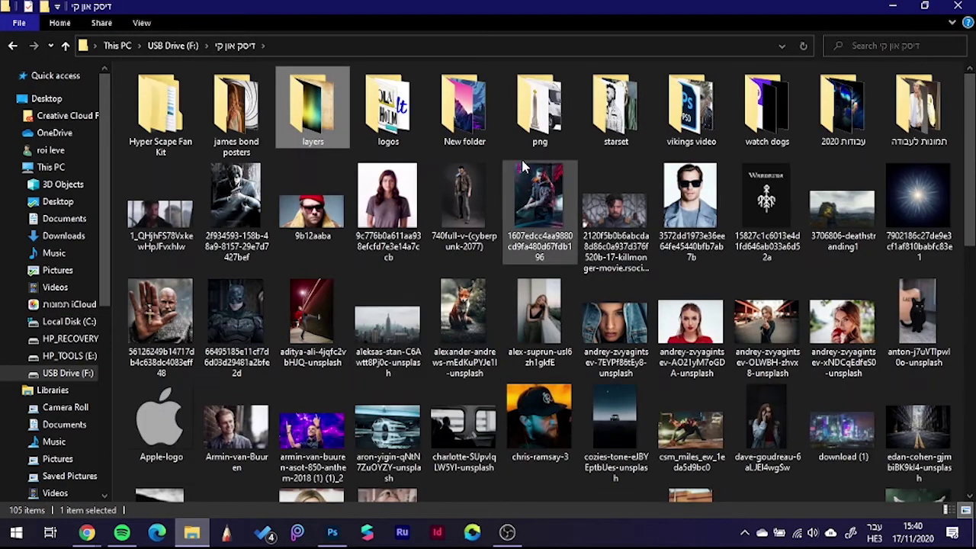
double_click(540, 107)
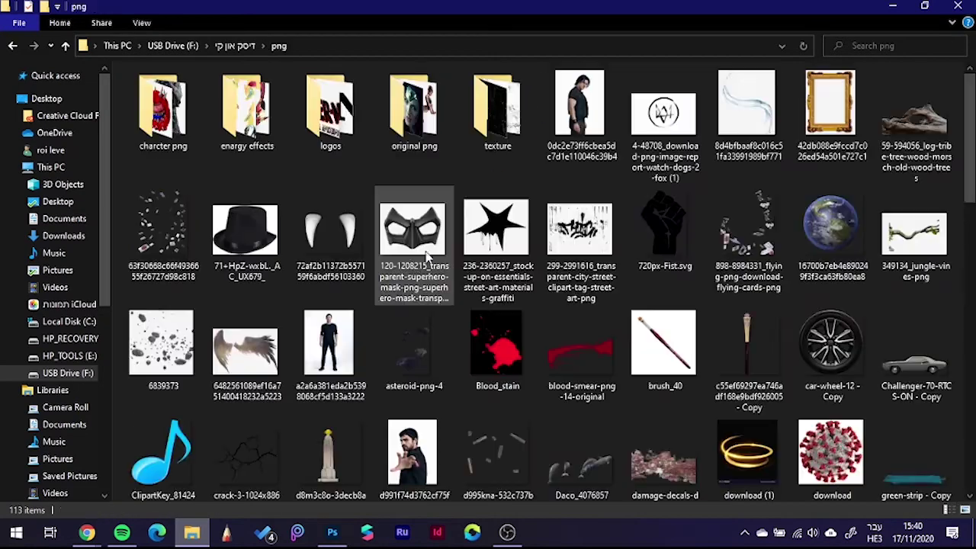
double_click(324, 122)
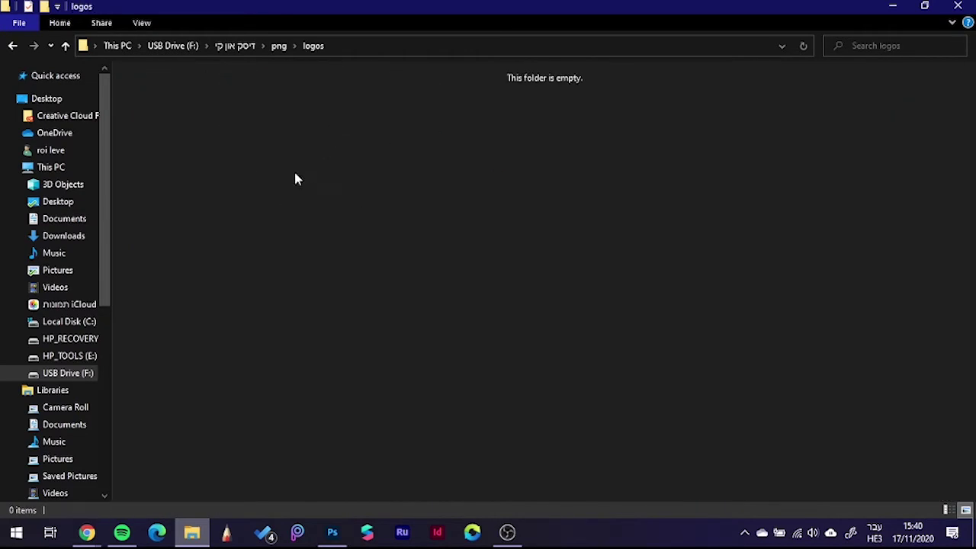
click(278, 46)
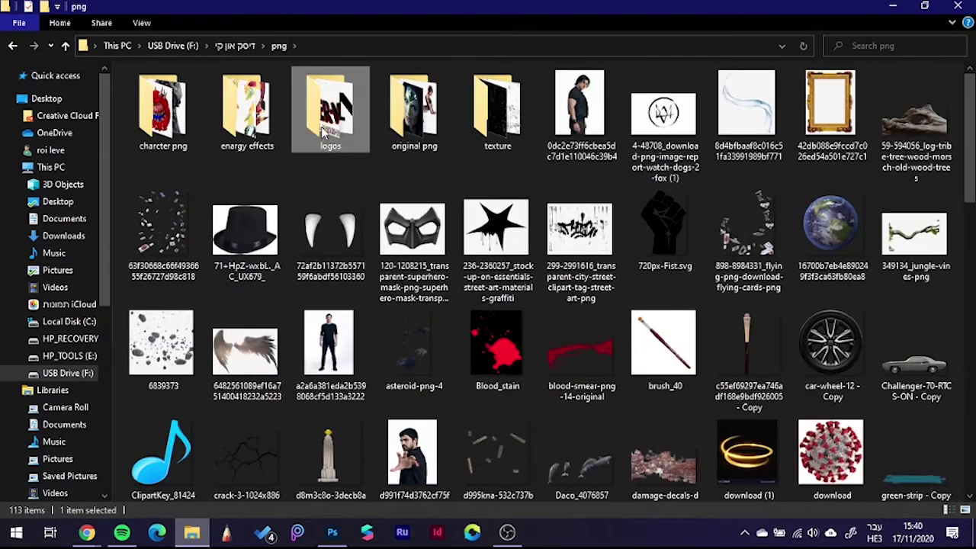
double_click(343, 103)
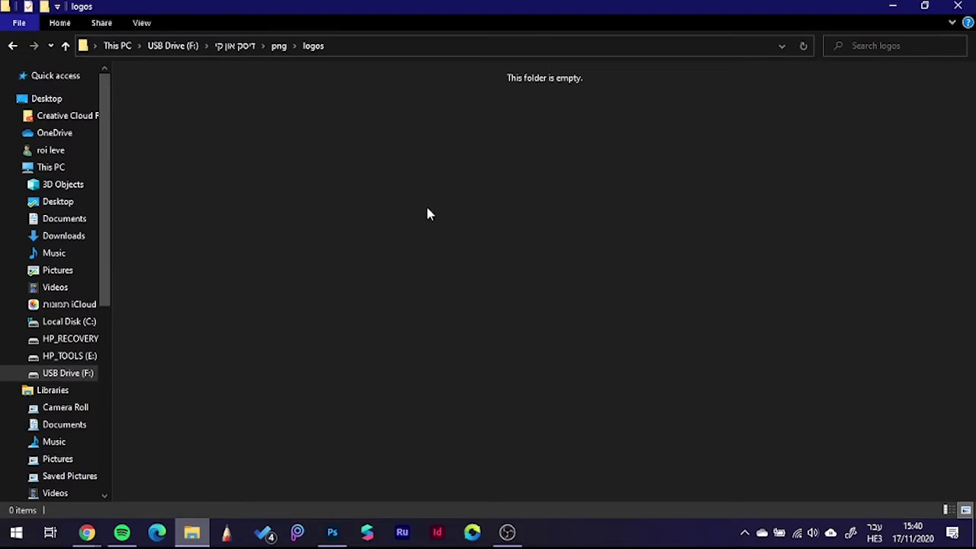
click(279, 46)
double_click(245, 111)
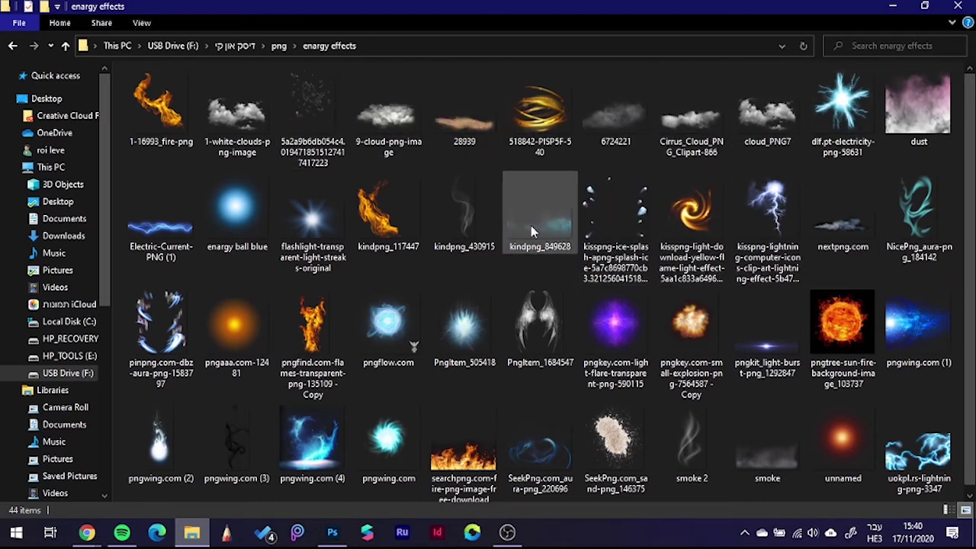
mouse_move(616, 114)
mouse_down()
mouse_move(520, 251)
mouse_move(363, 390)
mouse_up()
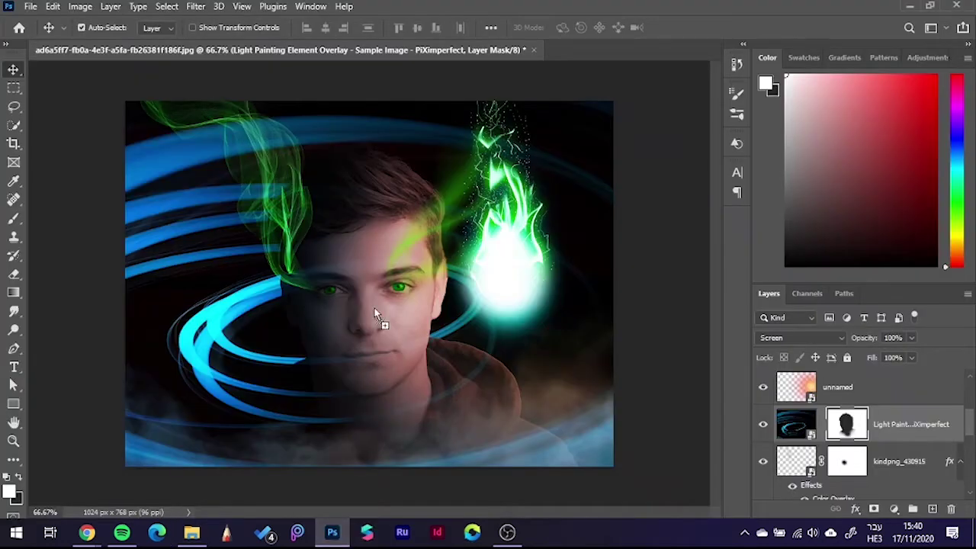
- Place the 6724221 smoke image, rotated about 11° and scaled to roughly 321%
drag(375, 267, 377, 270)
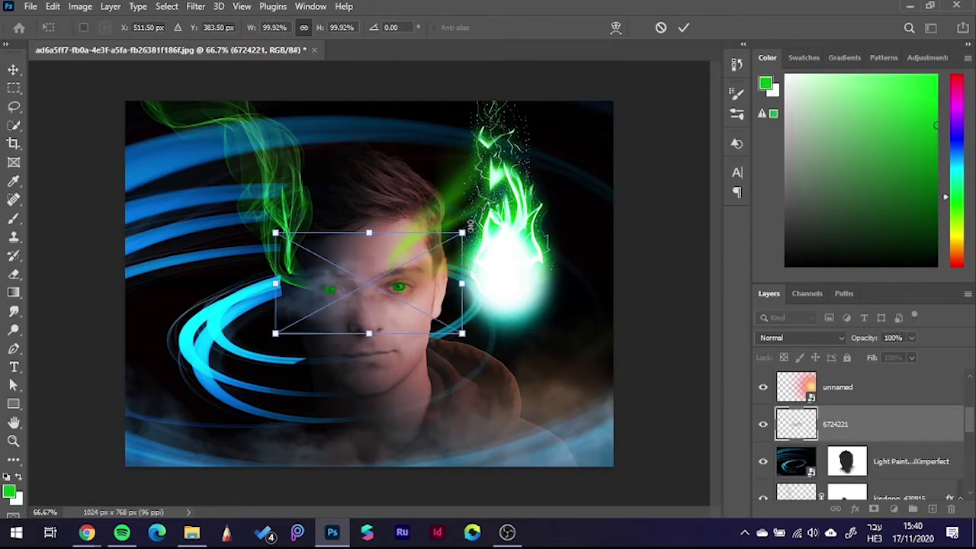
mouse_move(470, 222)
mouse_down()
mouse_move(476, 247)
mouse_move(693, 182)
mouse_up()
drag(556, 299, 561, 233)
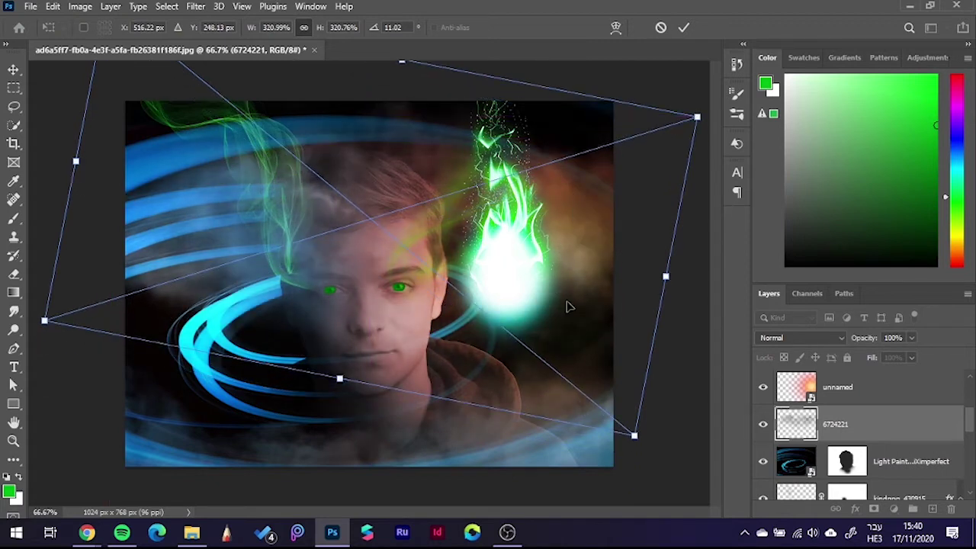
key(Return)
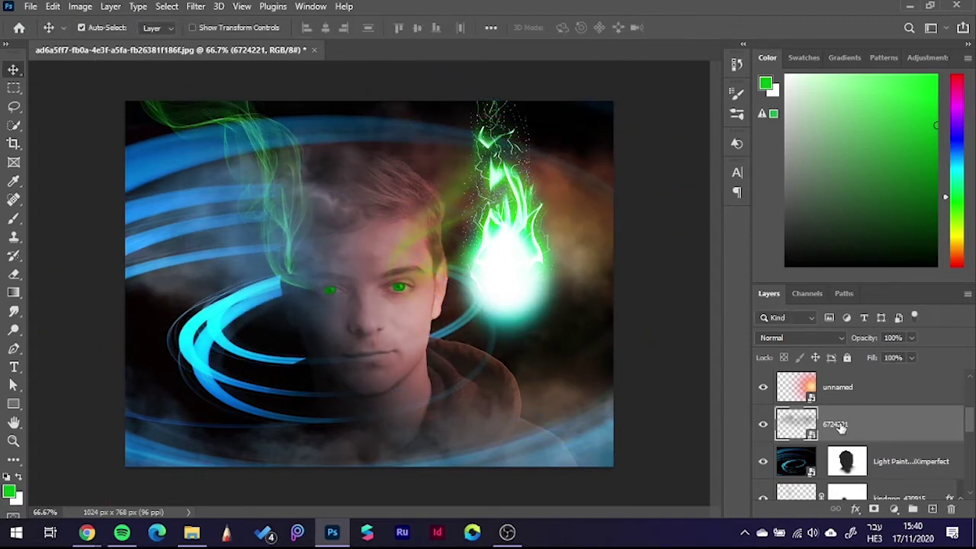
- Add a layer mask to the smoke layer and load the man's silhouette as a selection
click(874, 509)
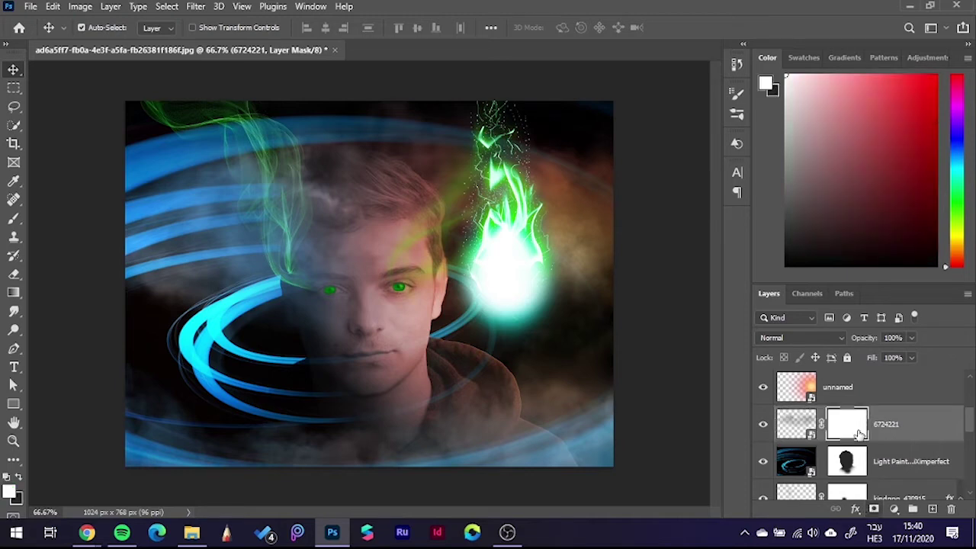
scroll(835, 466, down, 5)
scroll(849, 467, down, 1)
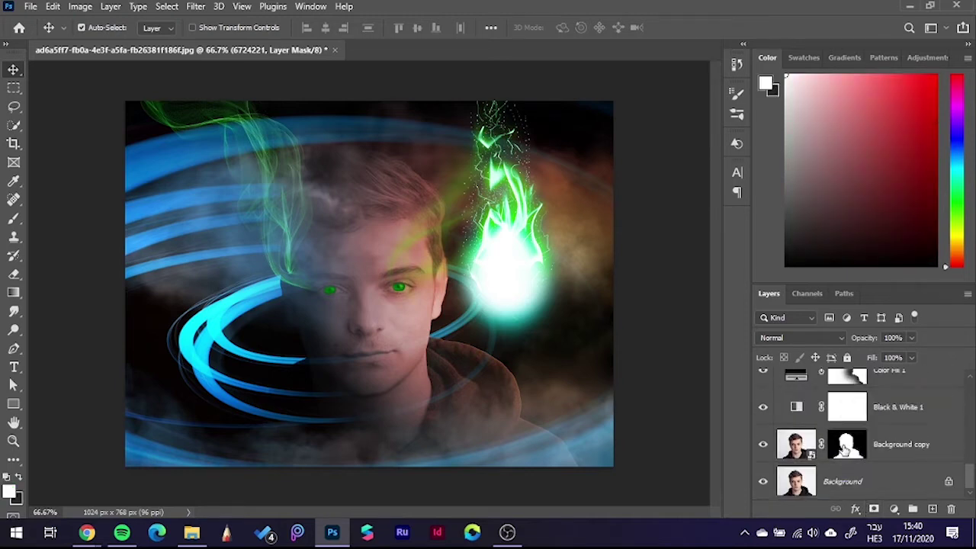
ctrl+click(847, 450)
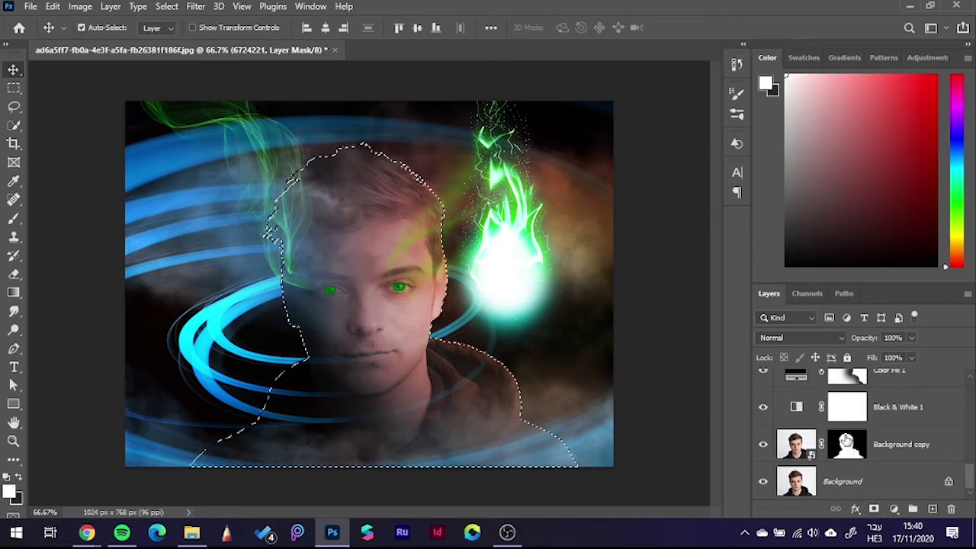
scroll(847, 434, up, 3)
scroll(846, 429, up, 2)
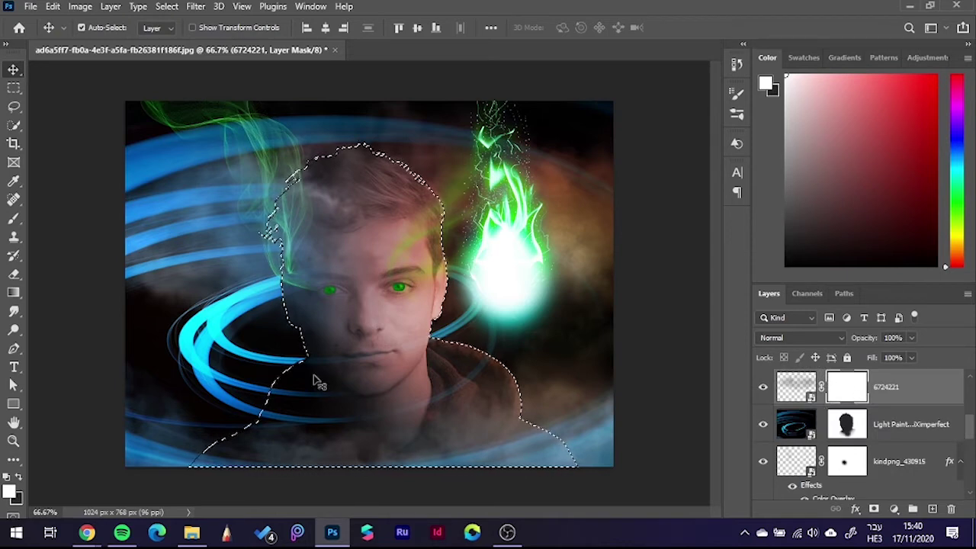
- Erase the smoke haze over the man's face with a 500 px eraser
click(14, 275)
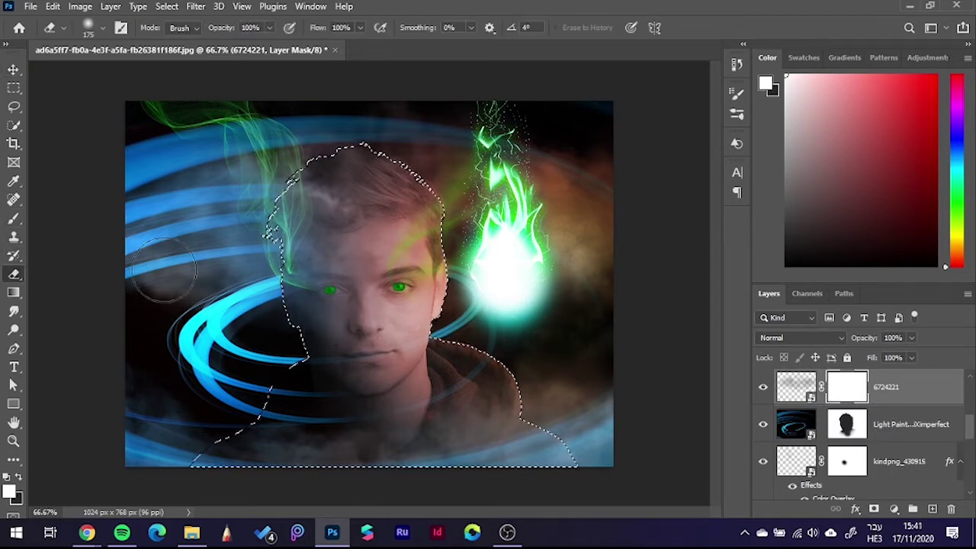
key(bracketright)
key(bracketright)
key(bracketright)
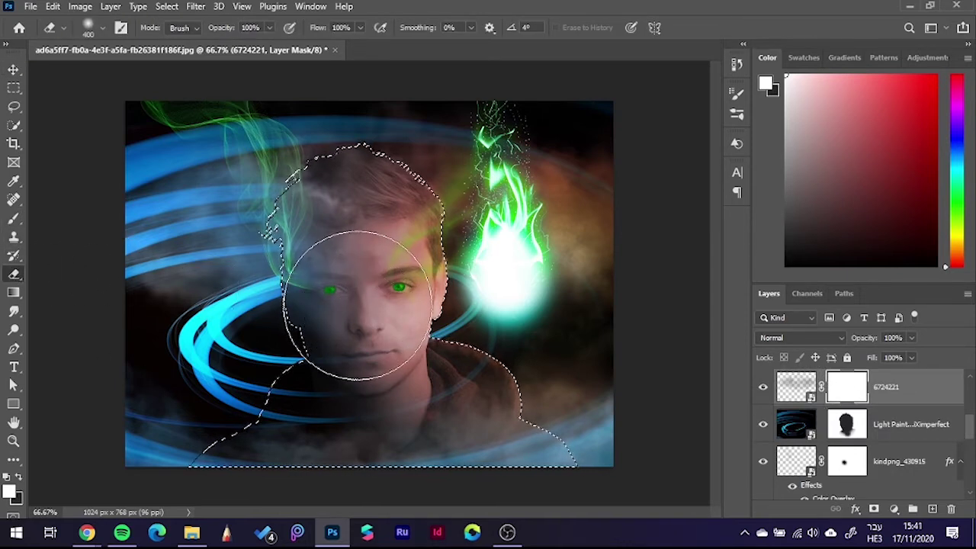
key(bracketright)
key(bracketright)
key(bracketright)
click(360, 27)
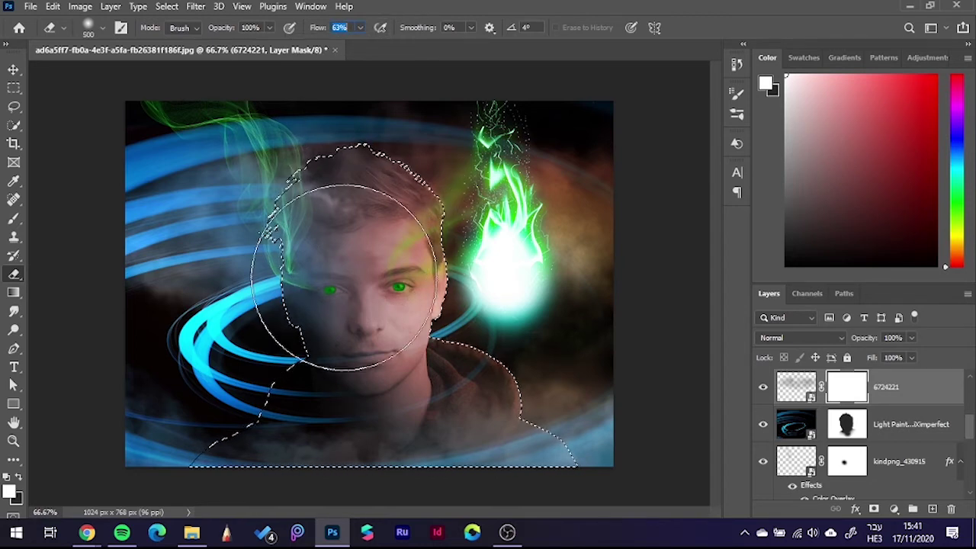
drag(337, 295, 347, 231)
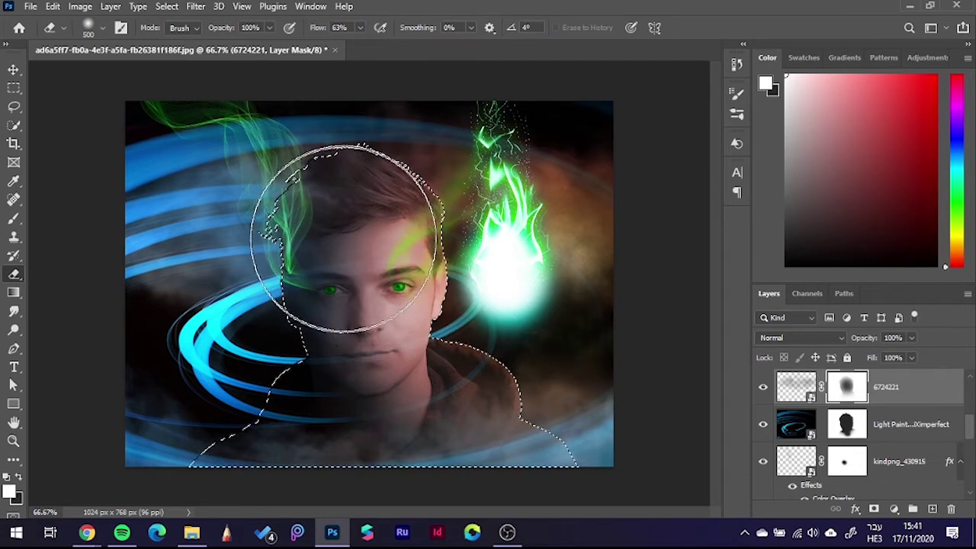
click(13, 68)
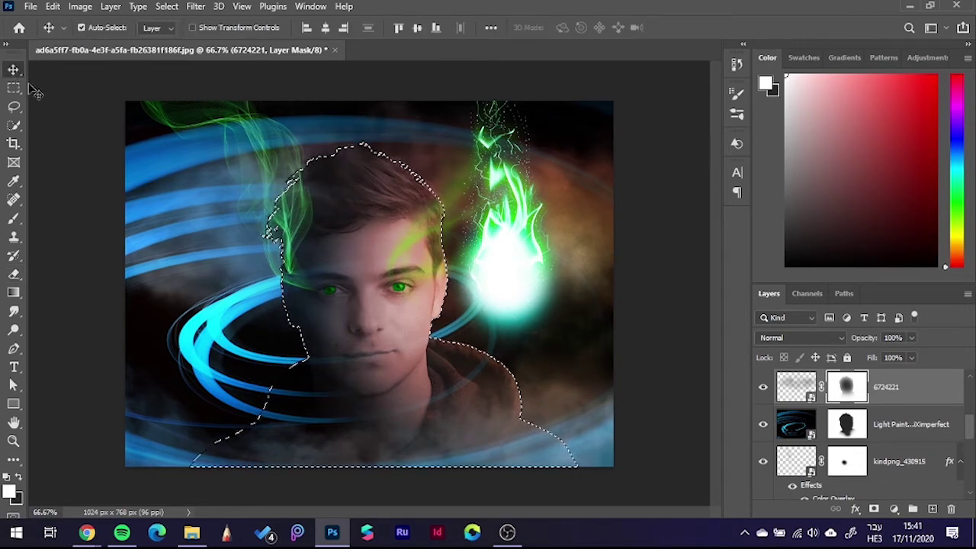
- Deselect, then delete the existing mask on the Light Painting layer
key(ctrl+d)
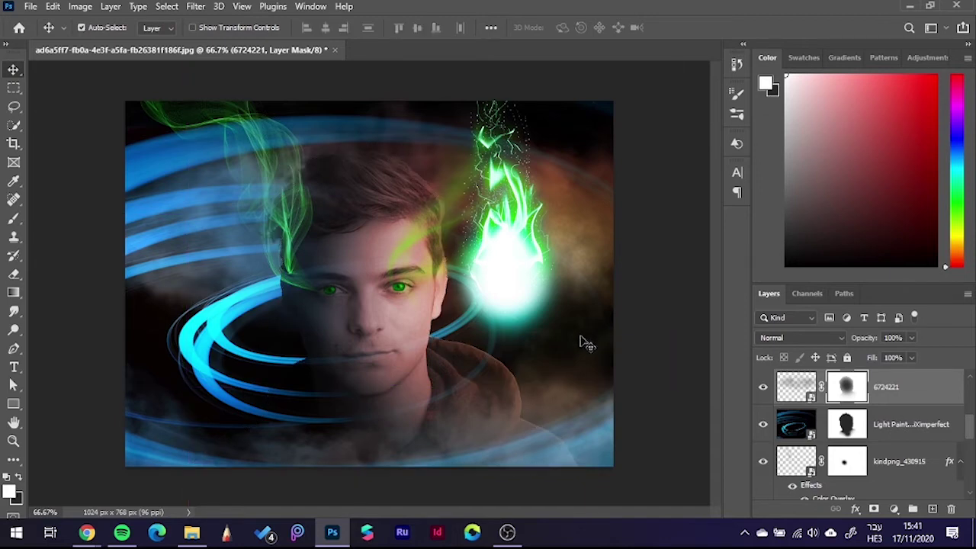
click(675, 383)
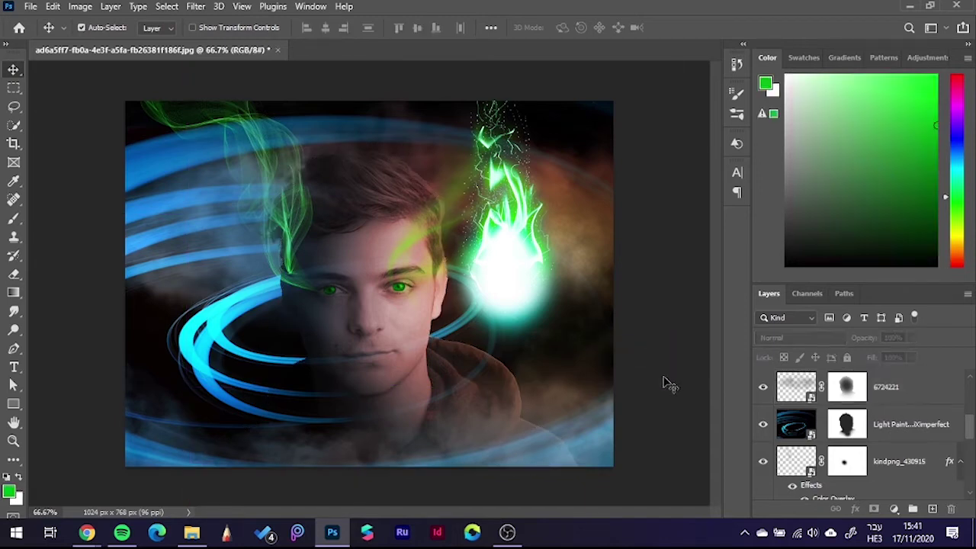
scroll(336, 381, up, 1)
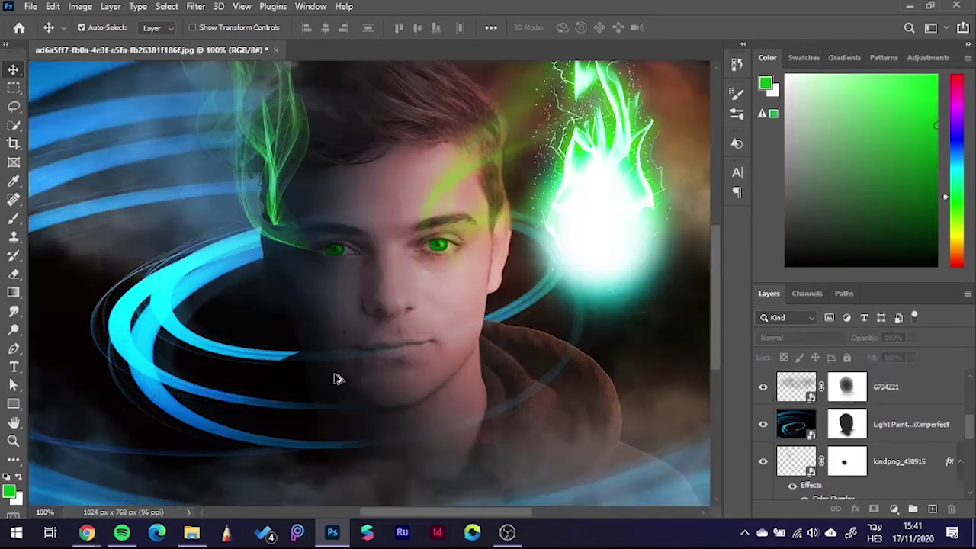
scroll(343, 382, up, 1)
scroll(343, 381, down, 1)
scroll(341, 384, down, 1)
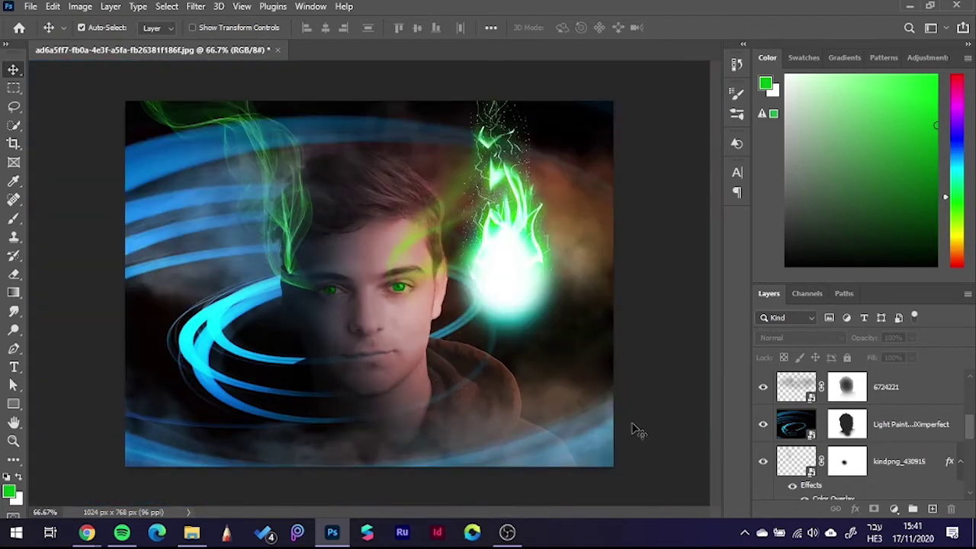
click(853, 435)
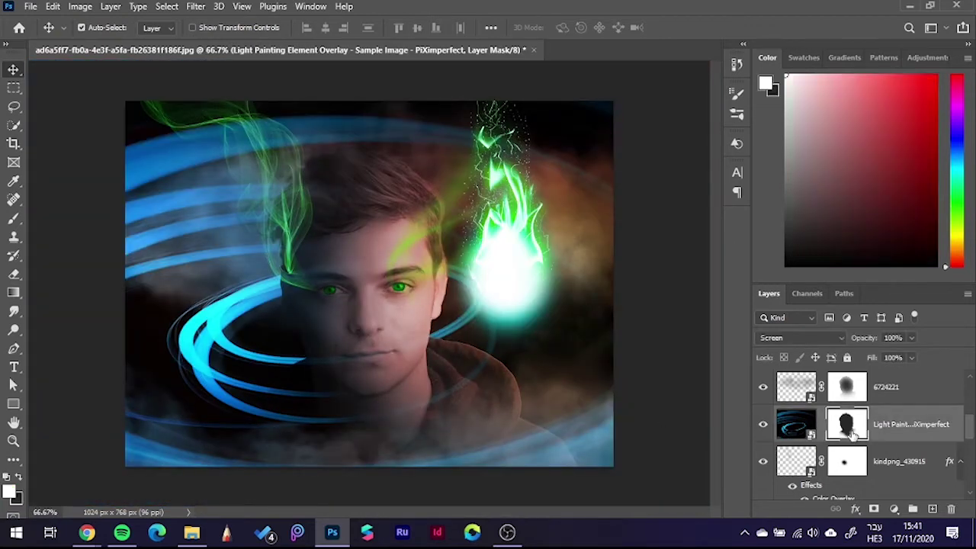
right_click(853, 435)
click(874, 325)
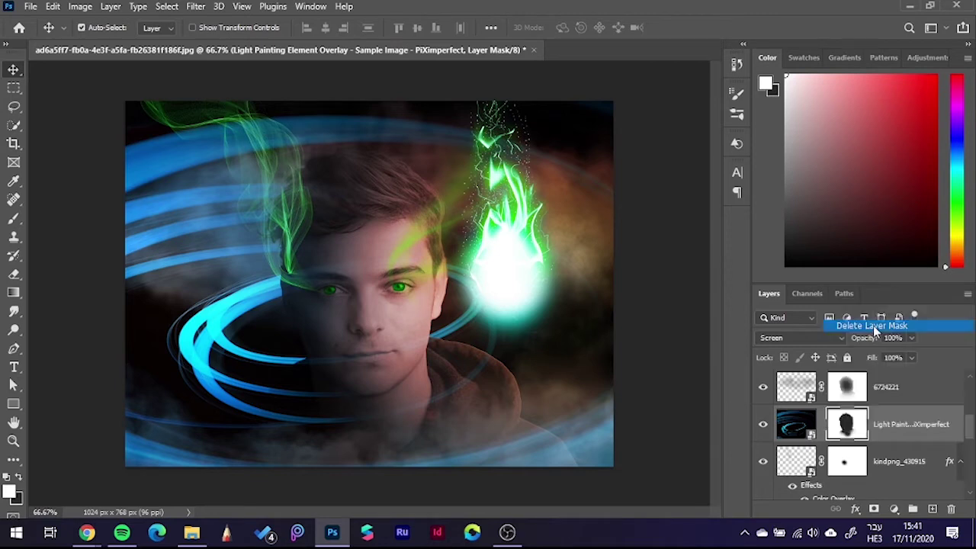
- Add a new mask to the Light Painting layer and load the man's outline selection
click(874, 509)
scroll(854, 450, down, 3)
scroll(857, 458, down, 2)
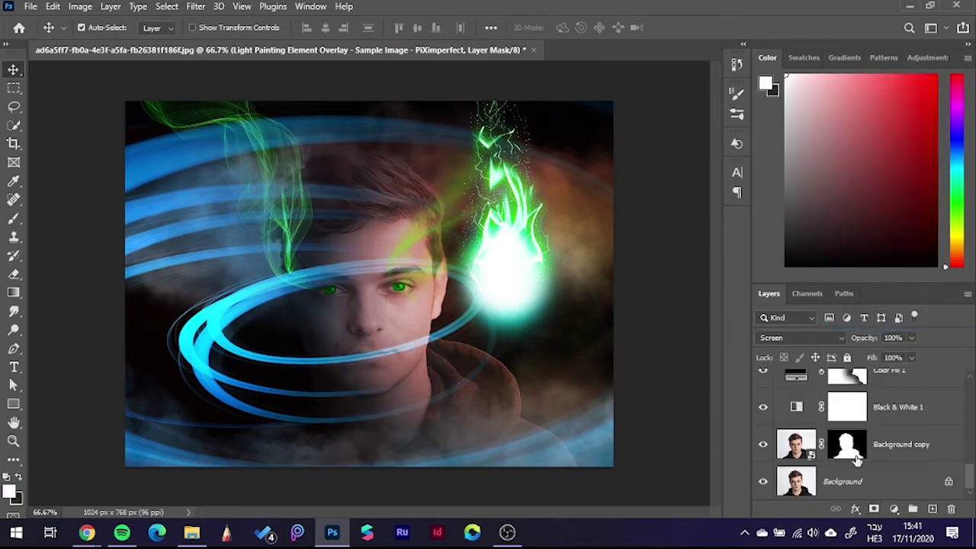
ctrl+click(853, 450)
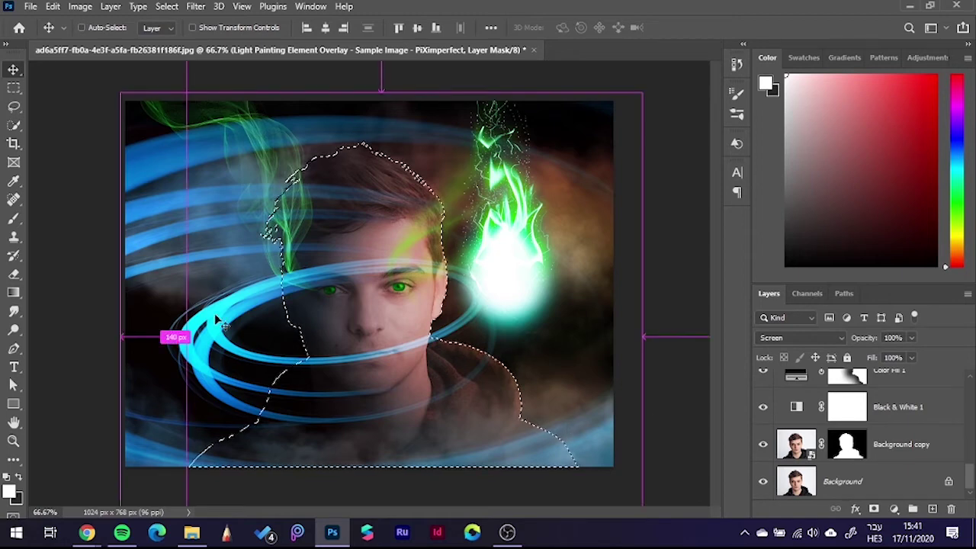
- Set the foreground colour to black 000000 and eraser flow to 100%
click(10, 491)
text(000000)
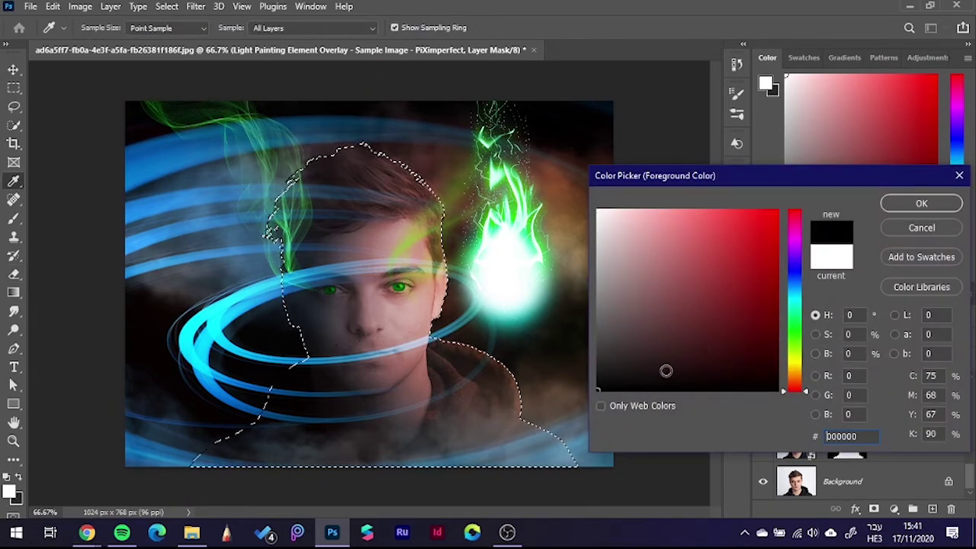
click(893, 204)
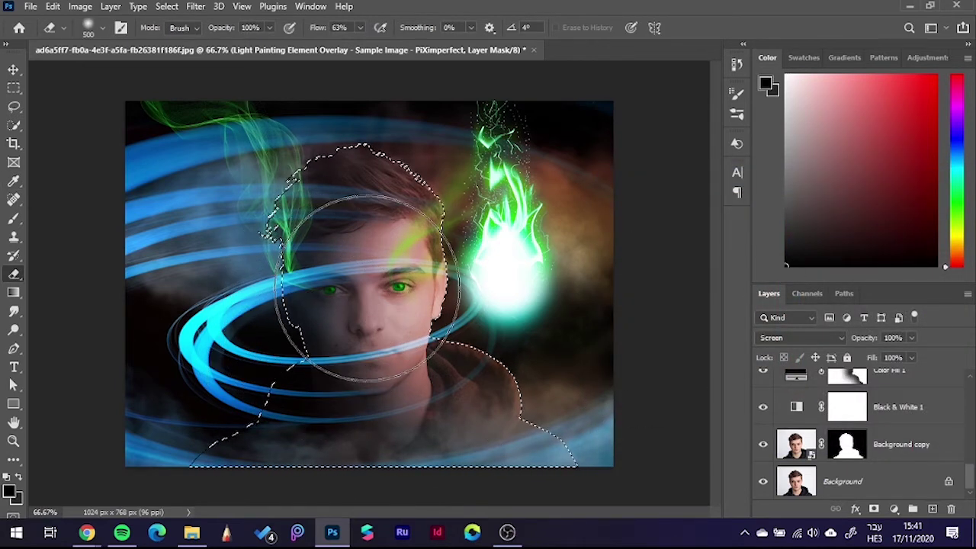
click(358, 28)
text(100)
key(Return)
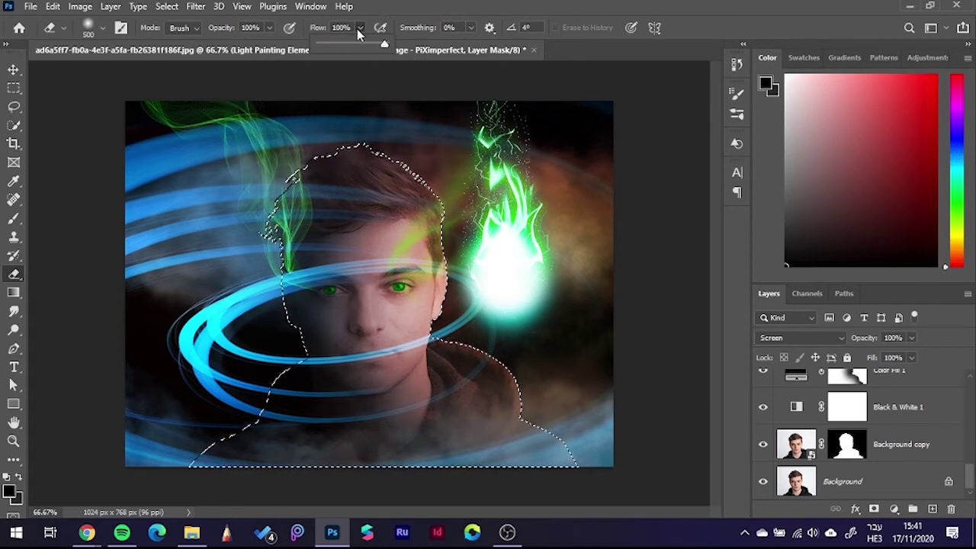
- Erase the blue swirl across the man's face and chin
scroll(865, 425, up, 3)
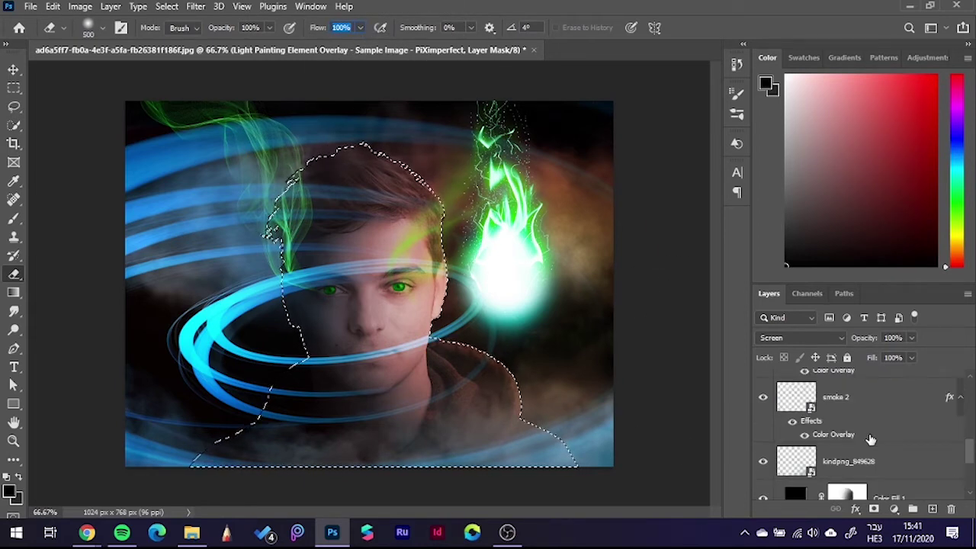
scroll(870, 431, up, 2)
scroll(876, 438, up, 2)
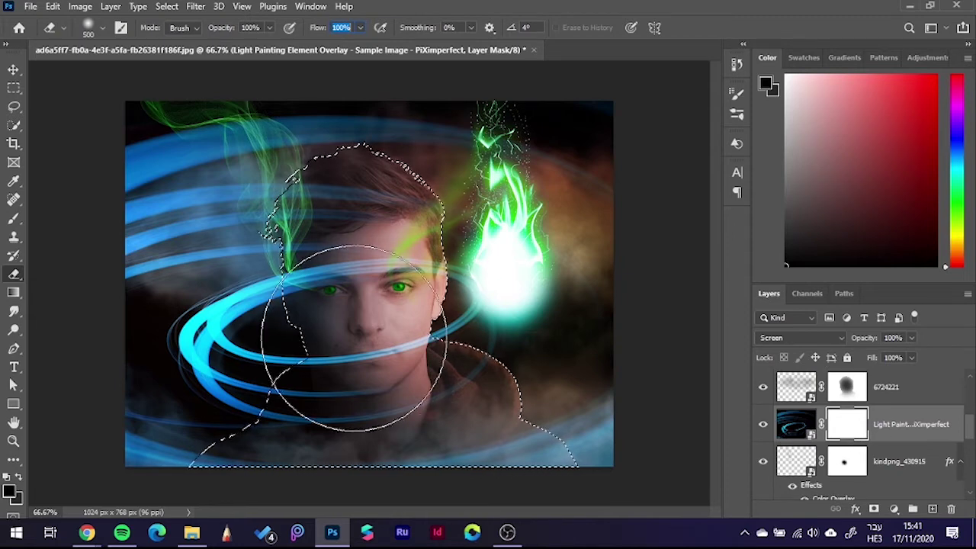
drag(327, 316, 345, 329)
drag(342, 311, 359, 397)
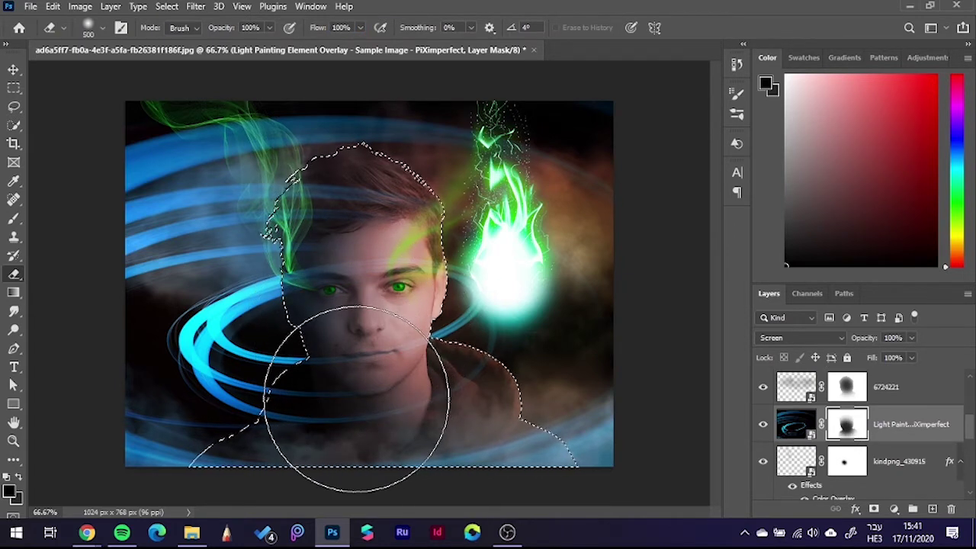
click(13, 70)
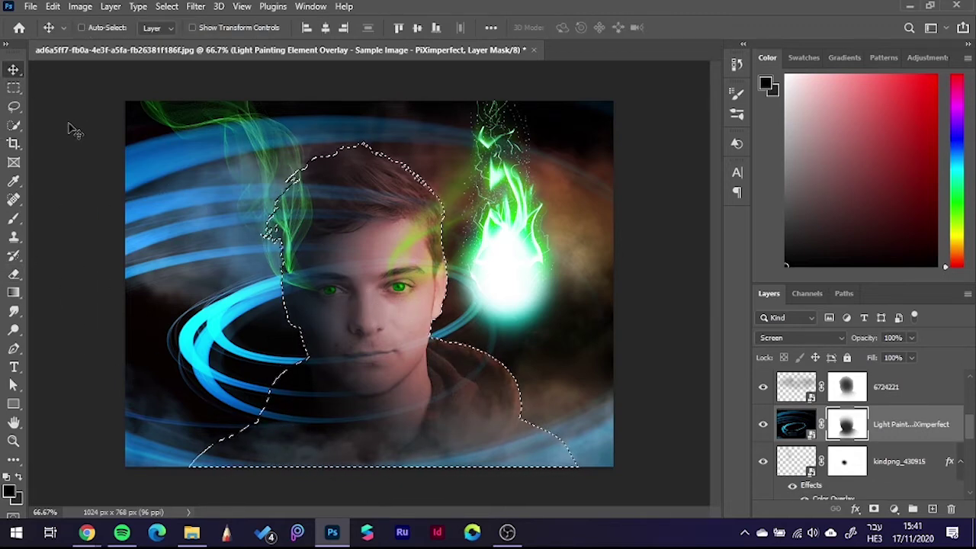
- Deselect the man's outline and keep the swirl layer's blend mode on Screen
key(ctrl+d)
drag(74, 130, 313, 332)
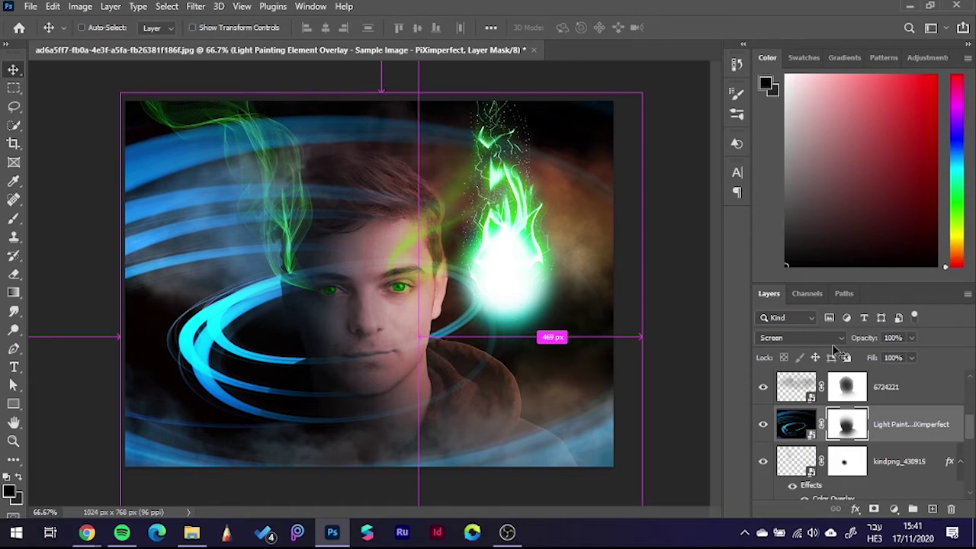
click(828, 340)
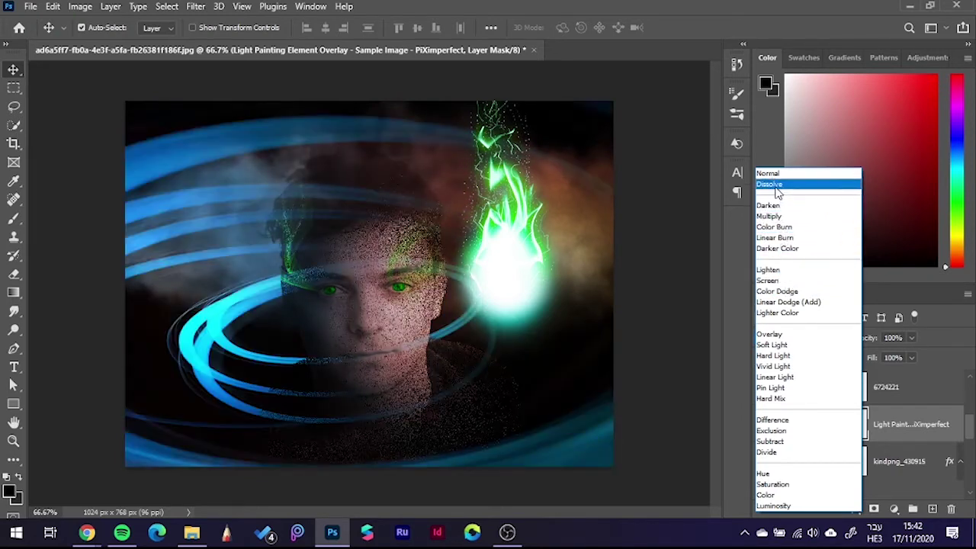
click(687, 169)
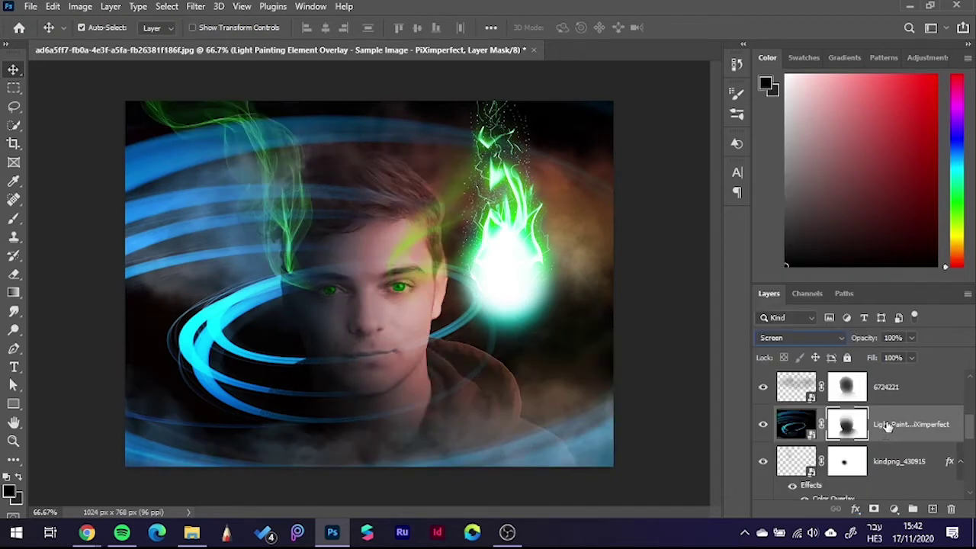
- Open and dismiss the mask and layer context menus, then target the swirl layer's mask
right_click(853, 431)
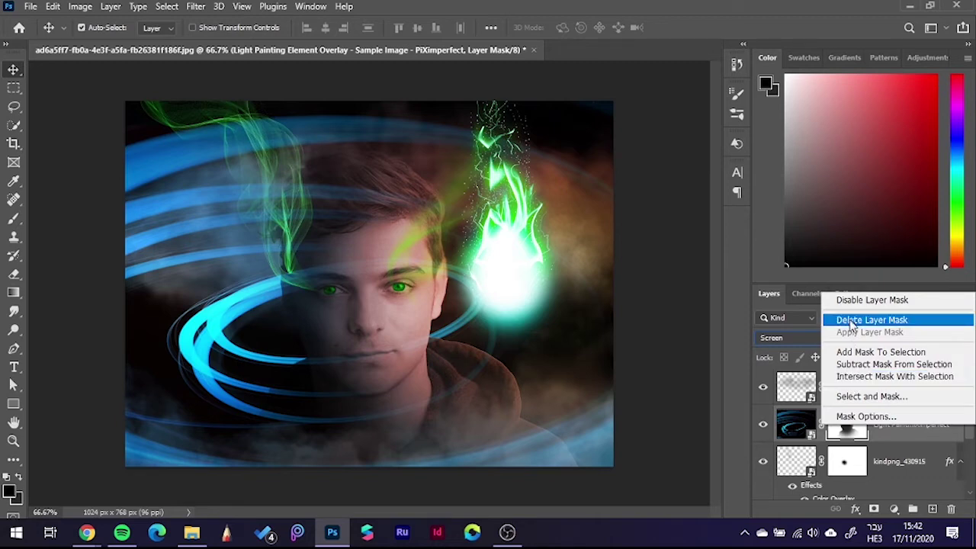
click(846, 433)
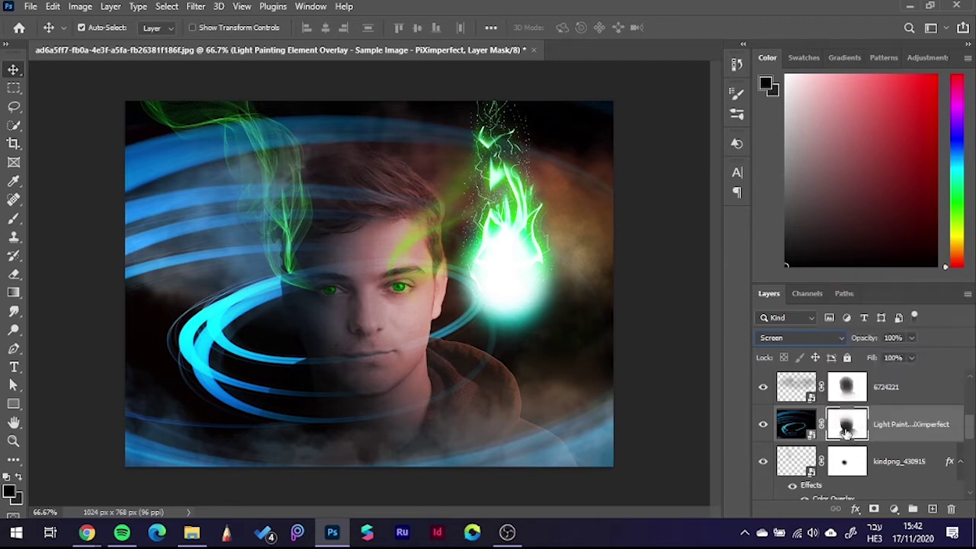
right_click(903, 434)
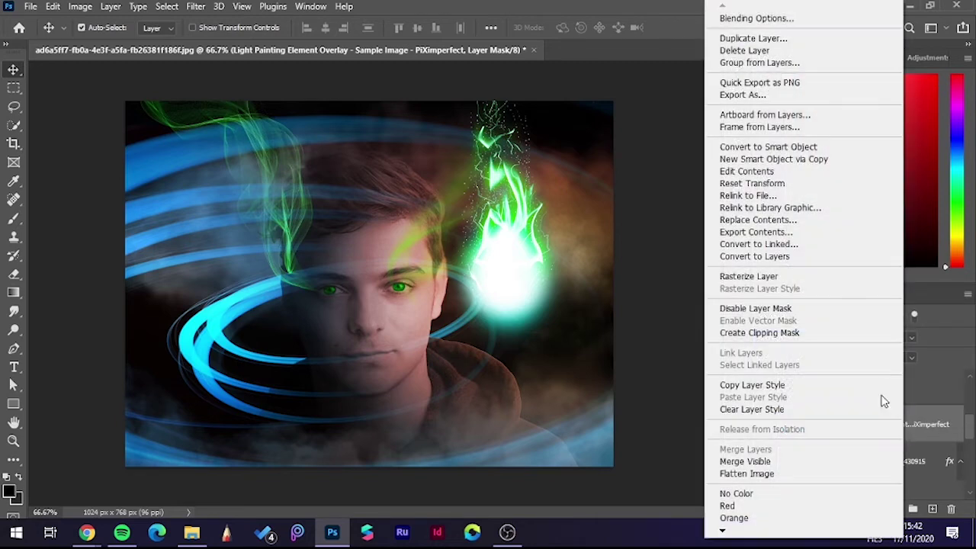
click(774, 276)
click(843, 429)
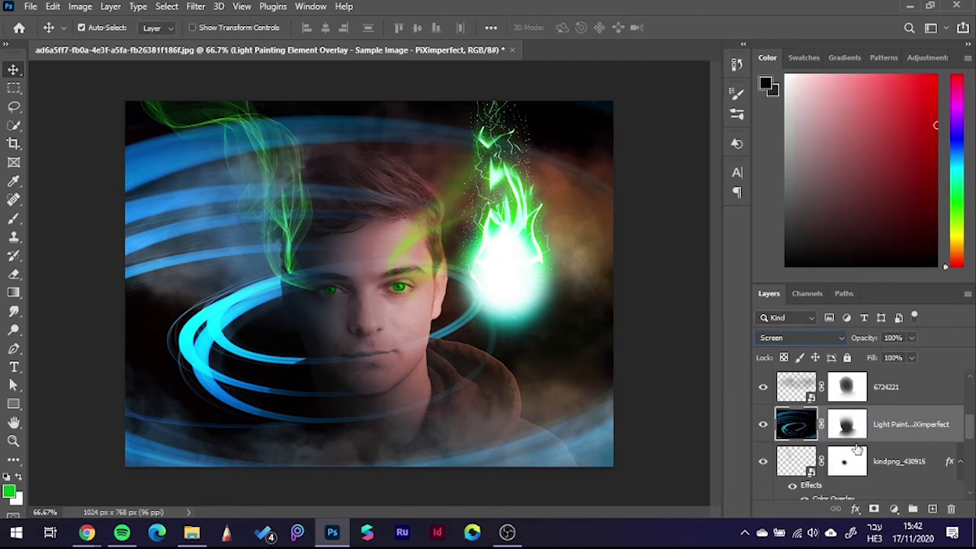
- Reload the man's outline and erase more swirl over the face, then undo it
click(14, 276)
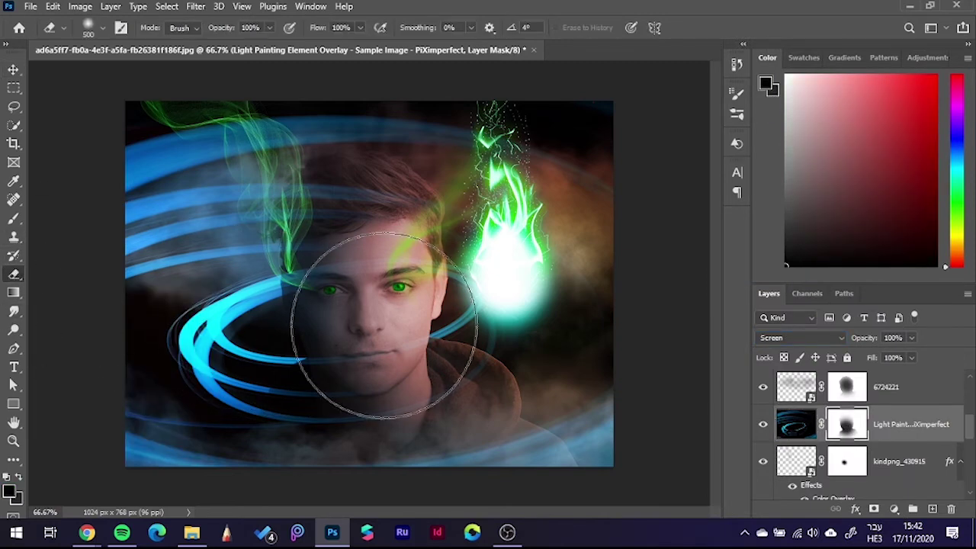
scroll(839, 443, down, 5)
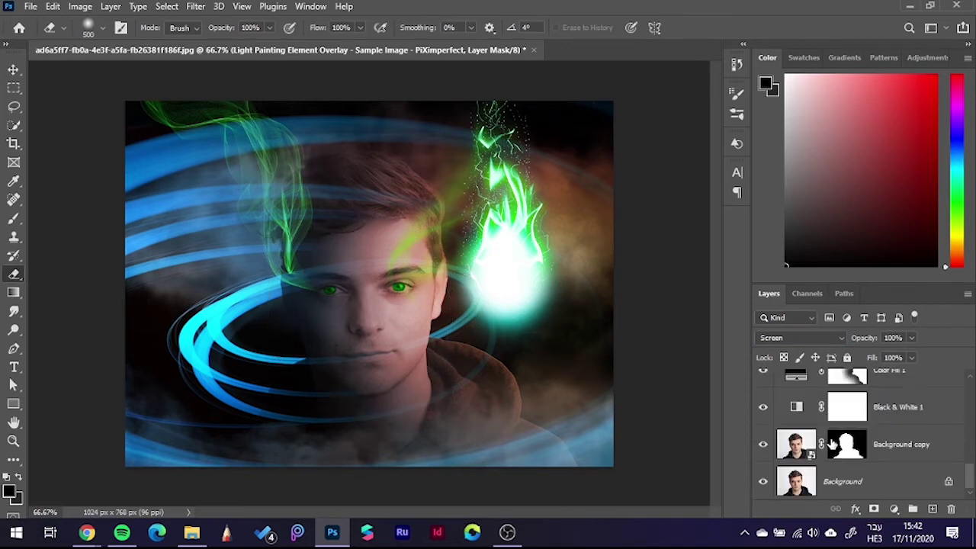
ctrl+click(847, 446)
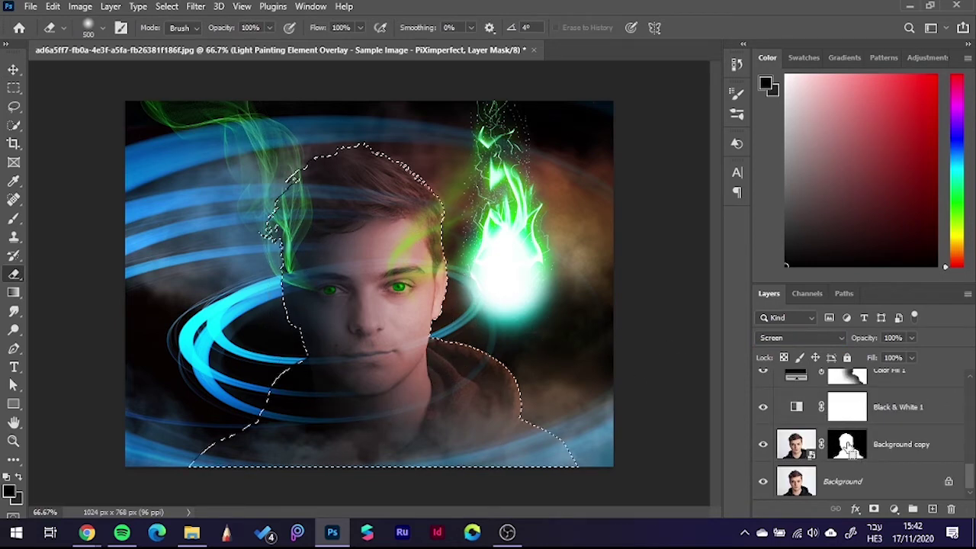
scroll(846, 443, up, 3)
scroll(847, 442, up, 2)
scroll(846, 442, up, 2)
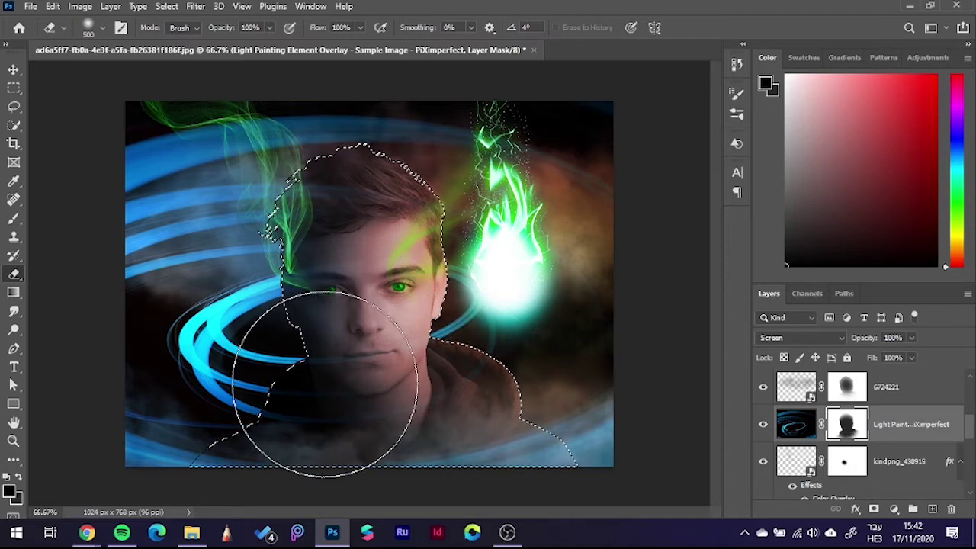
mouse_move(343, 311)
mouse_down()
mouse_move(390, 310)
mouse_move(319, 316)
mouse_move(327, 392)
mouse_move(327, 381)
mouse_up()
key(ctrl+z)
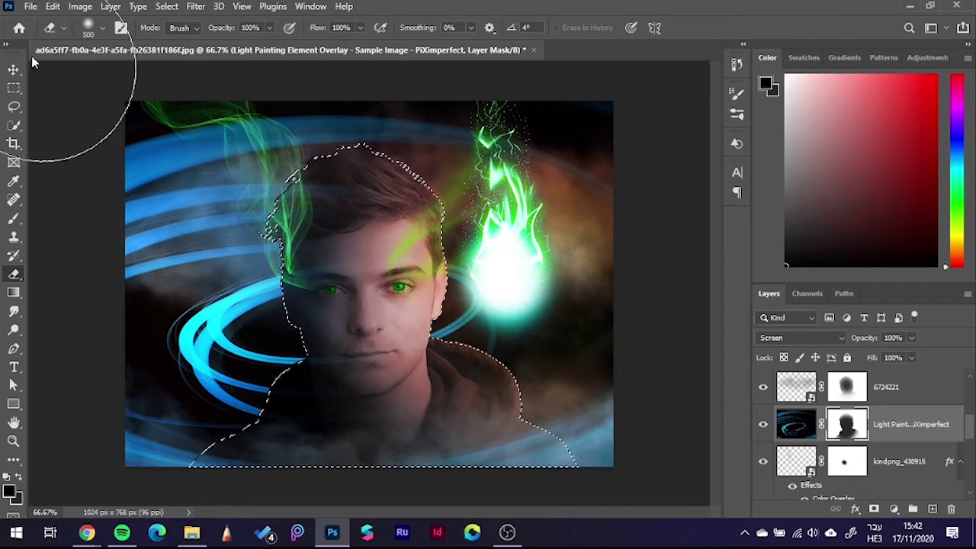
- Clear the outline selection and reset the zoom to fit the canvas
click(13, 70)
click(511, 297)
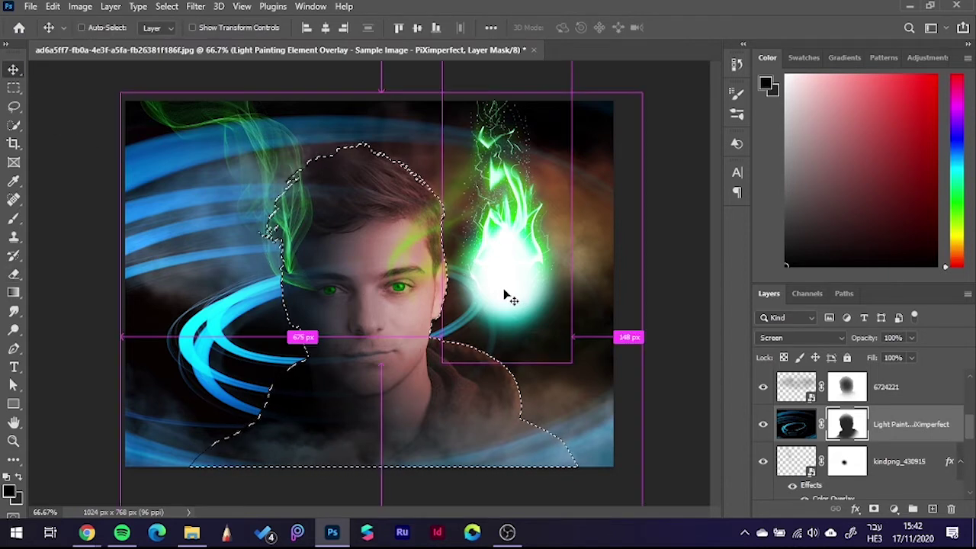
key(ctrl+d)
key(ctrl+1)
key(ctrl+0)
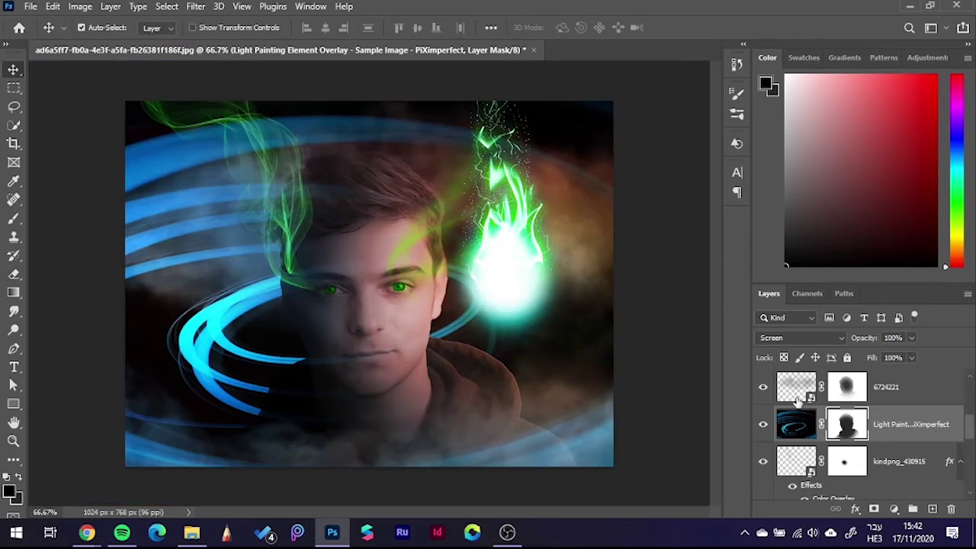
- Delete the Light Painting layer and confirm
right_click(909, 429)
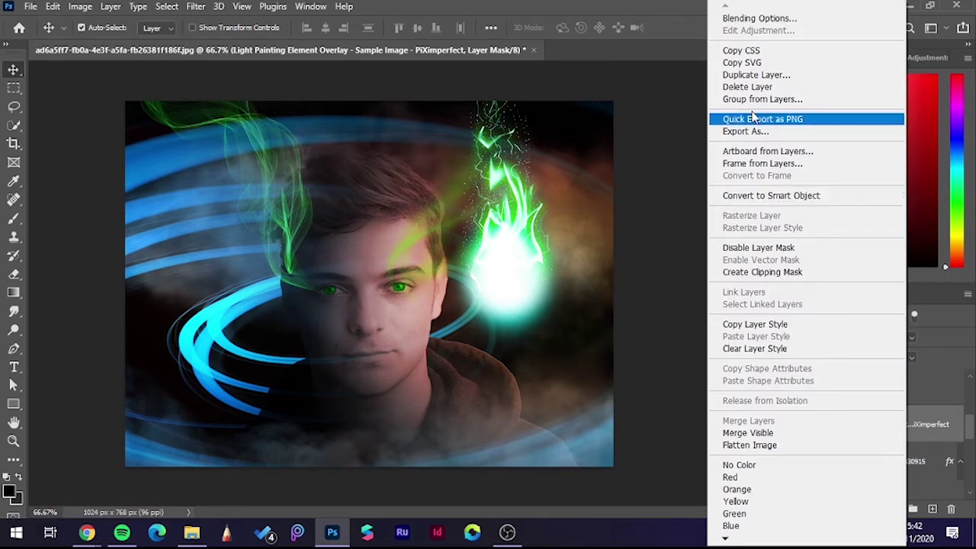
click(754, 90)
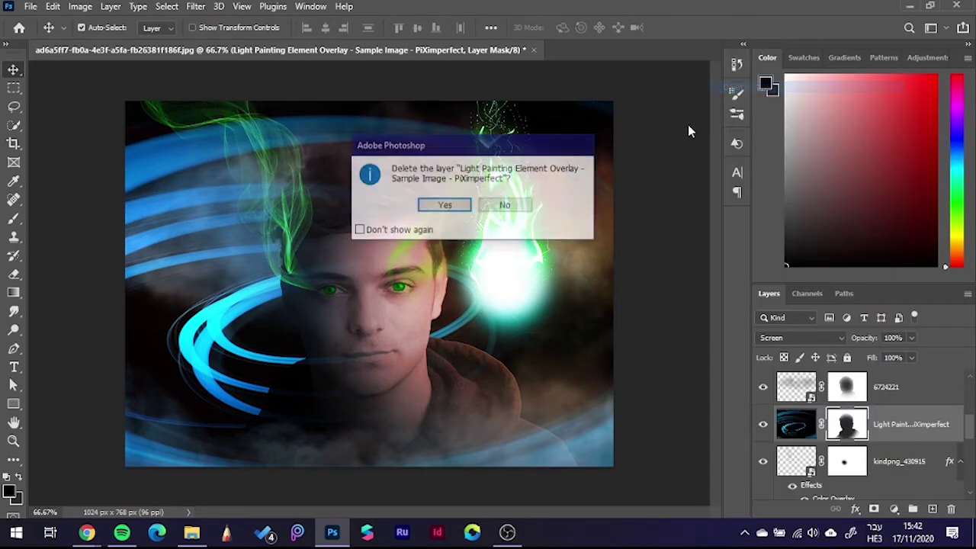
click(444, 204)
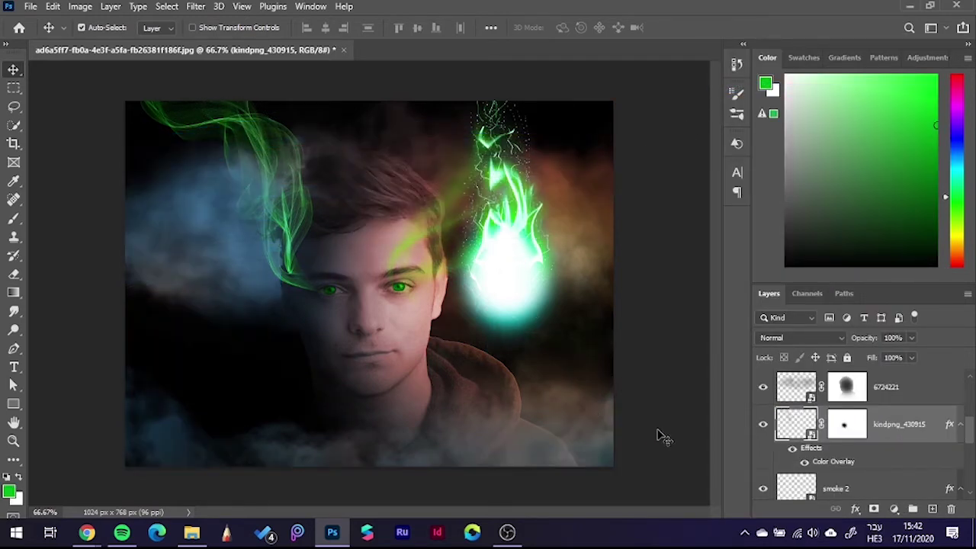
click(672, 434)
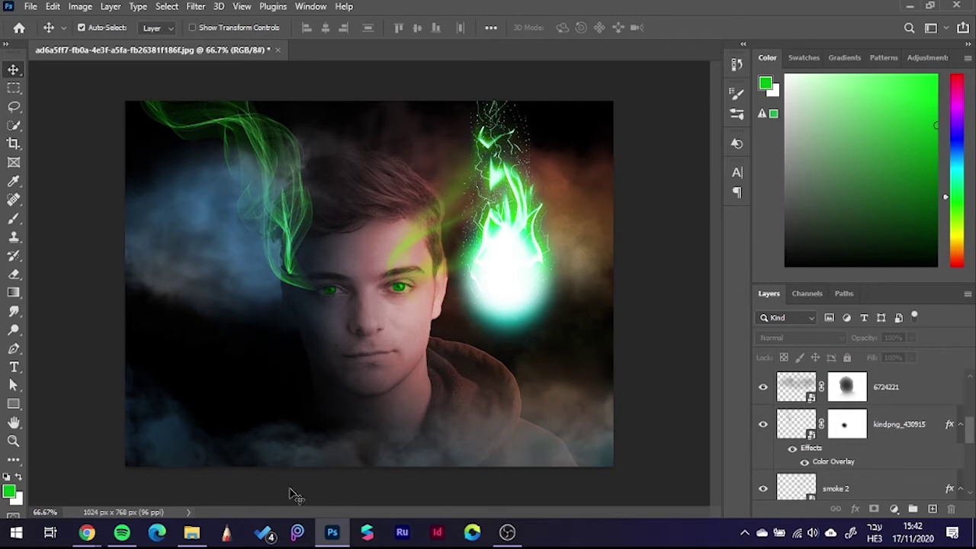
- Check the energy effects folder, clear its file selection, and return to Photoshop
click(192, 533)
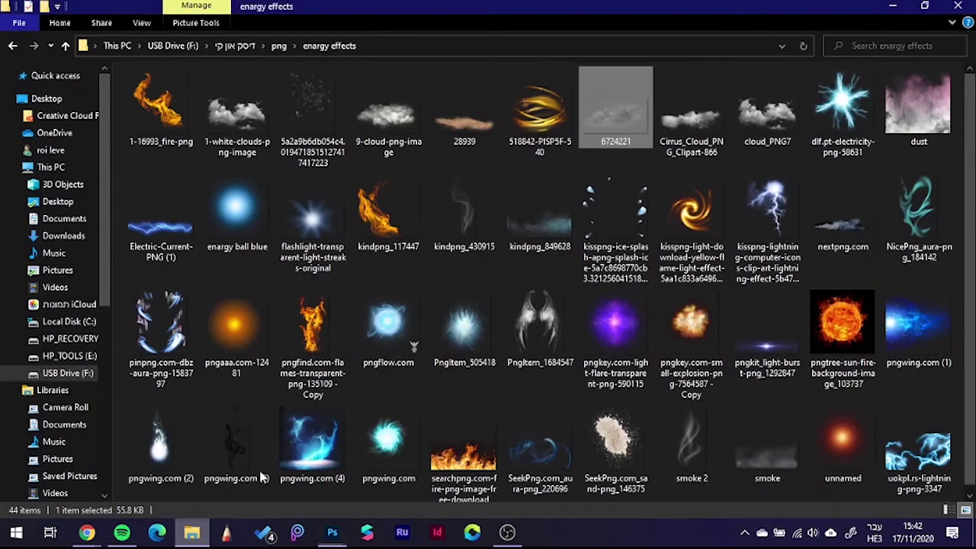
click(565, 273)
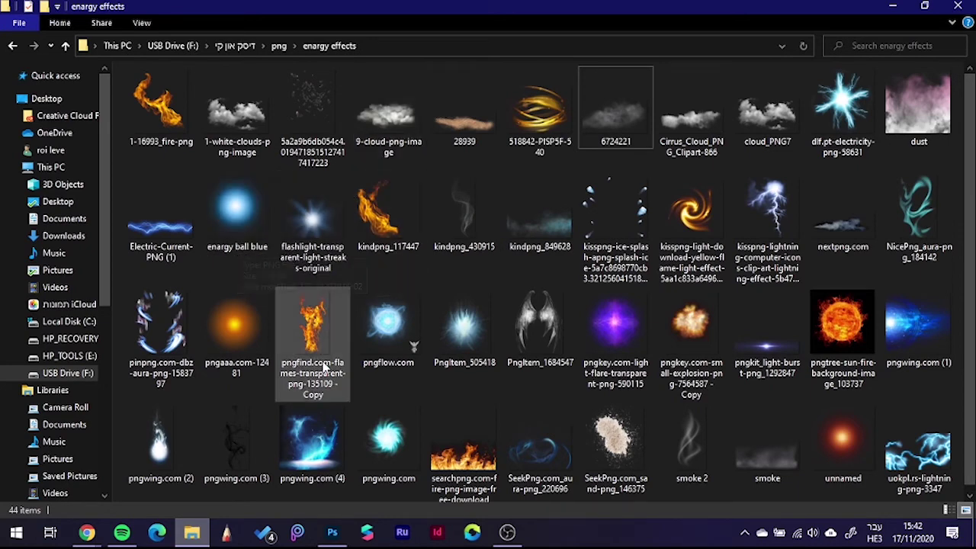
click(328, 534)
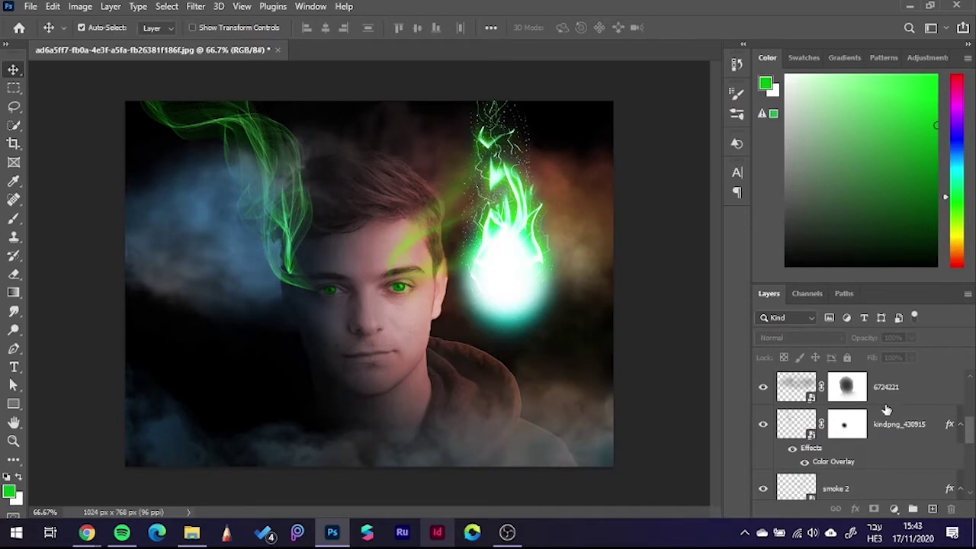
- Add a Gradient Fill layer with a reversed Radial style, abandoning a Solid Color fill
scroll(888, 410, up, 3)
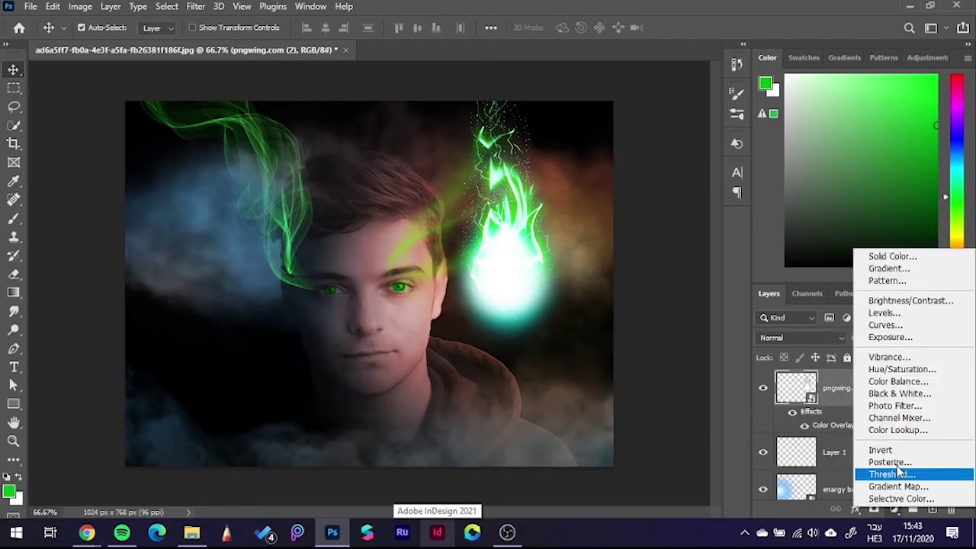
click(894, 509)
click(894, 259)
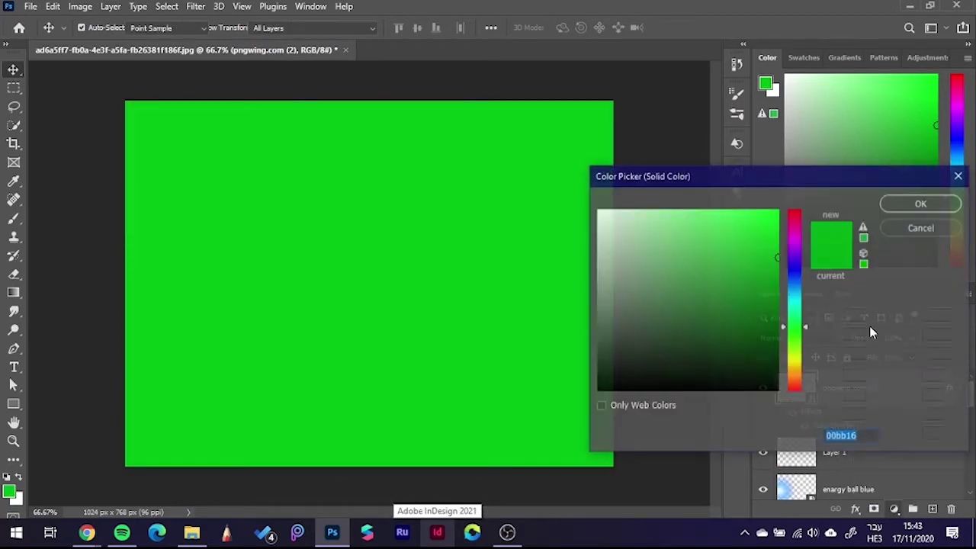
click(913, 228)
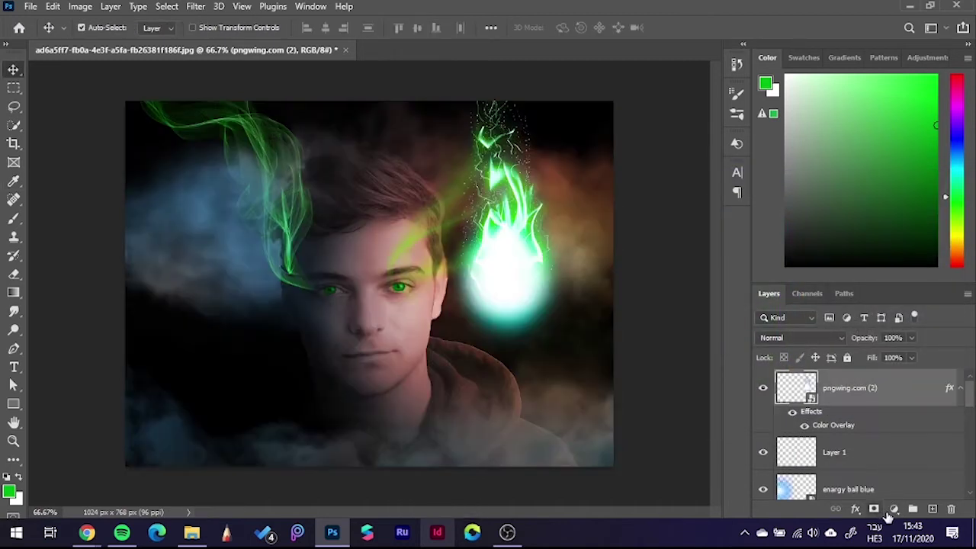
click(894, 509)
click(894, 271)
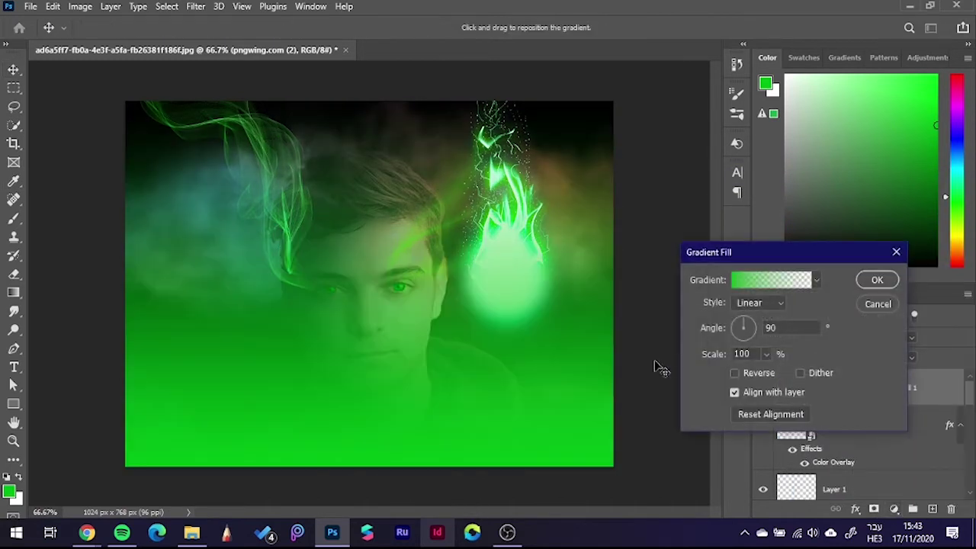
click(759, 303)
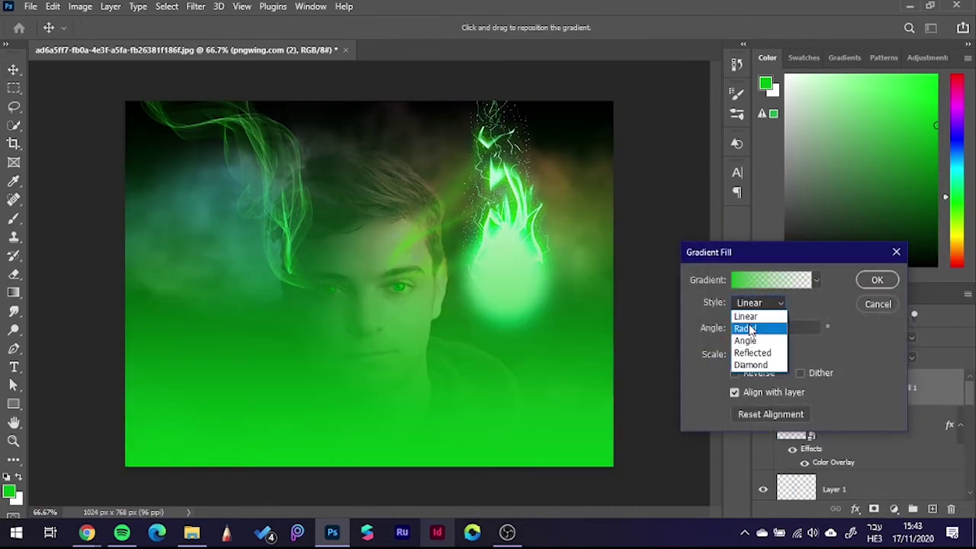
click(751, 330)
click(758, 374)
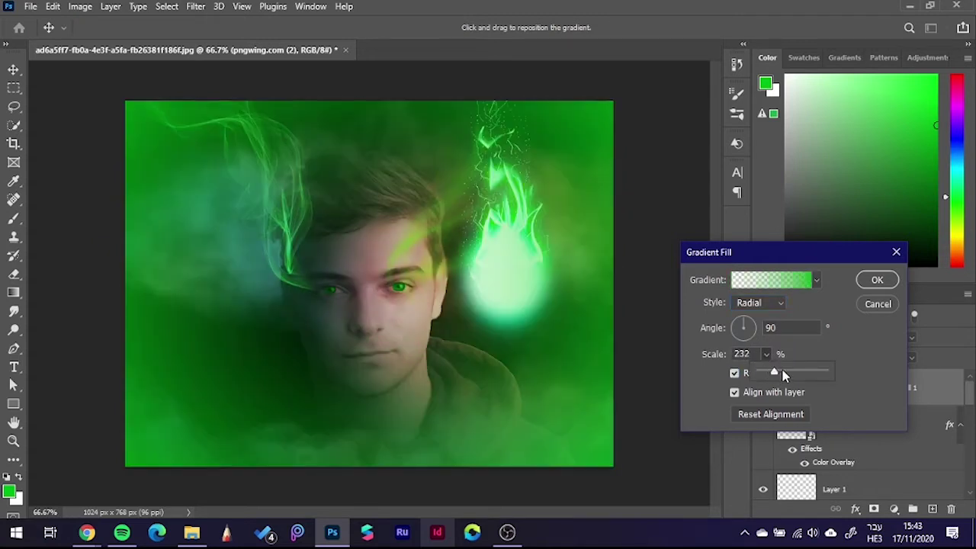
- Set both gradient stops to black 000000 and create the gradient fill layer
click(784, 281)
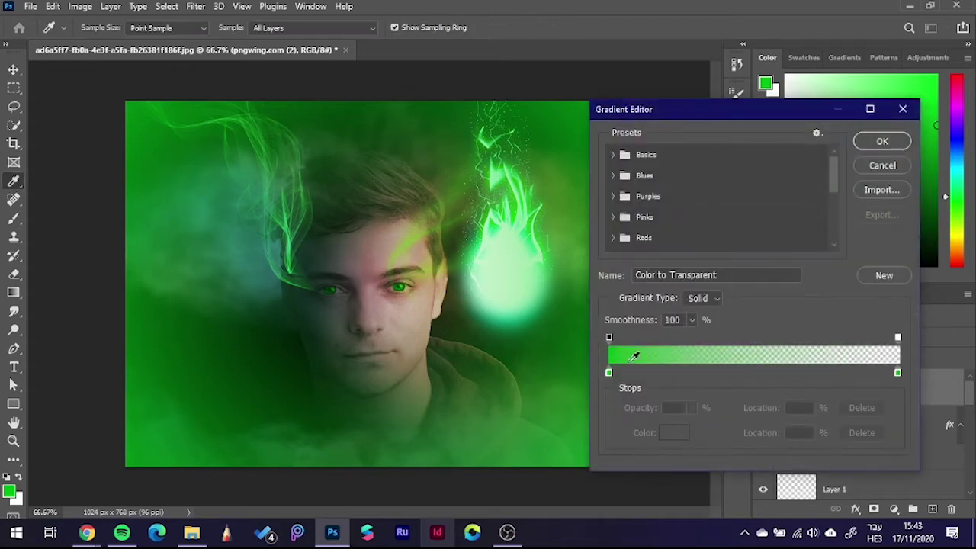
double_click(609, 374)
text(000000)
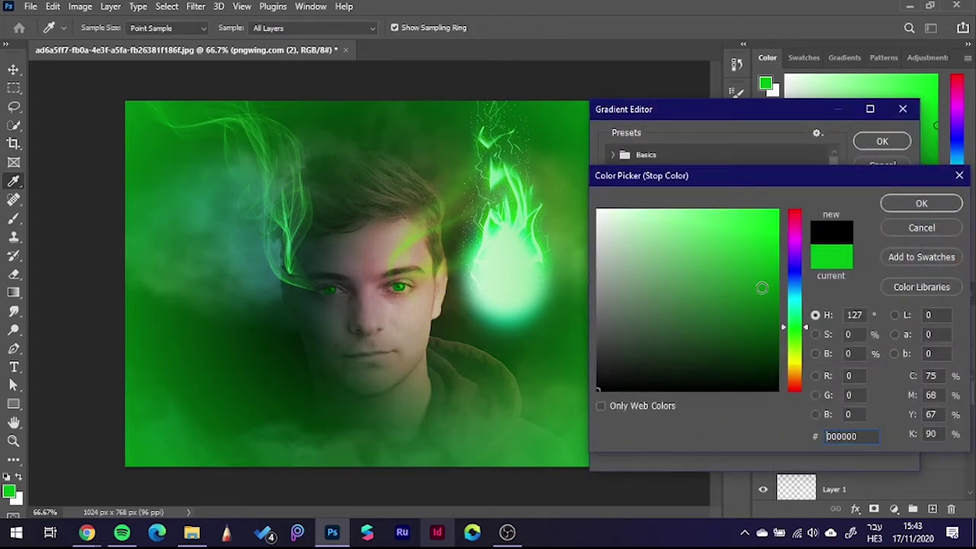
click(909, 203)
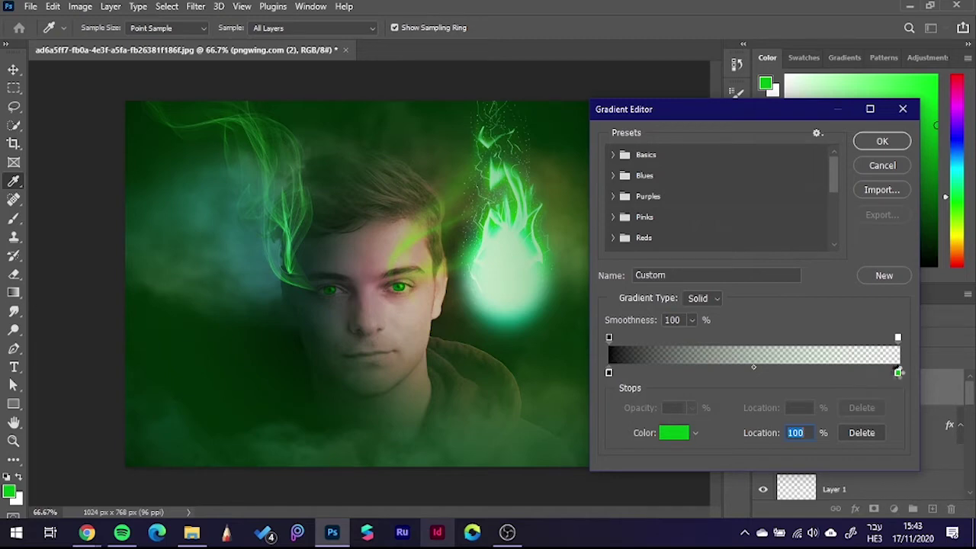
double_click(898, 372)
text(000000)
click(926, 202)
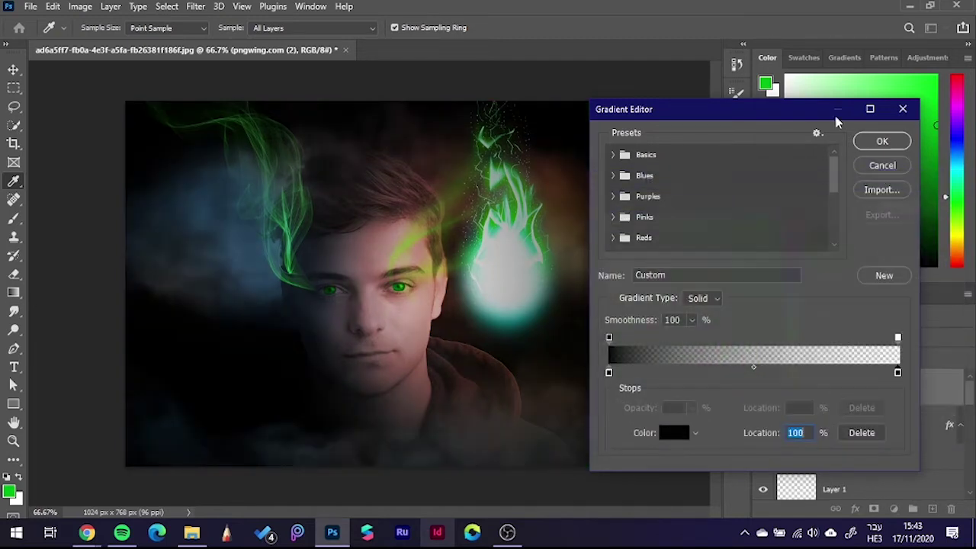
click(884, 141)
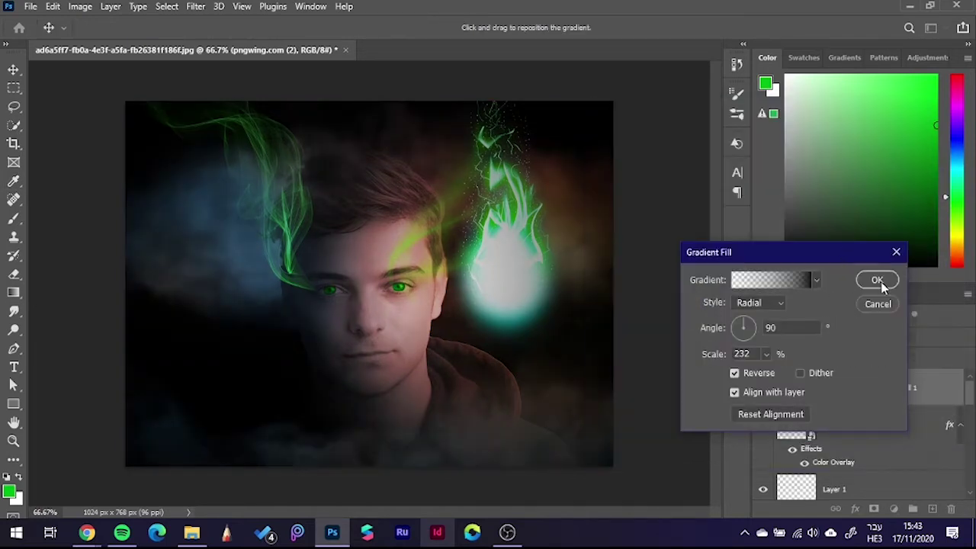
click(879, 282)
- Set the Gradient Fill 1 layer's blend mode to Overlay
click(822, 338)
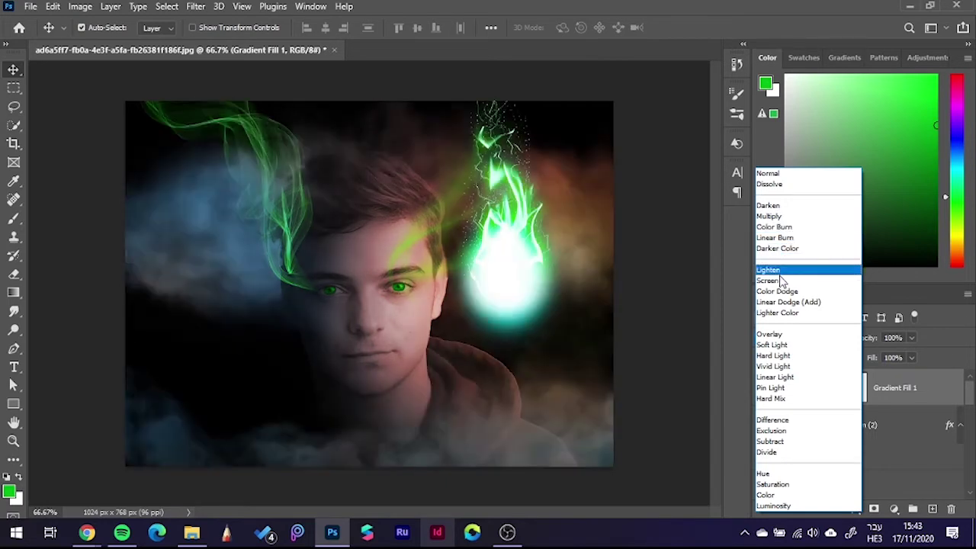
click(775, 338)
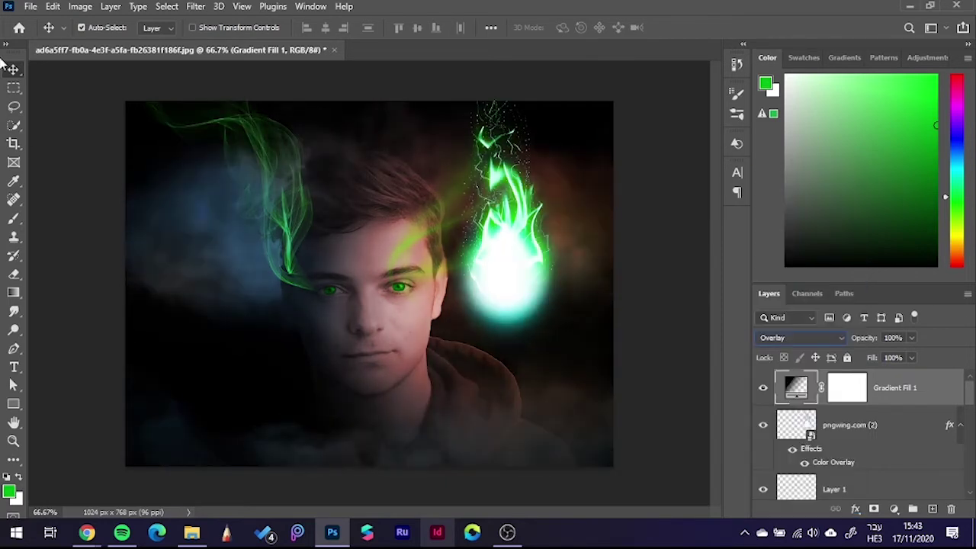
click(61, 156)
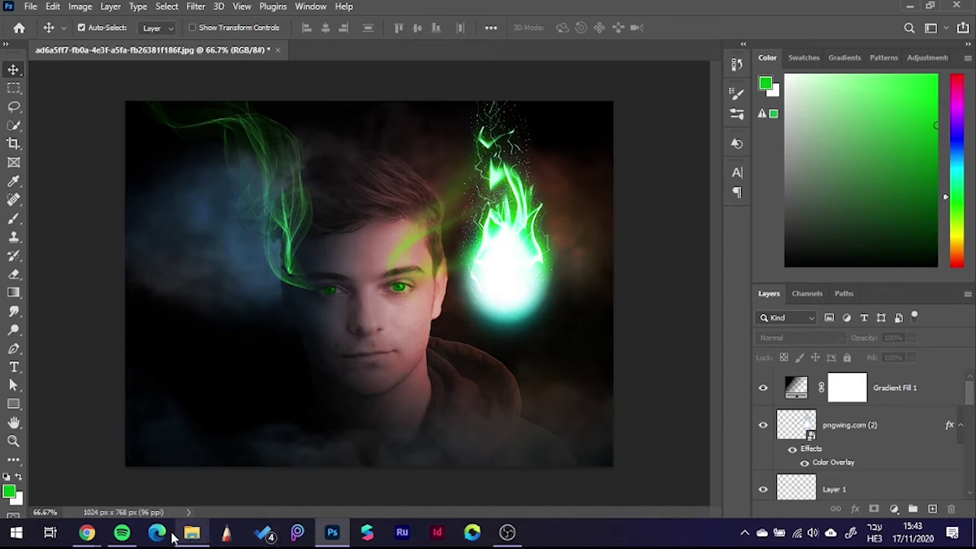
- Drag the 518842-PISP5F-540 golden swirl image from energy effects into Photoshop
click(192, 533)
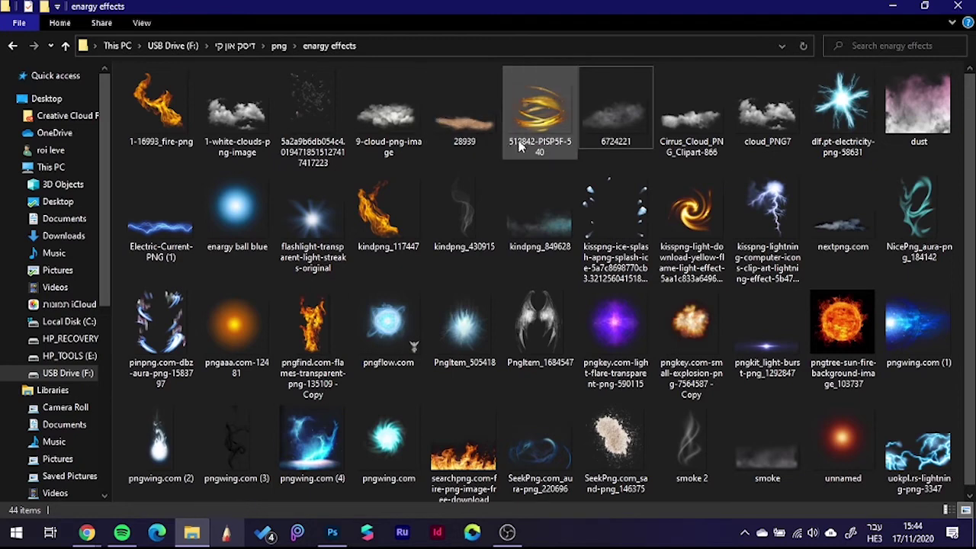
mouse_move(537, 120)
mouse_down()
mouse_move(336, 536)
mouse_move(357, 403)
mouse_up()
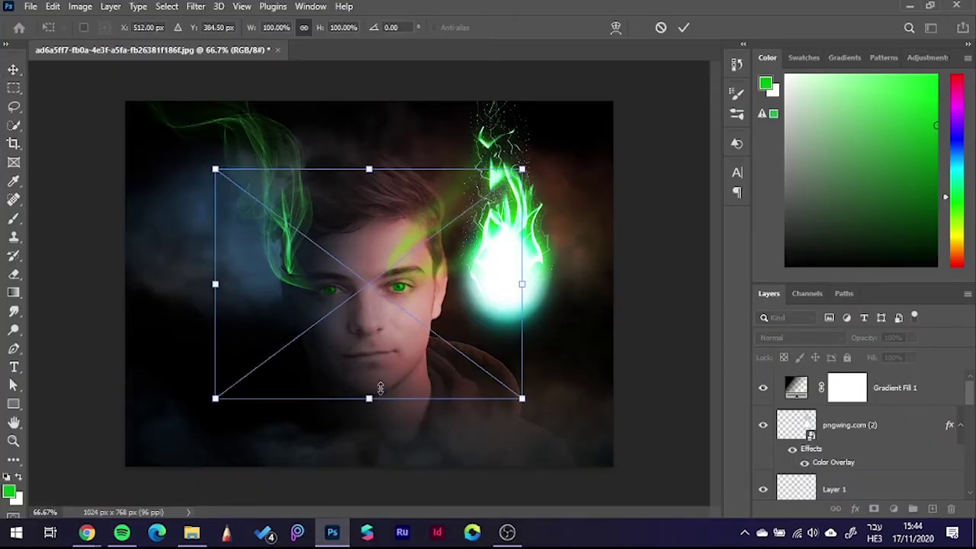
- Move the golden swirl down across the lower portrait and scale it to about 184%
drag(418, 309, 417, 436)
mouse_move(519, 290)
mouse_down()
mouse_move(574, 259)
mouse_move(648, 187)
mouse_up()
mouse_move(460, 342)
mouse_down()
mouse_move(458, 299)
mouse_move(460, 321)
mouse_up()
key(Return)
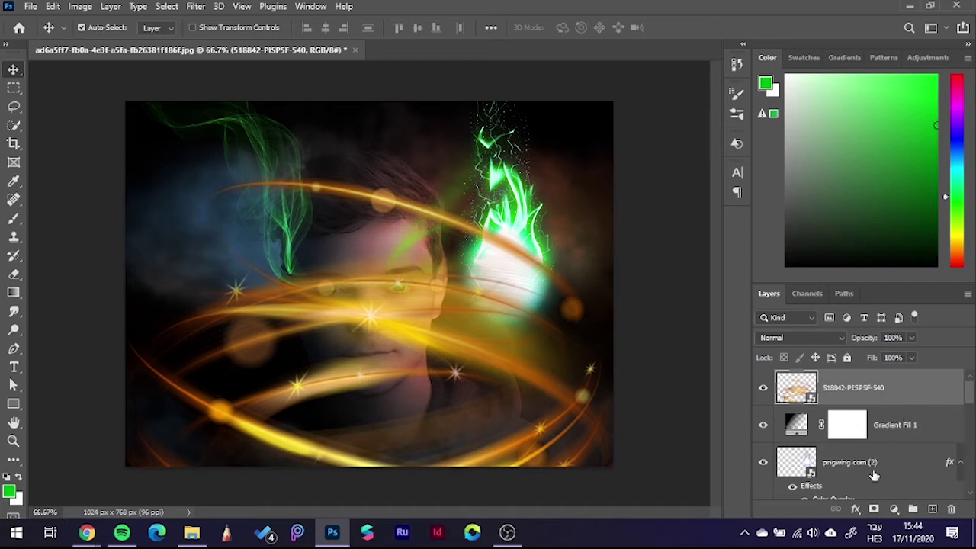
- Add a layer mask to the swirl layer and load the man's silhouette as a selection
click(874, 509)
scroll(854, 435, down, 1)
scroll(854, 439, down, 2)
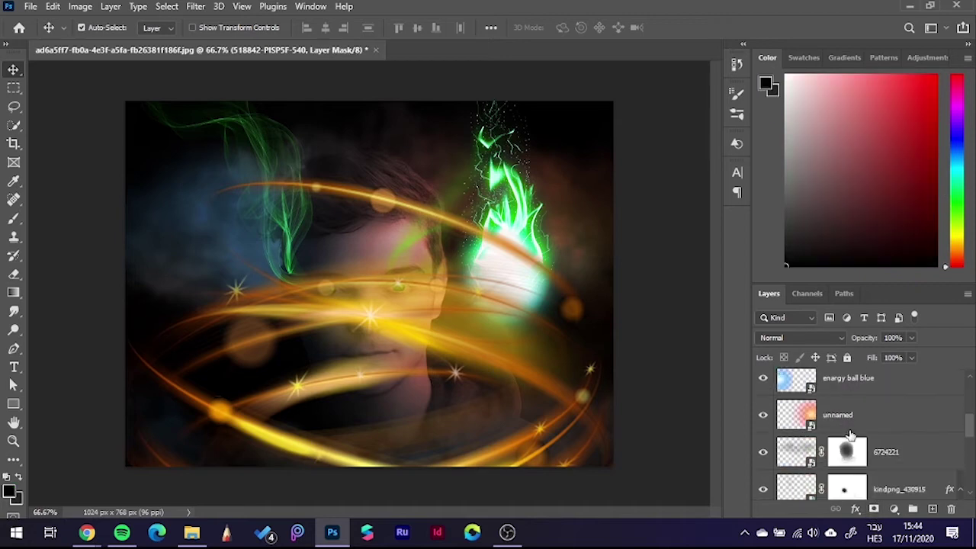
scroll(849, 442, down, 2)
scroll(849, 443, down, 5)
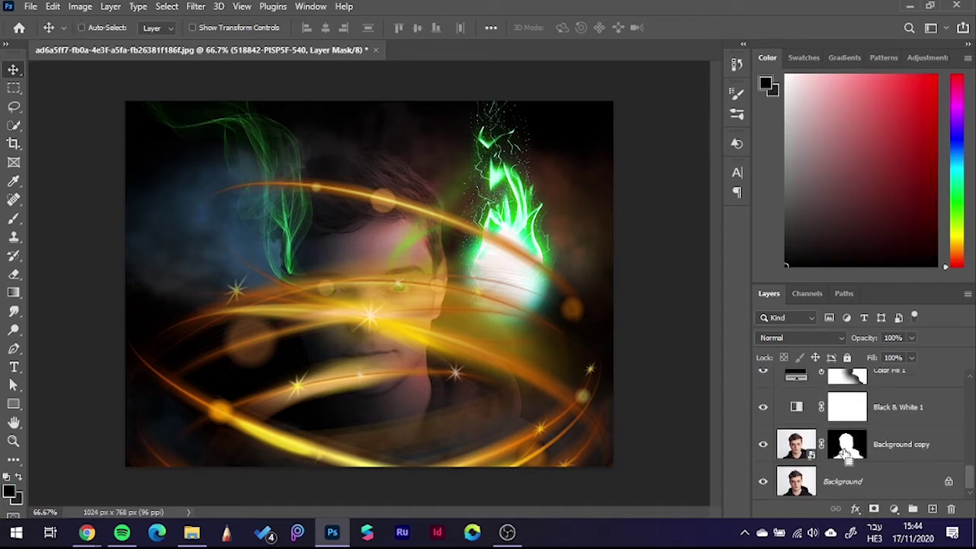
ctrl+click(847, 452)
scroll(843, 447, up, 3)
scroll(839, 441, up, 3)
scroll(835, 435, up, 3)
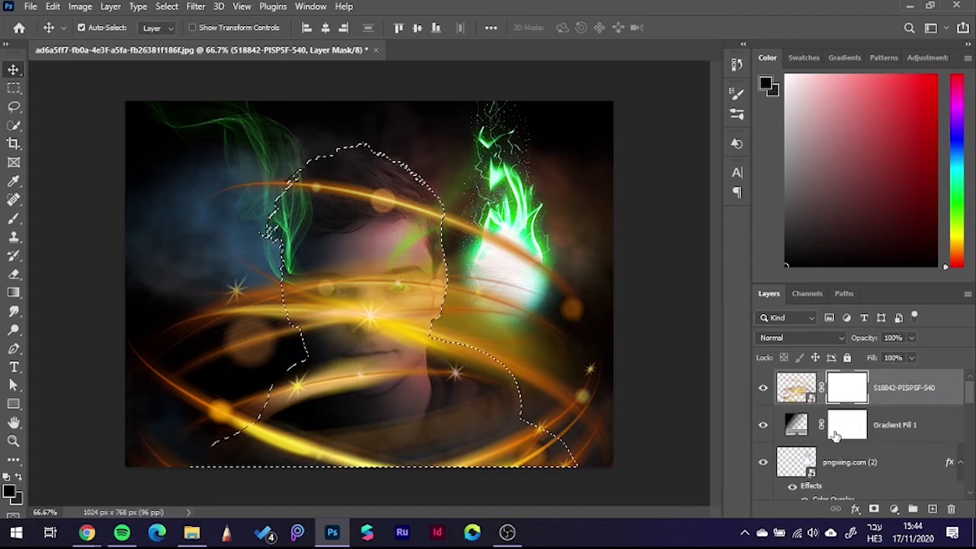
- Rasterize the swirl layer and erase the swirls over his face and neck with a 150 px eraser
click(15, 275)
mouse_move(315, 262)
mouse_down()
mouse_move(345, 252)
mouse_move(327, 179)
mouse_move(353, 161)
mouse_move(367, 226)
mouse_move(364, 236)
mouse_move(353, 216)
mouse_move(363, 225)
mouse_move(353, 266)
mouse_move(351, 229)
mouse_move(356, 338)
mouse_move(344, 359)
mouse_move(349, 348)
mouse_move(405, 355)
mouse_move(315, 349)
mouse_move(374, 239)
mouse_move(359, 316)
mouse_move(338, 262)
mouse_up()
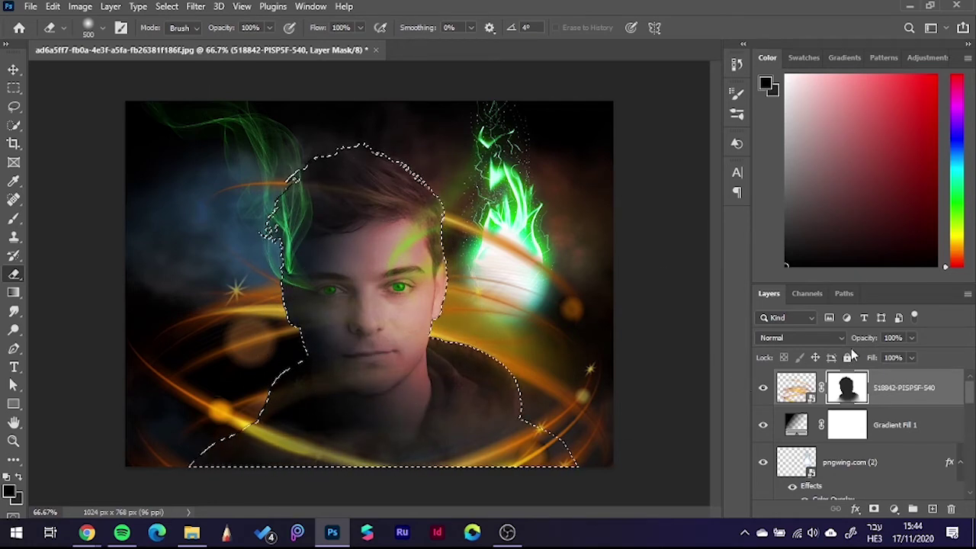
right_click(900, 392)
click(806, 275)
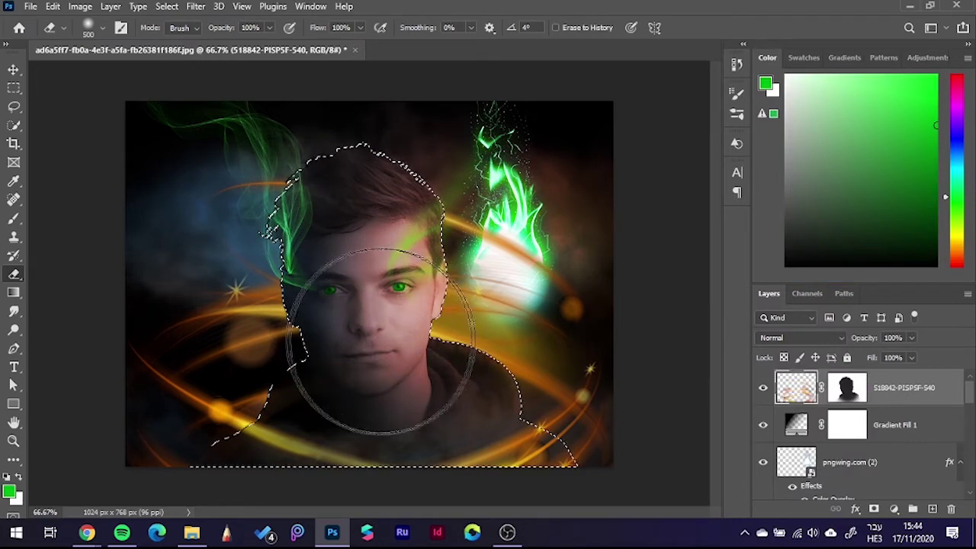
key(bracketleft)
key(bracketleft)
key(bracketleft)
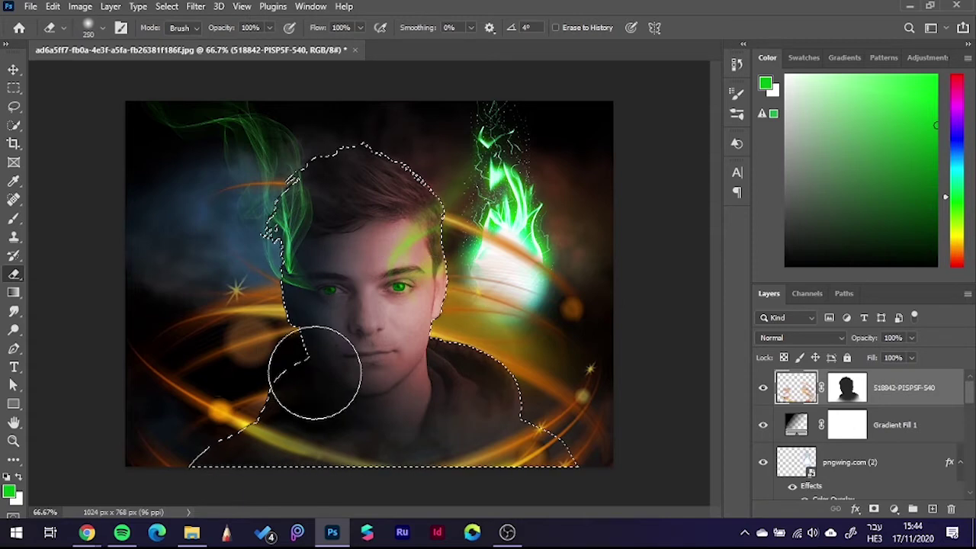
key(bracketleft)
key(bracketleft)
mouse_move(282, 397)
mouse_down()
mouse_move(375, 382)
mouse_move(359, 330)
mouse_up()
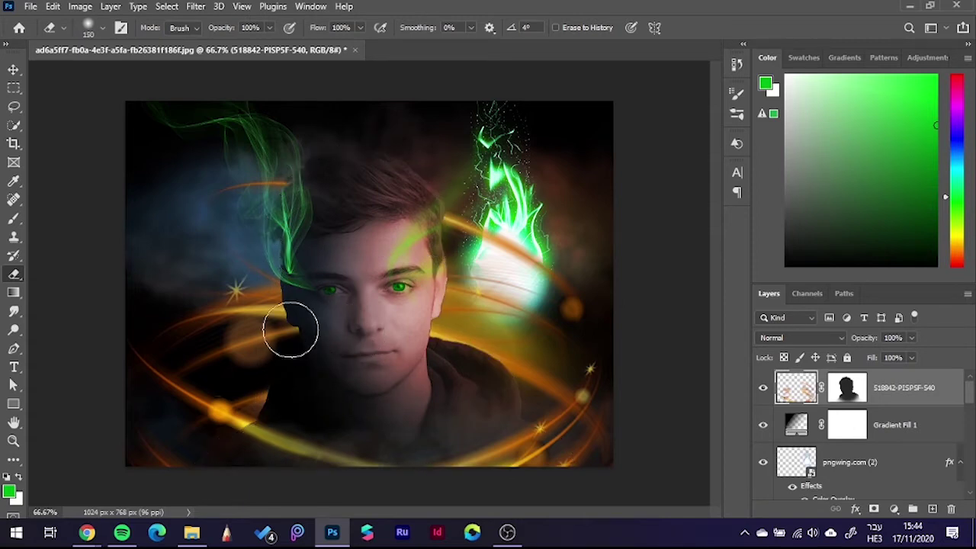
click(13, 69)
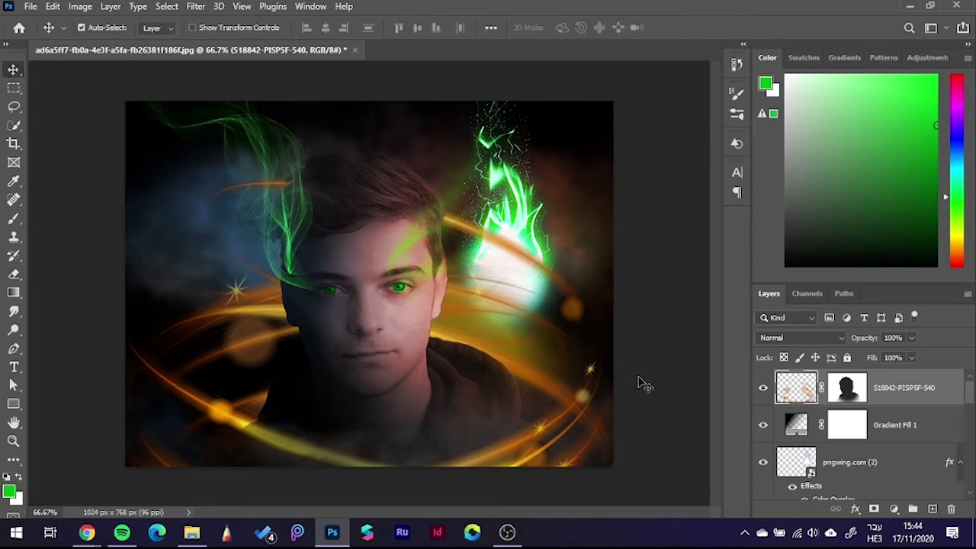
click(696, 372)
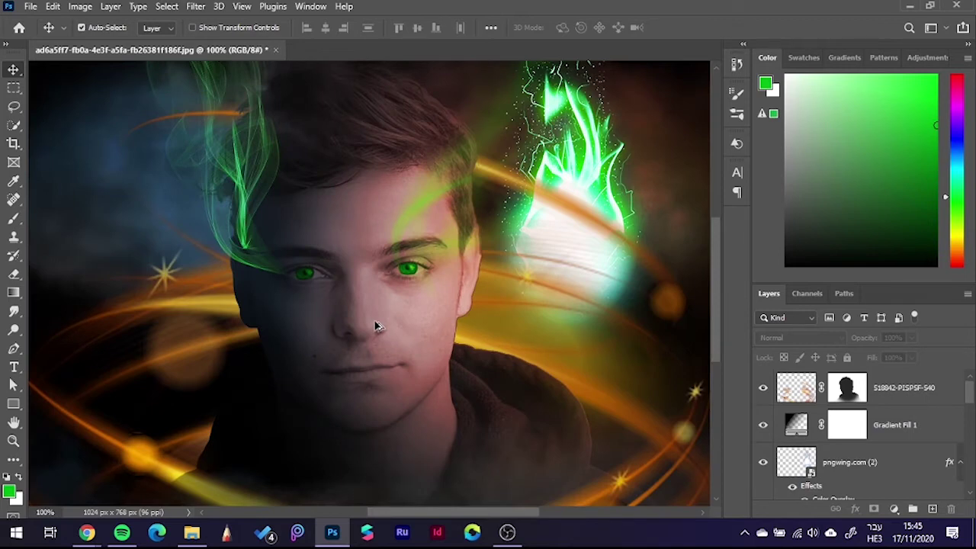
scroll(376, 326, up, 1)
scroll(376, 326, down, 1)
scroll(339, 305, up, 1)
scroll(323, 331, up, 1)
scroll(323, 331, up, 1)
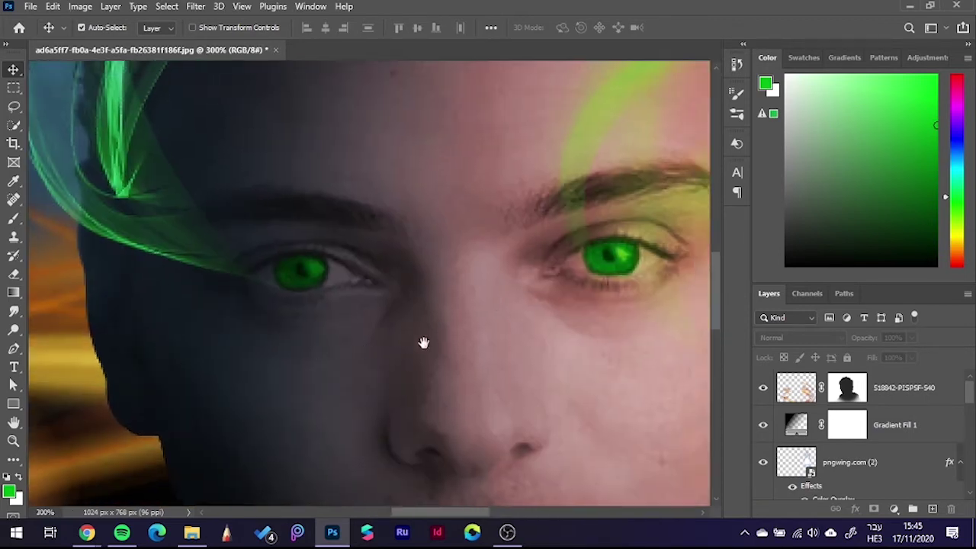
scroll(435, 305, down, 1)
scroll(458, 312, down, 2)
scroll(499, 384, up, 1)
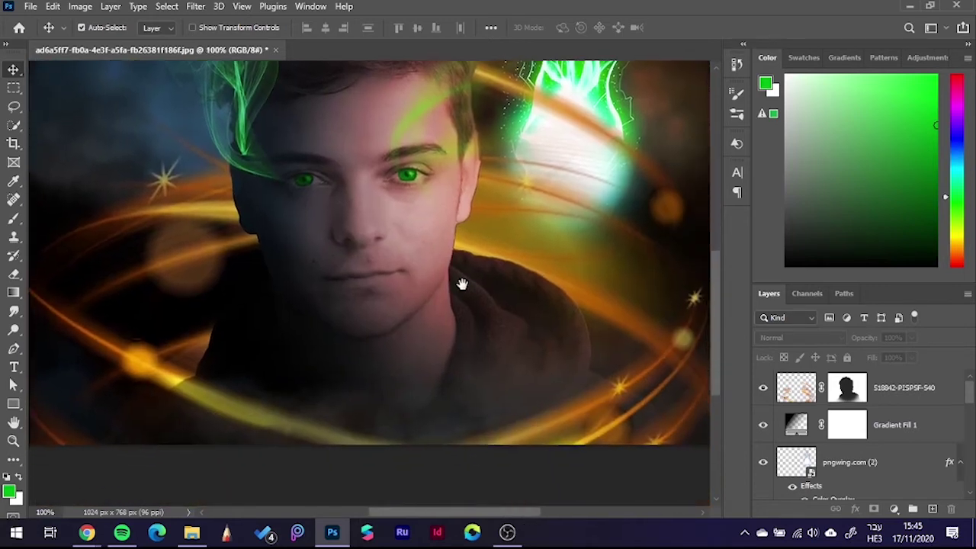
scroll(461, 285, down, 2)
scroll(491, 320, down, 4)
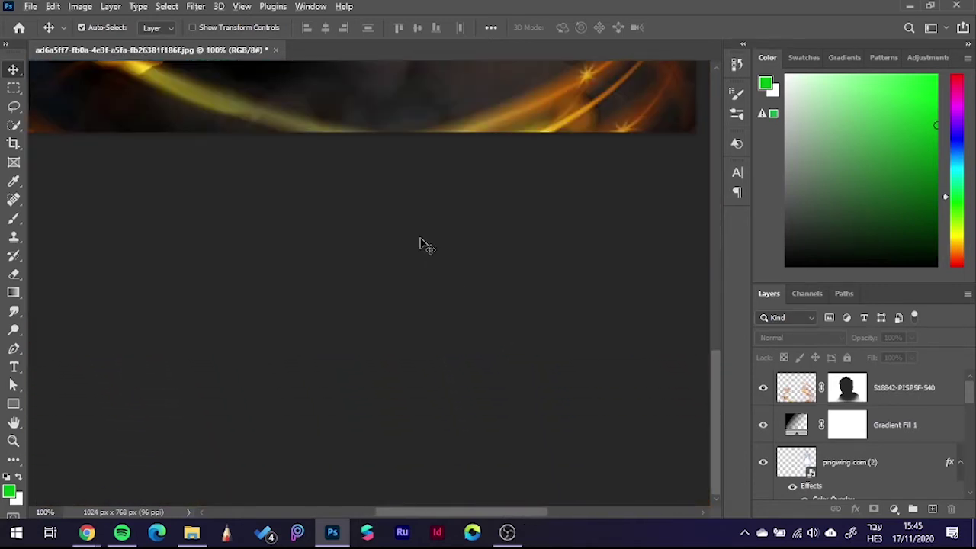
- Rearrange the Layers panel and target the swirl layer's mask for editing
scroll(424, 244, down, 1)
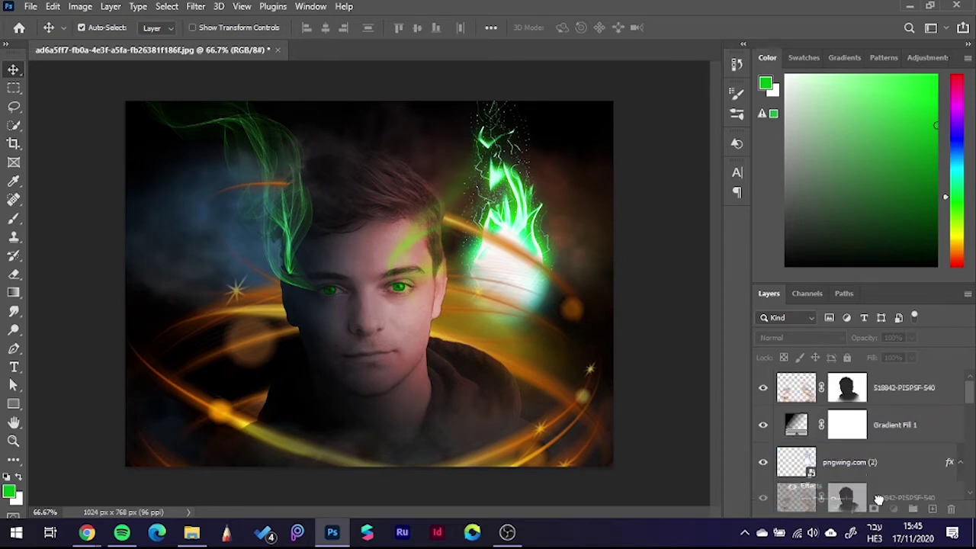
scroll(879, 504, down, 2)
drag(876, 523, 852, 427)
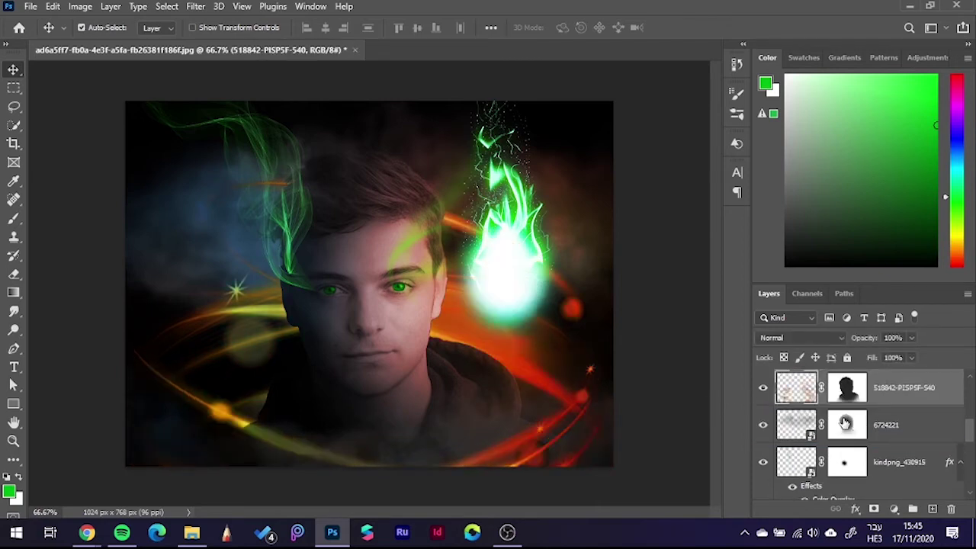
click(679, 354)
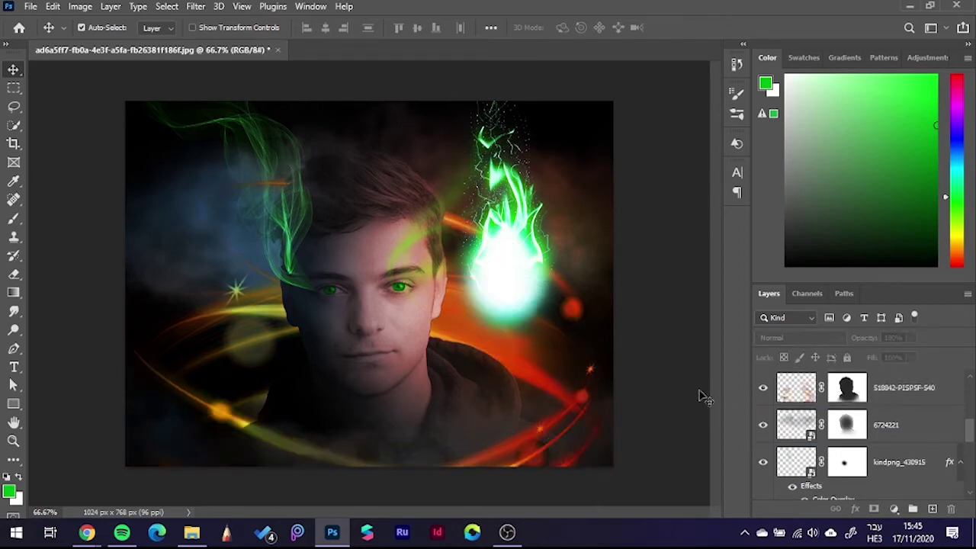
click(847, 391)
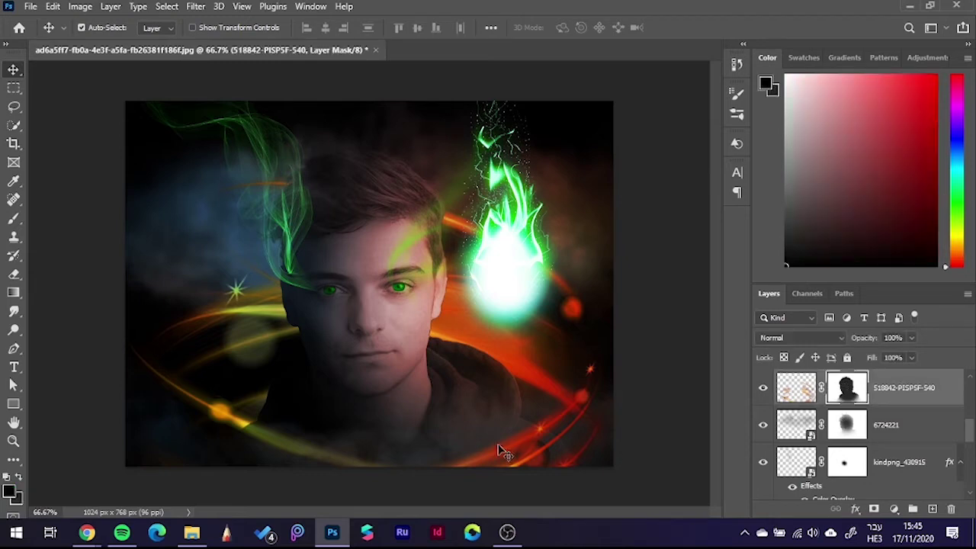
- Choose the Eraser tool and set the foreground colour to white #ffffff
click(14, 221)
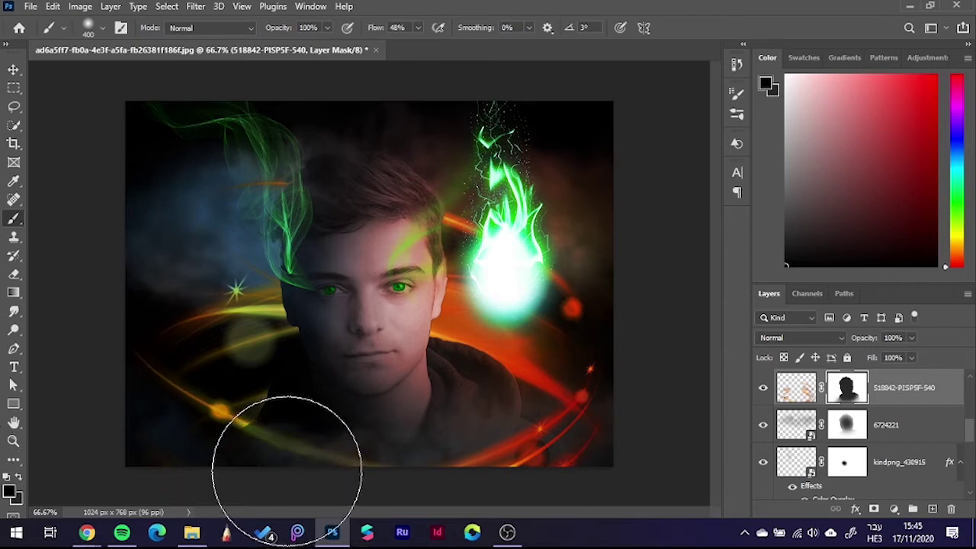
click(13, 276)
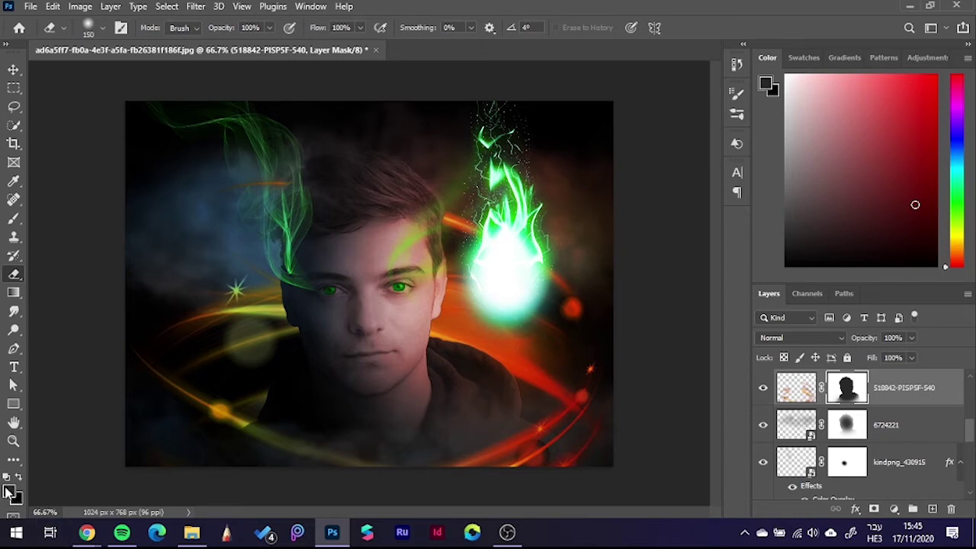
click(9, 492)
text(ffffff)
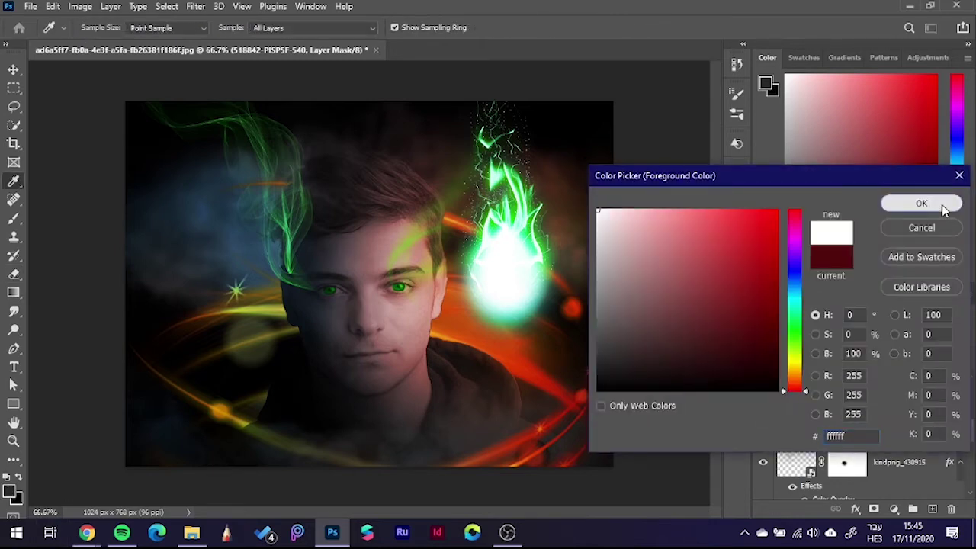
click(922, 203)
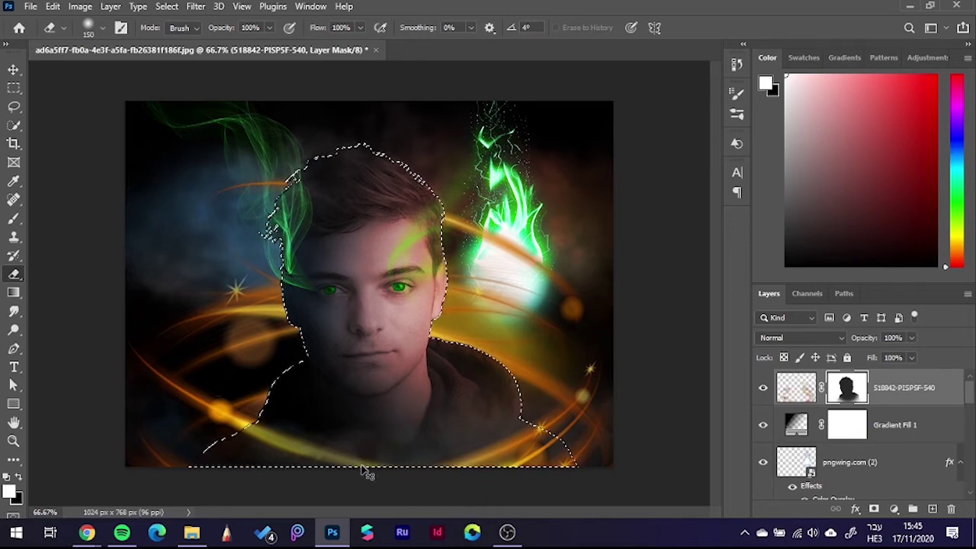
- Delete the swirl layer's old mask, convert it to a Smart Object, then rasterize it
right_click(853, 389)
click(856, 282)
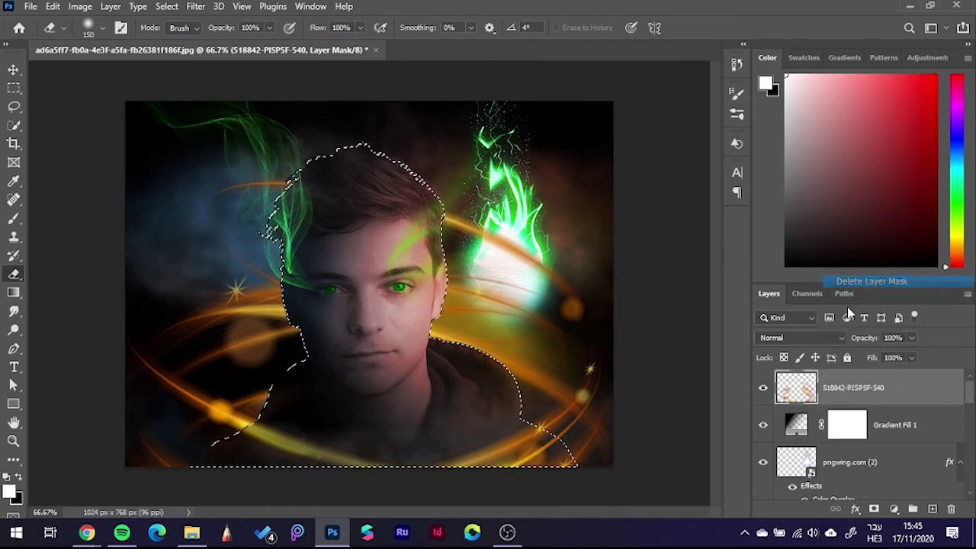
right_click(895, 381)
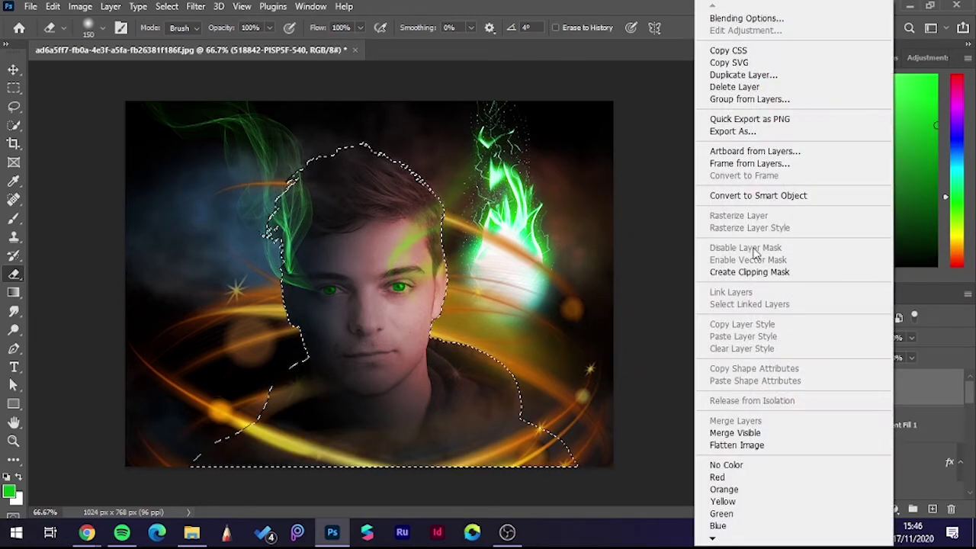
click(779, 199)
right_click(856, 399)
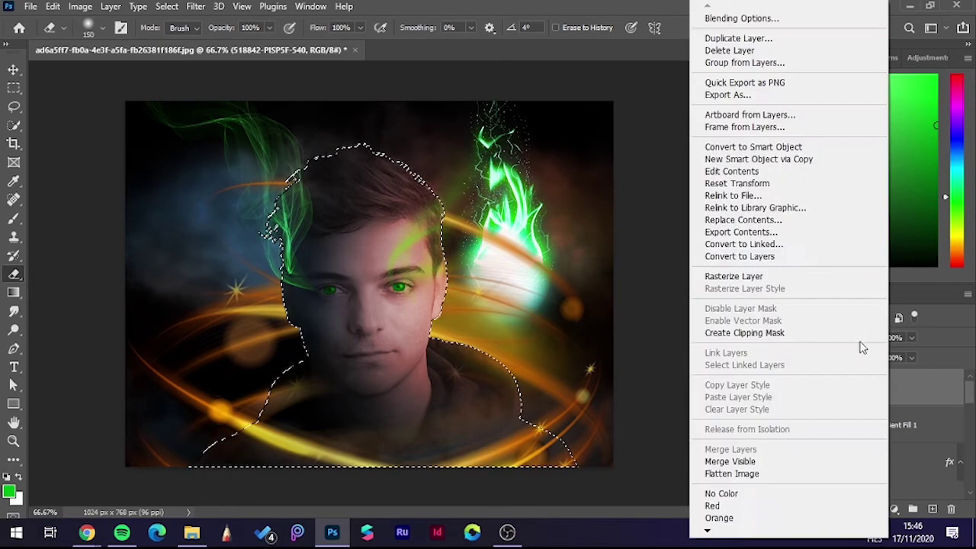
click(765, 276)
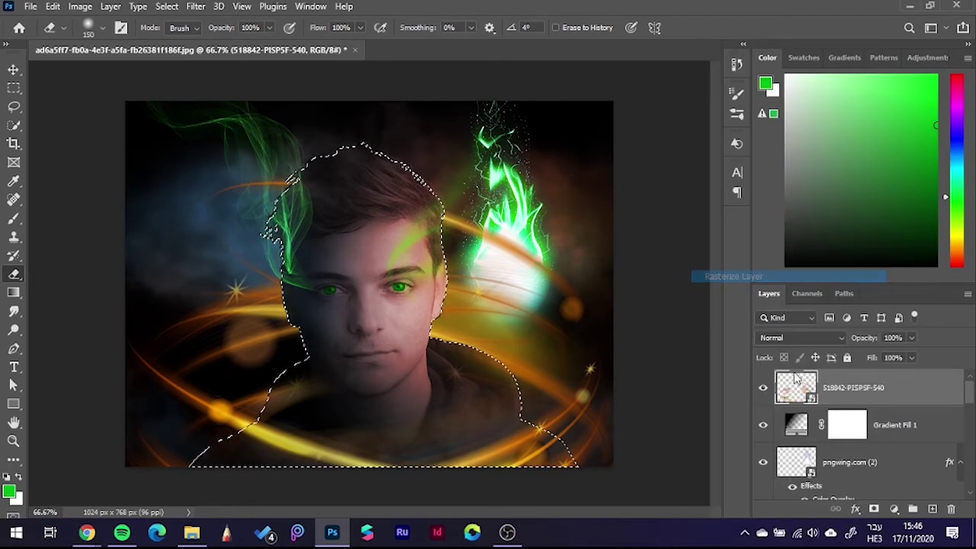
- Add a fresh layer mask to the rasterized swirl layer
click(874, 509)
scroll(847, 427, down, 1)
scroll(849, 428, down, 1)
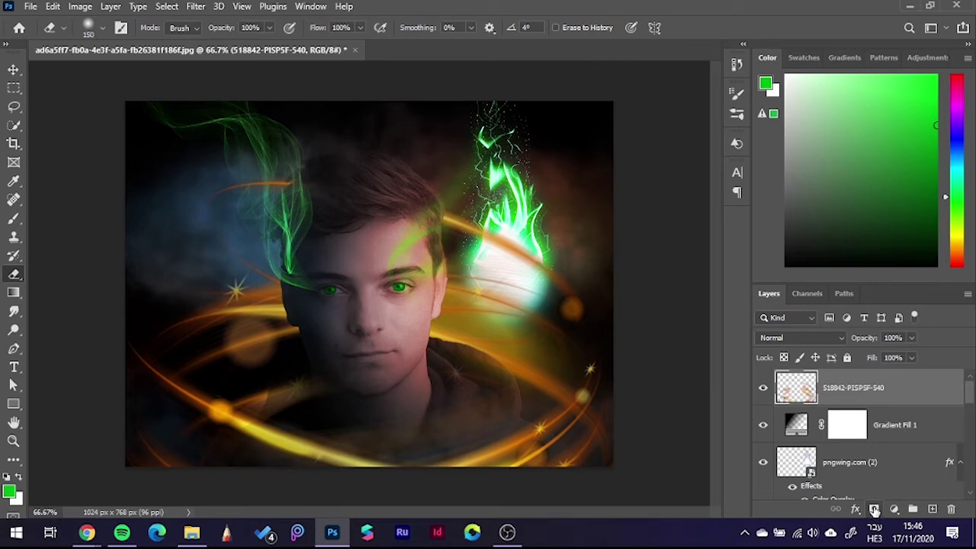
click(874, 509)
scroll(859, 444, down, 1)
scroll(856, 448, down, 1)
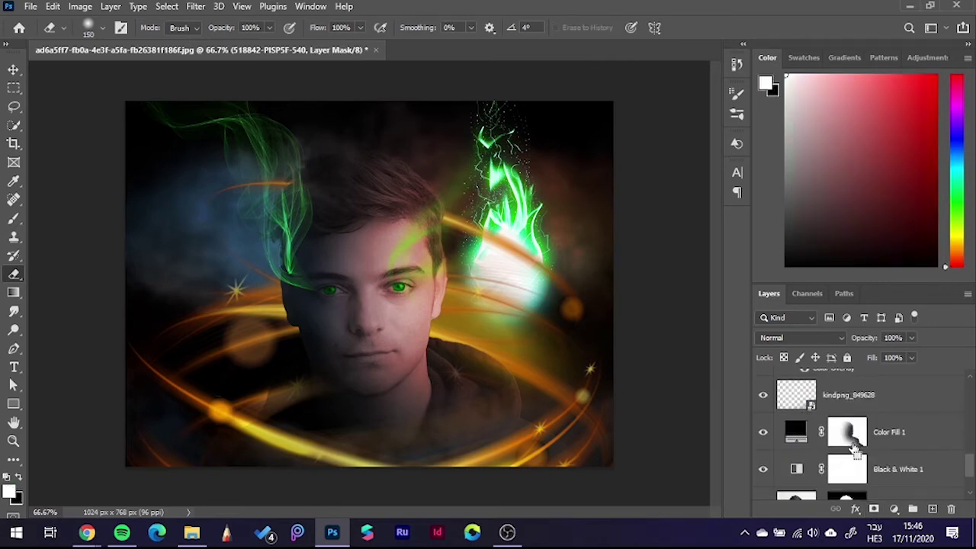
scroll(854, 450, down, 1)
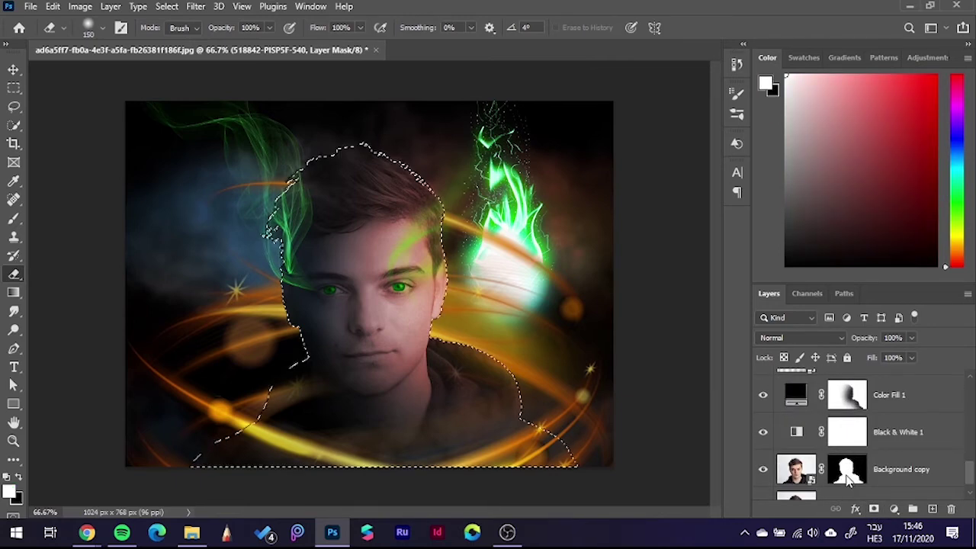
scroll(848, 473, up, 2)
scroll(854, 450, up, 2)
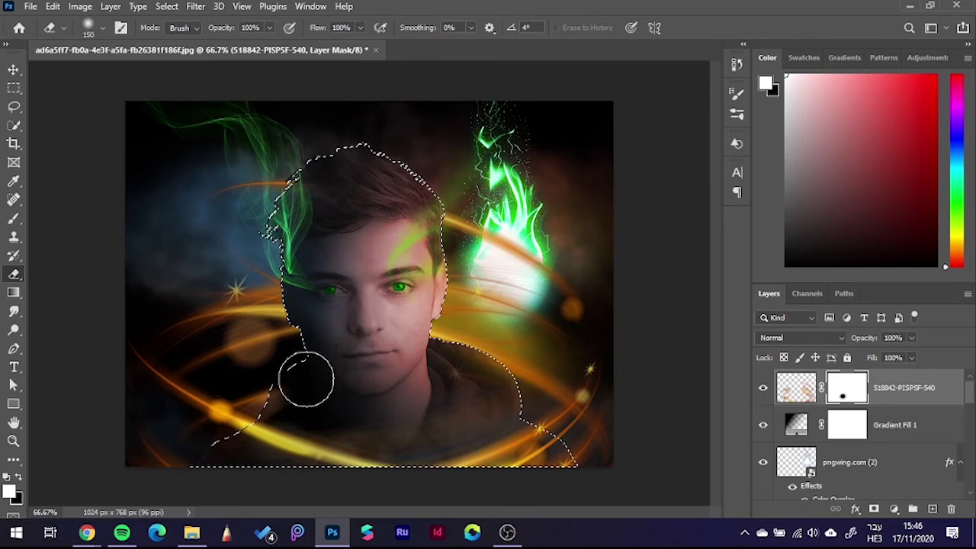
scroll(298, 389, up, 1)
scroll(295, 388, up, 1)
- Erase the swirl beside the chin and shoulder with a smaller eraser, then deselect
key(bracketleft)
key(bracketleft)
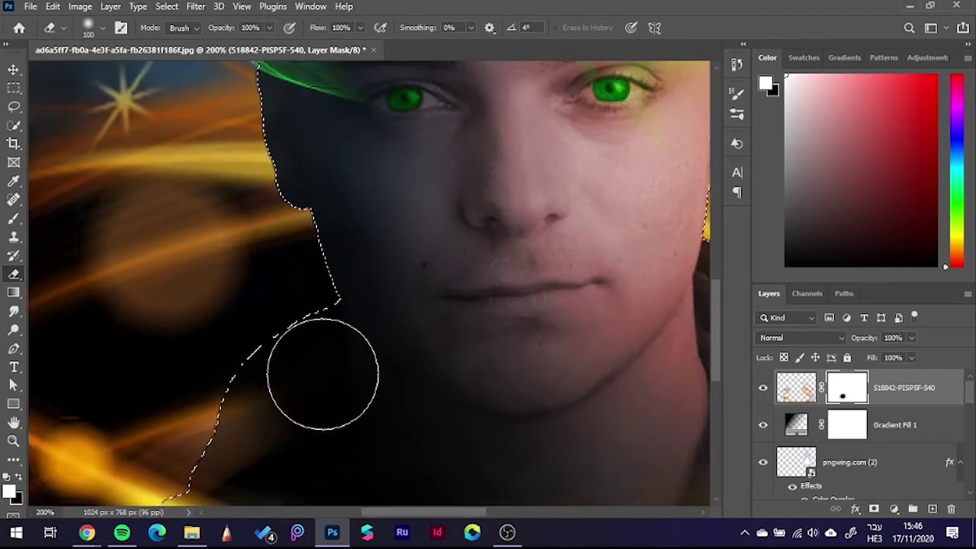
key(bracketleft)
key(bracketleft)
key(bracketleft)
key(bracketleft)
key(bracketleft)
mouse_move(278, 400)
mouse_down()
mouse_move(262, 442)
mouse_move(229, 453)
mouse_move(248, 386)
mouse_move(231, 450)
mouse_up()
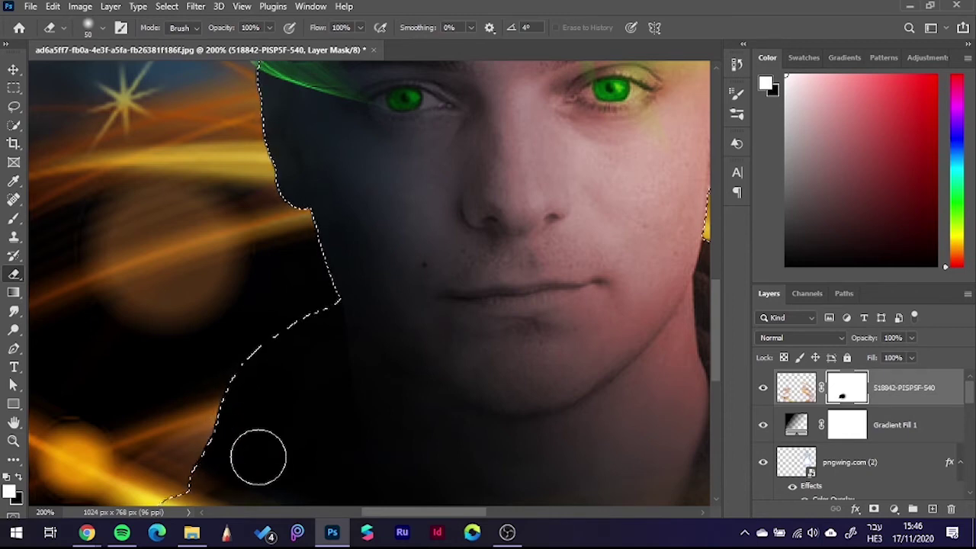
mouse_move(514, 388)
mouse_down()
mouse_move(414, 222)
mouse_move(291, 305)
mouse_up()
scroll(286, 306, down, 1)
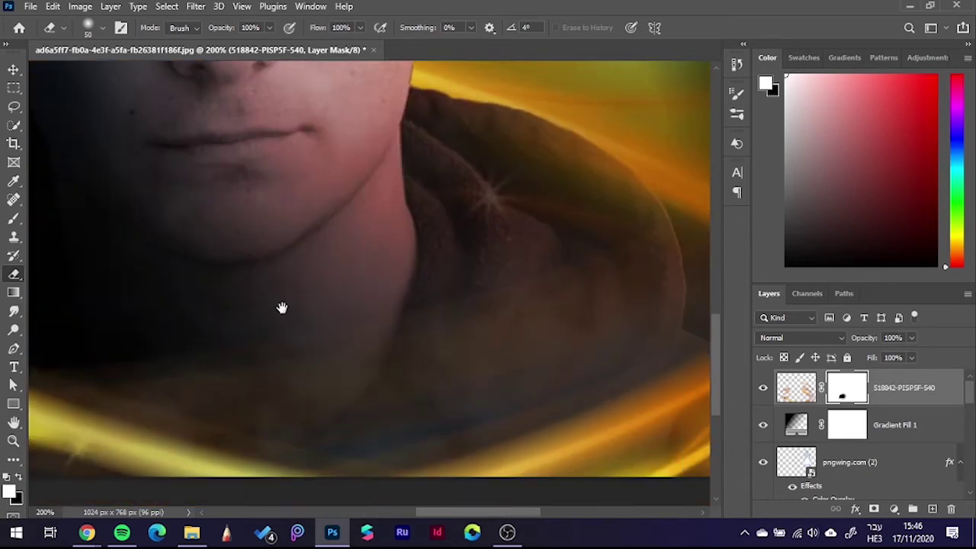
scroll(386, 290, down, 1)
scroll(364, 318, down, 1)
scroll(325, 375, down, 1)
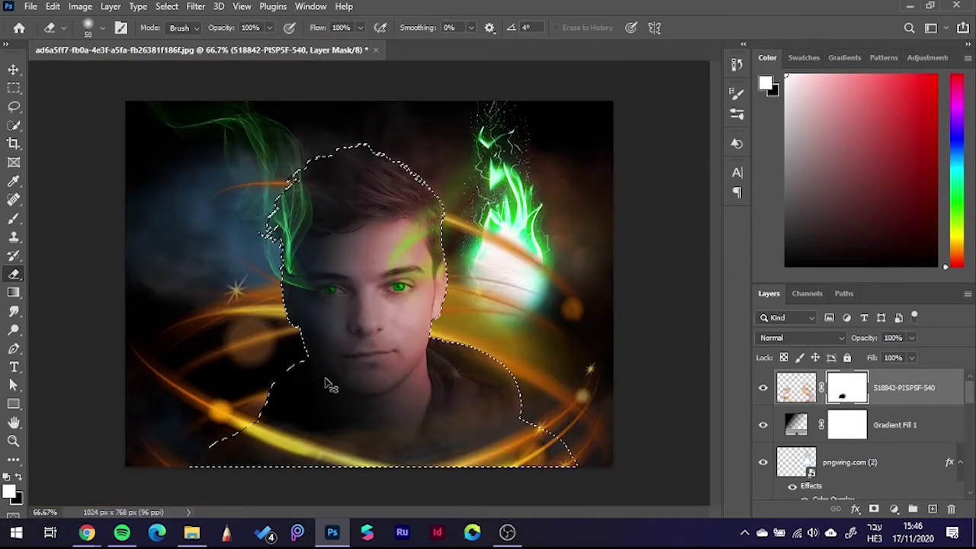
key(ctrl+d)
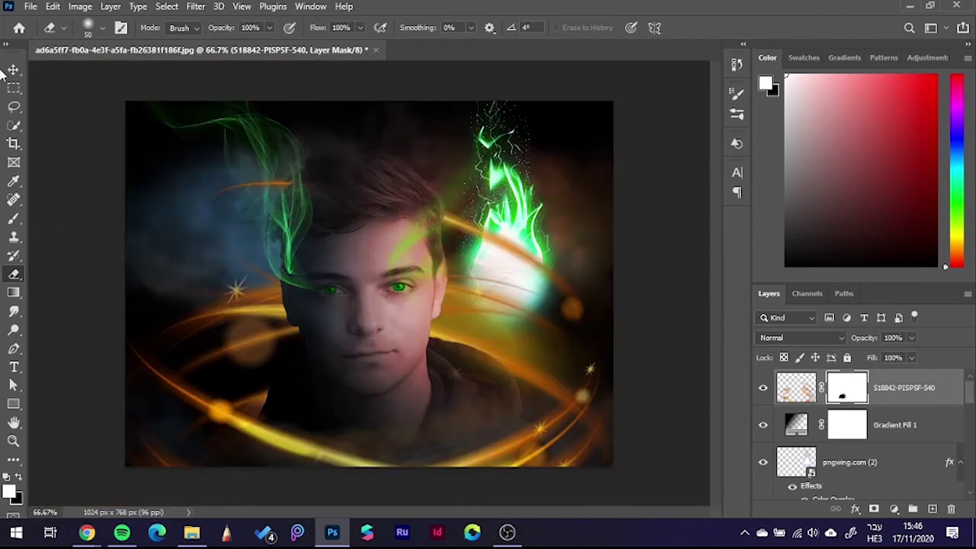
- Place the swirl layer below Gradient Fill 1 with Hard Light blending and add a layer effect
click(13, 69)
click(304, 361)
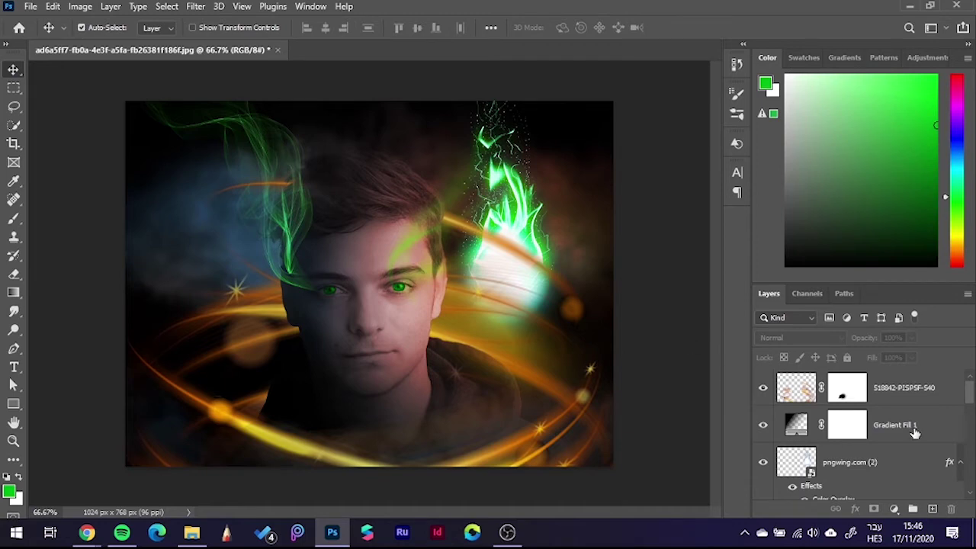
drag(899, 386, 875, 448)
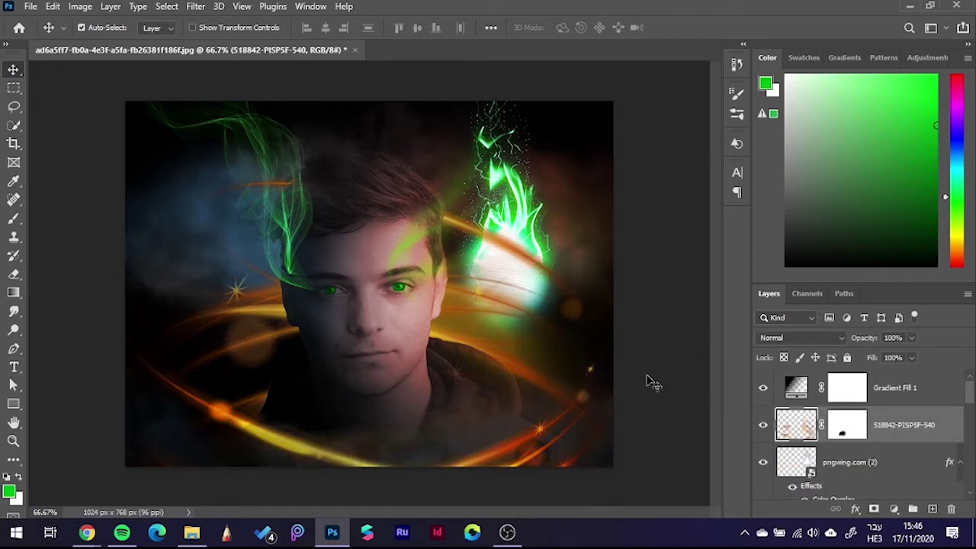
click(792, 342)
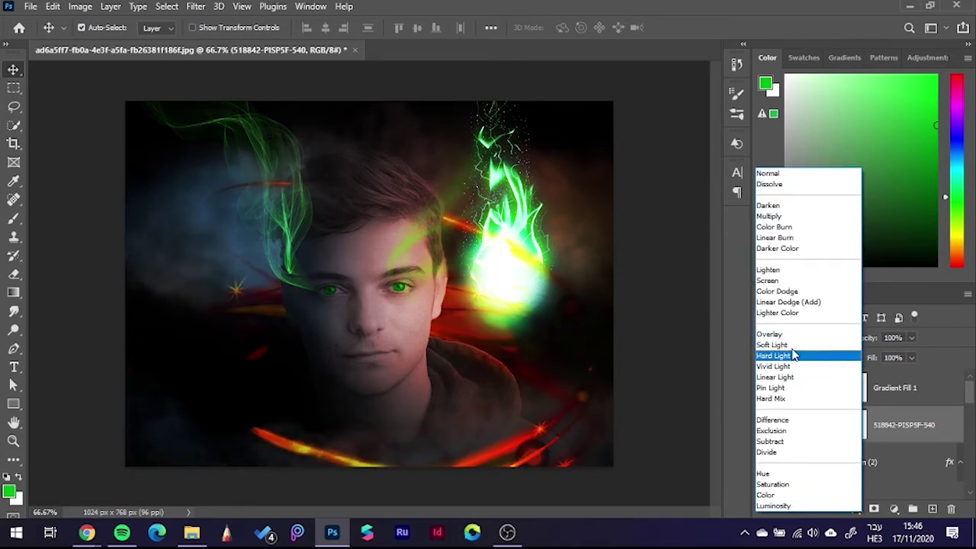
click(794, 359)
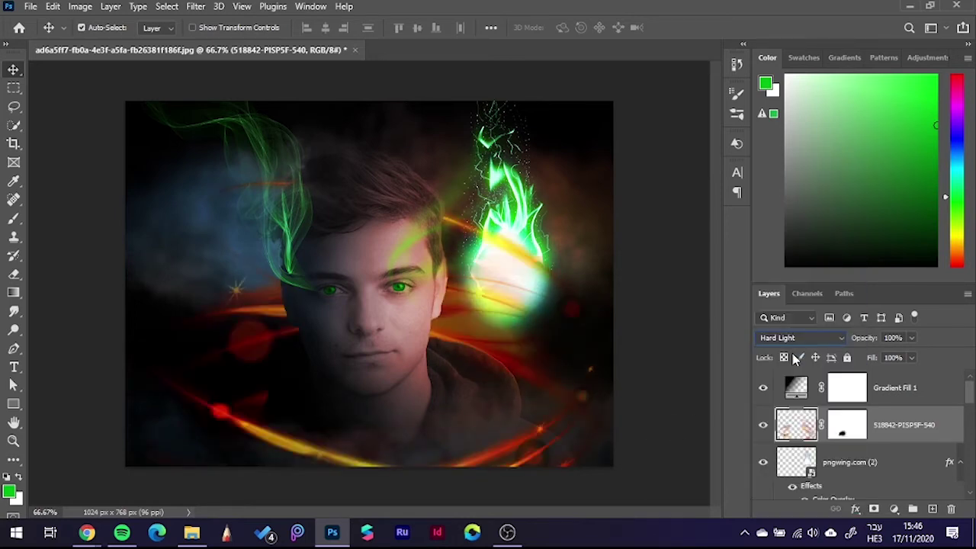
click(863, 510)
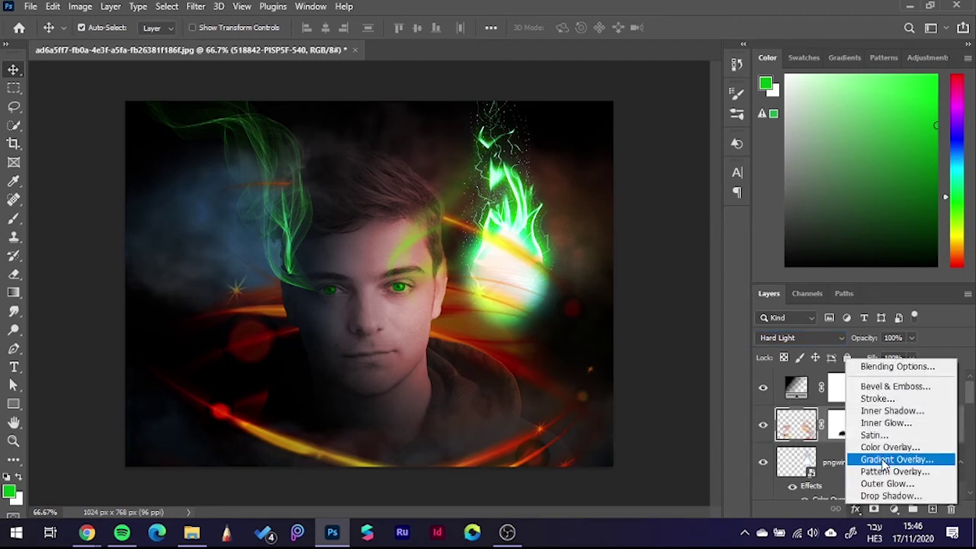
click(883, 447)
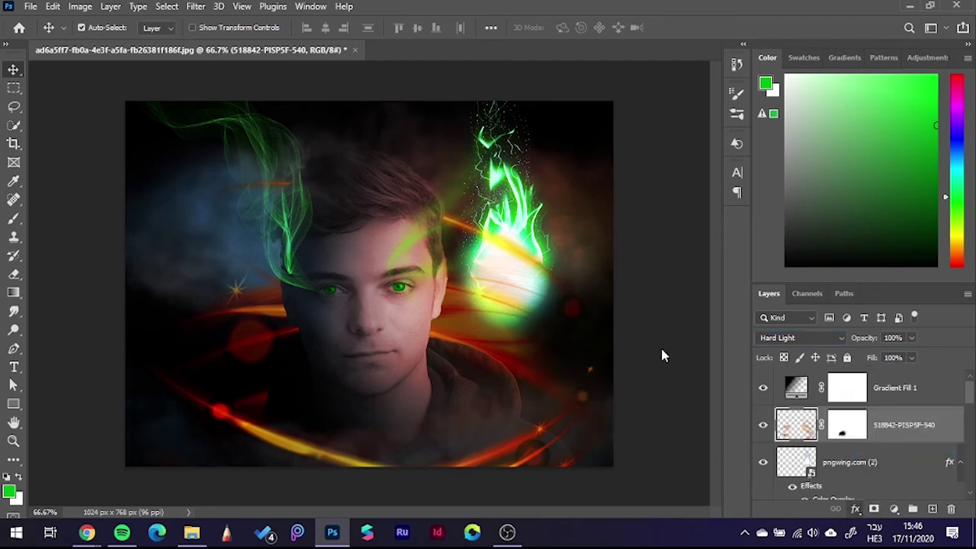
- Preview the Color Overlay in Normal and Screen modes, then return it to Overlay
drag(730, 171, 843, 292)
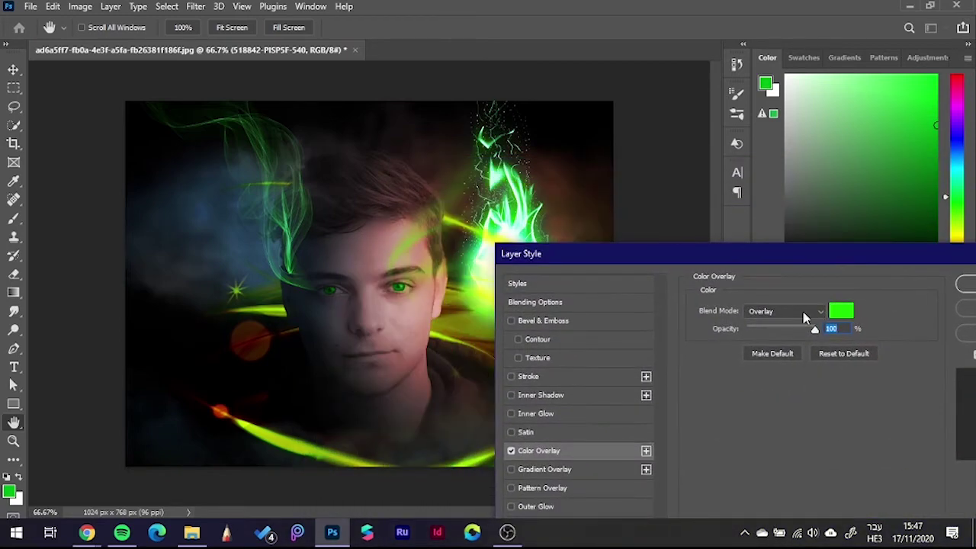
click(804, 317)
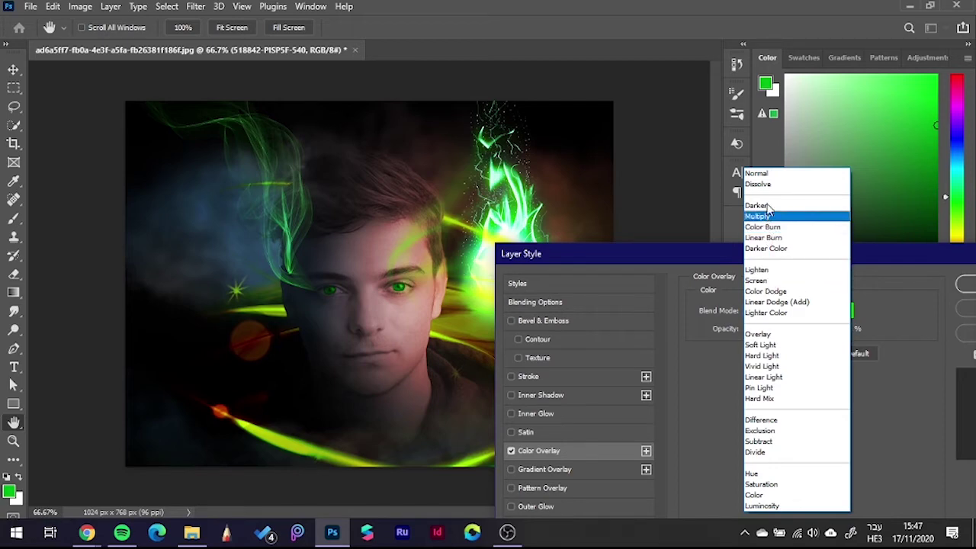
click(758, 174)
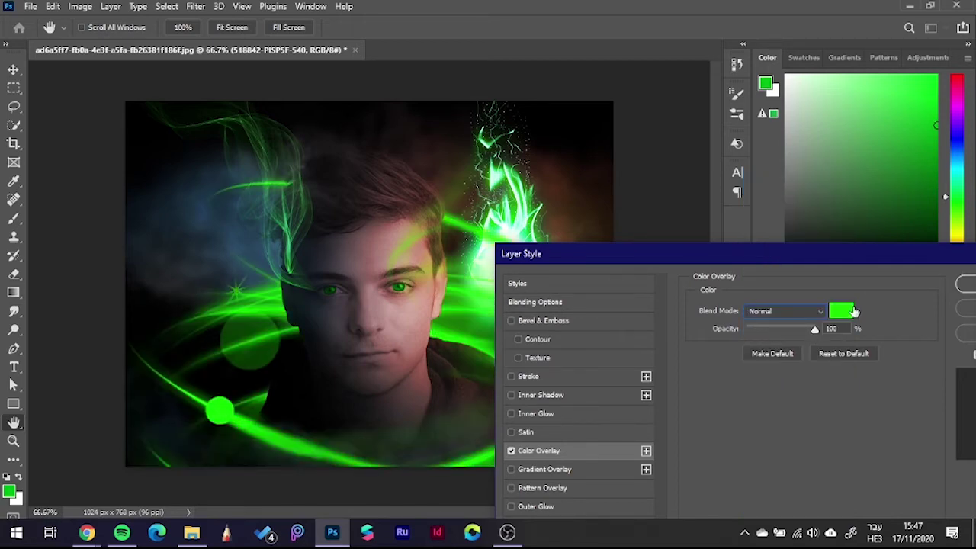
click(817, 318)
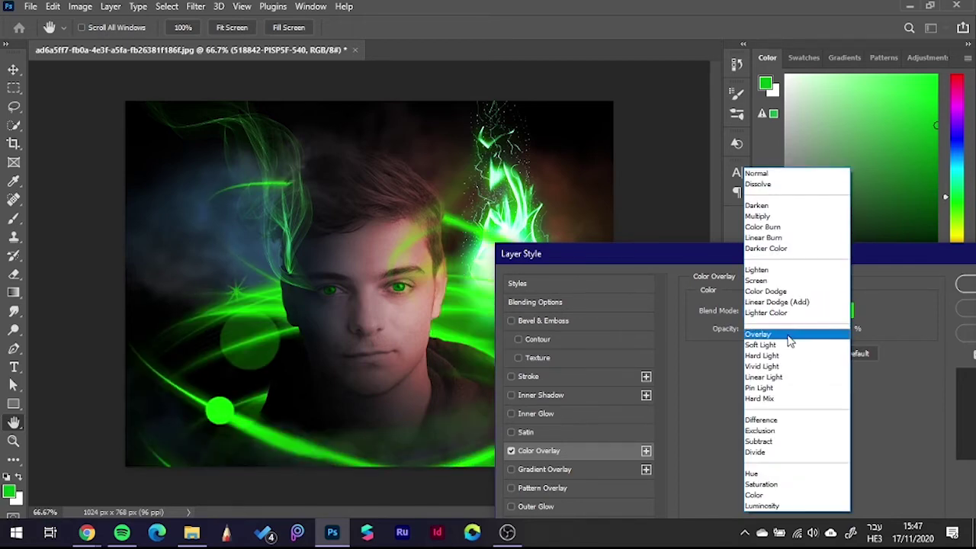
click(762, 281)
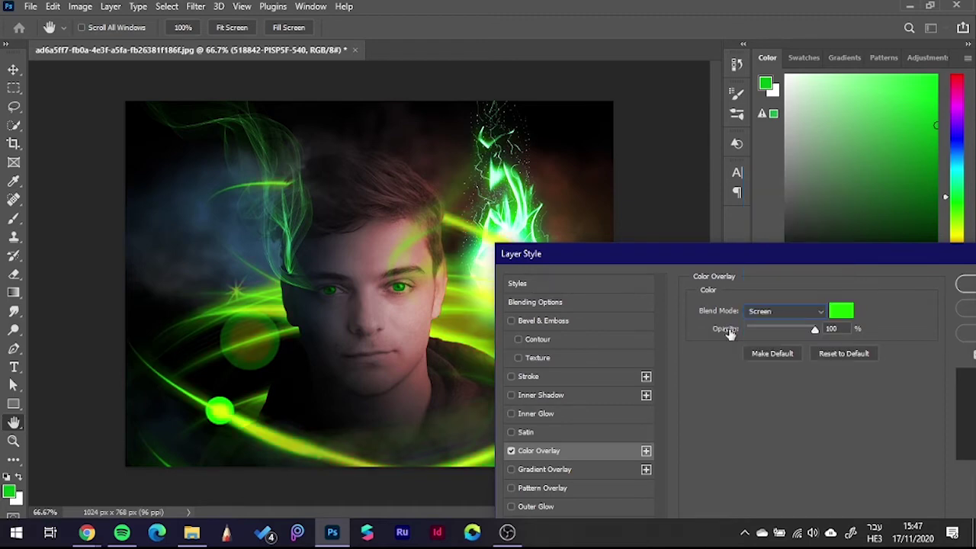
click(755, 317)
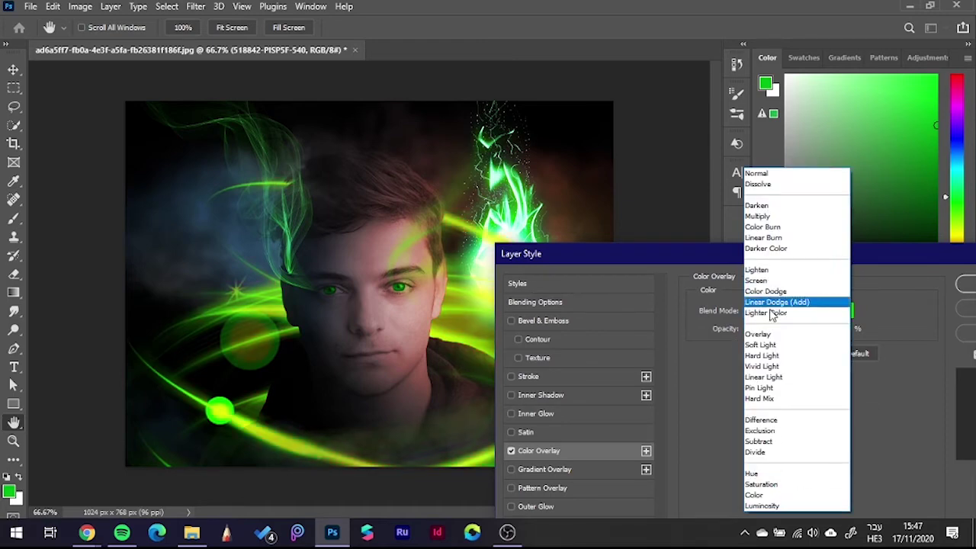
click(769, 329)
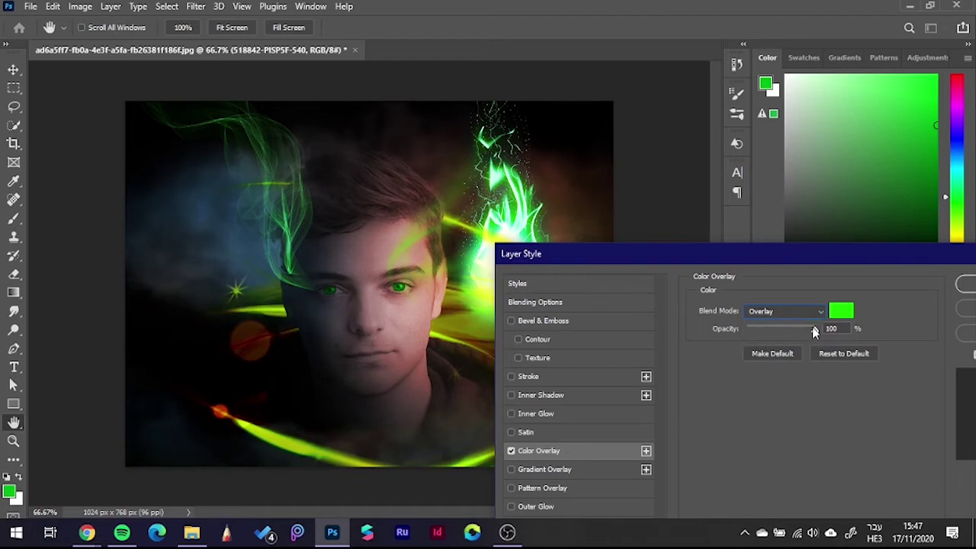
- Set the Color Overlay colour to a fully bright, saturated green (18ff00)
click(837, 320)
click(768, 291)
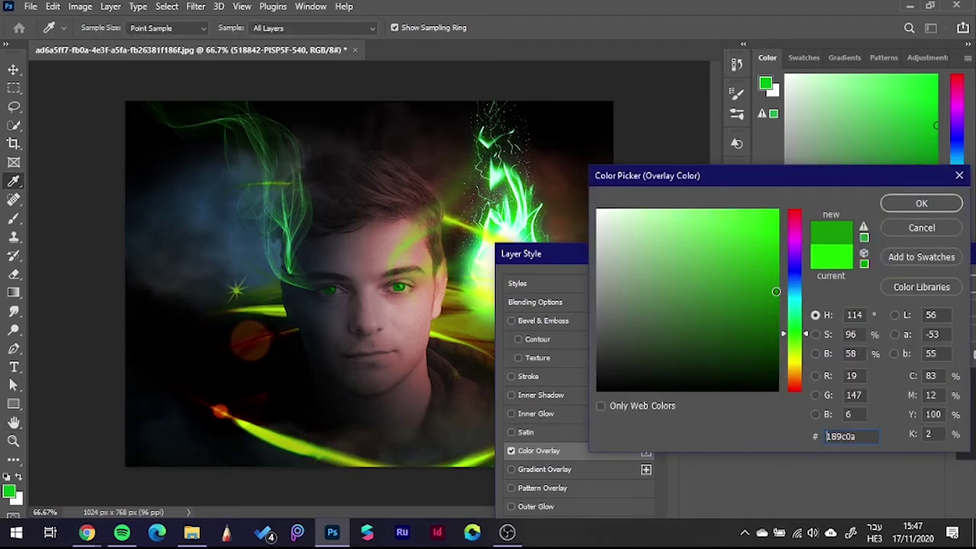
mouse_move(769, 291)
mouse_down()
mouse_move(725, 221)
mouse_move(789, 202)
mouse_up()
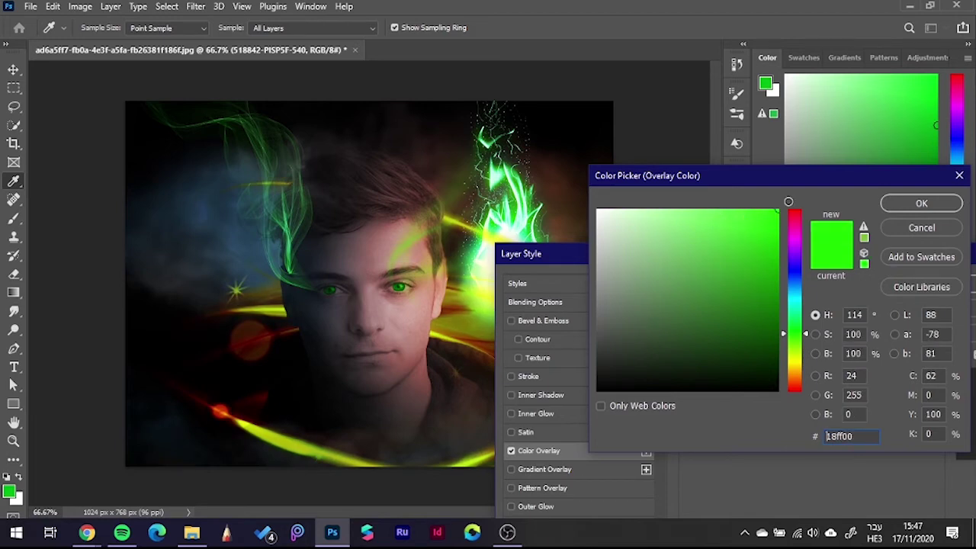
click(922, 204)
- Preview Soft Light, Hard Light, Vivid Light and Linear Light blending for the green overlay
click(785, 313)
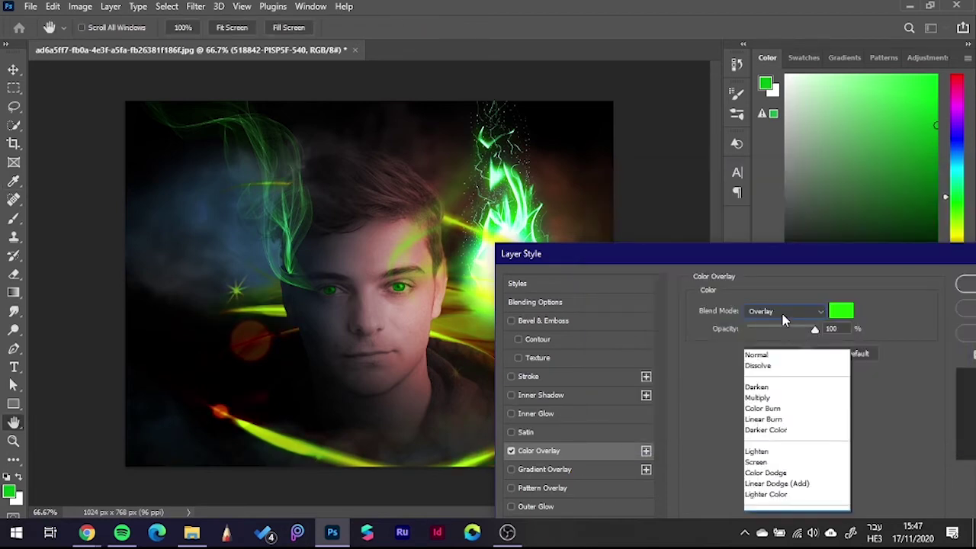
click(769, 346)
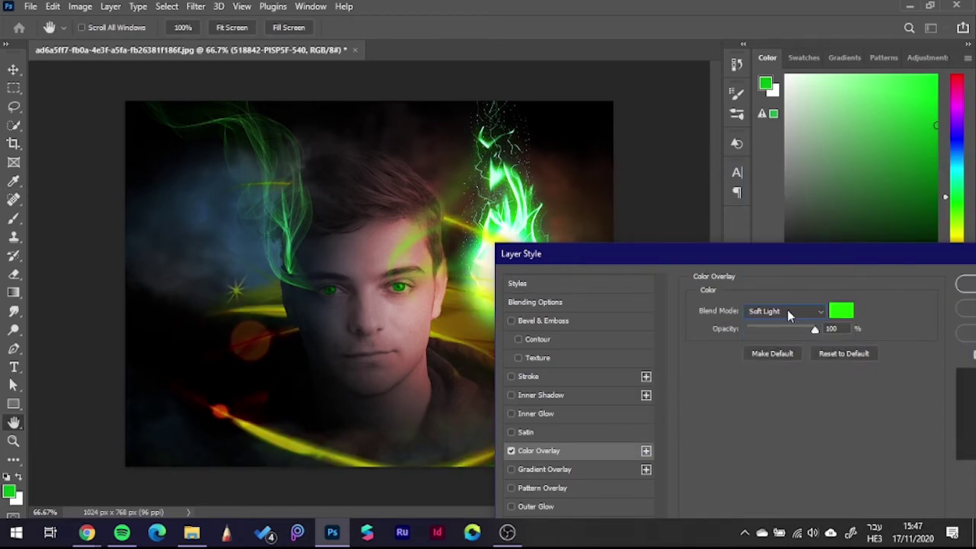
click(790, 312)
click(771, 355)
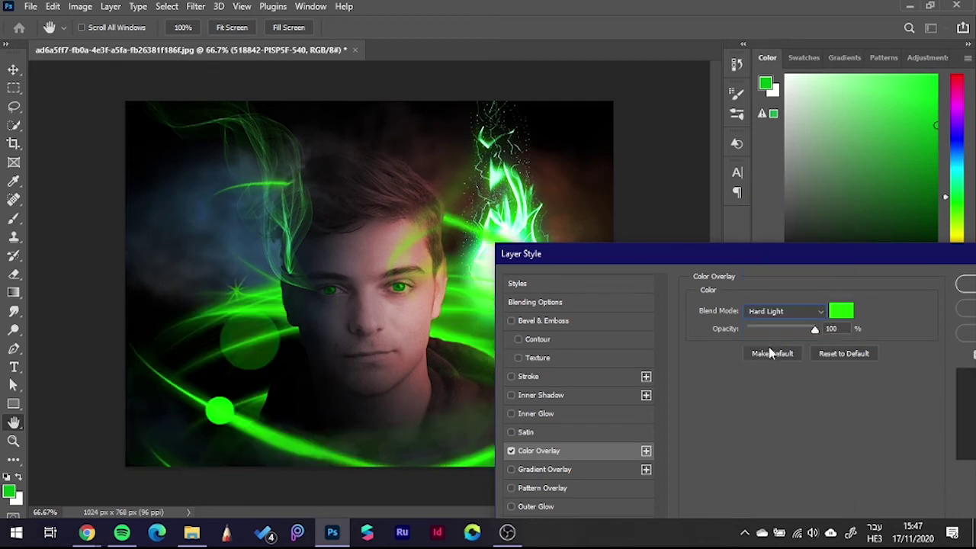
click(781, 309)
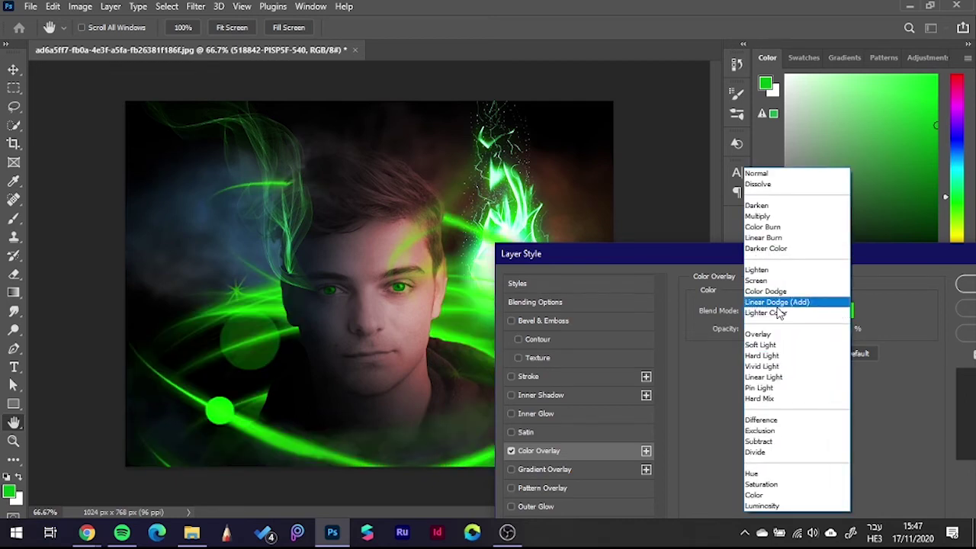
click(766, 367)
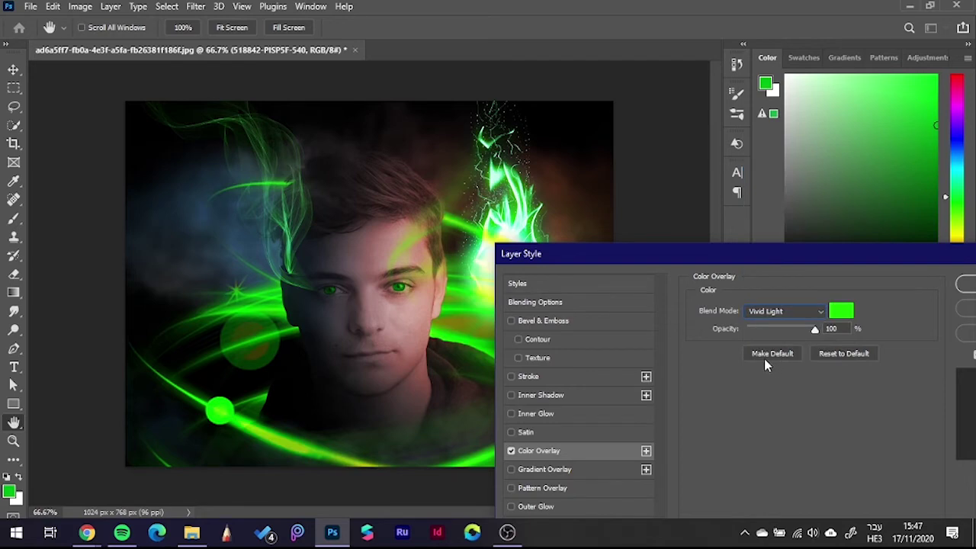
click(779, 311)
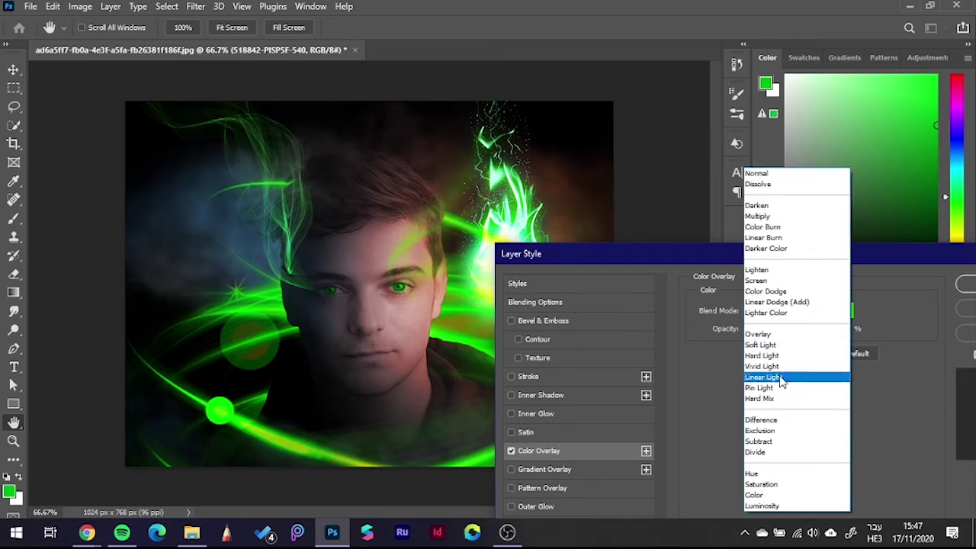
click(777, 379)
- Settle on Linear Dodge (Add) for the green overlay, apply the style, and deselect the layer
drag(793, 254, 725, 292)
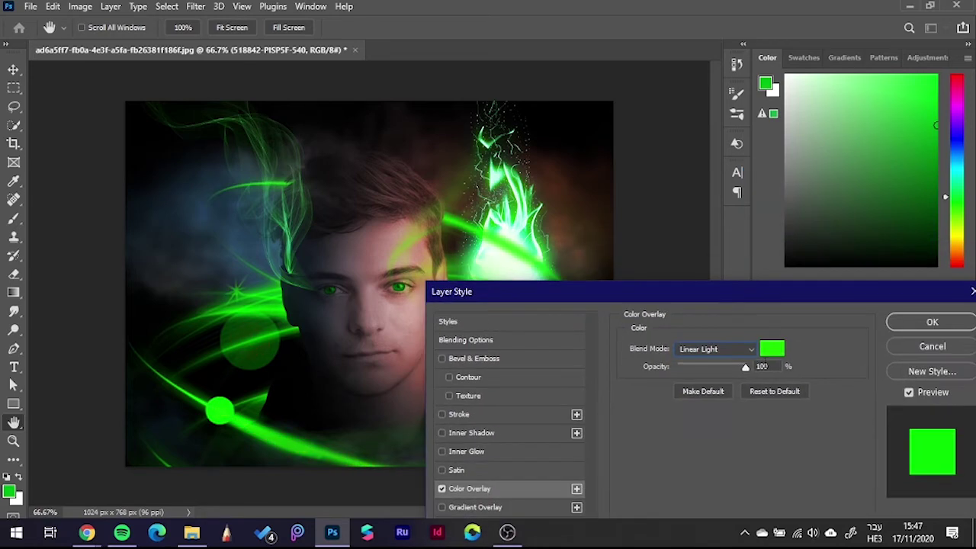
click(742, 350)
click(714, 389)
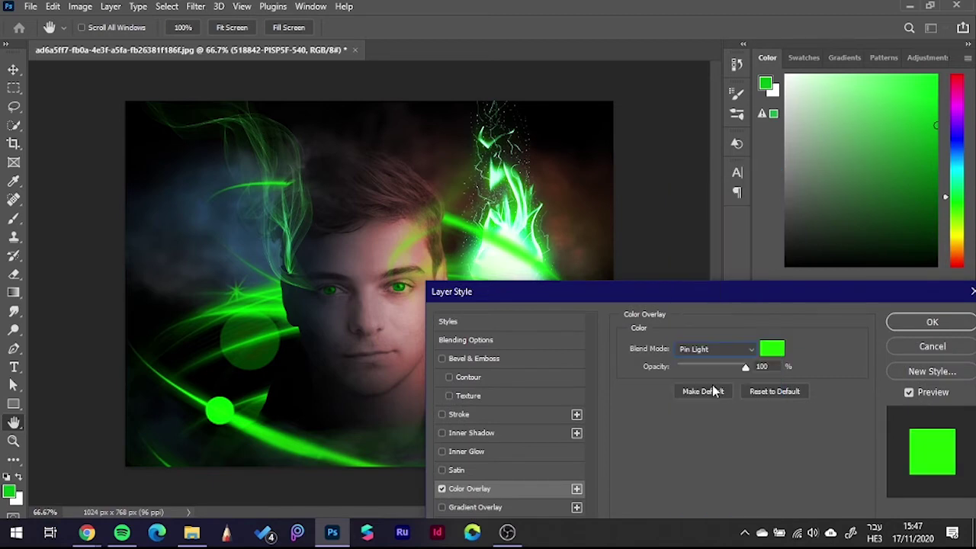
drag(732, 291, 790, 268)
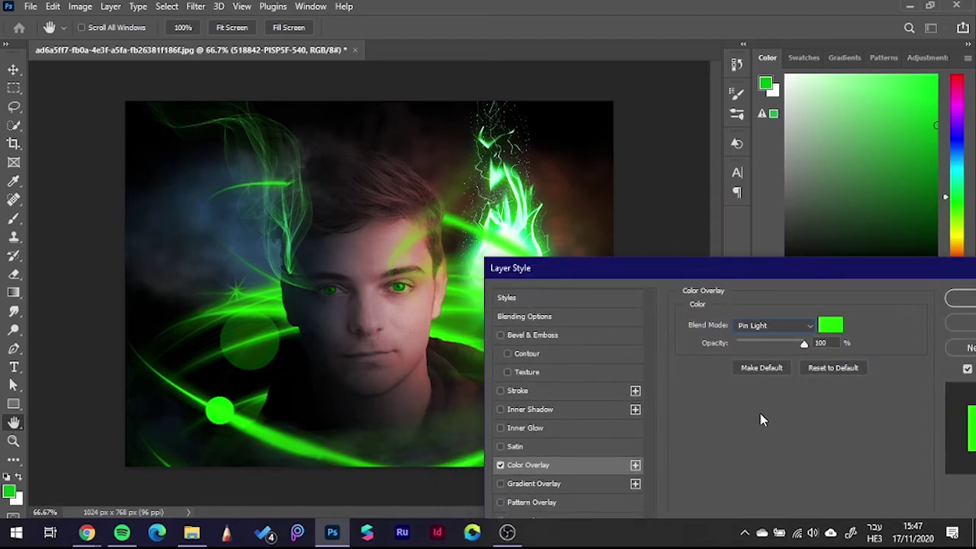
click(783, 328)
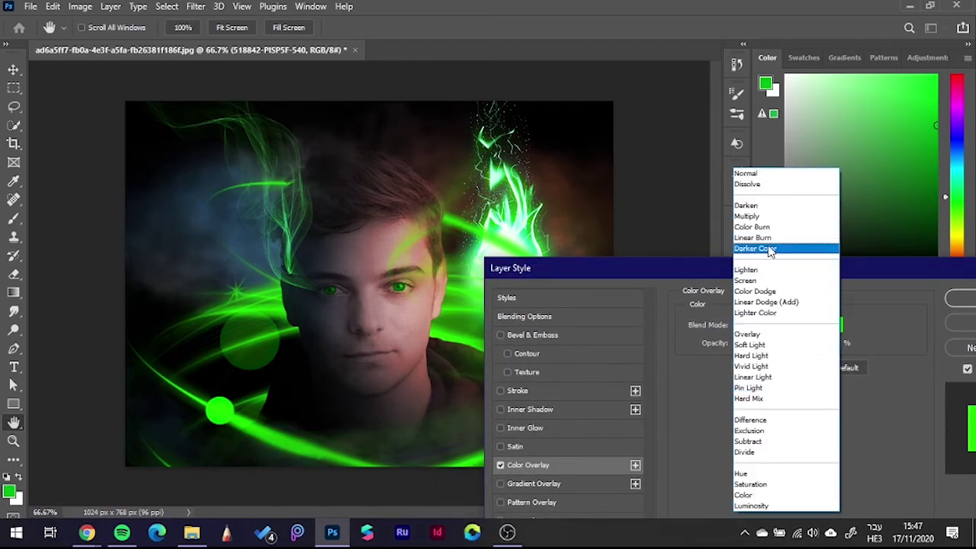
click(771, 249)
click(782, 324)
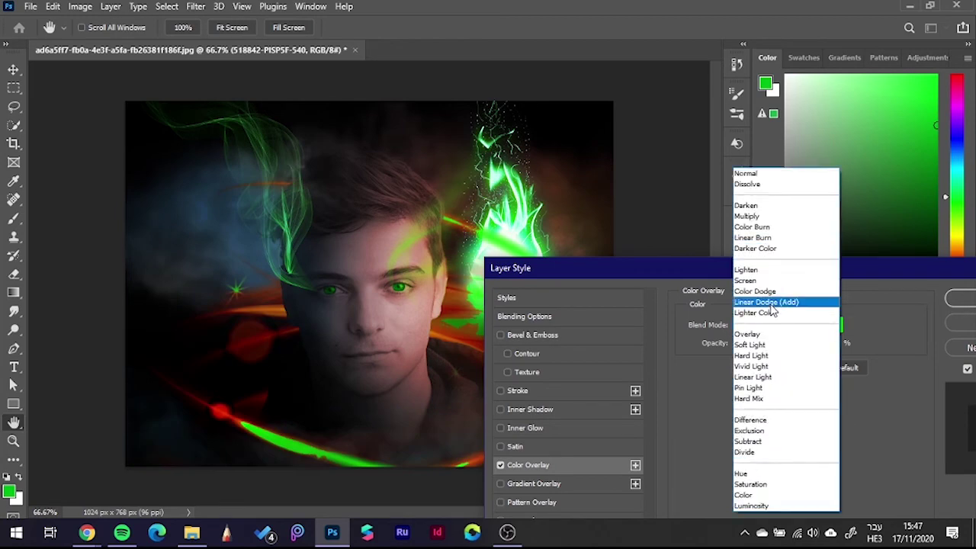
click(772, 303)
drag(760, 269, 723, 269)
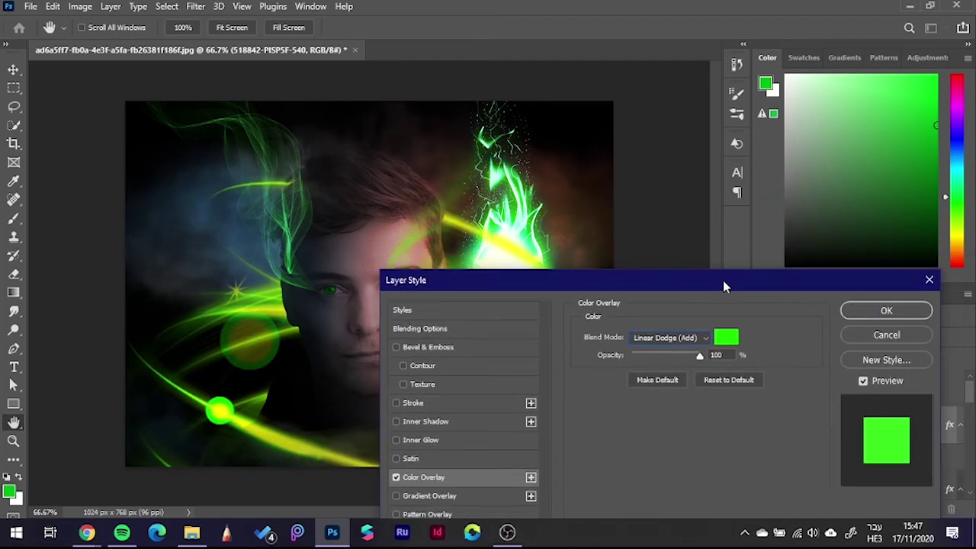
click(854, 309)
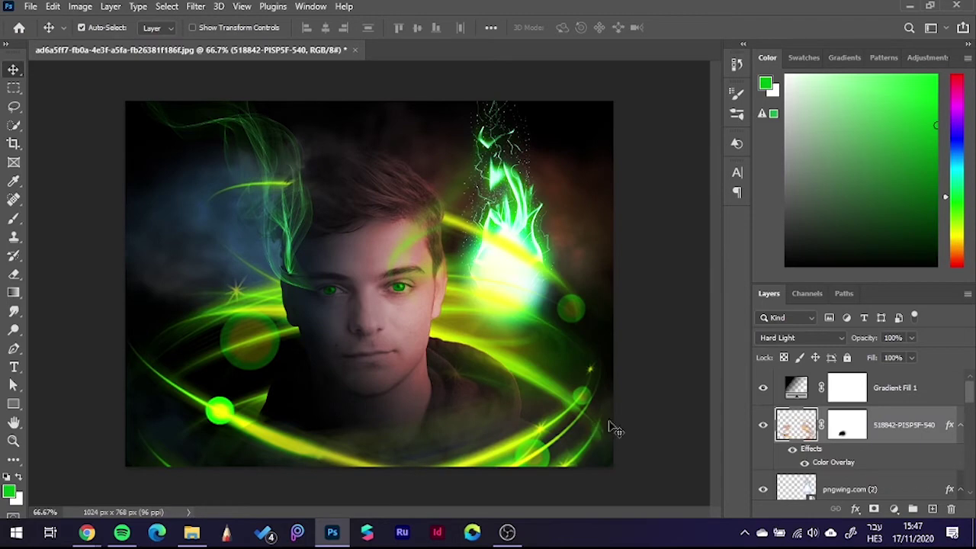
click(675, 425)
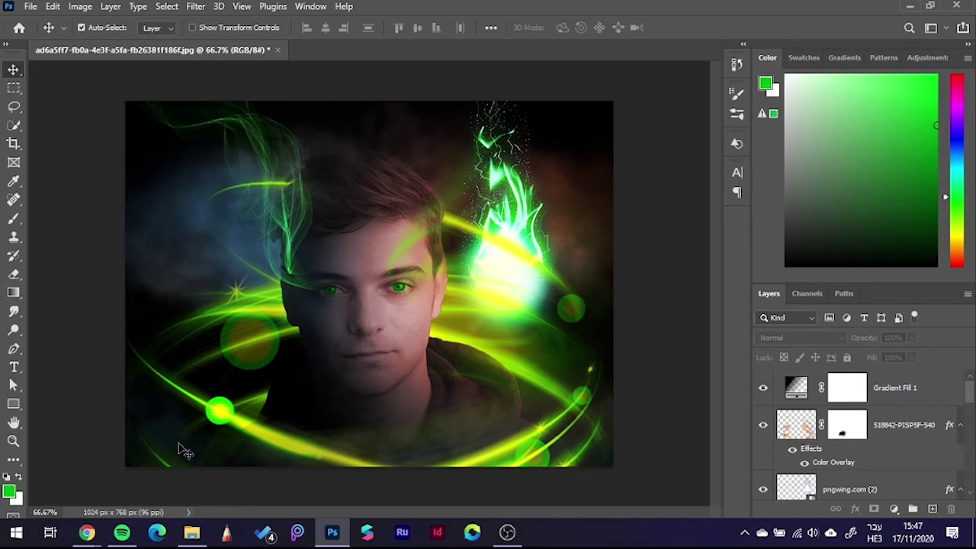
mouse_move(86, 532)
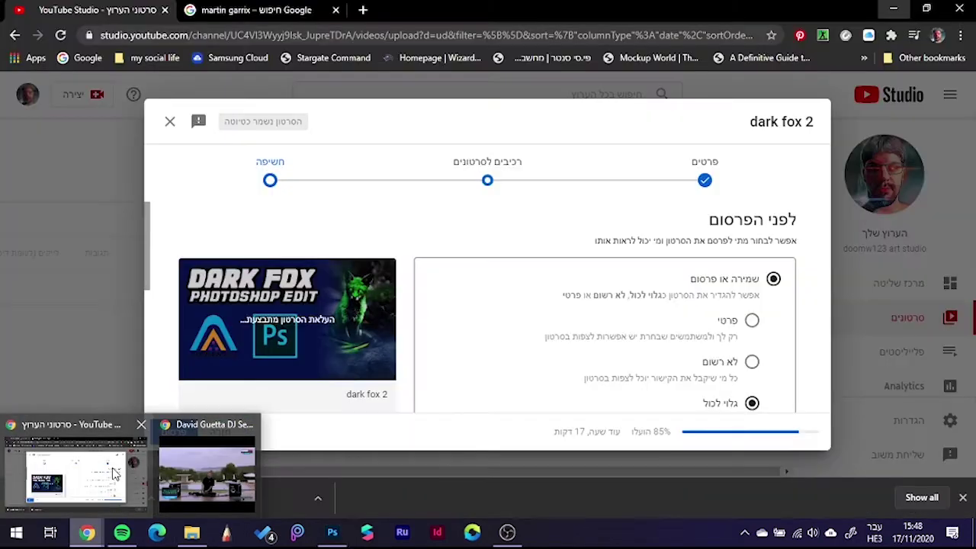
- Switch to the Chrome window showing Google Images results for the DJ
click(113, 474)
click(299, 10)
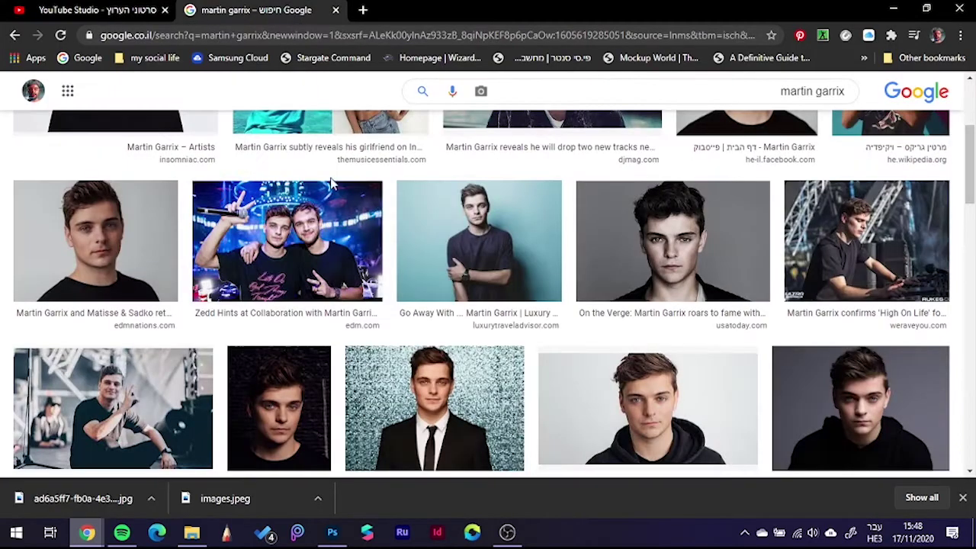
scroll(458, 305, down, 1)
scroll(534, 316, down, 3)
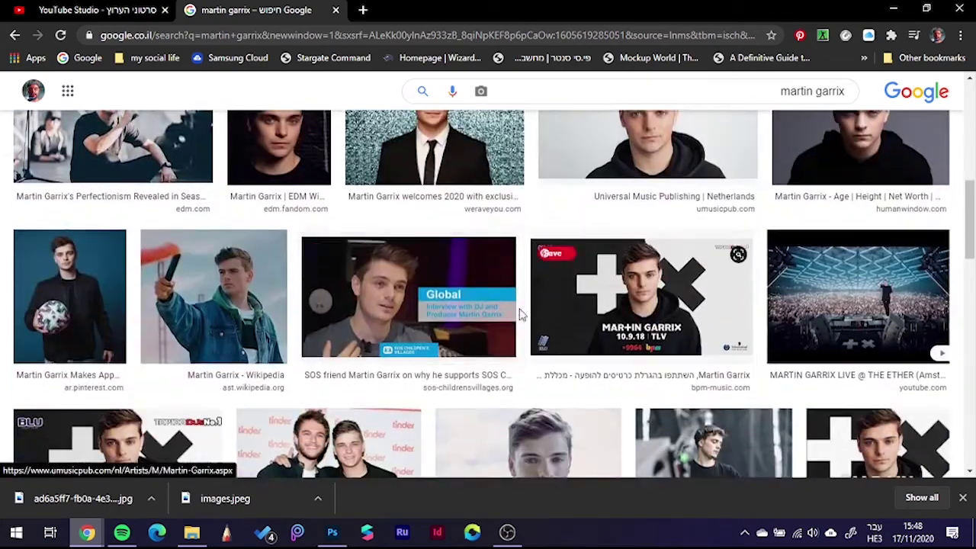
scroll(488, 301, down, 1)
scroll(457, 286, down, 2)
scroll(457, 279, down, 1)
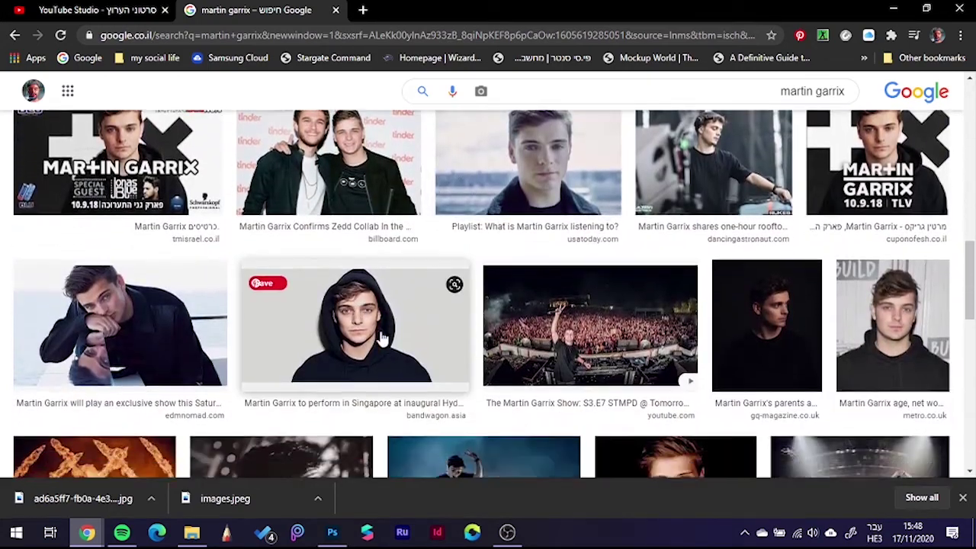
scroll(247, 328, down, 2)
scroll(381, 290, down, 1)
scroll(572, 252, down, 3)
scroll(648, 290, down, 3)
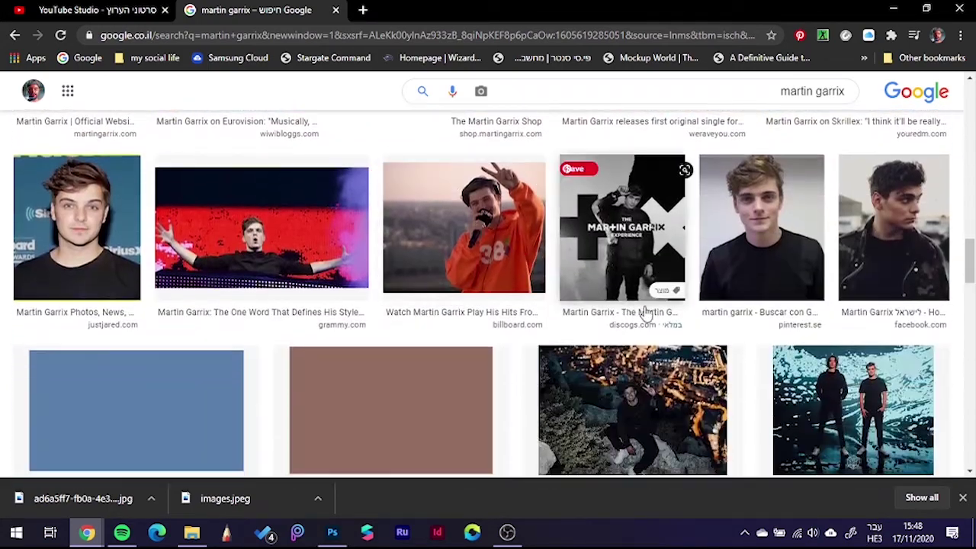
scroll(662, 279, down, 1)
scroll(767, 298, up, 1)
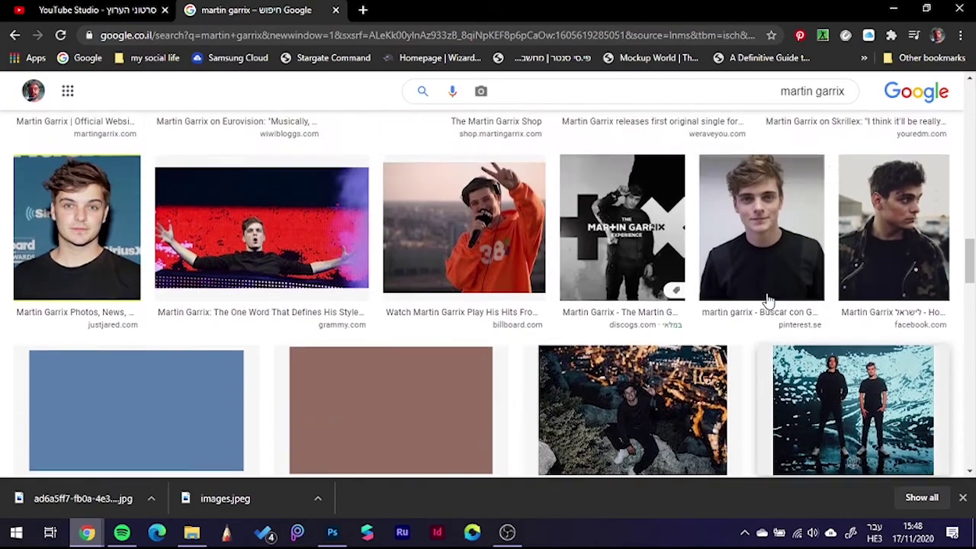
scroll(470, 301, down, 1)
scroll(470, 301, down, 1)
scroll(696, 294, up, 2)
scroll(696, 294, up, 1)
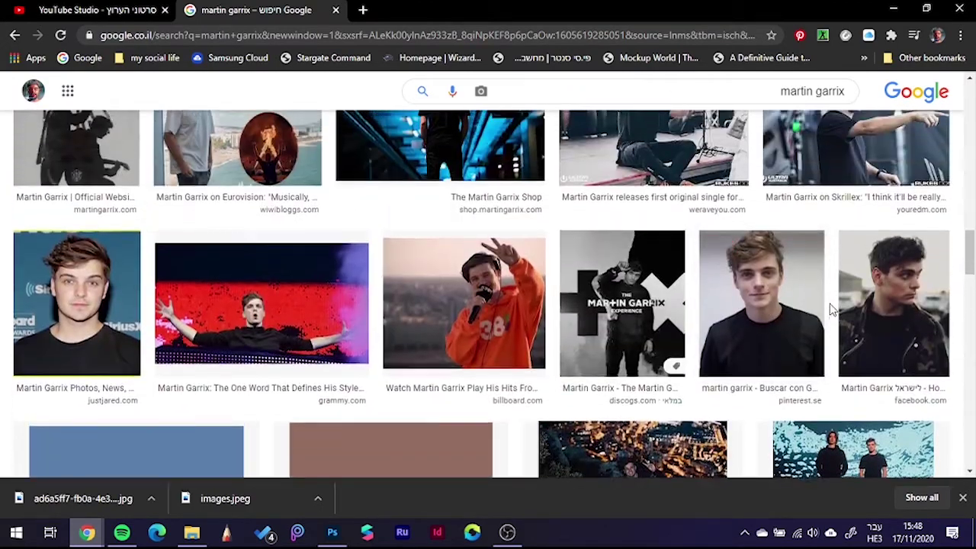
scroll(427, 321, up, 4)
scroll(453, 290, up, 3)
scroll(549, 290, up, 3)
scroll(550, 290, up, 2)
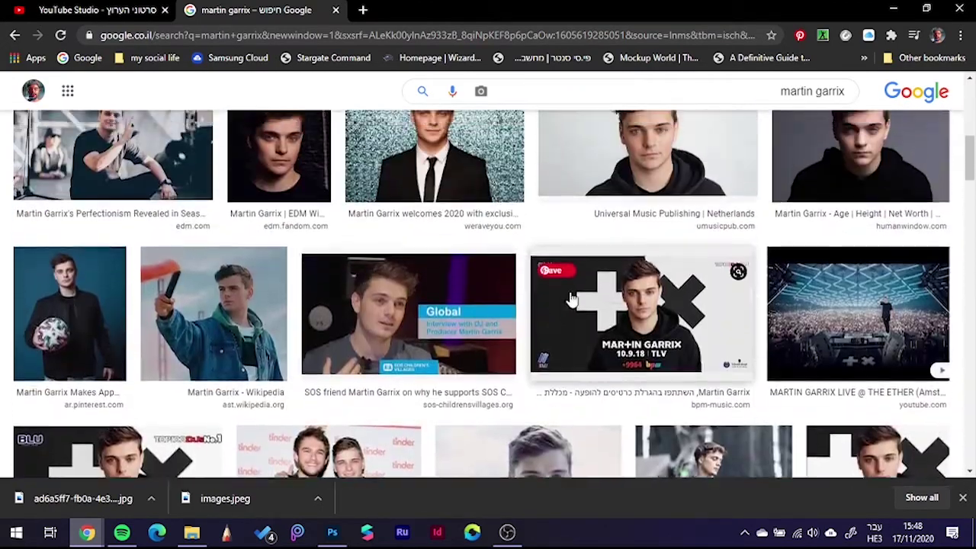
scroll(519, 305, up, 3)
scroll(460, 323, up, 1)
scroll(433, 316, up, 3)
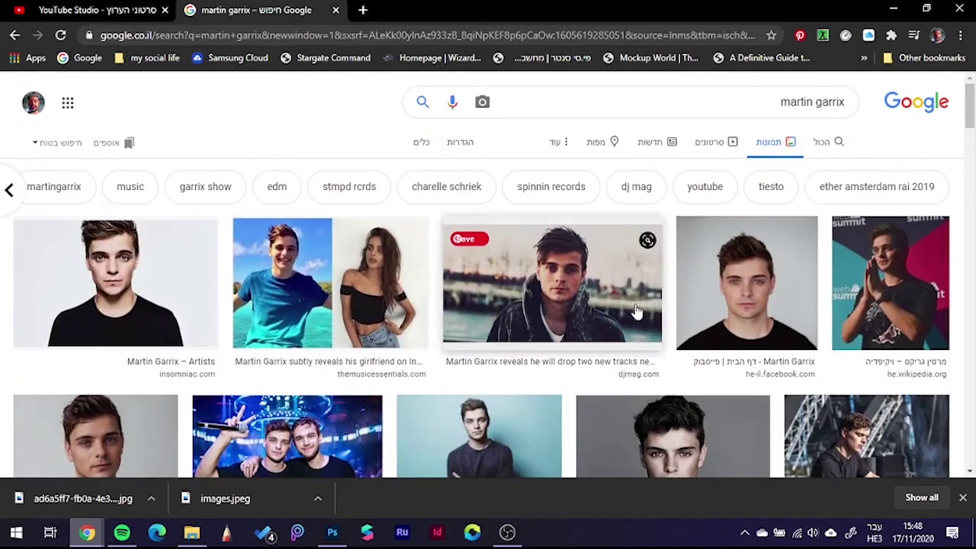
scroll(368, 332, down, 1)
scroll(369, 331, down, 3)
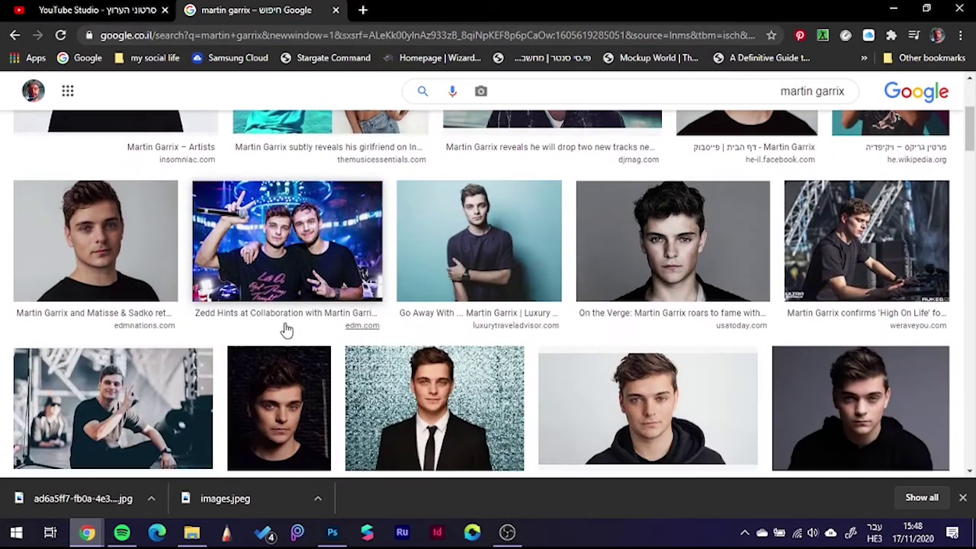
scroll(285, 328, down, 1)
scroll(320, 338, down, 2)
scroll(256, 328, down, 1)
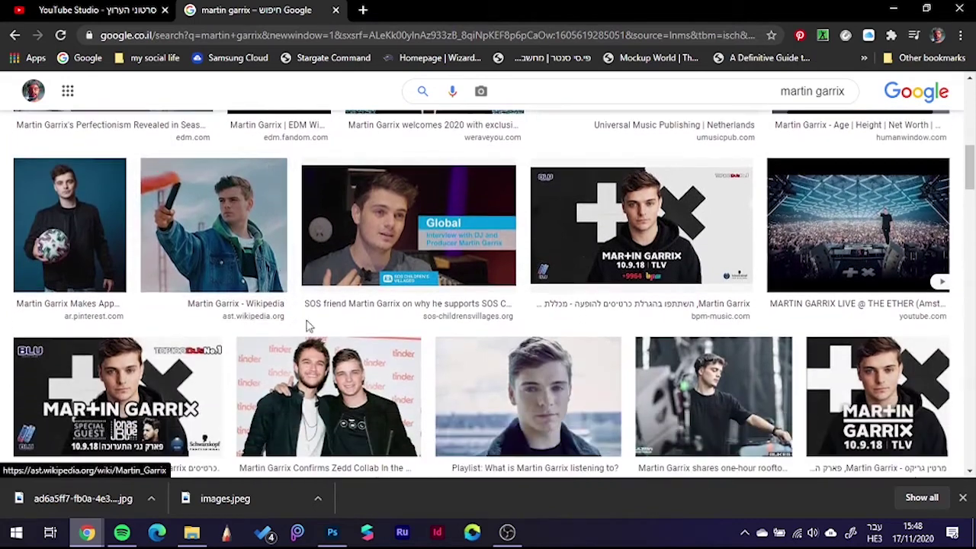
scroll(305, 322, down, 2)
scroll(388, 338, down, 2)
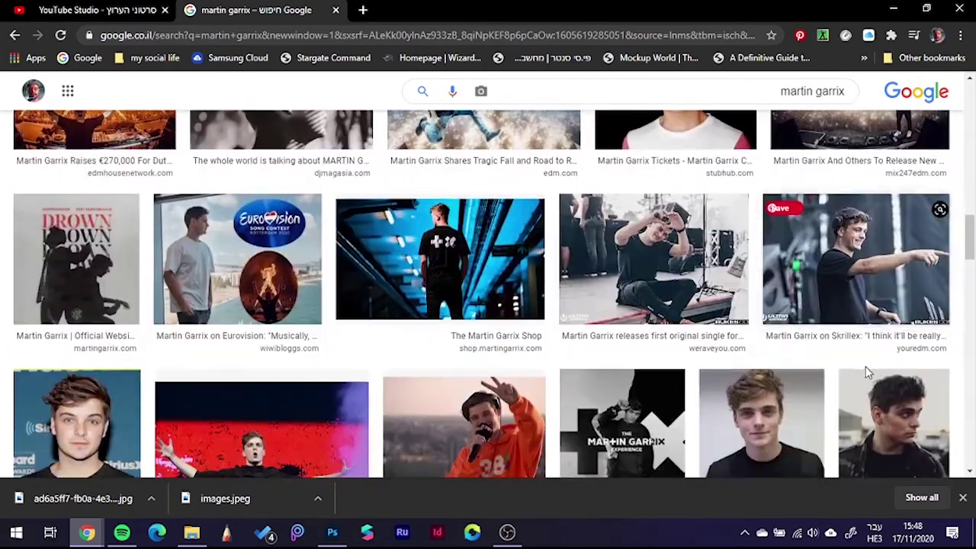
scroll(460, 318, up, 3)
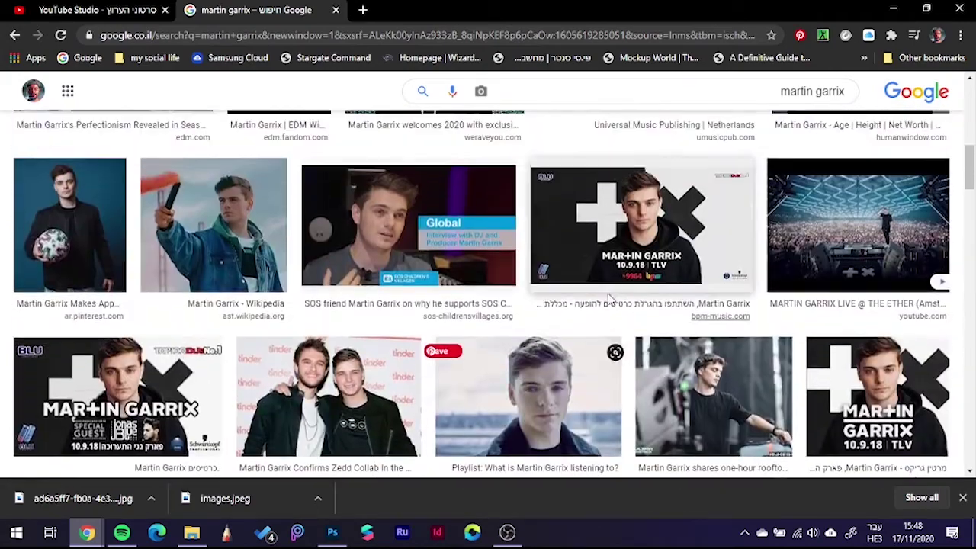
scroll(603, 292, up, 2)
- Open a large preview of the hoodie portrait and browse its related images
scroll(577, 288, up, 1)
click(580, 290)
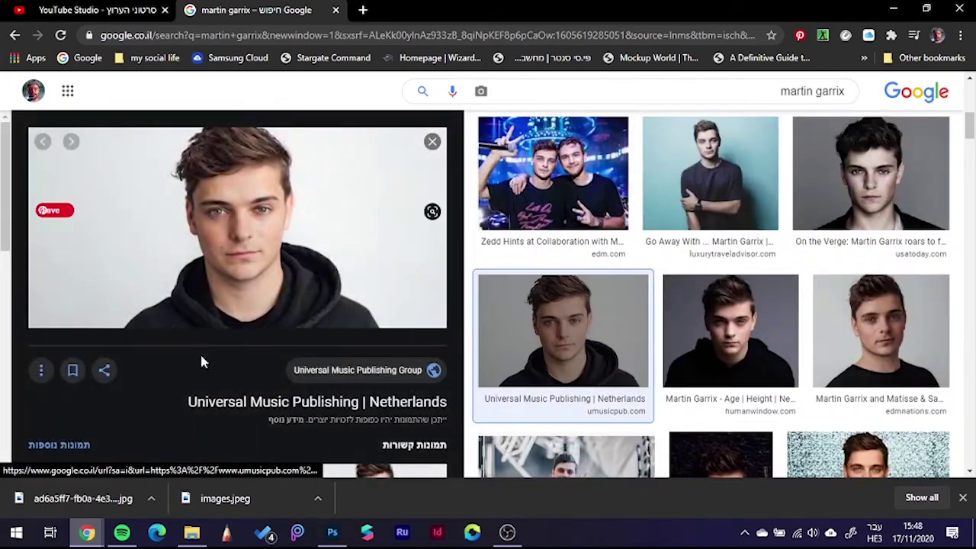
scroll(200, 359, down, 5)
scroll(240, 313, down, 1)
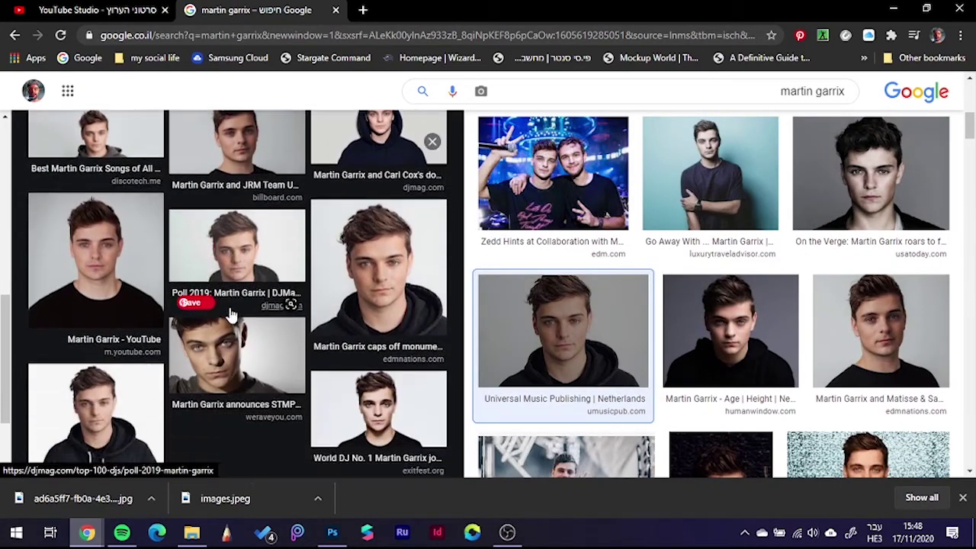
scroll(229, 315, down, 1)
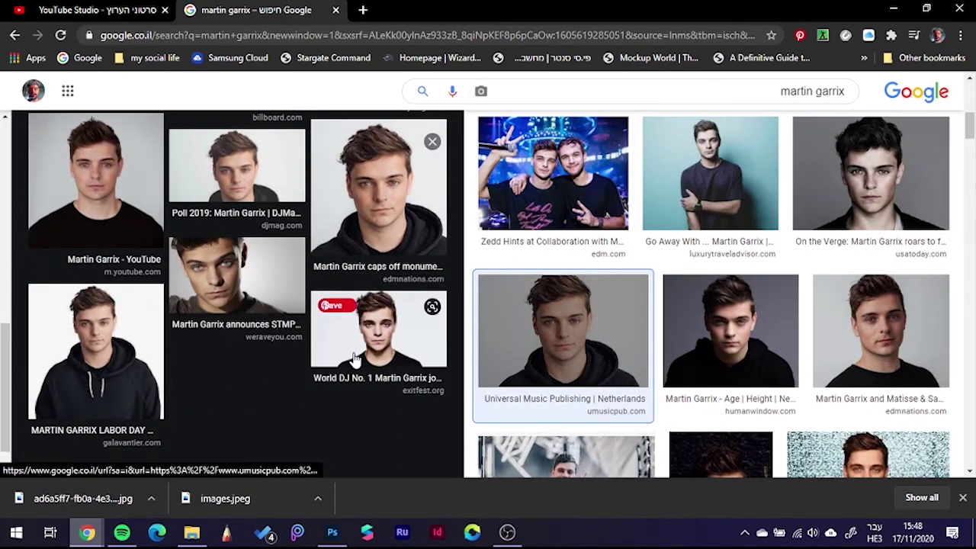
scroll(202, 305, up, 1)
scroll(202, 306, up, 1)
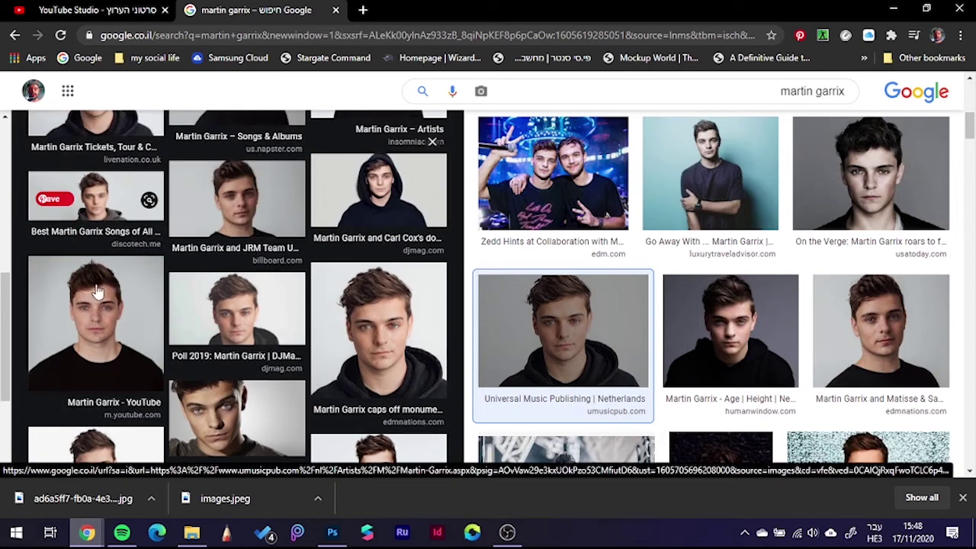
scroll(112, 353, up, 1)
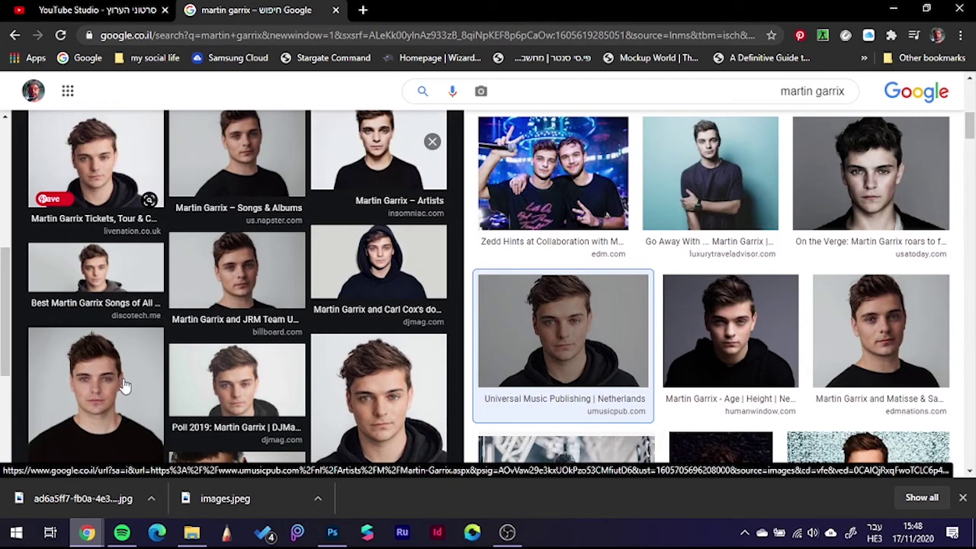
scroll(229, 392, down, 1)
scroll(343, 392, down, 2)
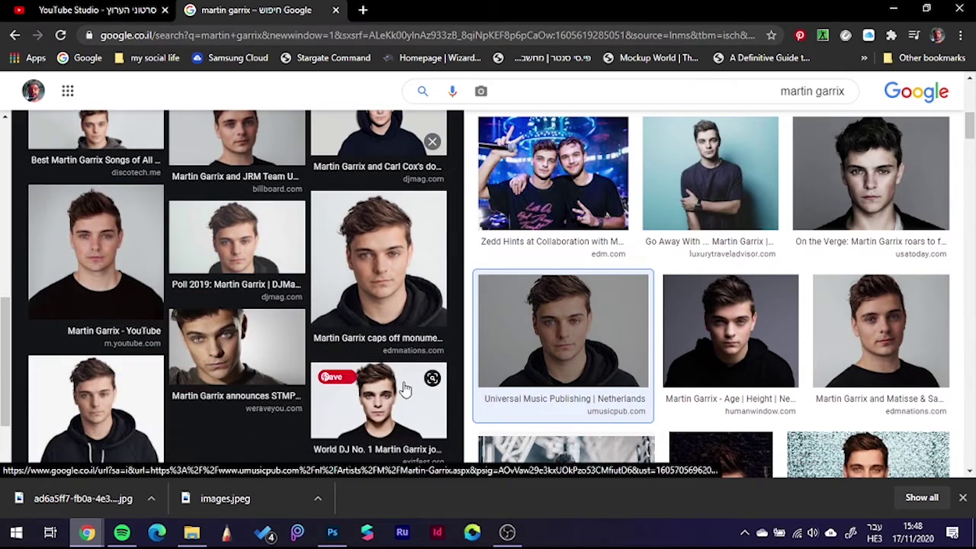
scroll(404, 344, up, 2)
scroll(385, 309, up, 1)
scroll(370, 320, up, 1)
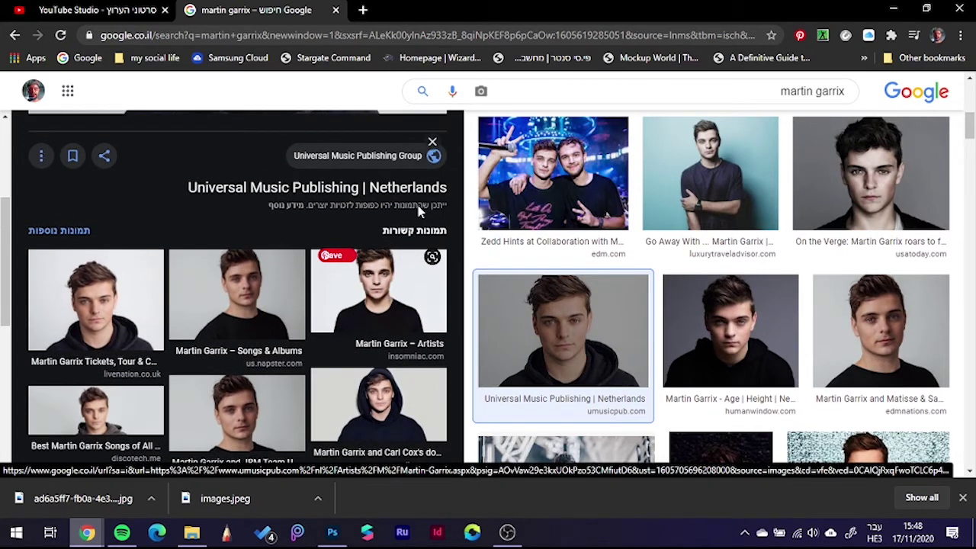
- Close the preview panel and scroll down the results toward the EDMNOMAD photo
click(433, 143)
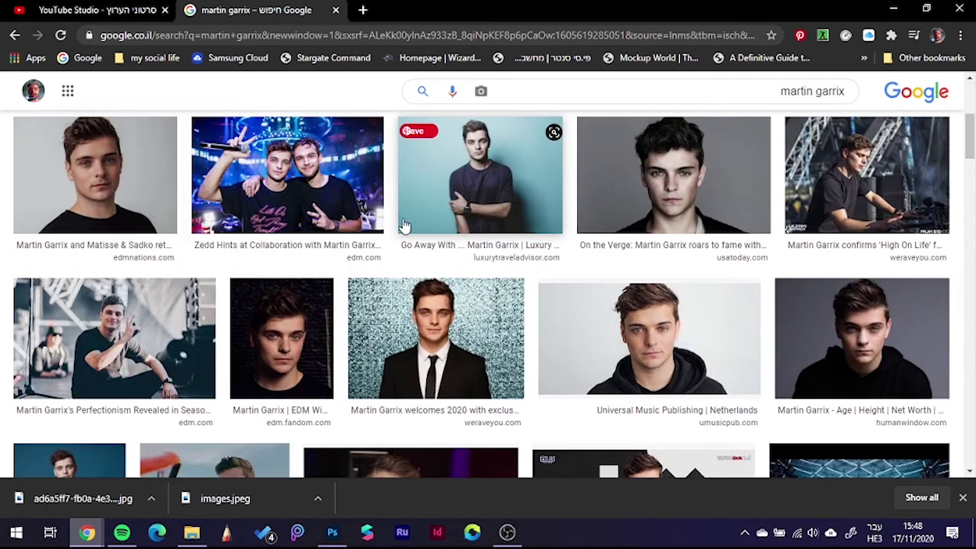
scroll(397, 355, down, 1)
scroll(359, 338, down, 2)
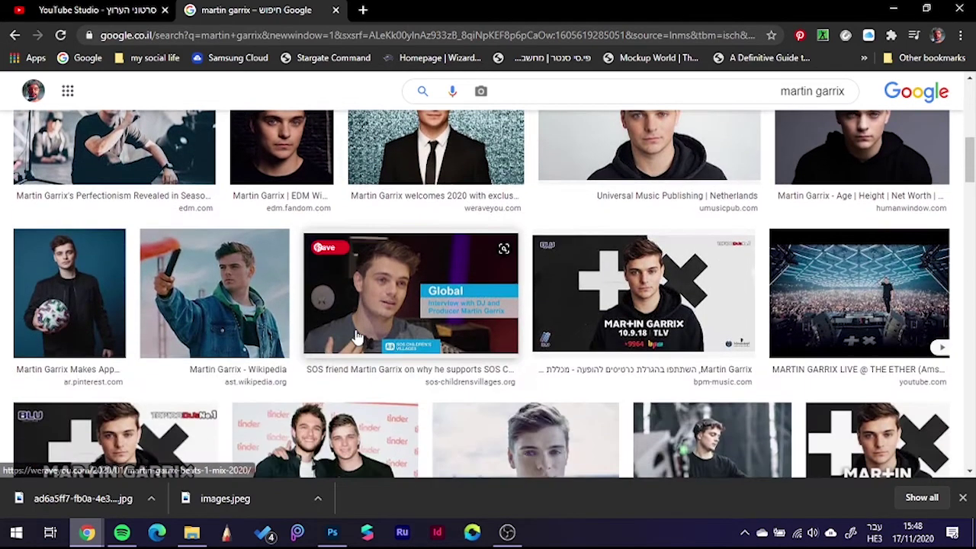
scroll(343, 334, down, 2)
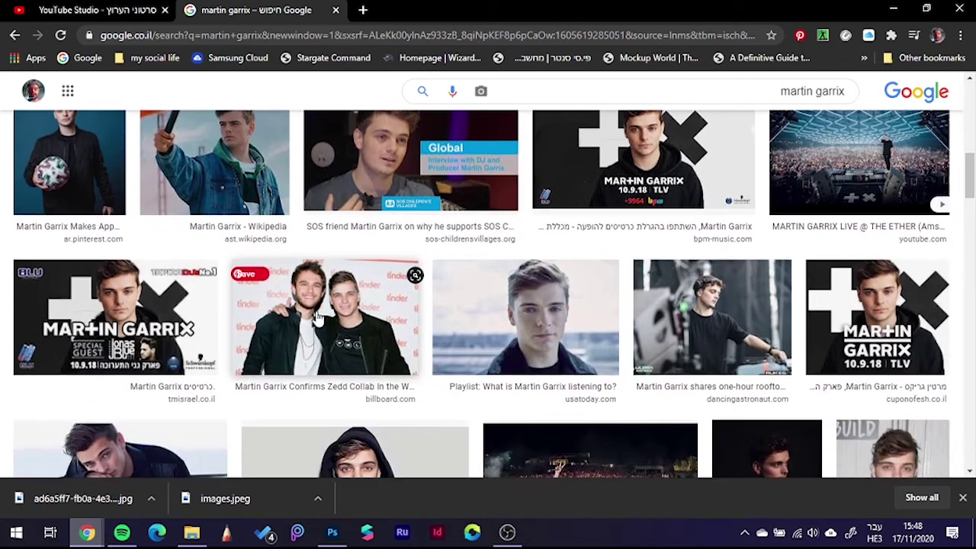
scroll(260, 340, down, 1)
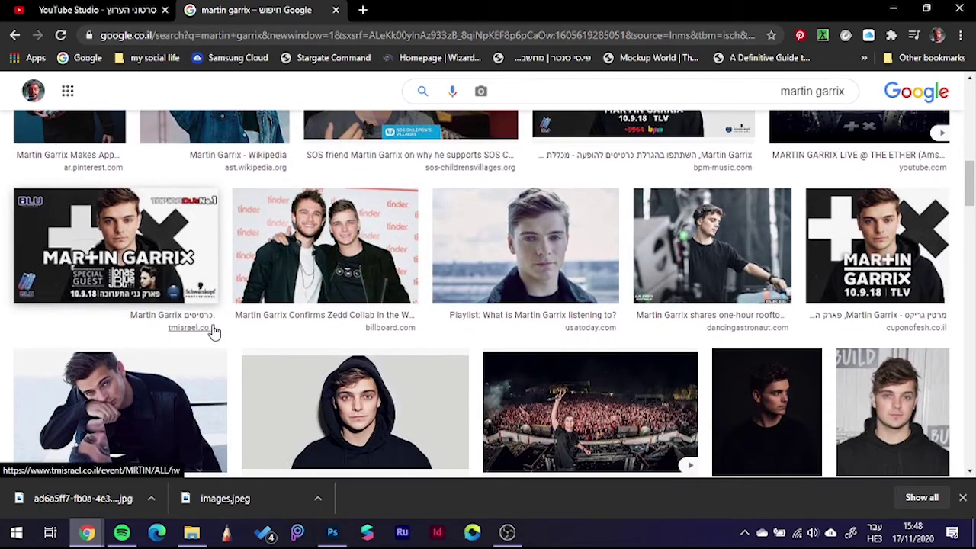
scroll(217, 339, down, 1)
scroll(221, 343, down, 2)
- Preview the exclusive-show photo in the image results, then close it
click(191, 227)
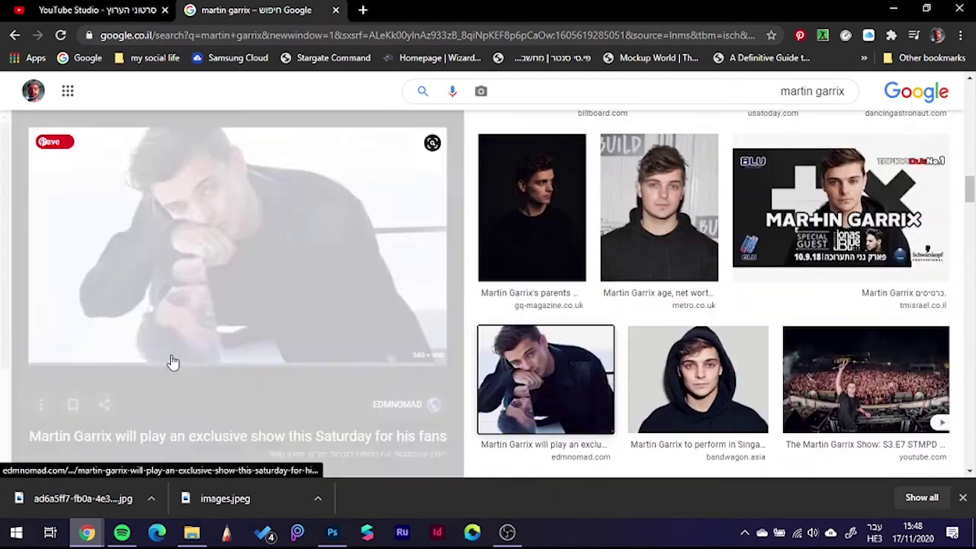
scroll(268, 406, down, 2)
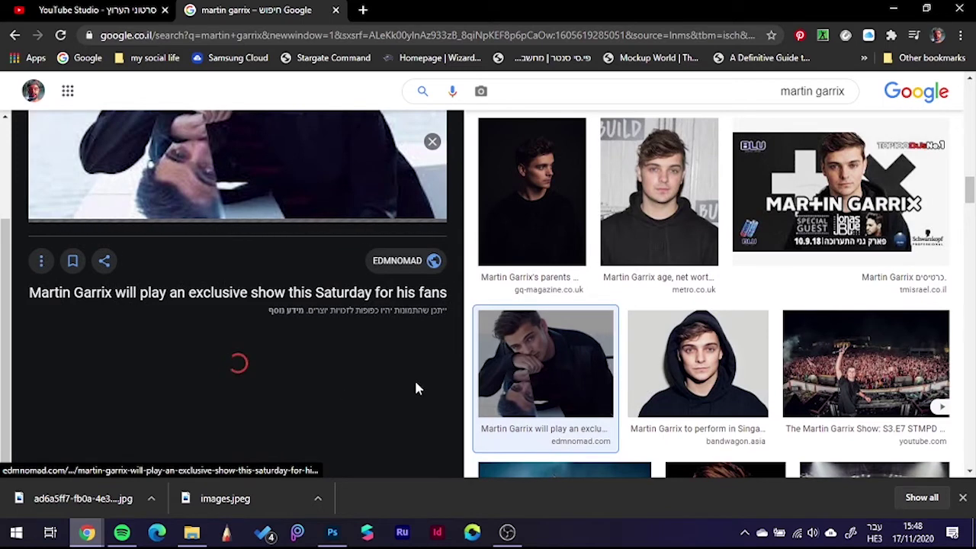
scroll(626, 389, down, 2)
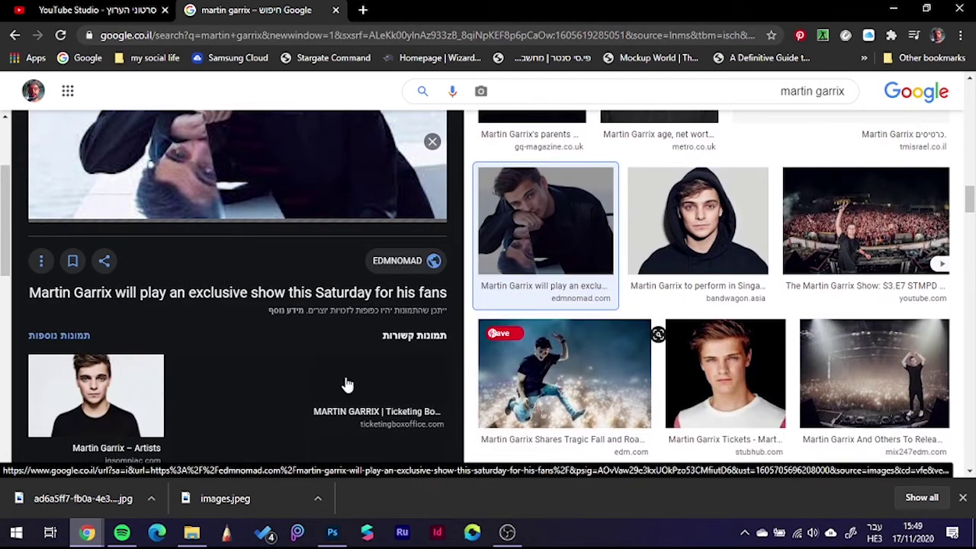
scroll(332, 386, down, 2)
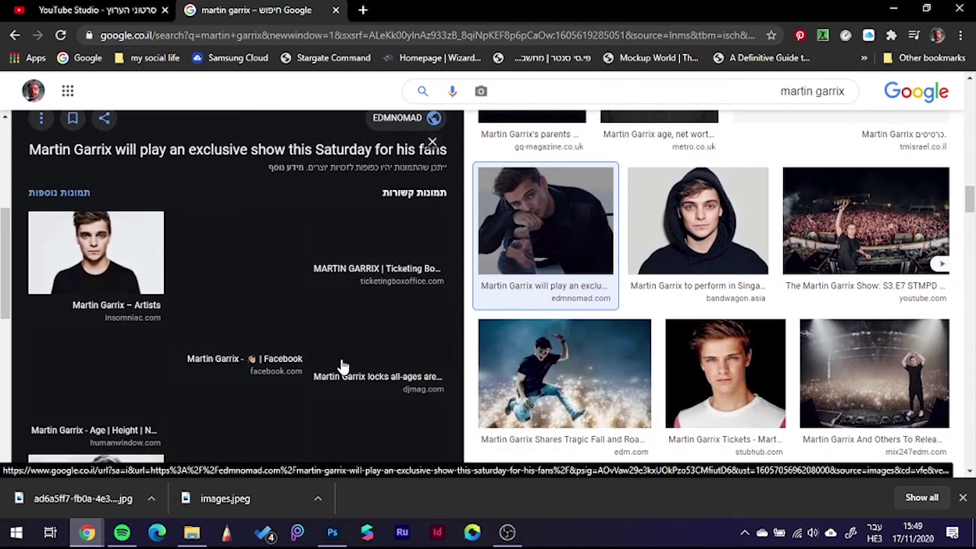
scroll(301, 378, down, 3)
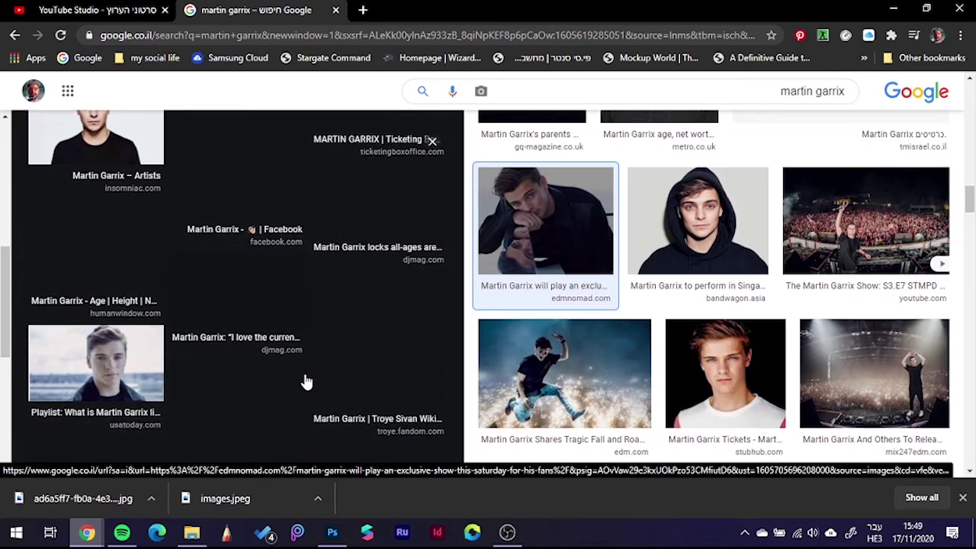
click(433, 142)
scroll(412, 325, up, 1)
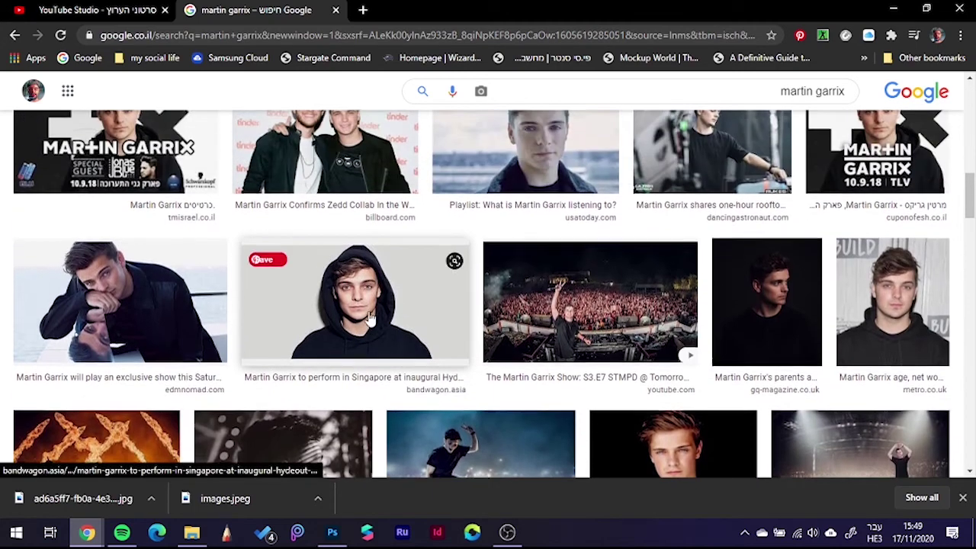
- Look over the dark GQ-article photo and the side-profile Antarctica photo, then close the preview
click(714, 327)
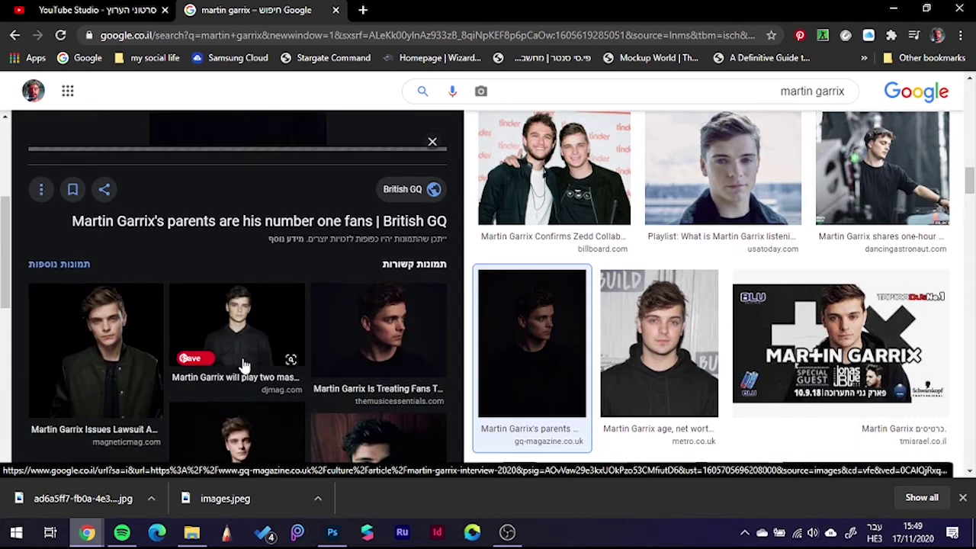
scroll(242, 362, down, 2)
scroll(242, 368, down, 2)
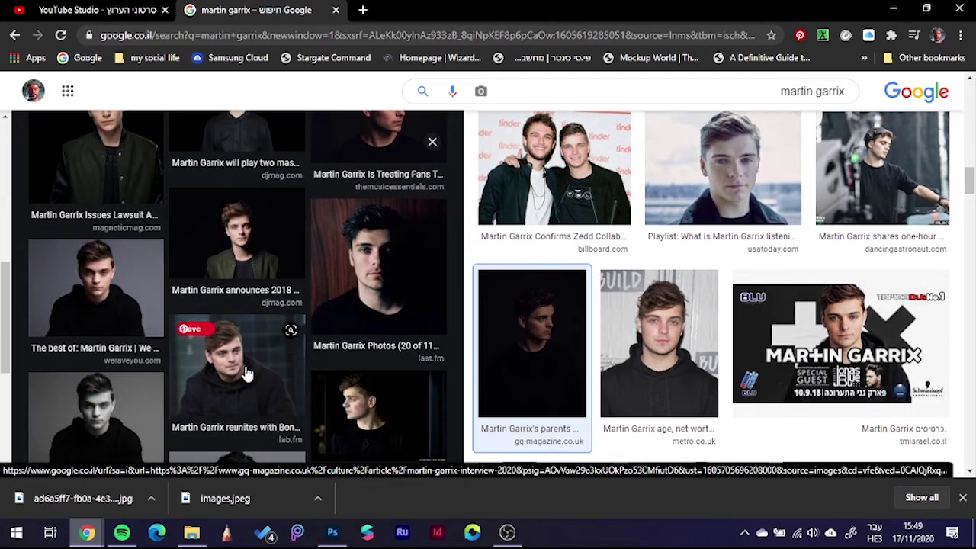
scroll(246, 374, down, 2)
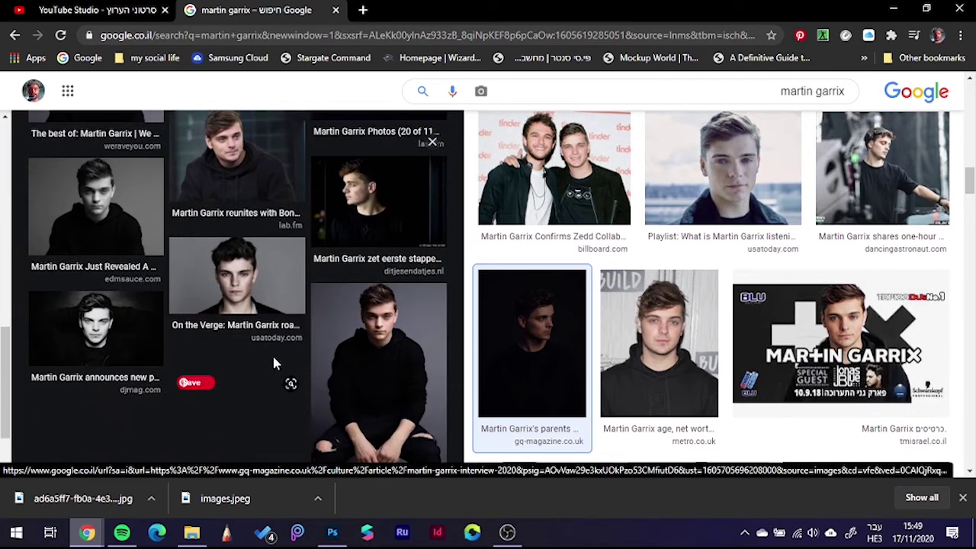
click(377, 234)
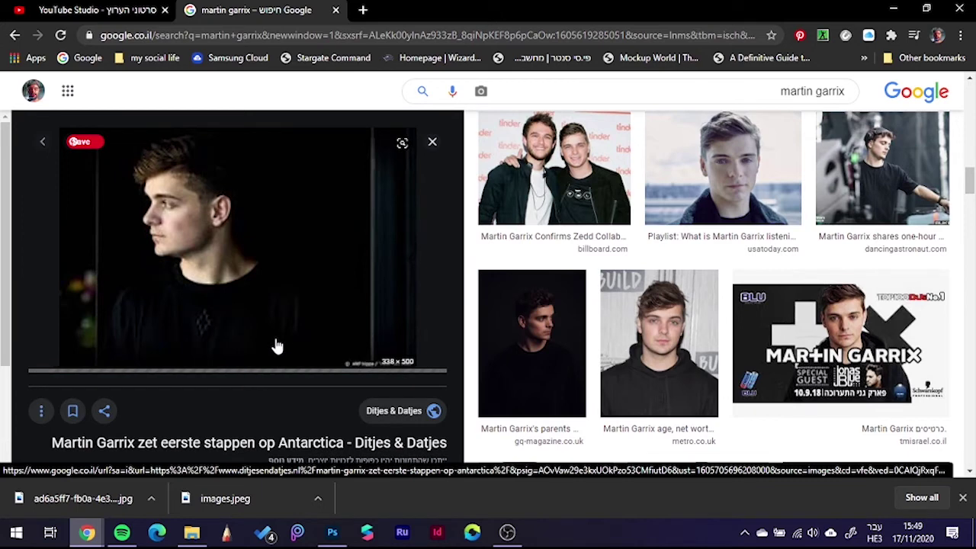
scroll(277, 345, down, 2)
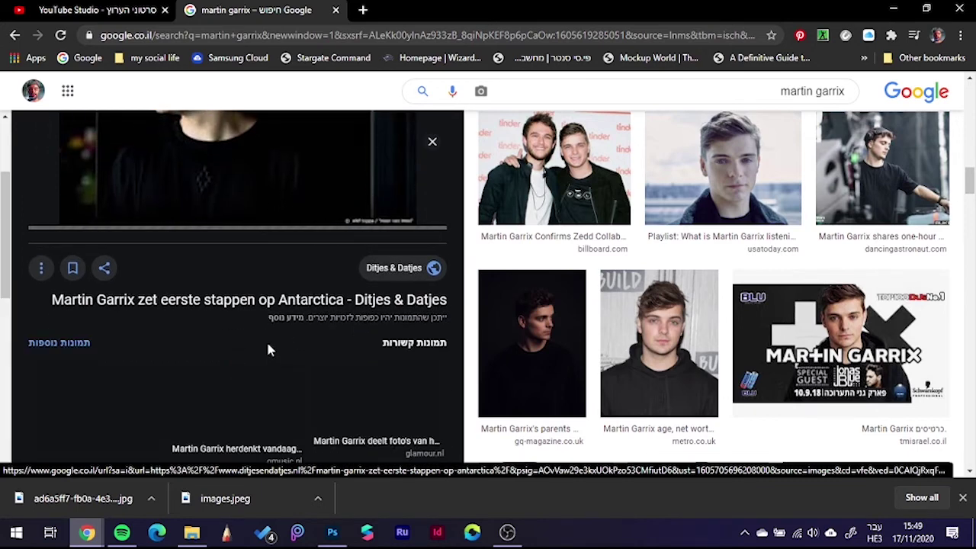
scroll(267, 350, down, 2)
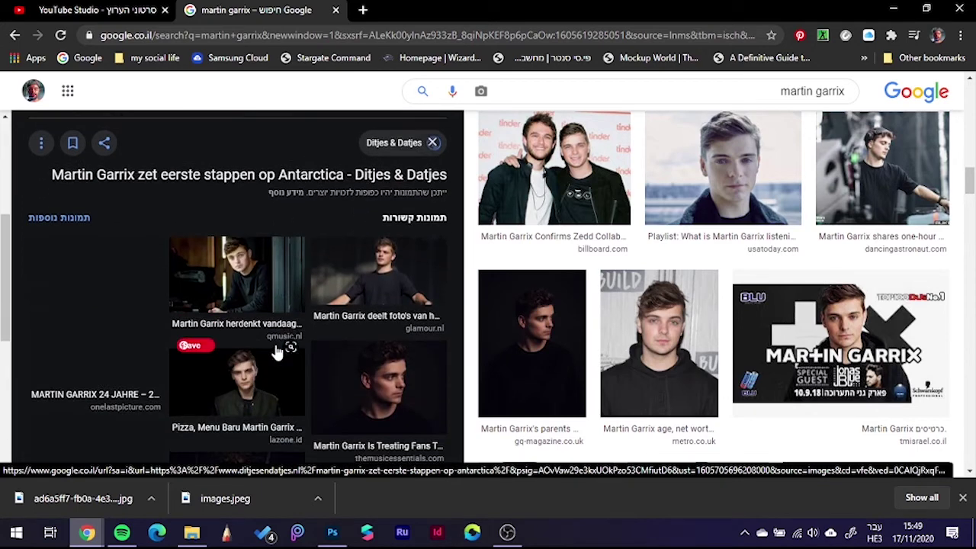
scroll(260, 349, down, 1)
scroll(260, 348, down, 2)
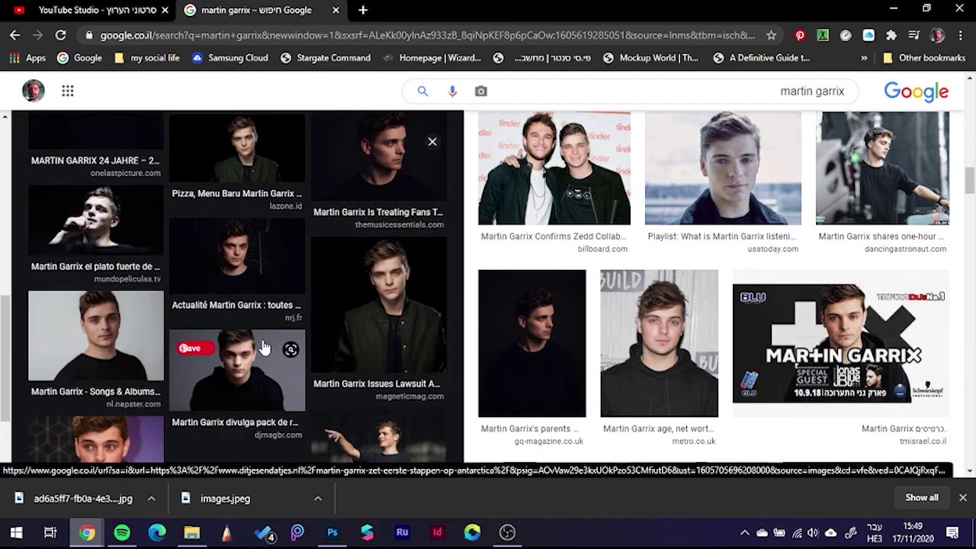
scroll(257, 347, down, 2)
scroll(259, 343, down, 1)
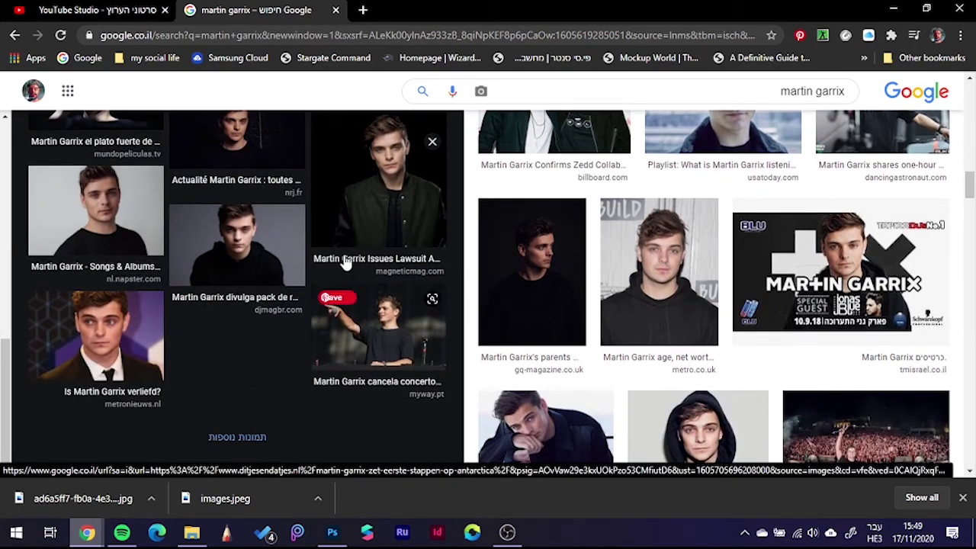
scroll(358, 259, up, 3)
scroll(263, 337, up, 2)
scroll(263, 338, down, 1)
scroll(252, 338, up, 1)
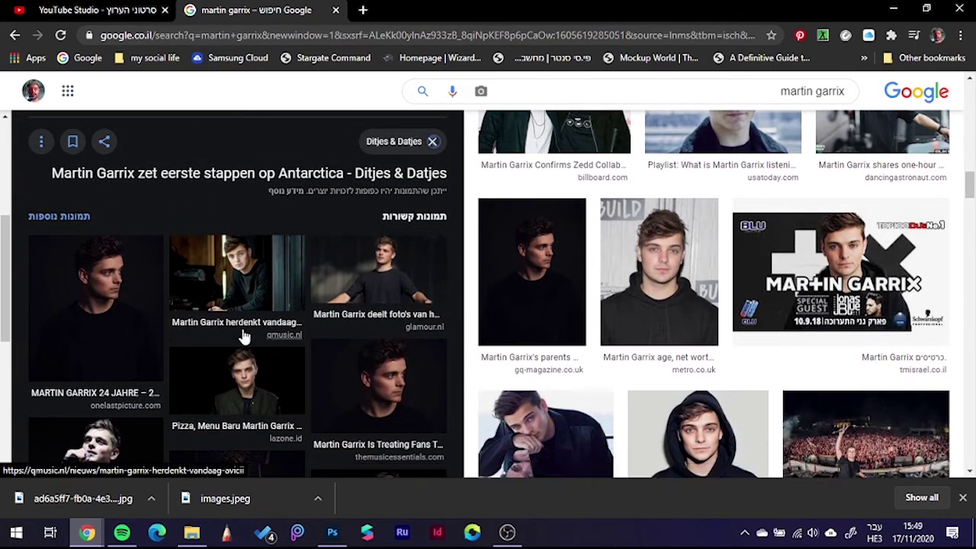
click(433, 143)
- Save the large preview of the dark-hoodie portrait to the computer
scroll(398, 338, down, 1)
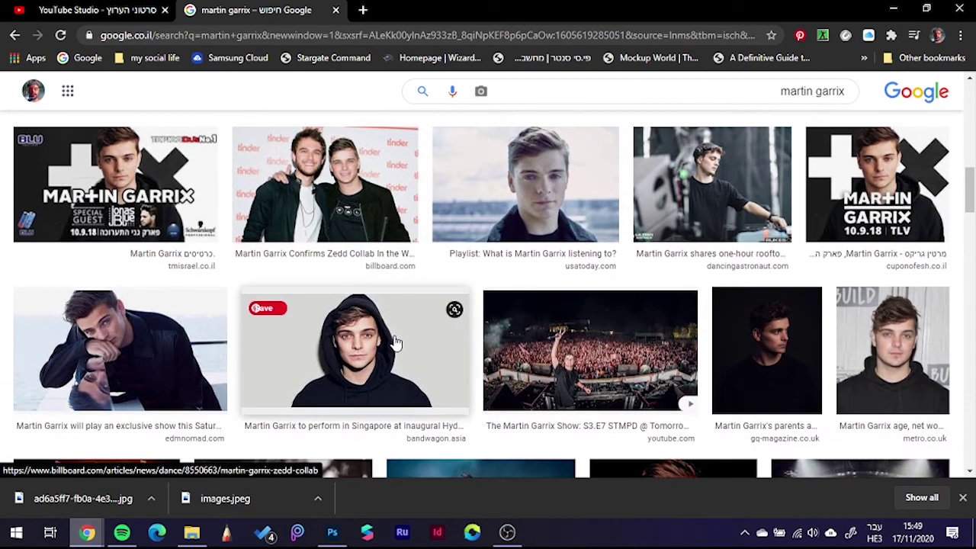
scroll(404, 335, down, 1)
scroll(488, 324, up, 2)
scroll(568, 319, up, 1)
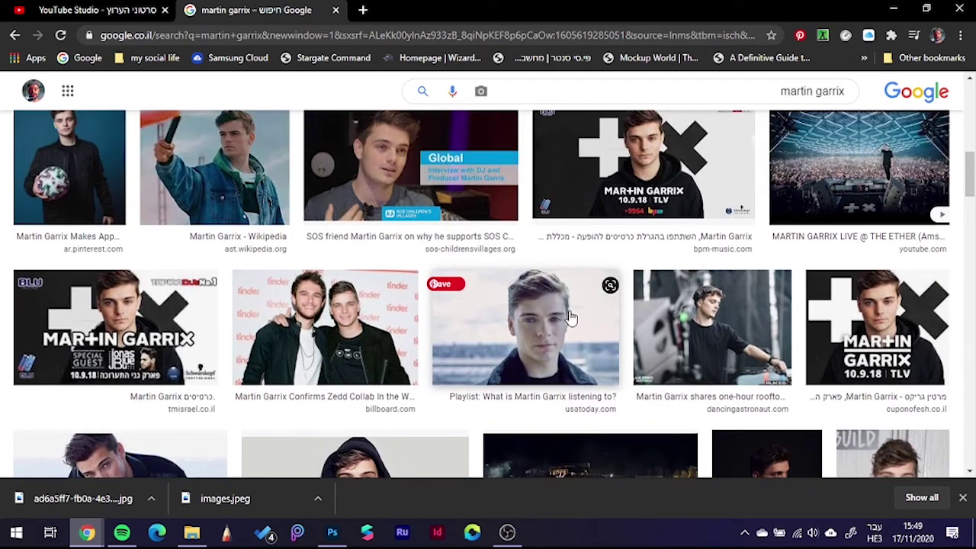
scroll(557, 305, up, 1)
scroll(518, 286, up, 1)
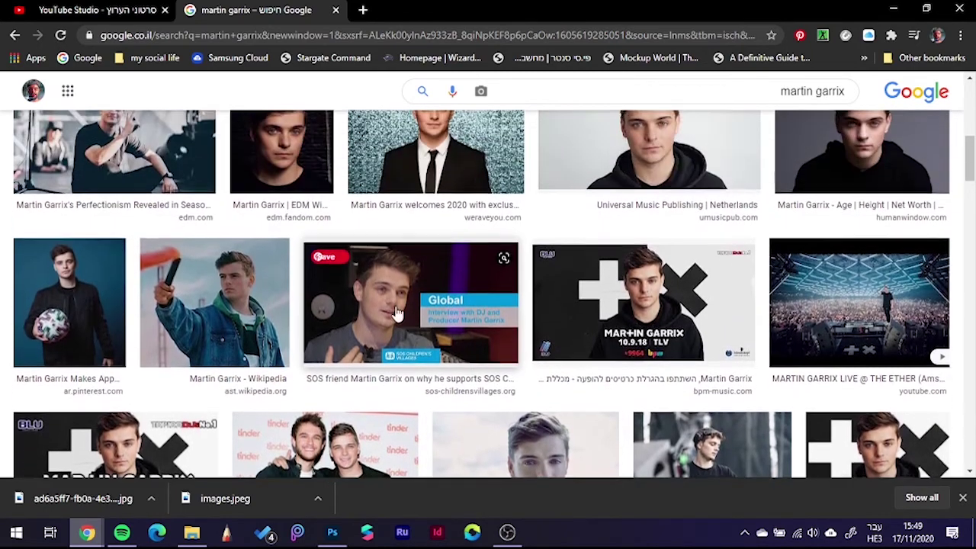
scroll(396, 313, up, 1)
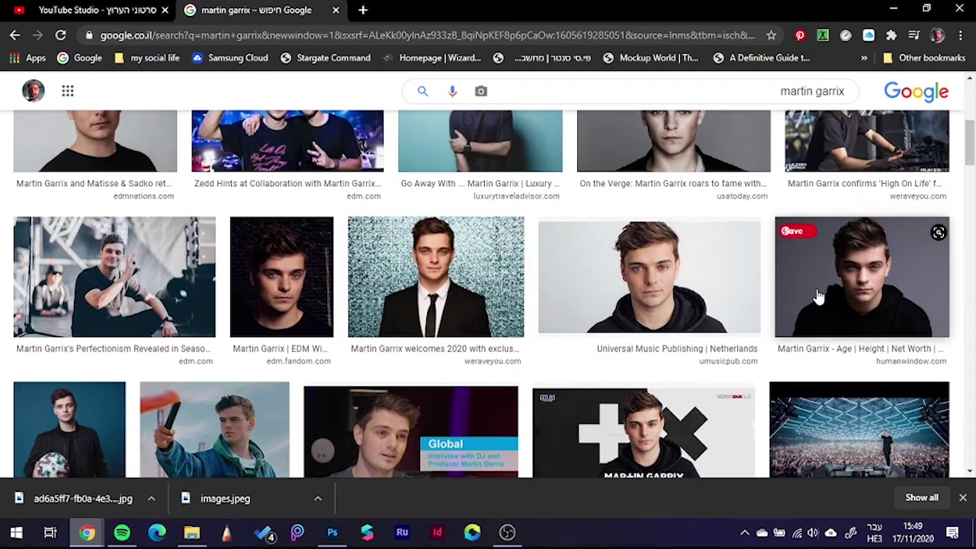
click(817, 298)
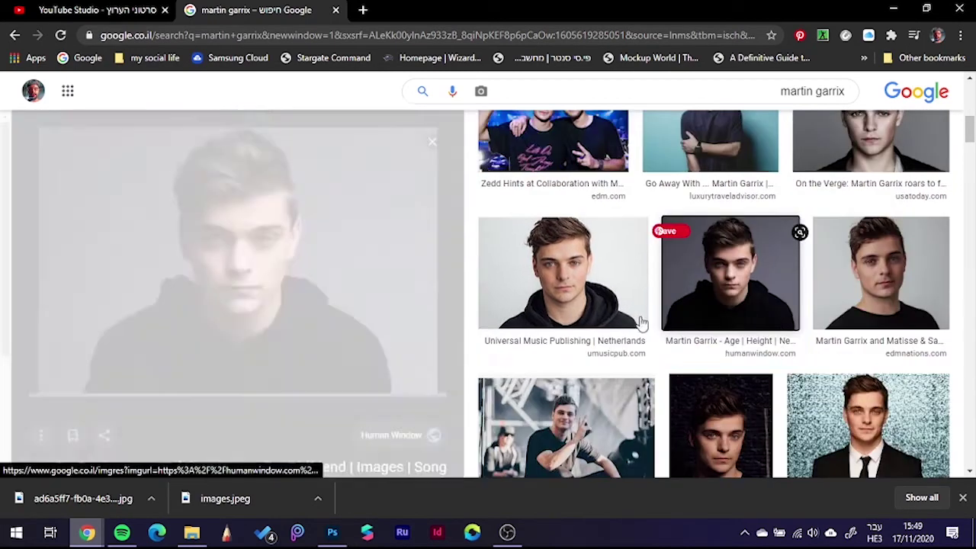
scroll(246, 338, down, 2)
scroll(299, 300, up, 1)
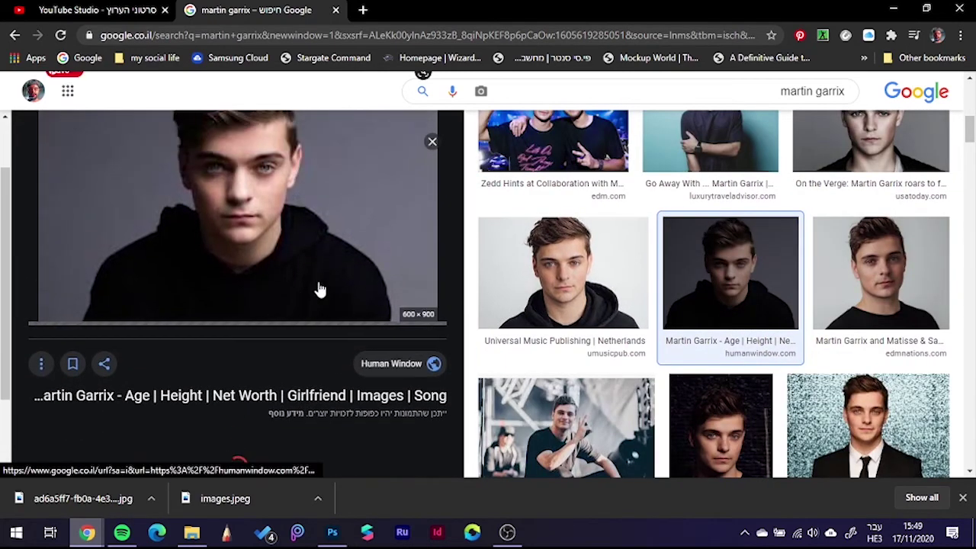
right_click(320, 289)
scroll(267, 393, down, 1)
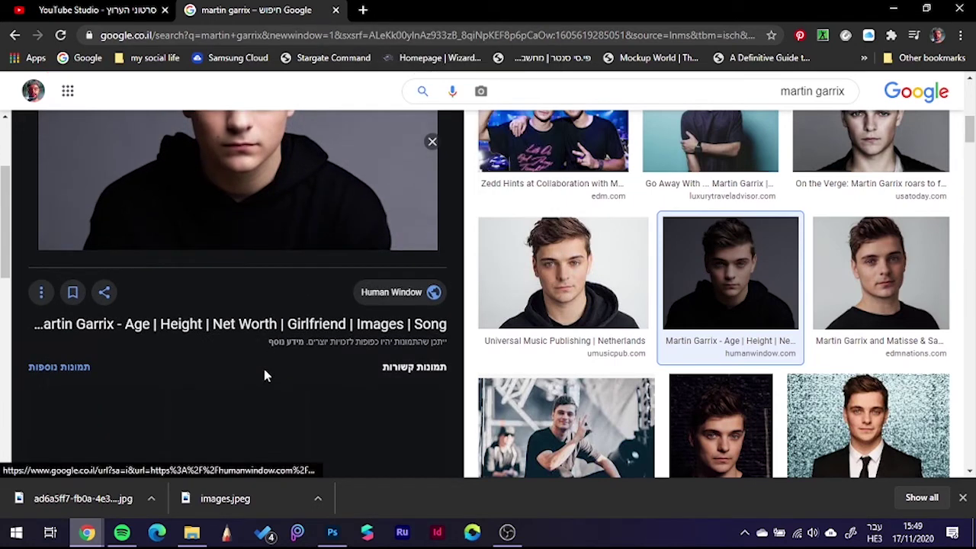
scroll(282, 313, up, 2)
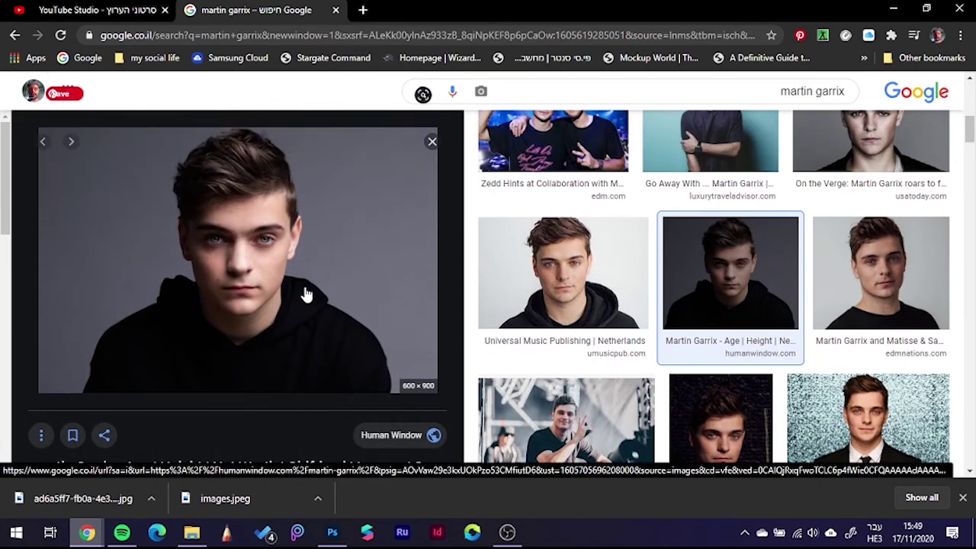
right_click(307, 291)
click(362, 146)
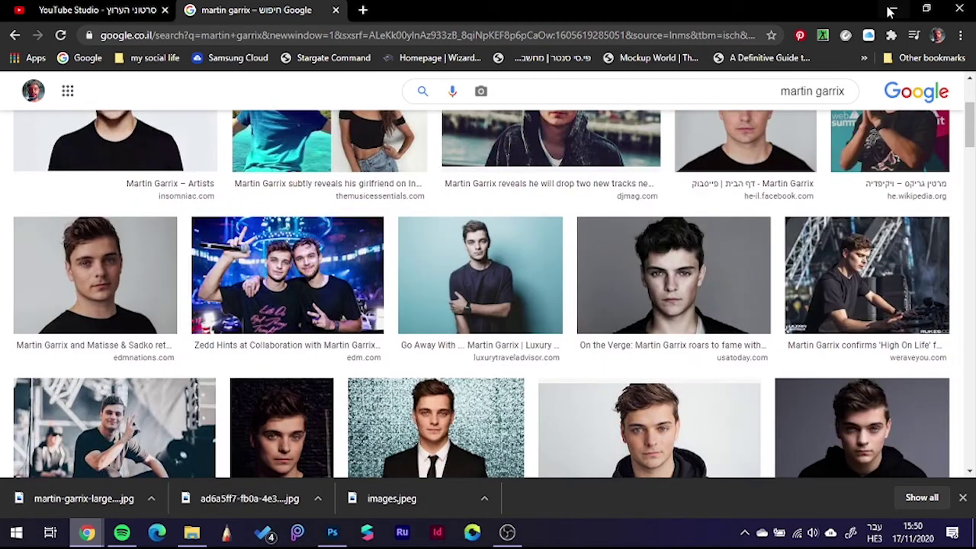
- Drag martin-garrix-large-hh from the Desktop in File Explorer into Photoshop as a new document
click(891, 11)
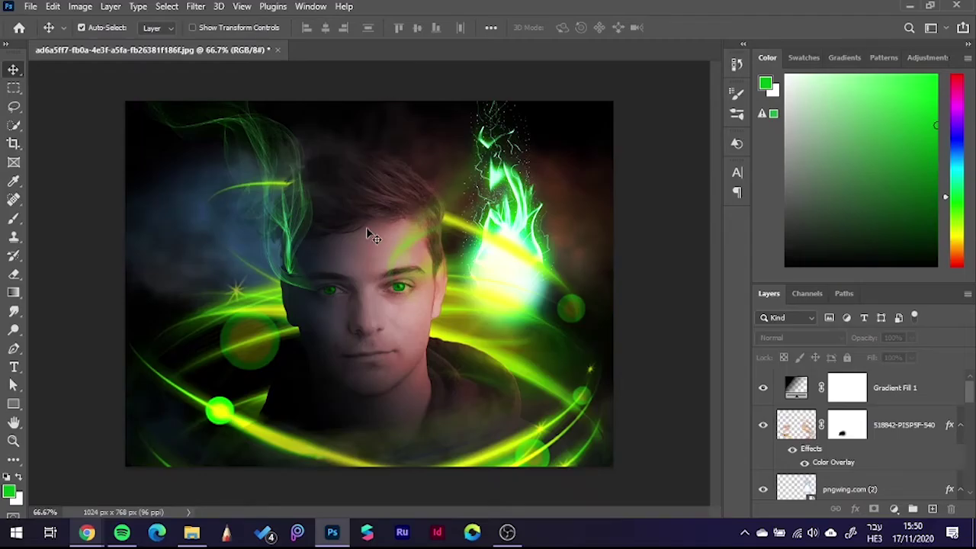
mouse_move(192, 532)
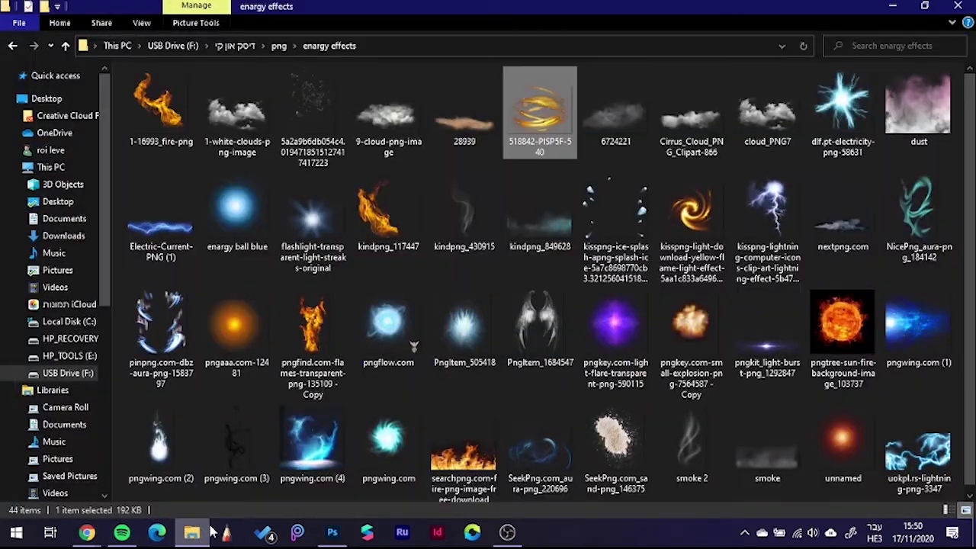
click(192, 532)
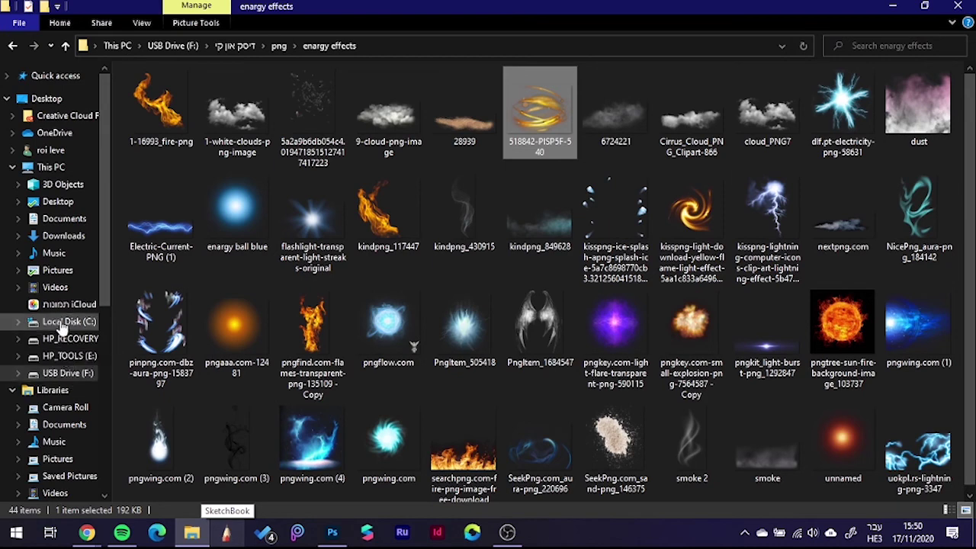
click(60, 100)
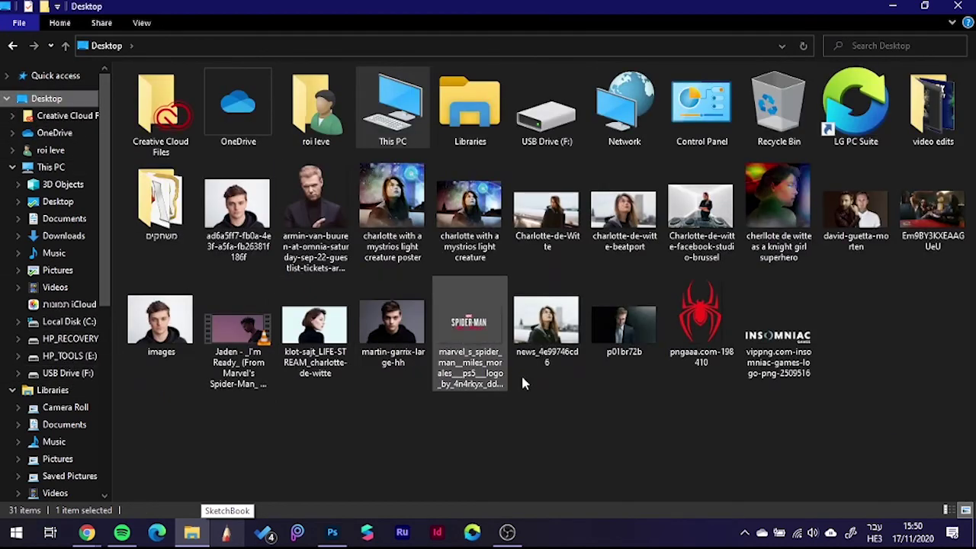
drag(395, 326, 333, 412)
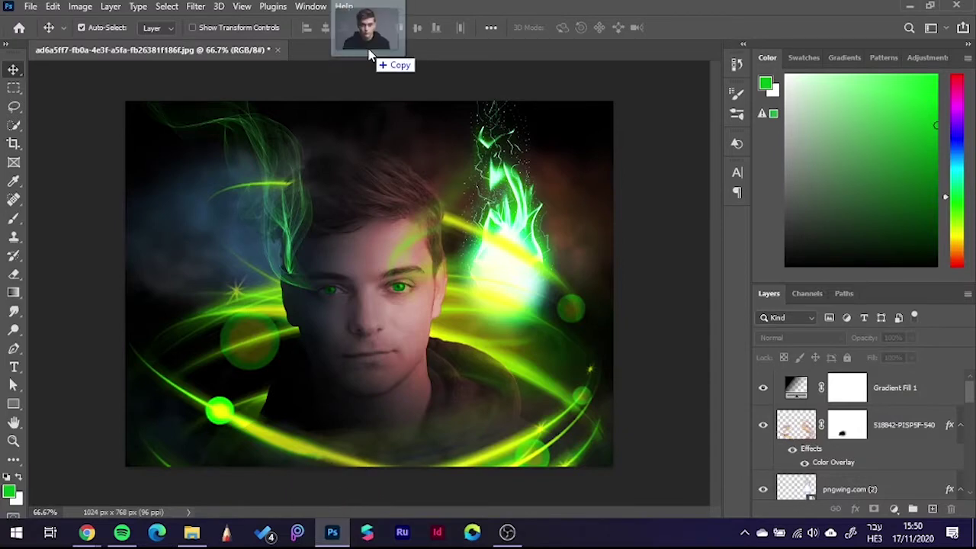
drag(369, 59, 372, 44)
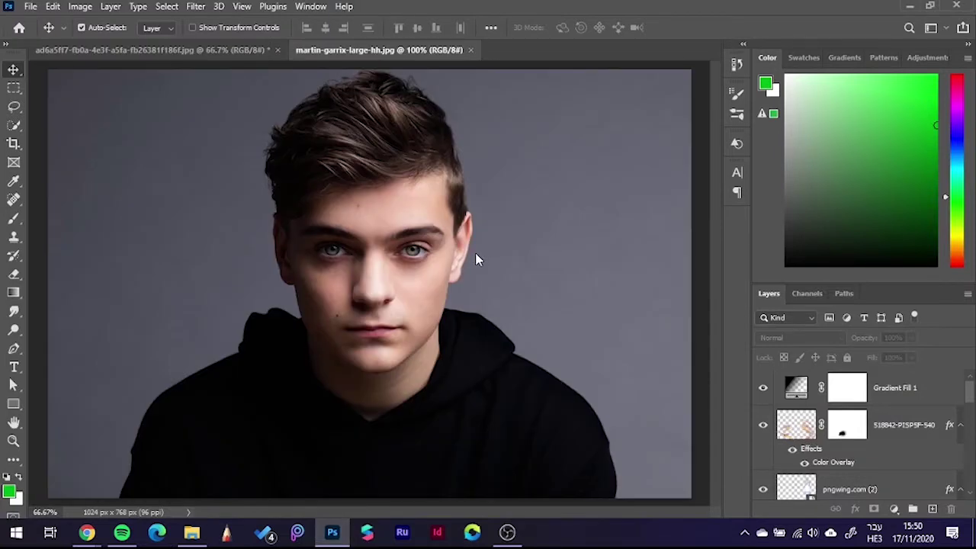
- Select the man using Quick Selection and Select Subject, confirmed through Select and Mask
click(13, 125)
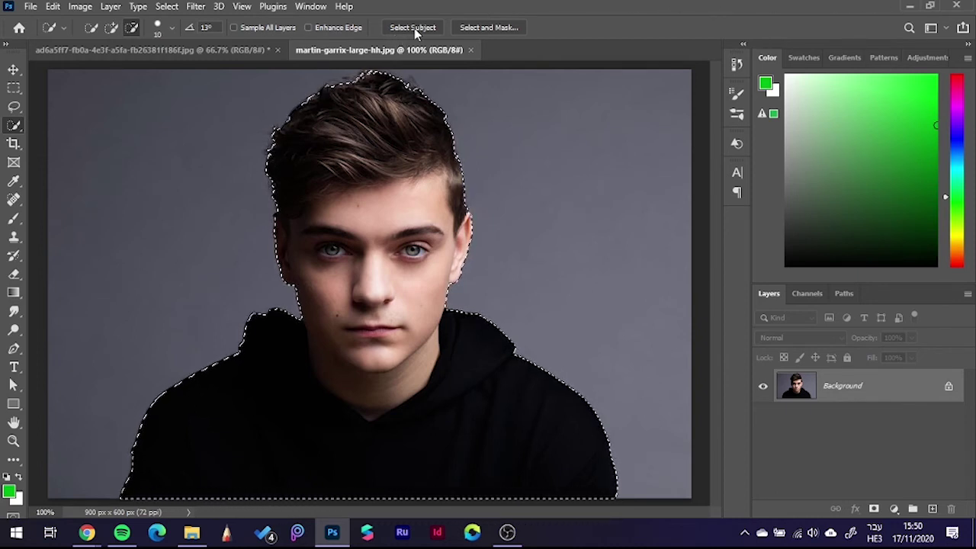
click(474, 29)
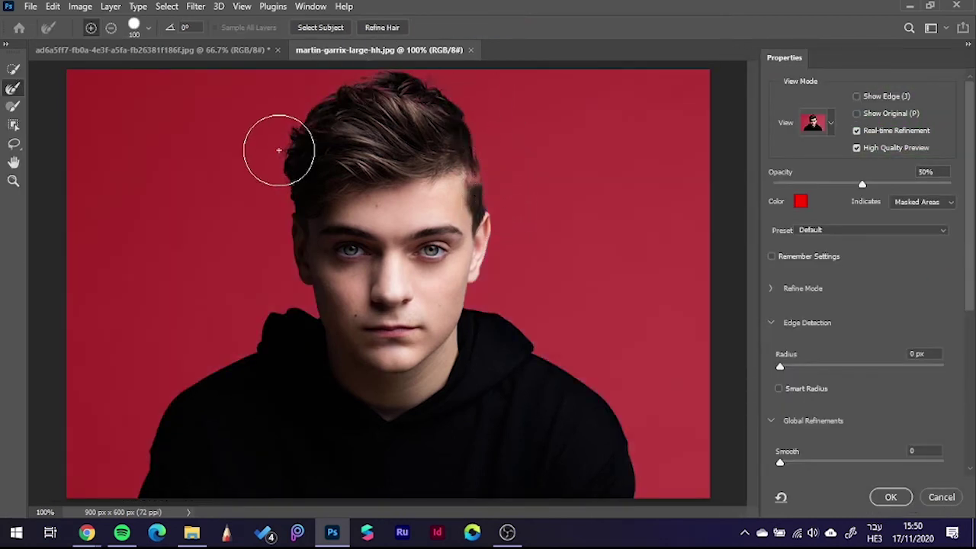
click(890, 499)
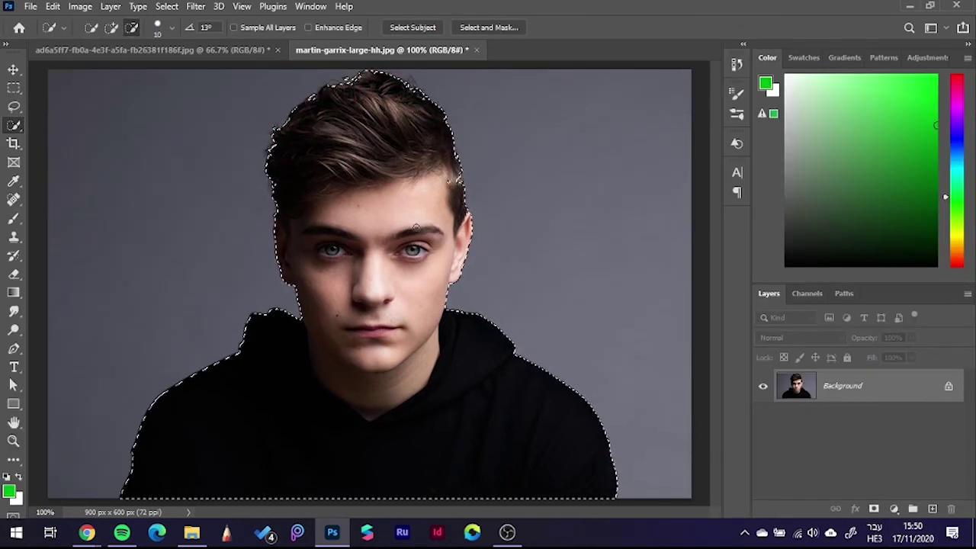
- Zoom in and refine the selection along the forehead hairline by subtracting and re-adding areas
scroll(417, 227, up, 1)
scroll(458, 174, up, 1)
scroll(409, 218, up, 1)
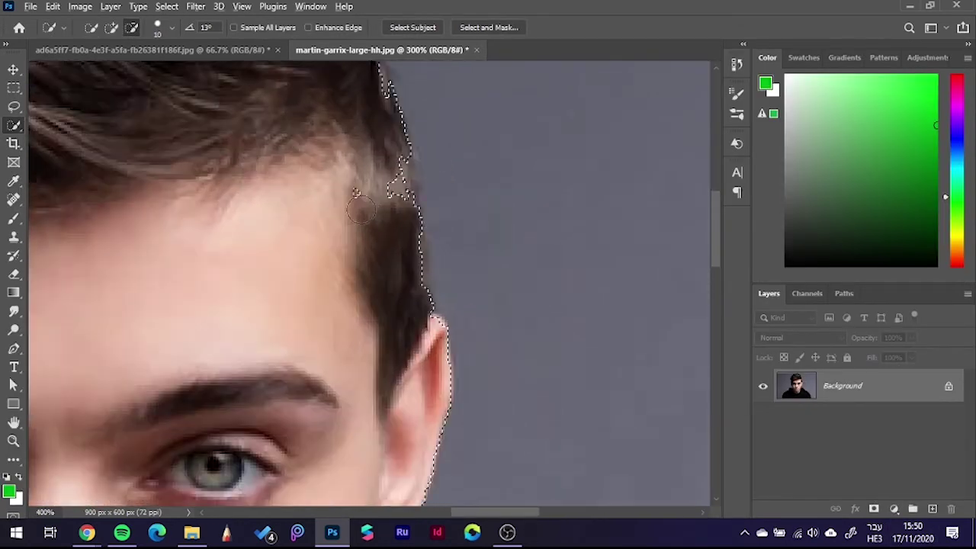
mouse_move(366, 215)
mouse_down()
mouse_move(357, 243)
mouse_move(356, 218)
mouse_up()
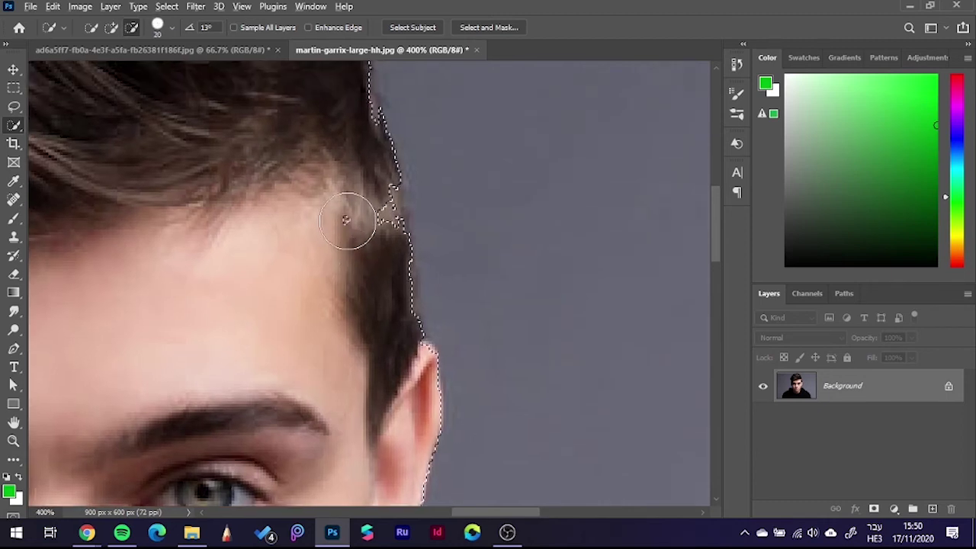
drag(338, 207, 339, 232)
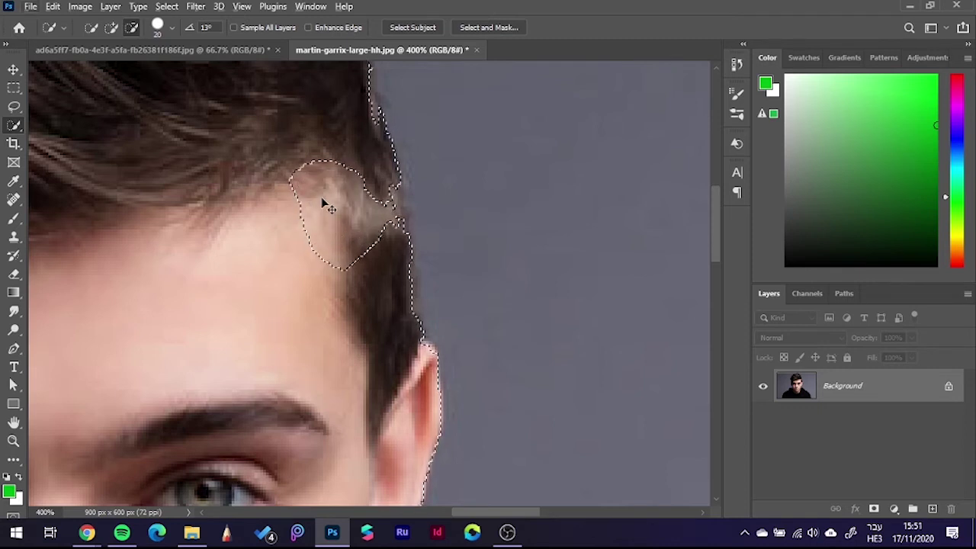
drag(305, 164, 368, 250)
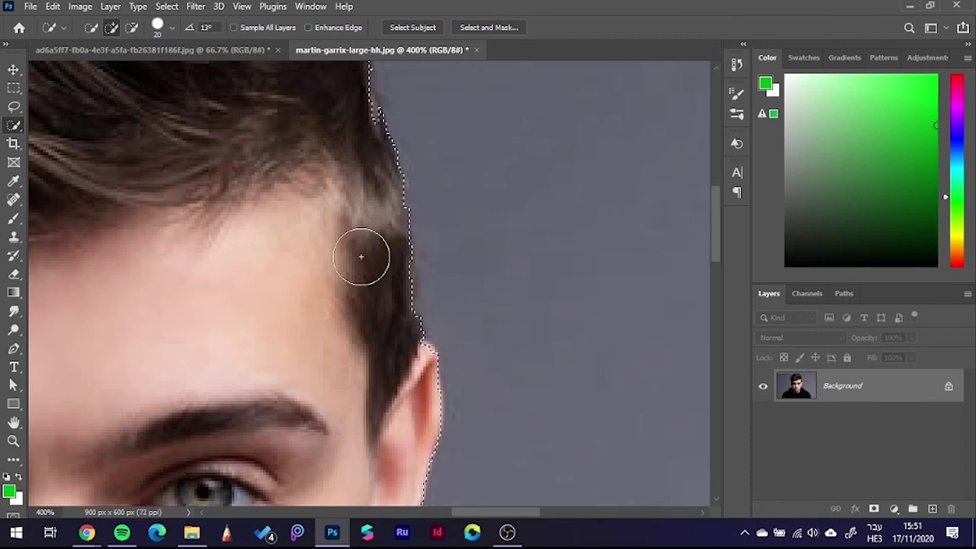
key(alt)
scroll(334, 217, down, 2)
scroll(328, 229, down, 2)
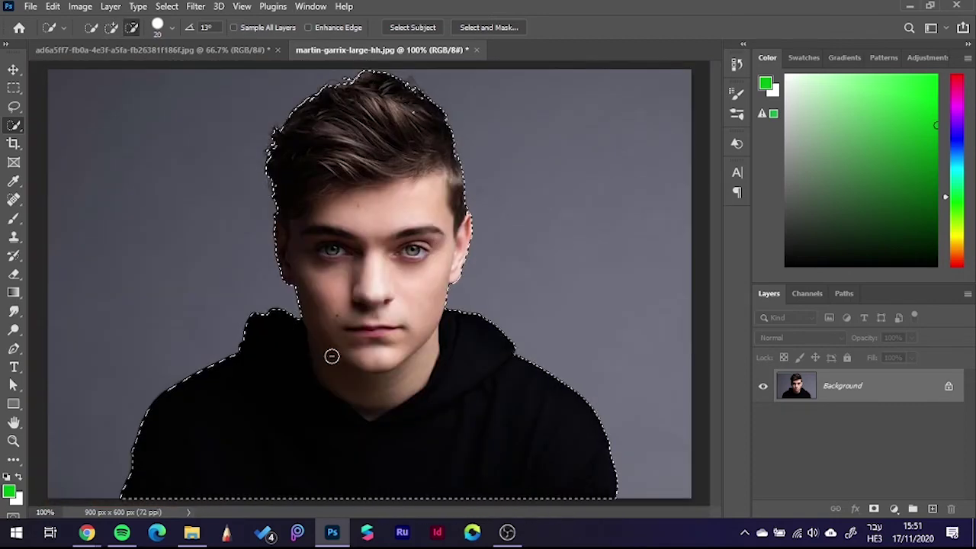
scroll(388, 347, down, 1)
scroll(153, 215, up, 1)
- Move the selected portrait into the composite and drop its layer lower in the stack
key(v)
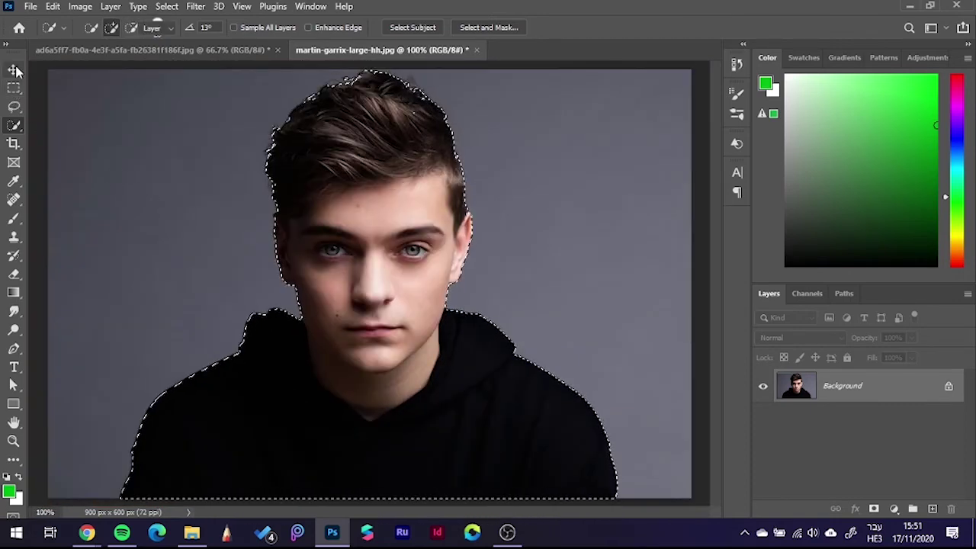
drag(402, 353, 234, 53)
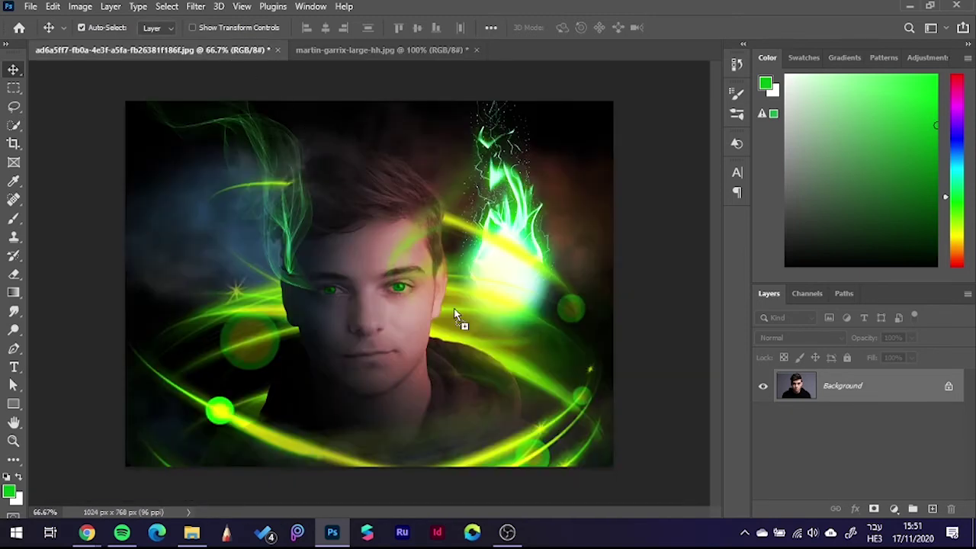
mouse_move(455, 315)
mouse_down()
mouse_move(467, 332)
mouse_move(296, 379)
mouse_up()
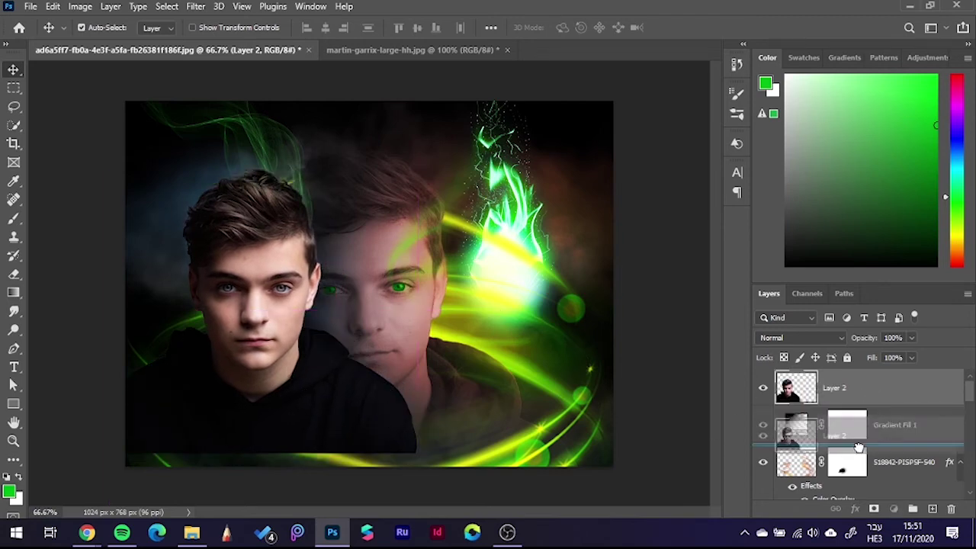
scroll(829, 412, down, 3)
scroll(830, 412, down, 2)
scroll(830, 427, down, 2)
mouse_move(825, 542)
mouse_down()
mouse_move(829, 421)
mouse_move(861, 407)
mouse_up()
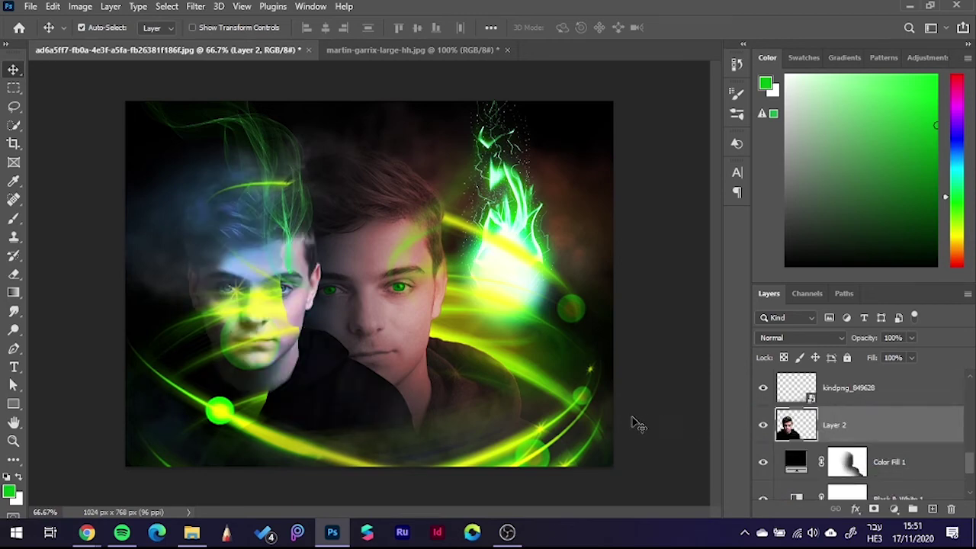
- Scale the second portrait to about 73% and place it in the upper left
key(ctrl+t)
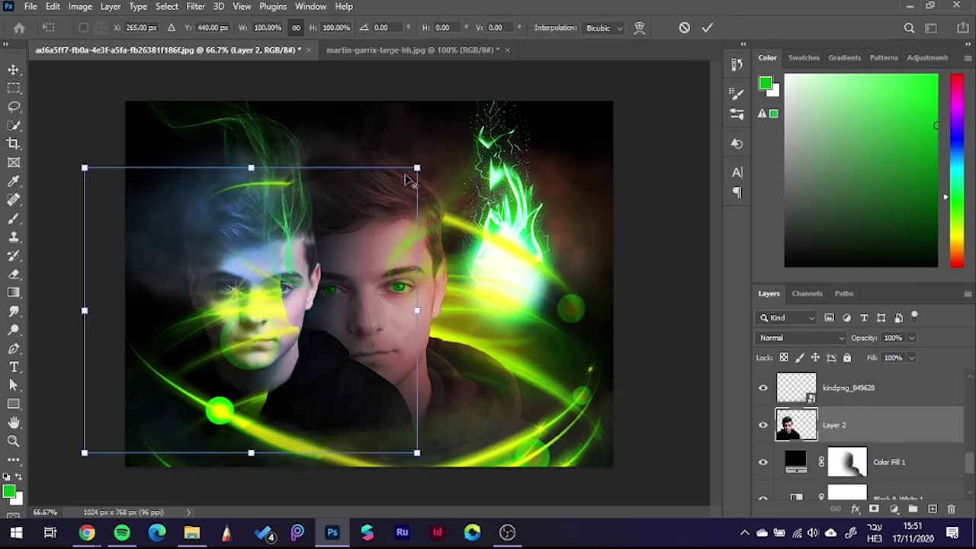
drag(417, 167, 388, 207)
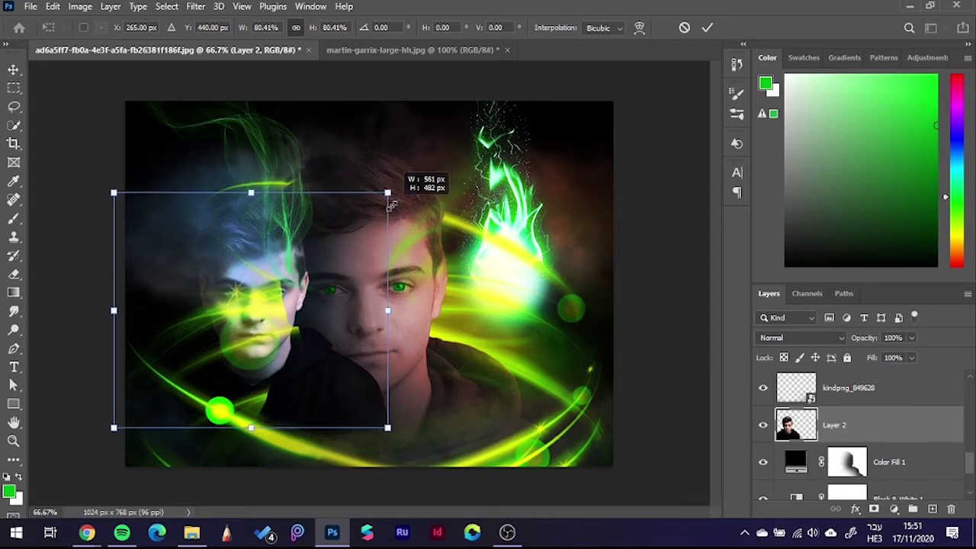
drag(324, 357, 265, 256)
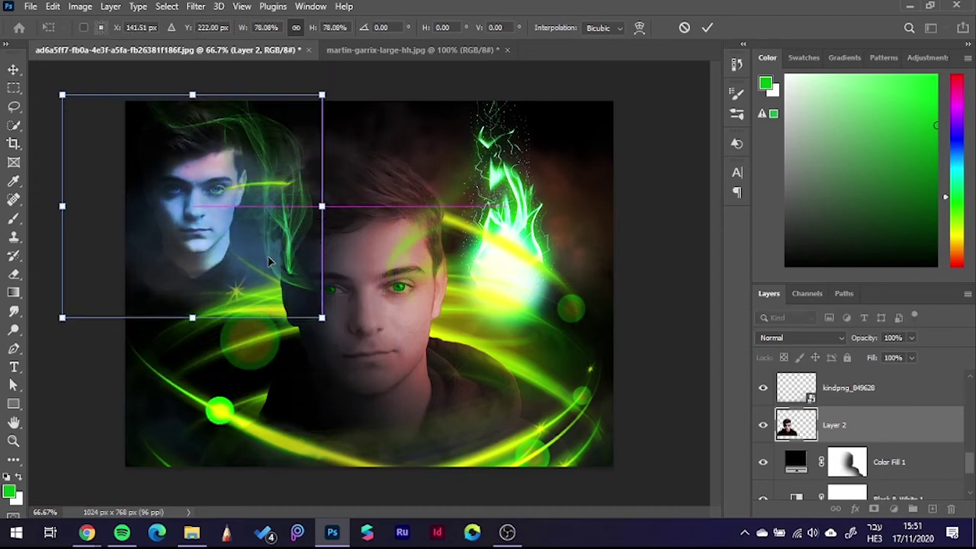
drag(322, 318, 307, 316)
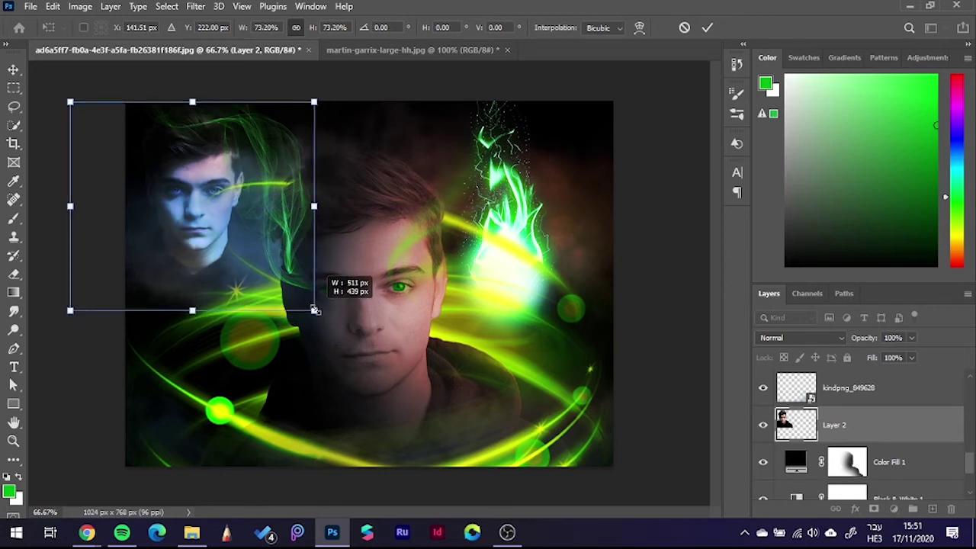
key(Return)
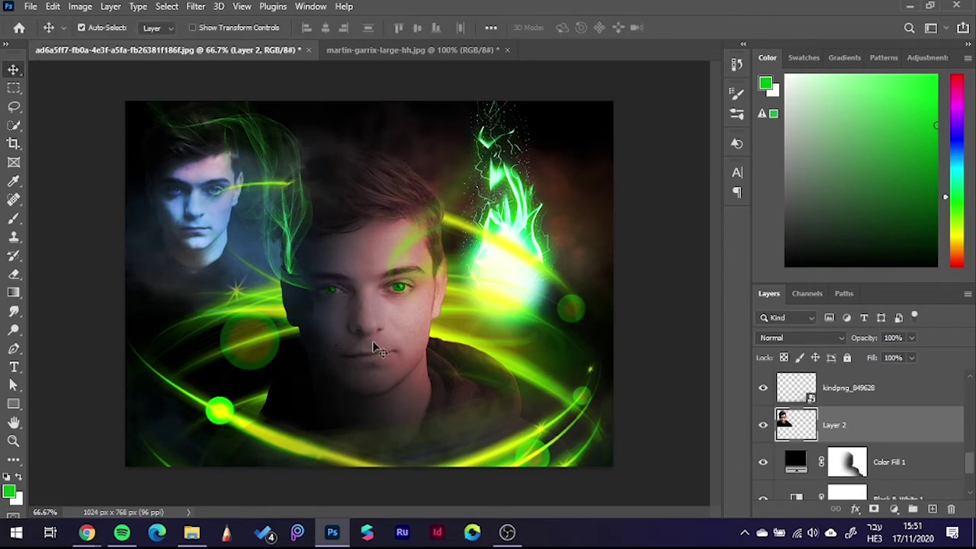
key(ctrl+plus)
drag(221, 290, 433, 369)
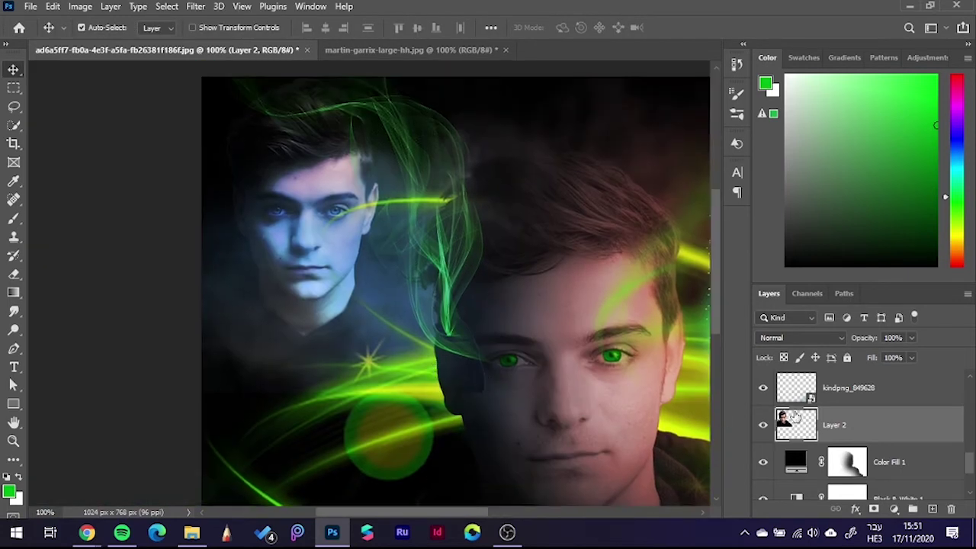
- Mask Layer 2 and fade its lower and left edges with a large eraser (500, 250, 300)
click(871, 509)
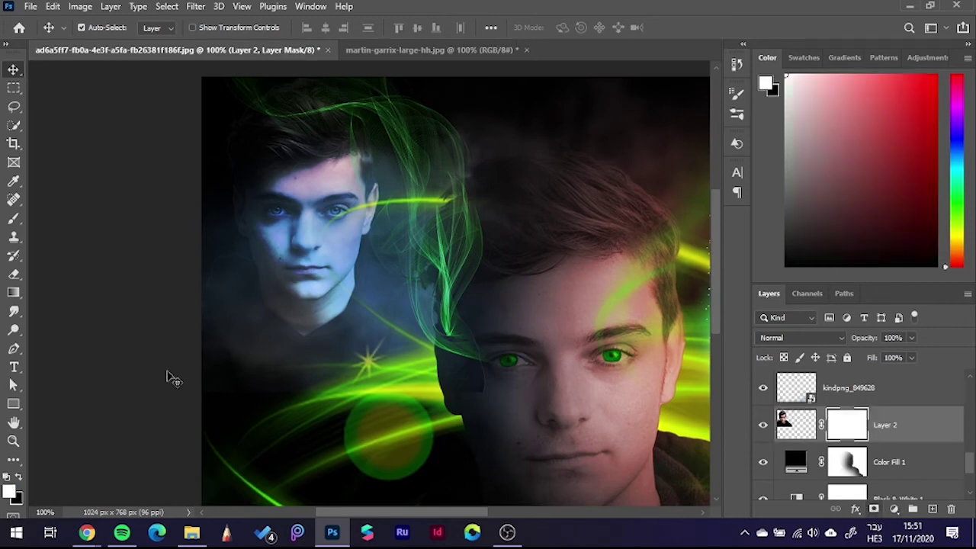
click(13, 274)
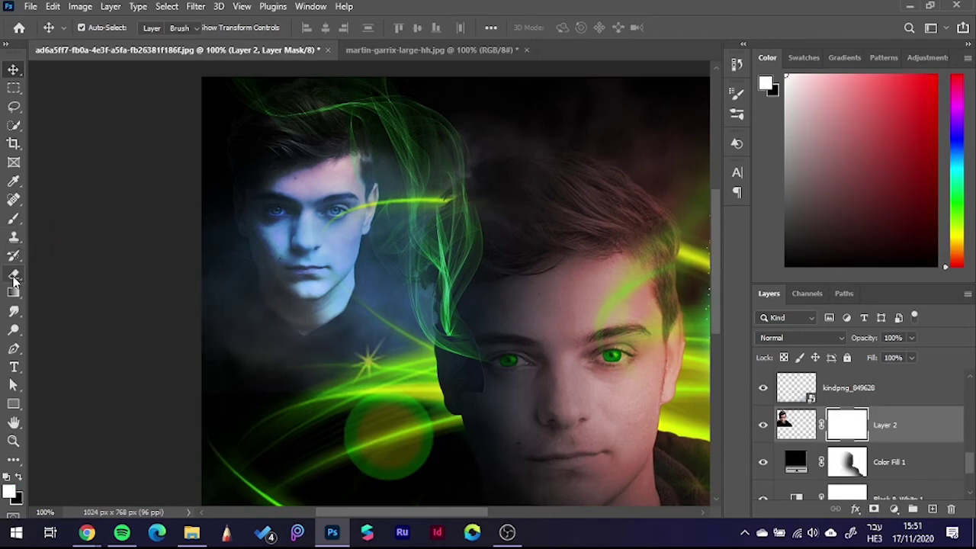
key(bracketright)
key(bracketright)
key(bracketright)
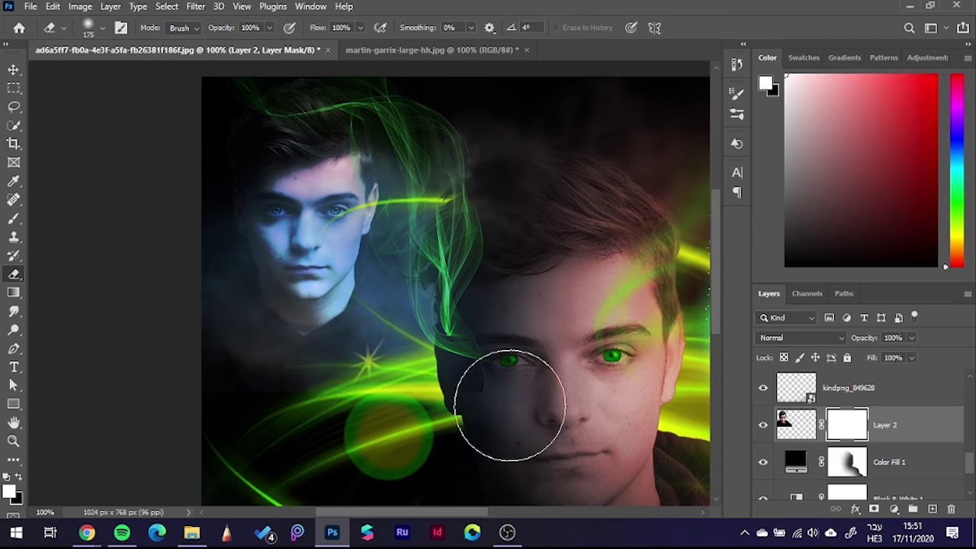
key(bracketright)
key(bracketright)
key(bracketright)
key(bracketright)
key(bracketright)
mouse_move(519, 391)
mouse_down()
mouse_move(511, 399)
mouse_move(530, 403)
mouse_move(454, 425)
mouse_move(399, 371)
mouse_up()
key(bracketleft)
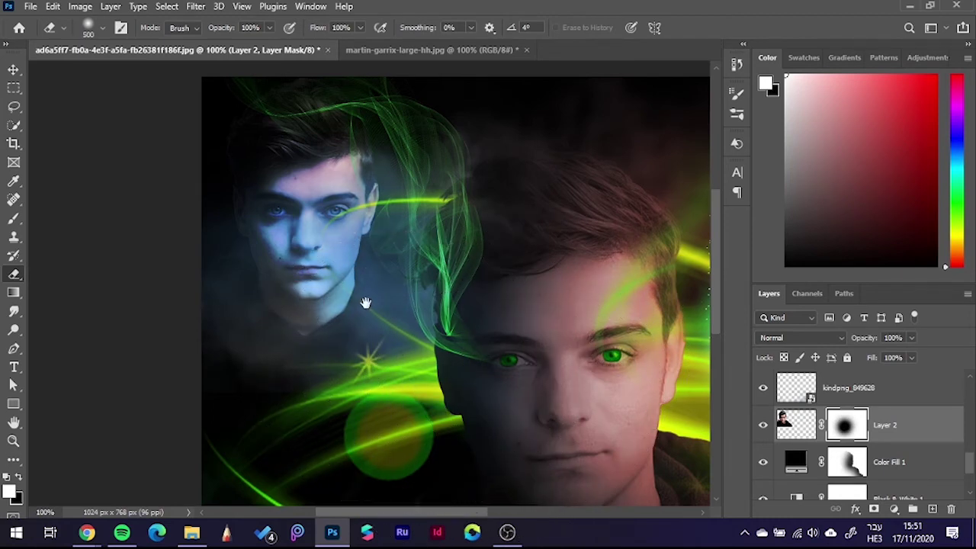
drag(337, 334, 360, 307)
key(bracketleft)
key(bracketleft)
mouse_move(390, 388)
mouse_down()
mouse_move(337, 374)
mouse_move(247, 392)
mouse_move(201, 384)
mouse_up()
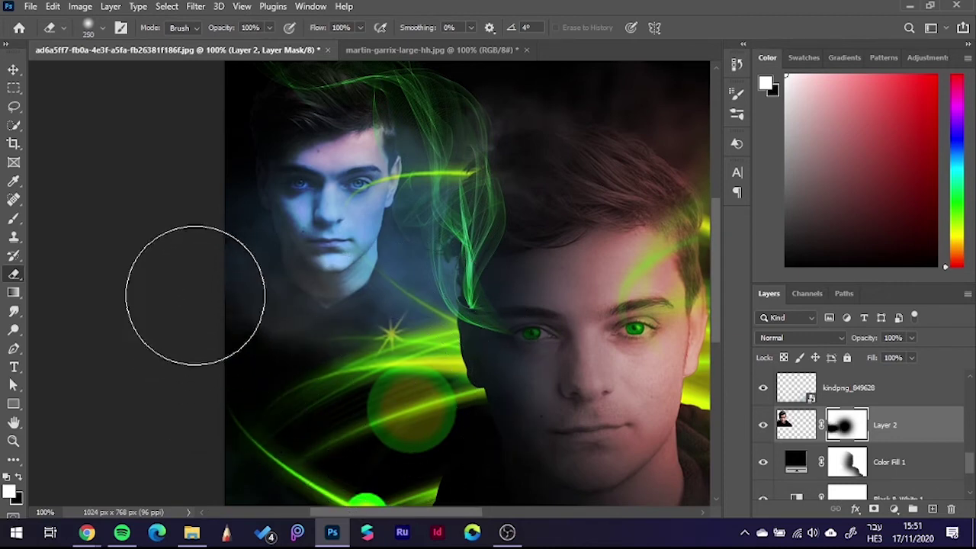
key(bracketleft)
key(bracketleft)
key(bracketright)
key(bracketright)
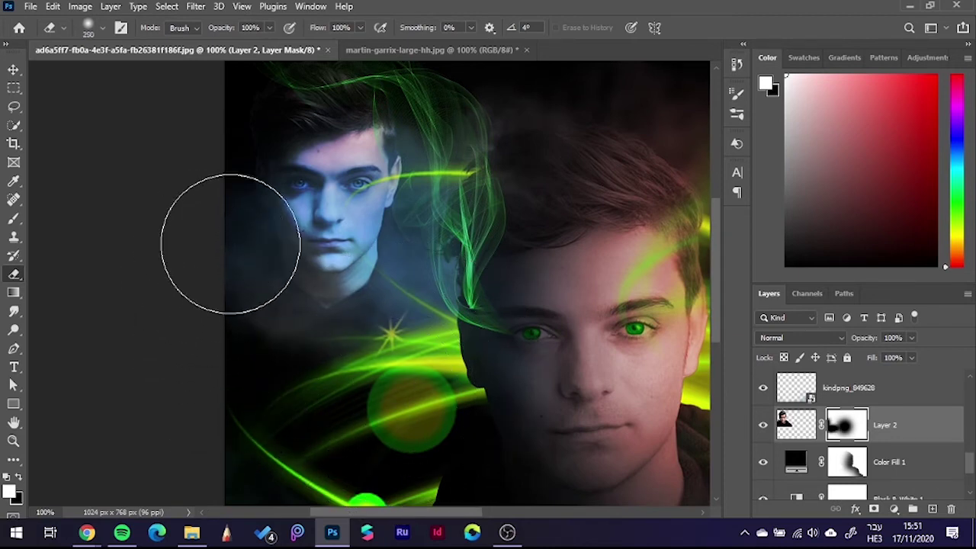
key(bracketright)
drag(190, 179, 186, 147)
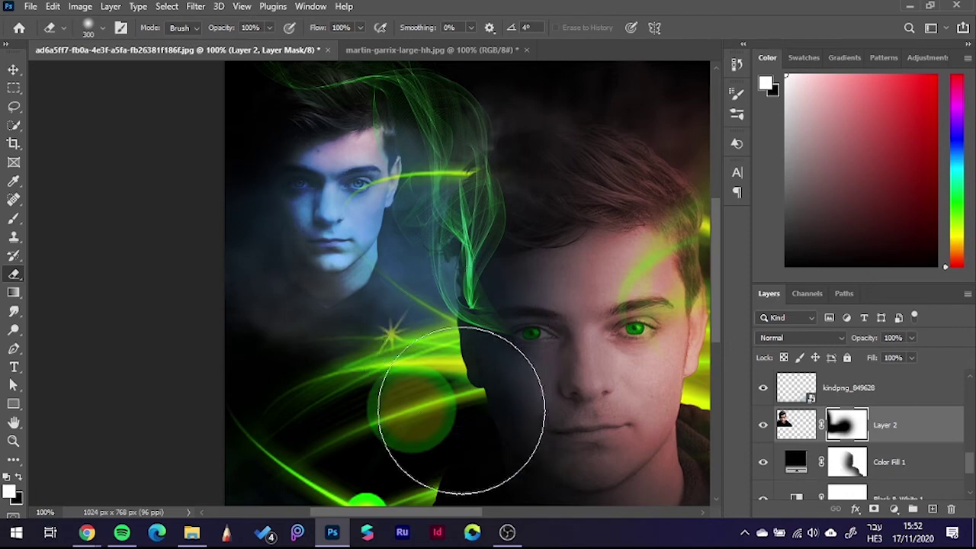
- Zoom to 200% on the second face, add an empty Layer 3, and pick a blue brush colour
click(14, 69)
click(215, 273)
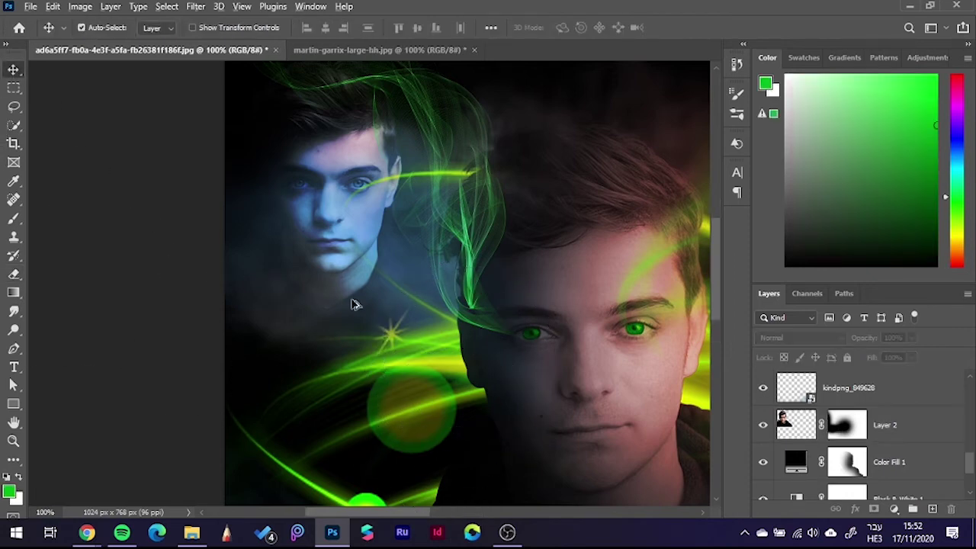
key(ctrl+plus)
drag(382, 221, 433, 348)
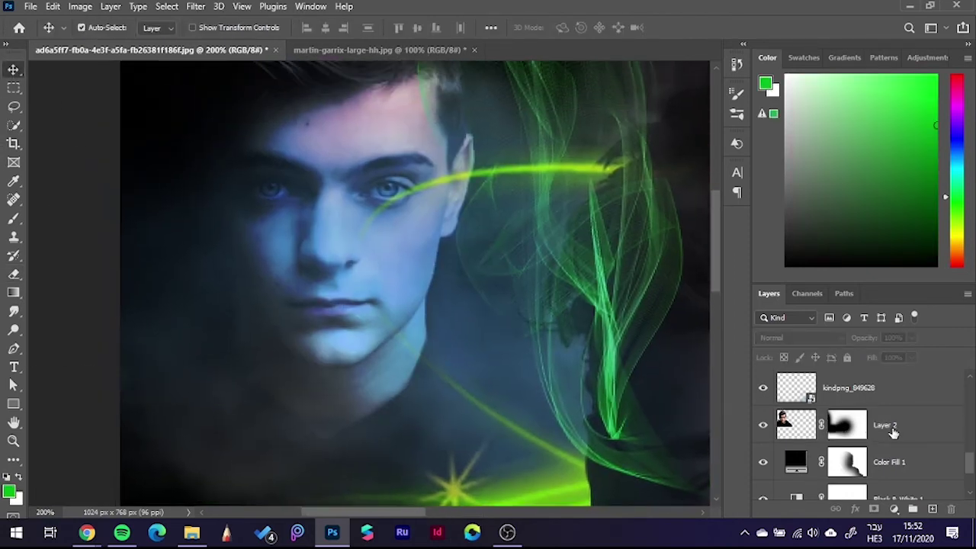
click(903, 438)
click(931, 510)
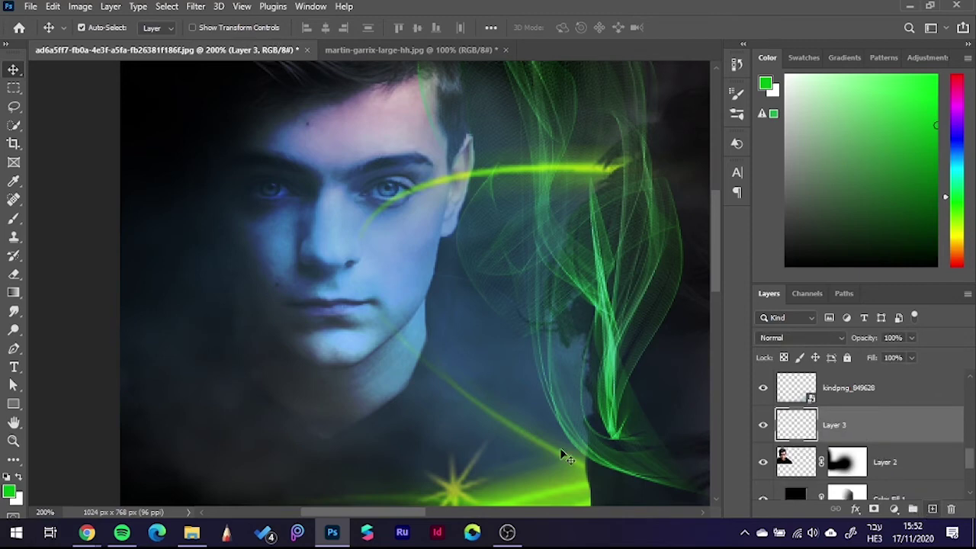
click(14, 219)
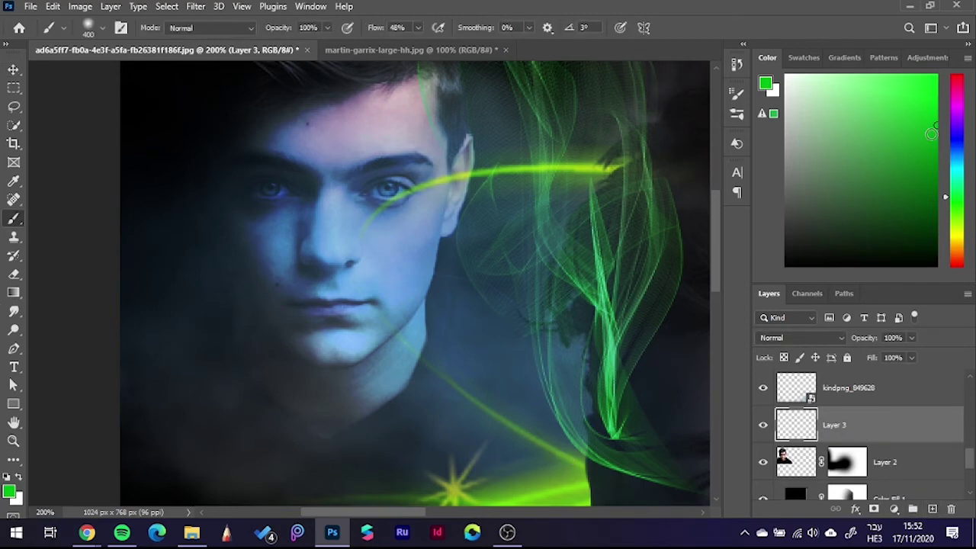
drag(958, 187, 958, 138)
- Shrink the brush to 9 and paint blue over the second portrait's eyes on Layer 3
key(bracketleft)
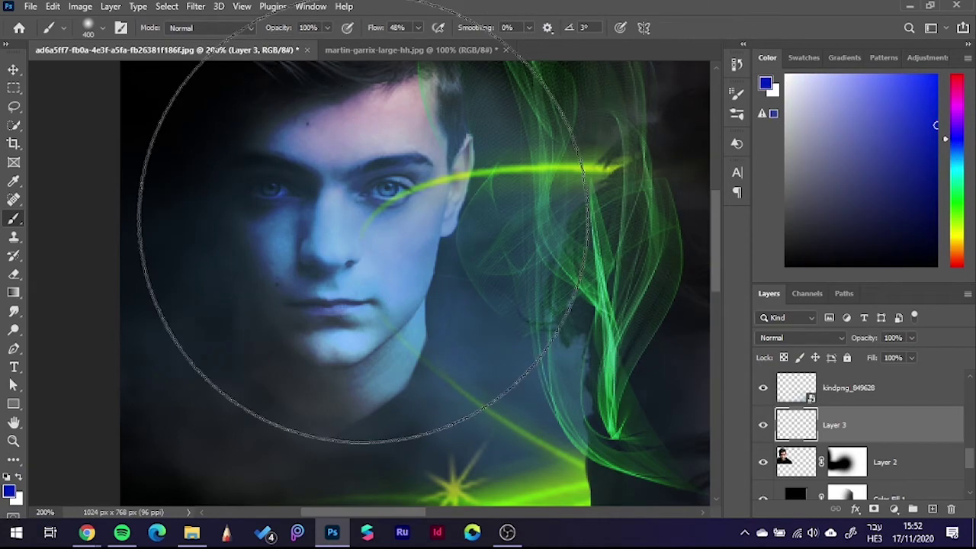
key(bracketleft)
key(bracketleft)
key(bracketleft)
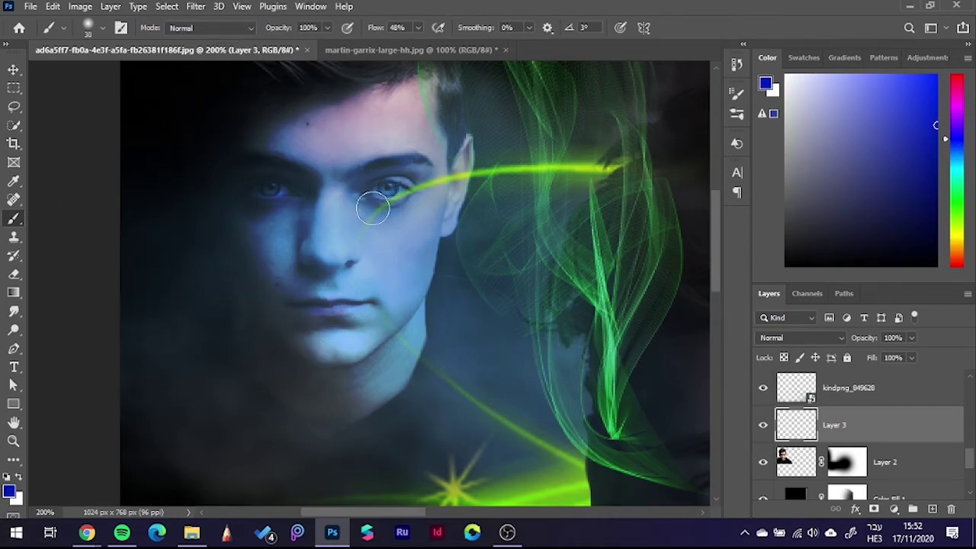
scroll(418, 197, up, 3)
scroll(272, 236, up, 2)
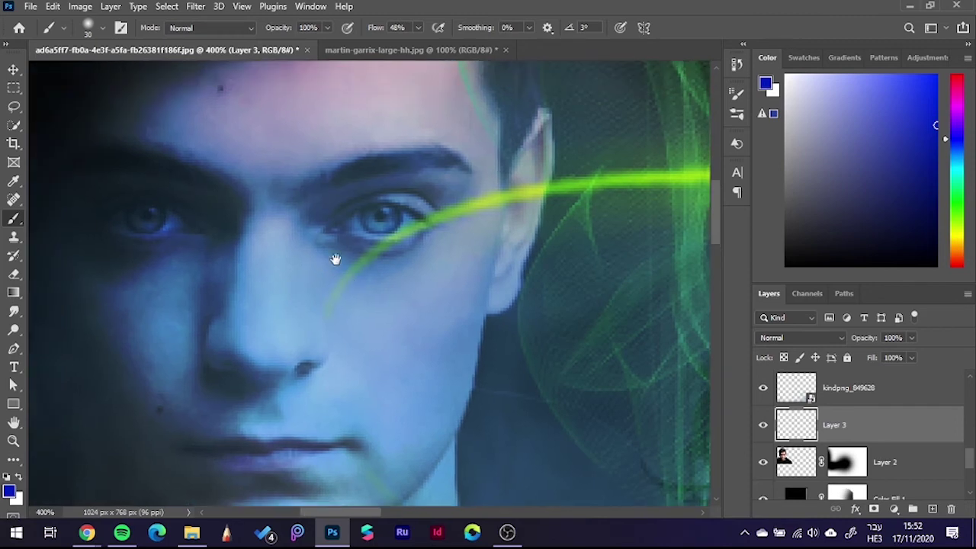
scroll(389, 220, up, 2)
scroll(409, 239, up, 1)
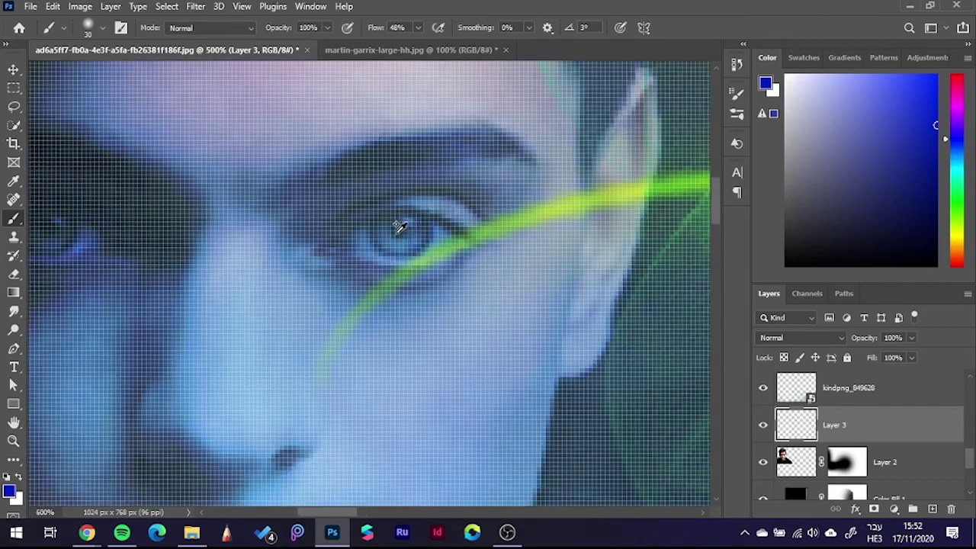
key(bracketleft)
key(bracketleft)
key(bracketleft)
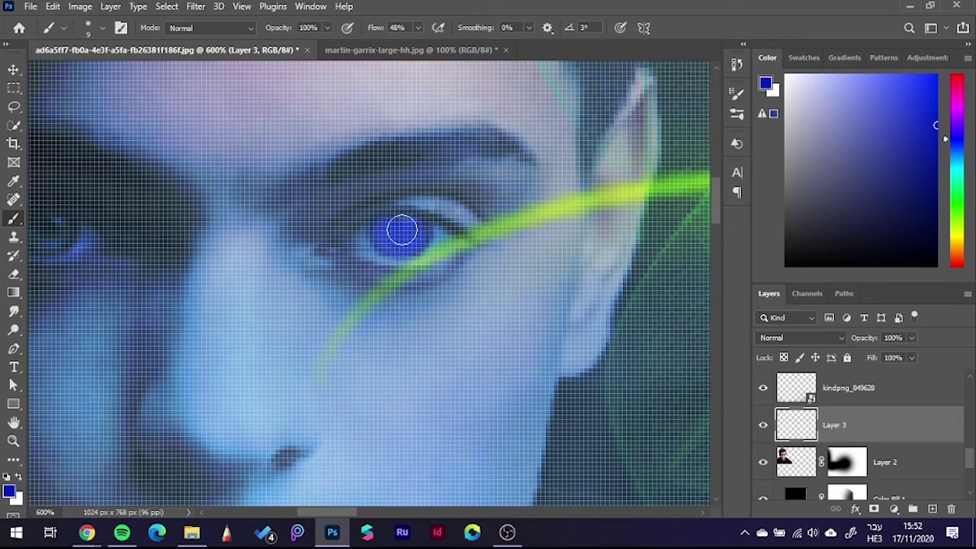
scroll(290, 248, left, 5)
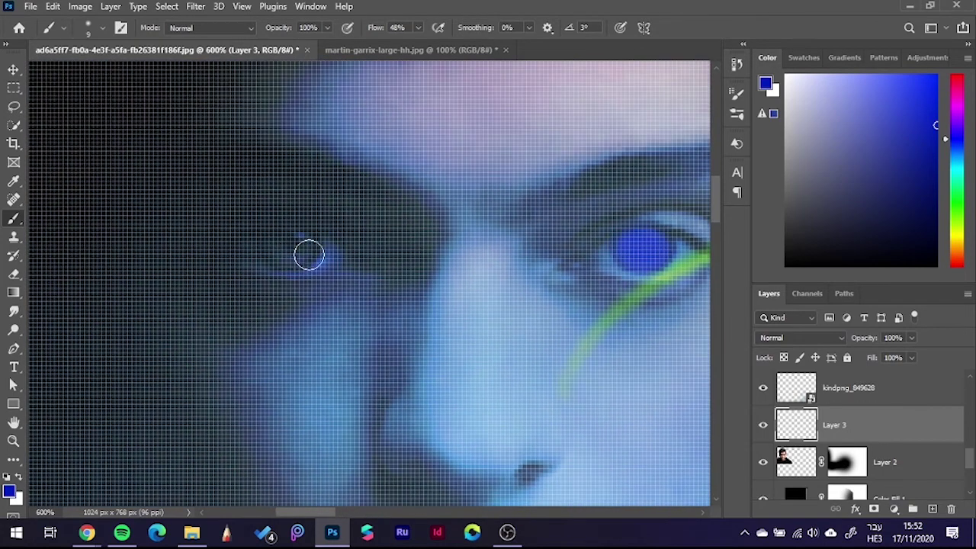
drag(300, 244, 285, 244)
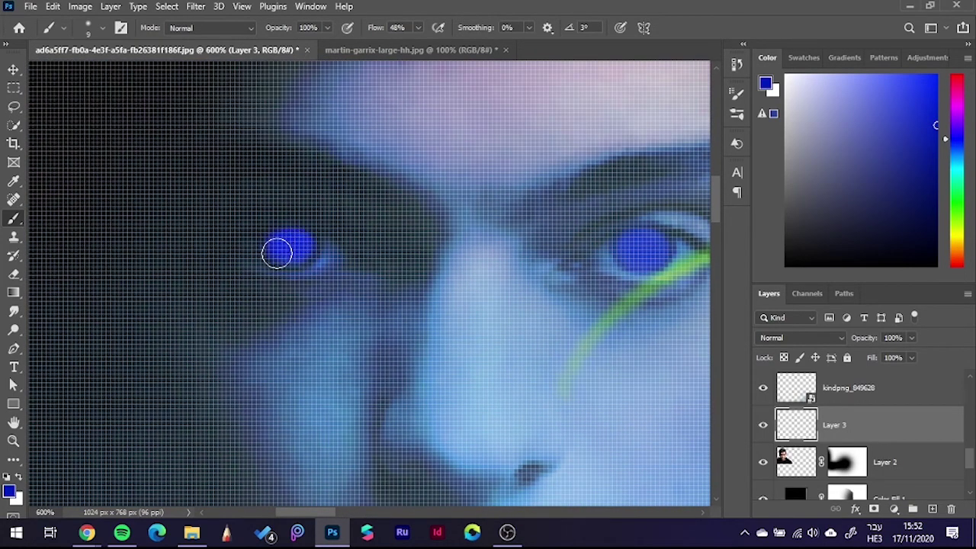
- Set Layer 3's blend mode to Screen
click(804, 337)
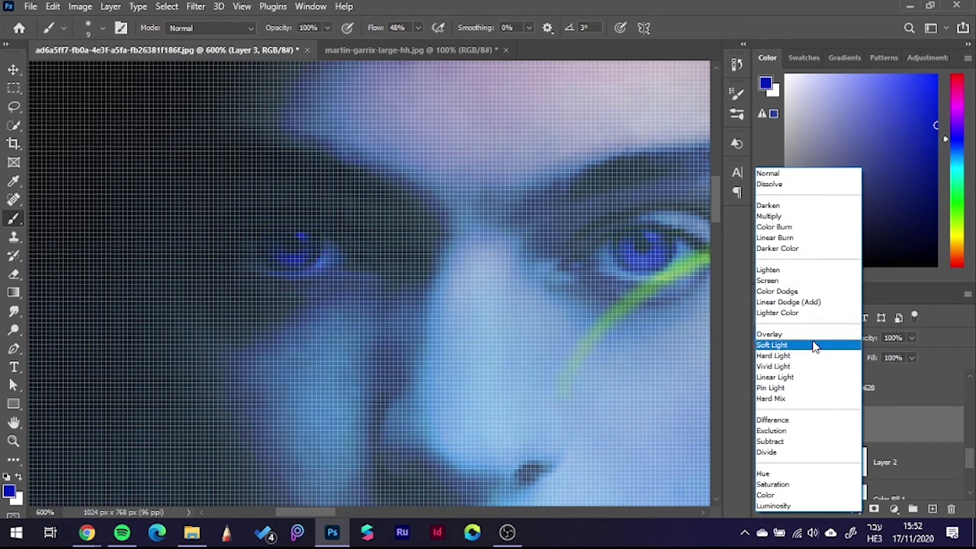
click(801, 287)
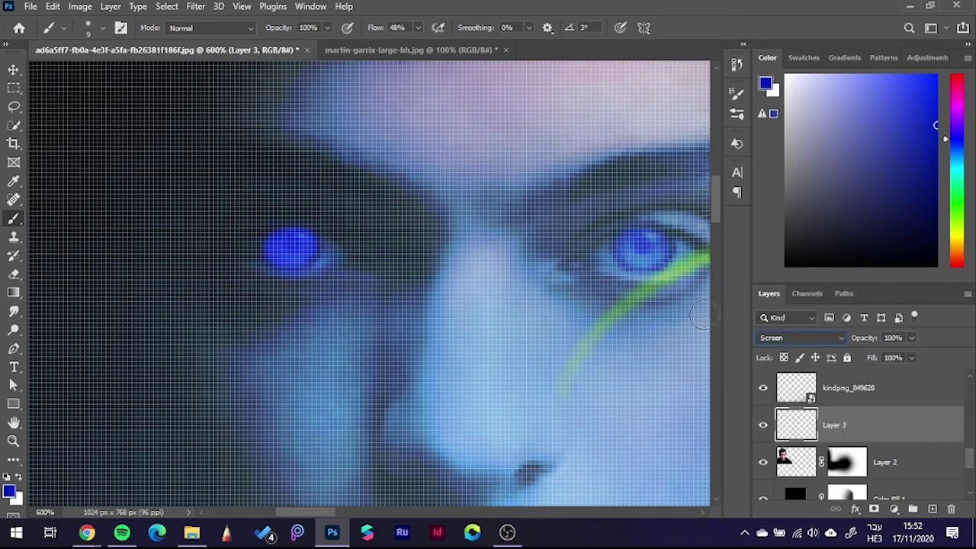
click(13, 69)
scroll(599, 321, down, 2)
scroll(588, 337, down, 2)
- Pan and zoom the view to bring both faces into frame
scroll(585, 349, down, 3)
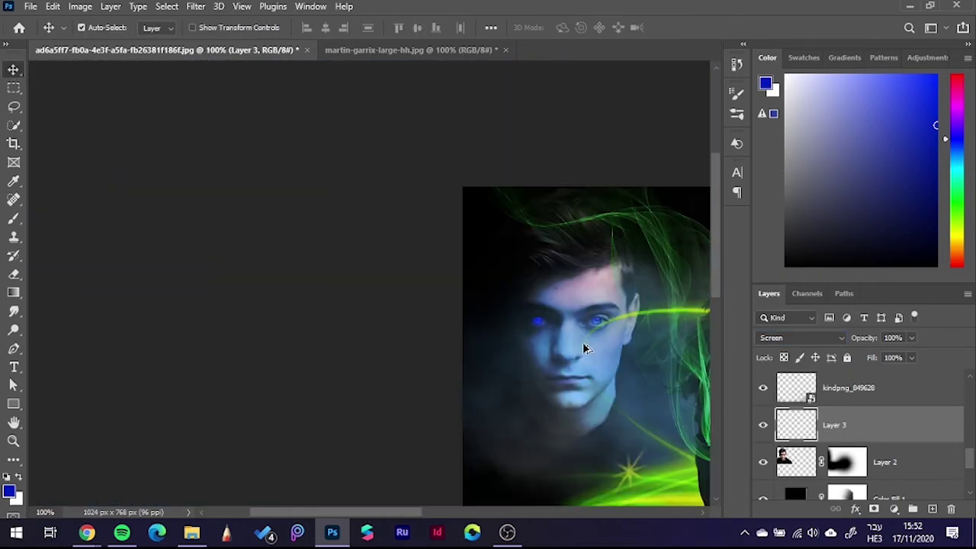
drag(598, 379, 440, 290)
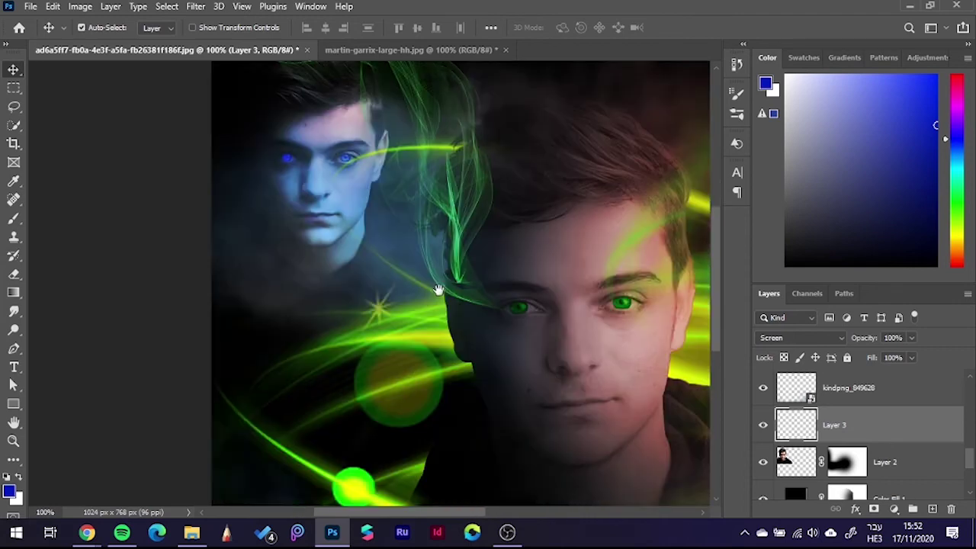
scroll(448, 202, up, 1)
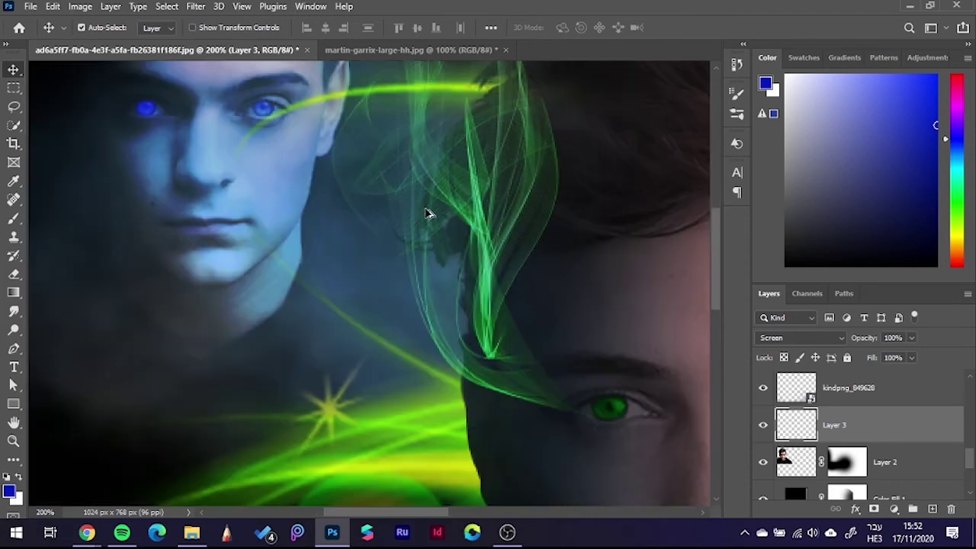
drag(336, 145, 370, 177)
scroll(858, 432, up, 1)
scroll(859, 431, up, 1)
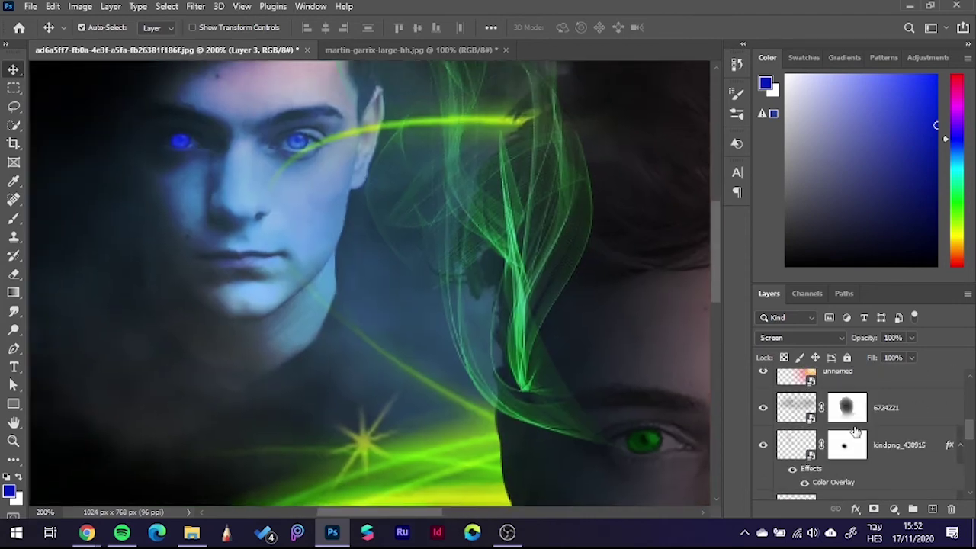
scroll(859, 432, up, 1)
scroll(858, 432, up, 2)
scroll(859, 432, up, 1)
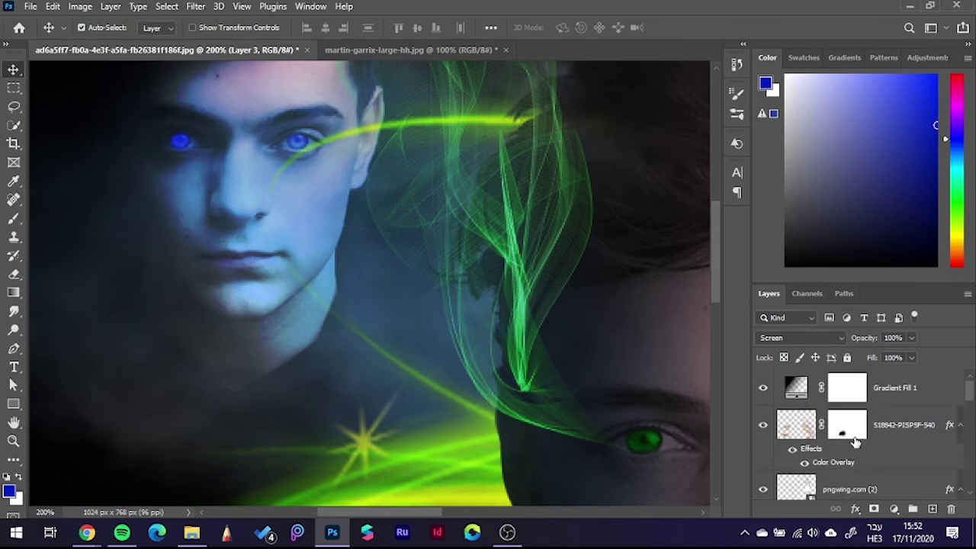
- On the 518842-PISPSF-540 layer mask, erase the light streak over the faded portrait's neck
click(856, 441)
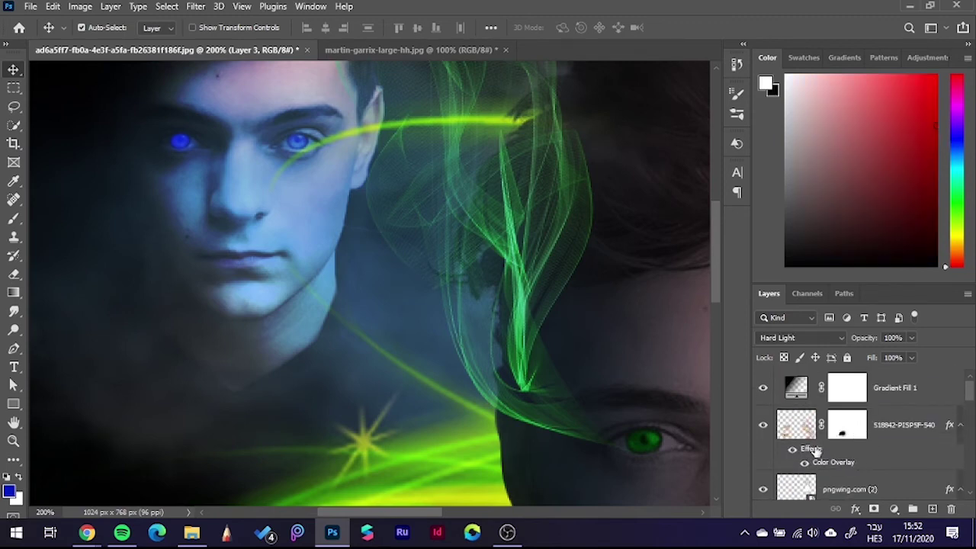
click(13, 276)
drag(170, 218, 218, 206)
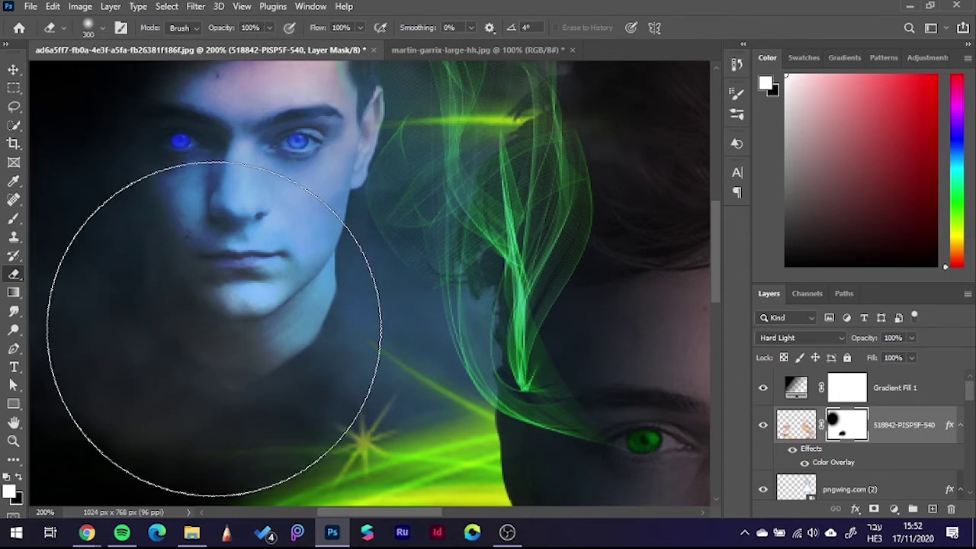
click(14, 71)
scroll(220, 255, down, 2)
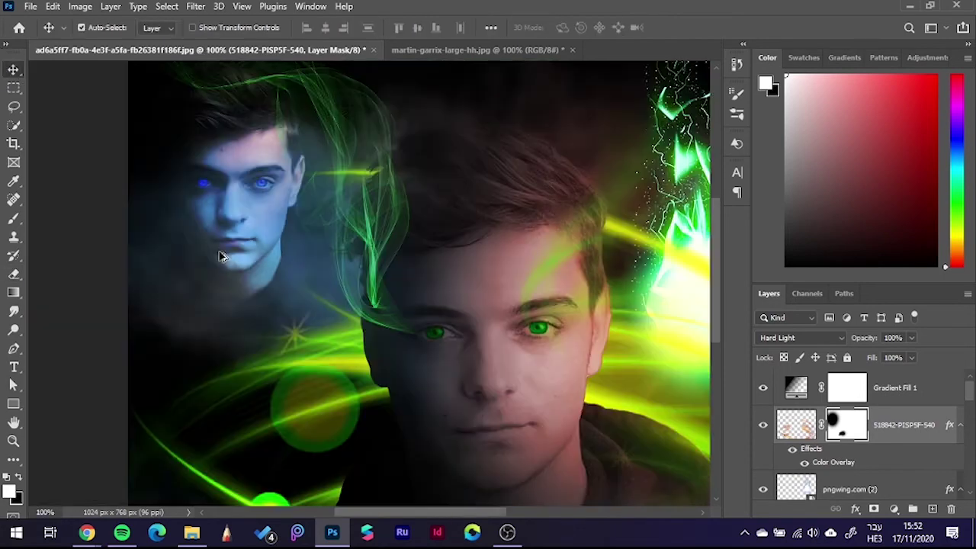
scroll(267, 193, up, 2)
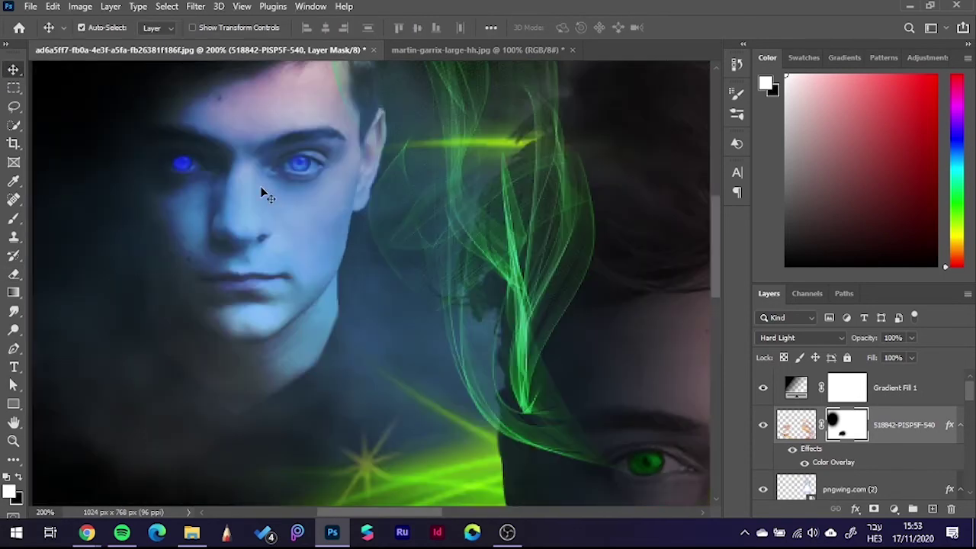
drag(253, 180, 296, 198)
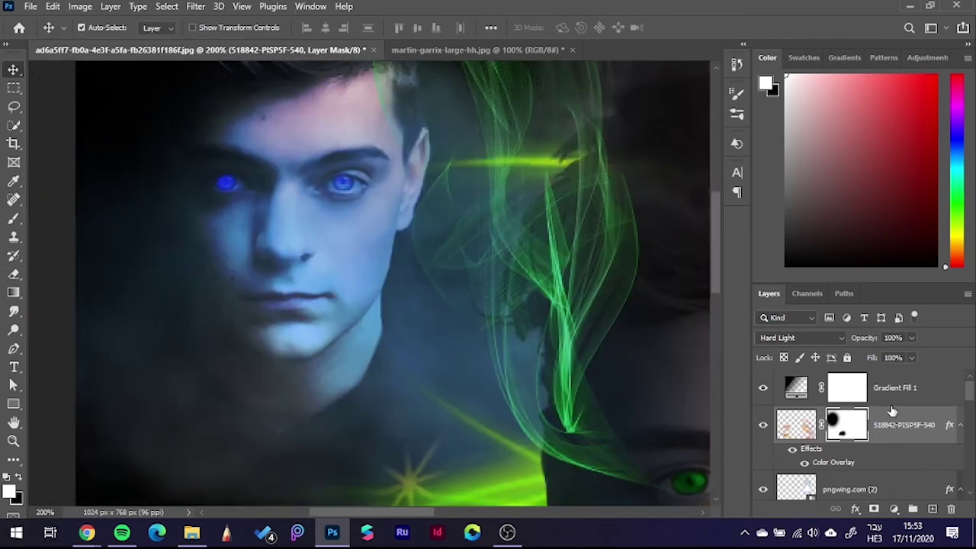
- Go to USB Drive (F:) > דיסק און קי > png > energy effects and drag kindpng_430915 toward Photoshop
click(191, 533)
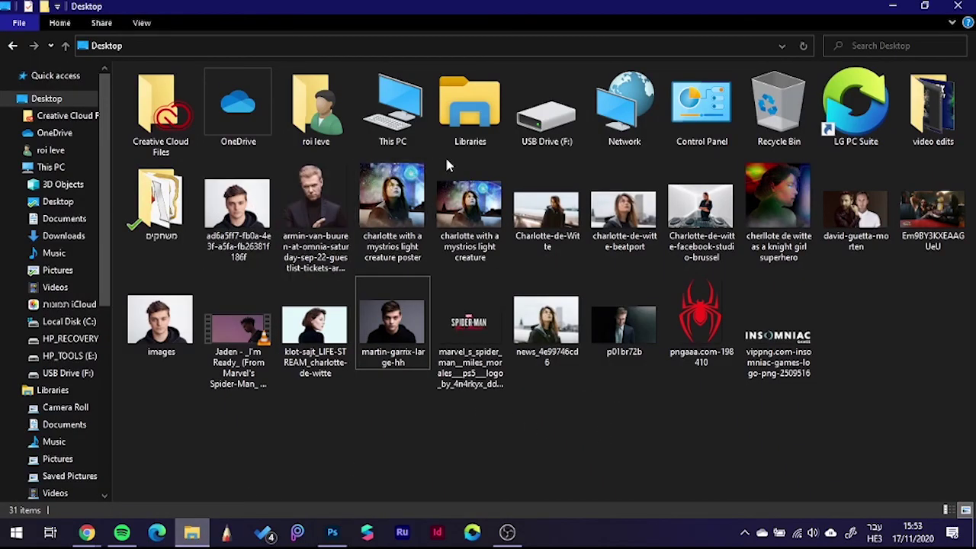
click(51, 167)
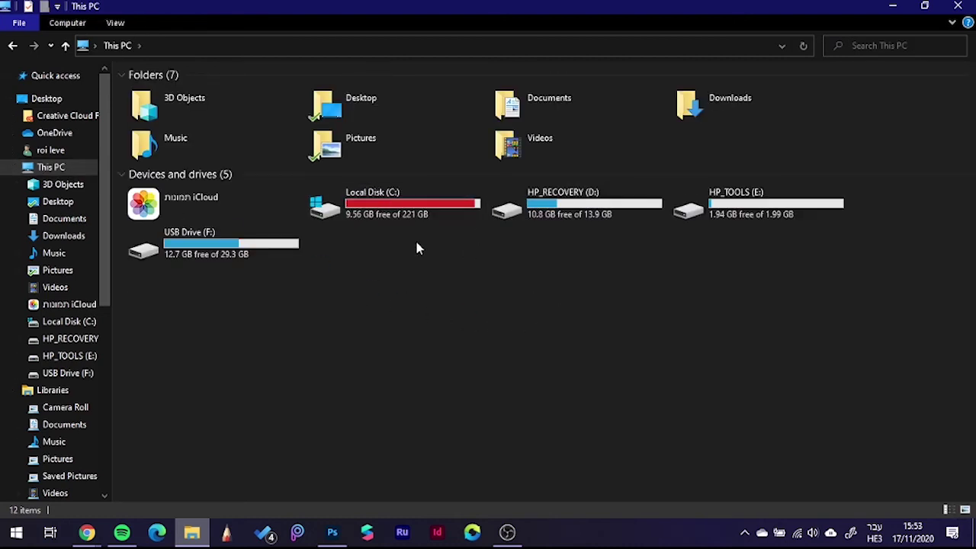
double_click(257, 255)
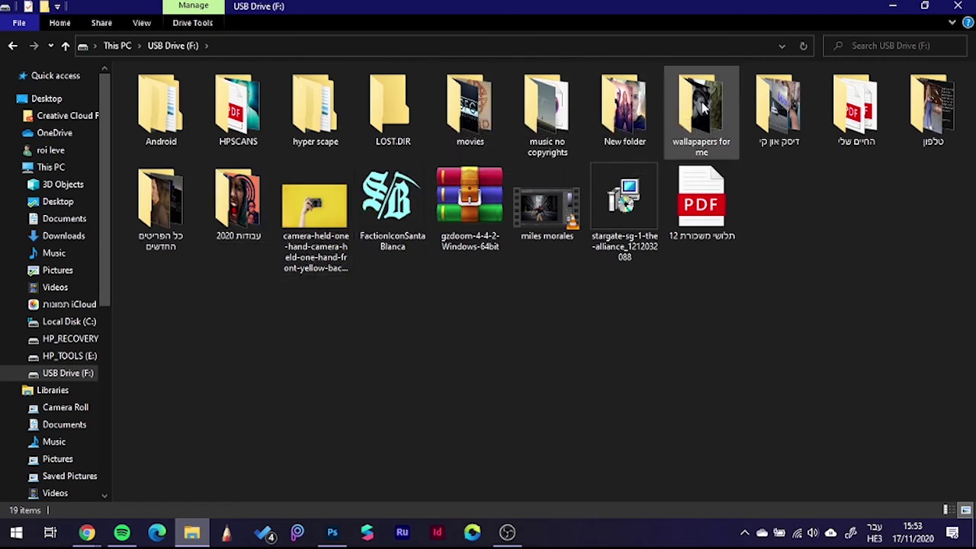
double_click(778, 107)
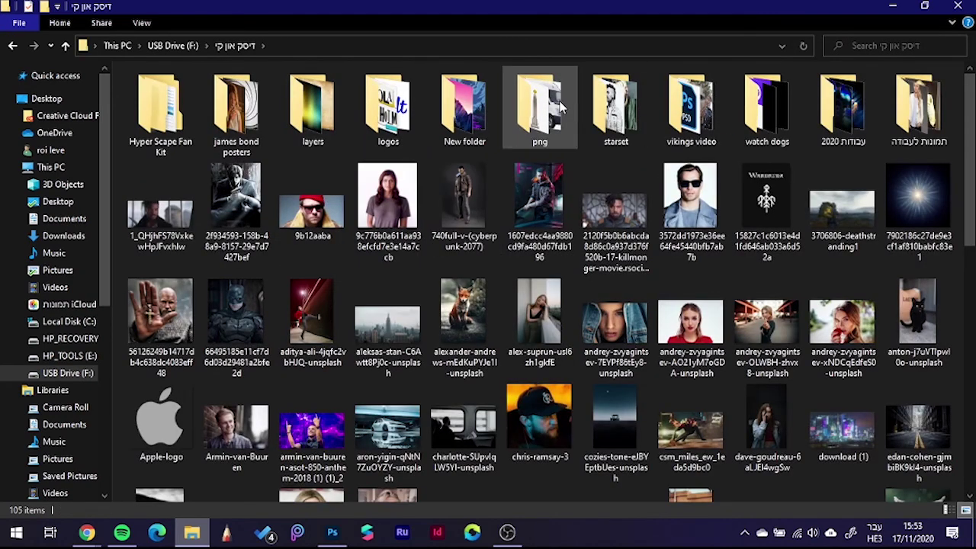
click(556, 106)
double_click(540, 107)
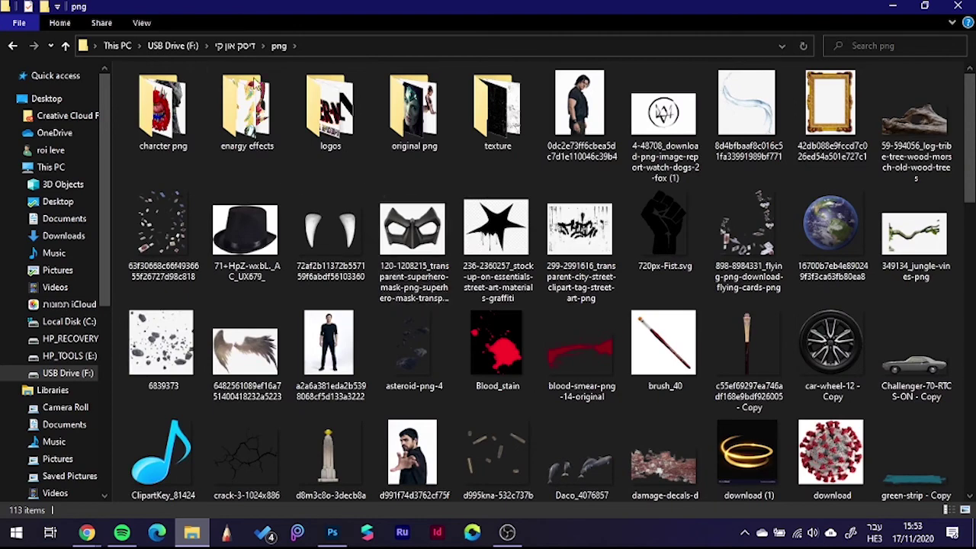
double_click(281, 139)
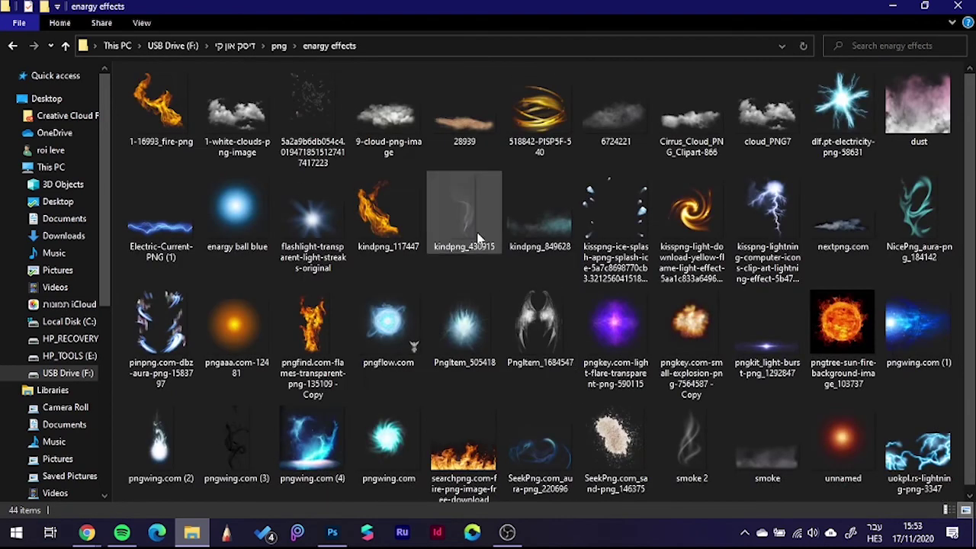
mouse_move(471, 215)
mouse_down()
mouse_move(458, 519)
mouse_move(328, 294)
mouse_up()
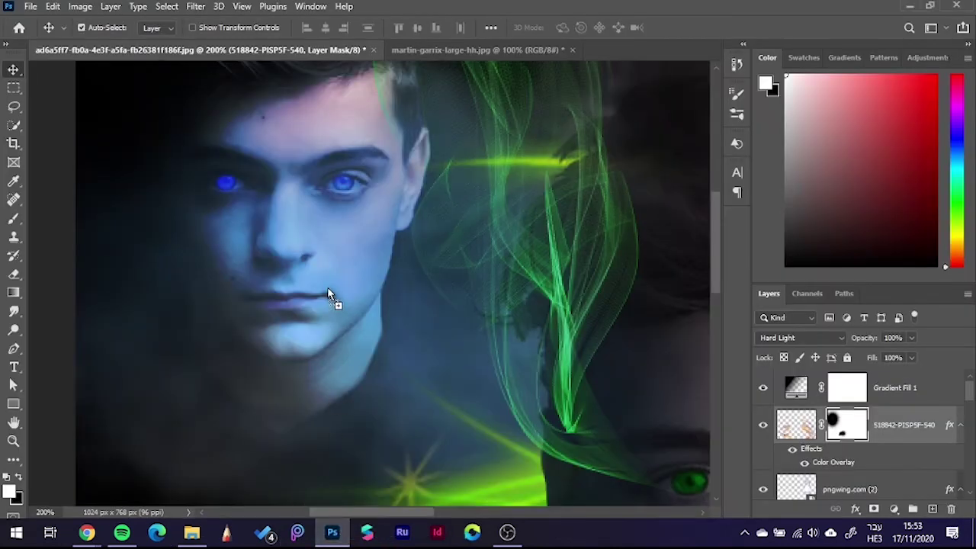
- Place the kindpng_430915 smoke image flipped horizontally, and move its layer lower in the stack
drag(367, 241, 365, 239)
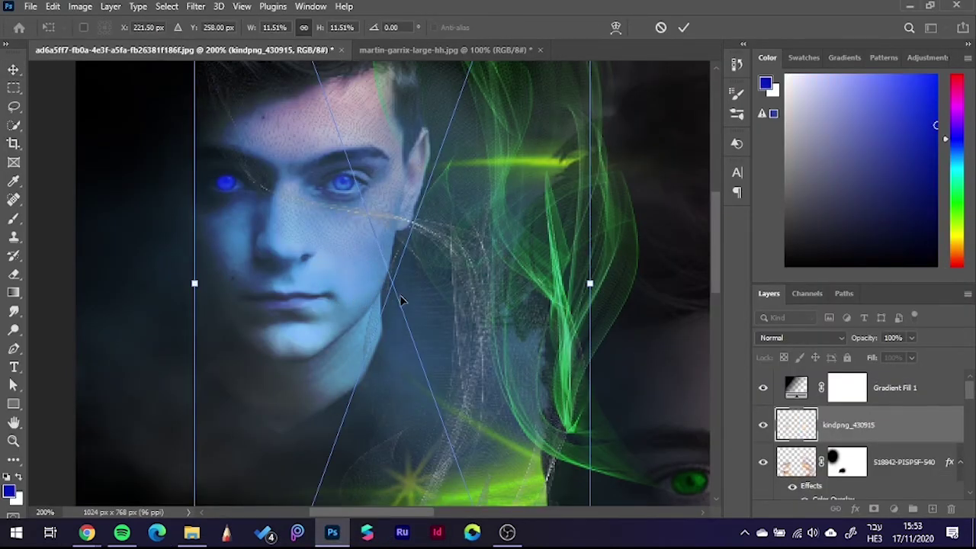
right_click(451, 322)
click(488, 299)
key(Return)
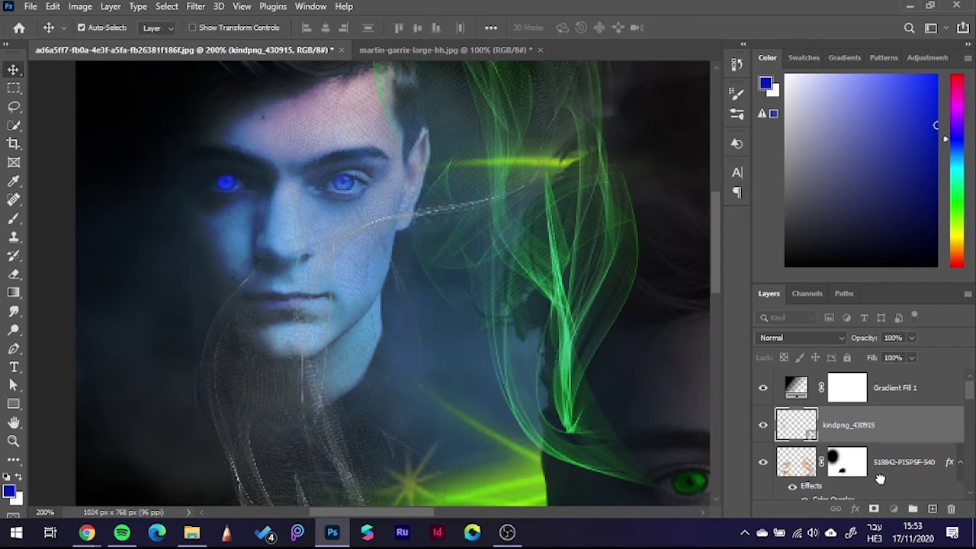
mouse_move(846, 425)
mouse_down()
mouse_move(738, 482)
mouse_move(832, 467)
mouse_up()
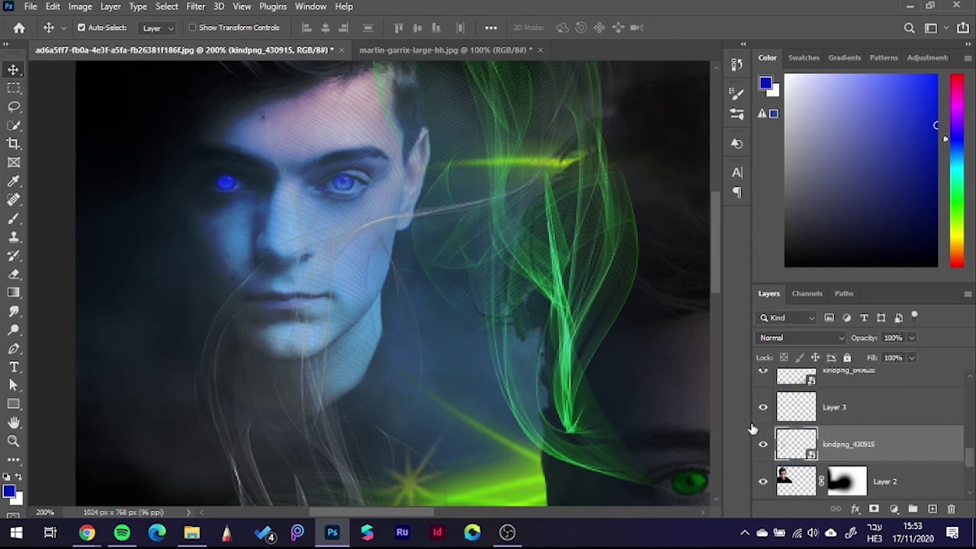
- Shrink the smoke wisp to about 2.4% and position its base over the faded portrait's eye
key(ctrl+t)
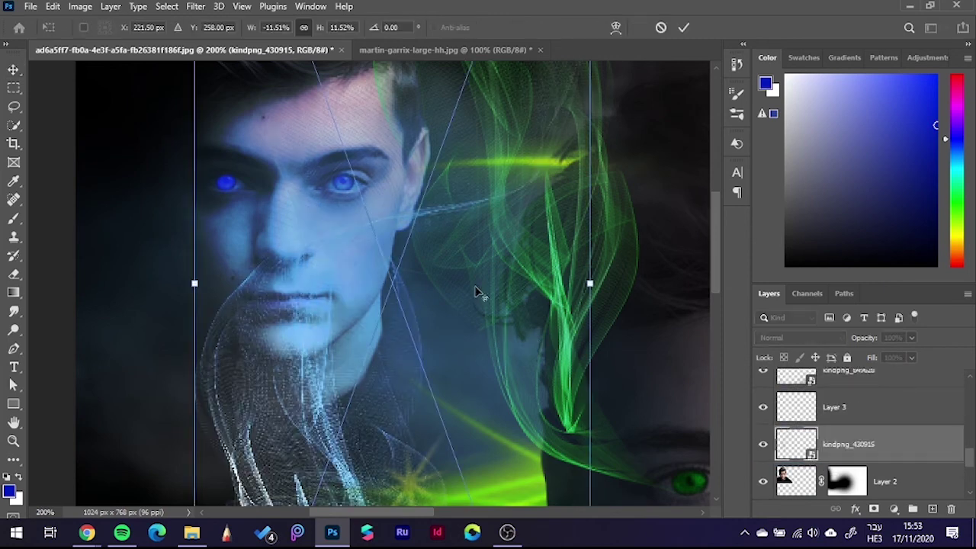
key(ctrl+minus)
key(ctrl+minus)
drag(296, 223, 243, 226)
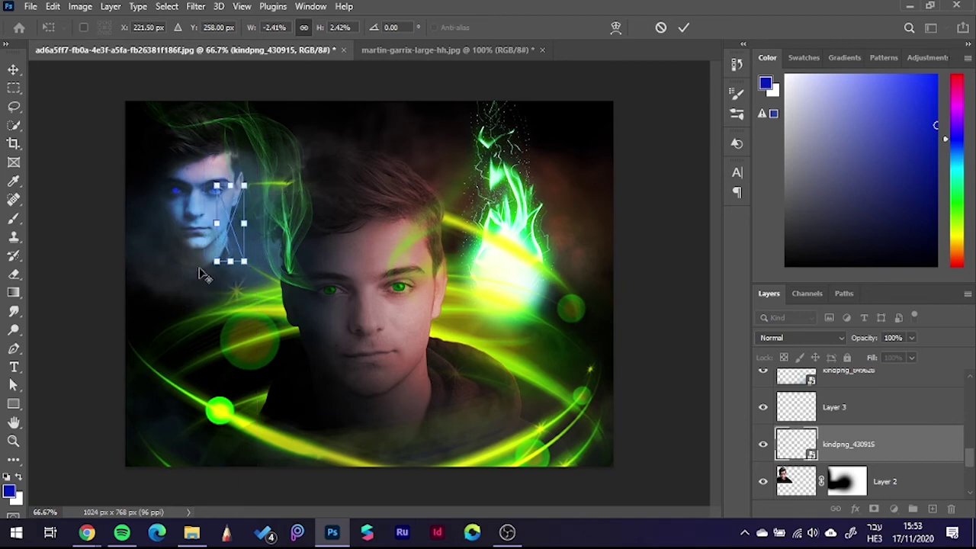
scroll(201, 272, up, 3)
scroll(201, 273, up, 2)
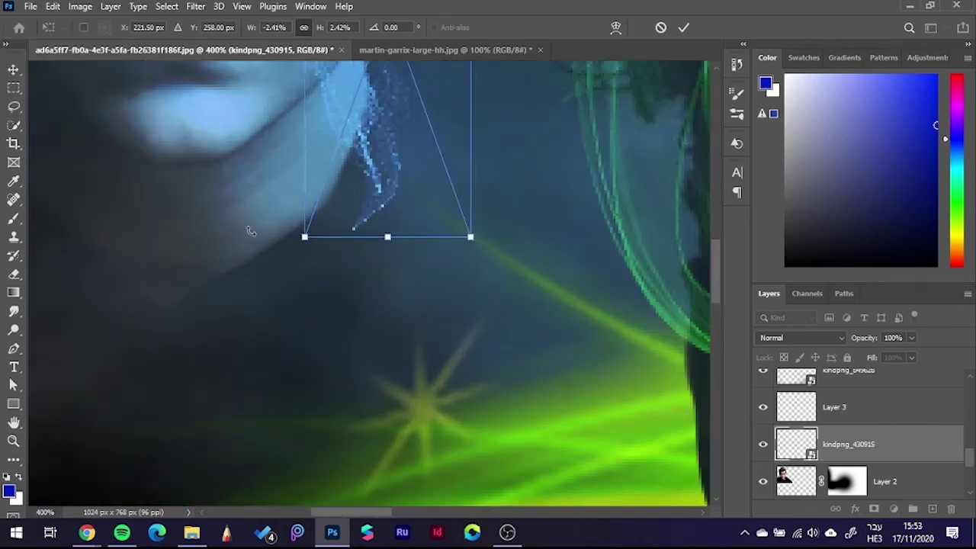
drag(267, 209, 321, 404)
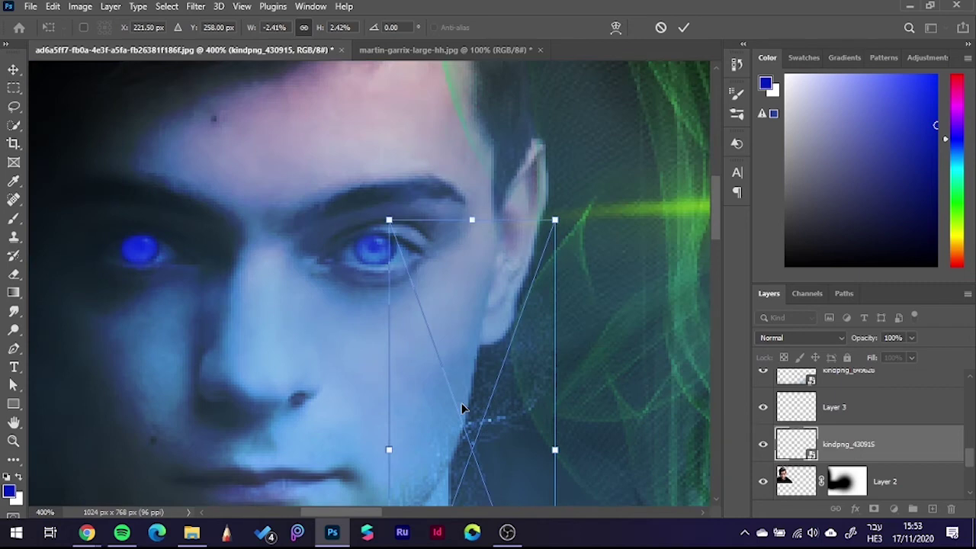
drag(461, 409, 437, 90)
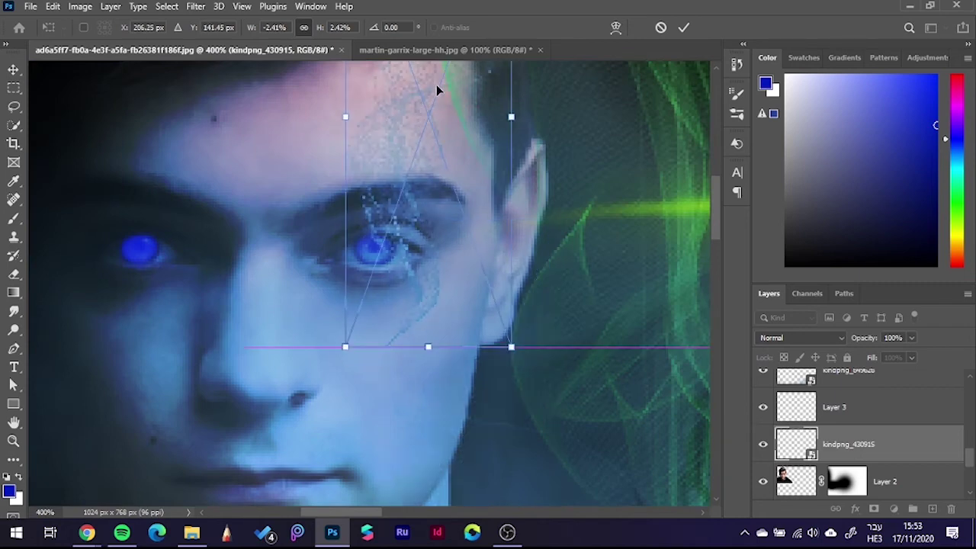
drag(398, 245, 393, 165)
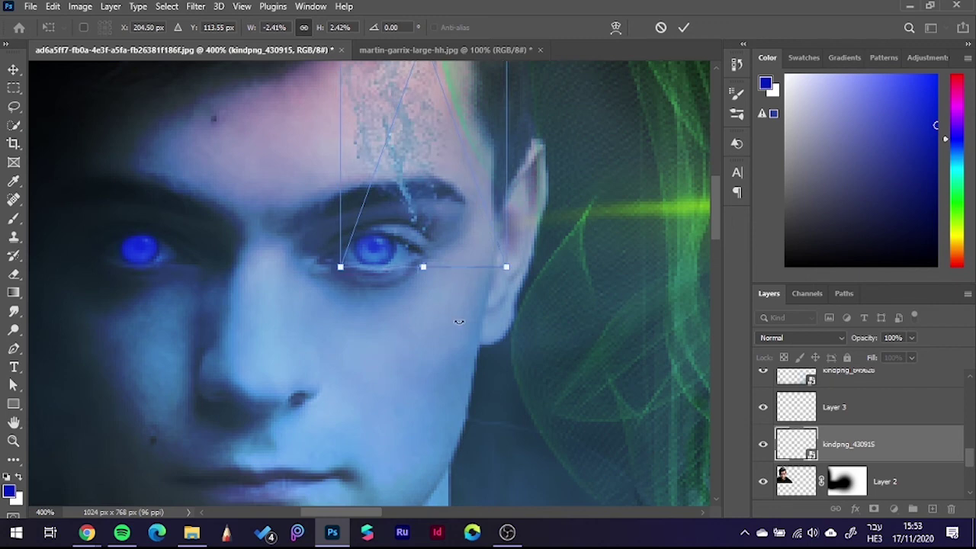
key(Return)
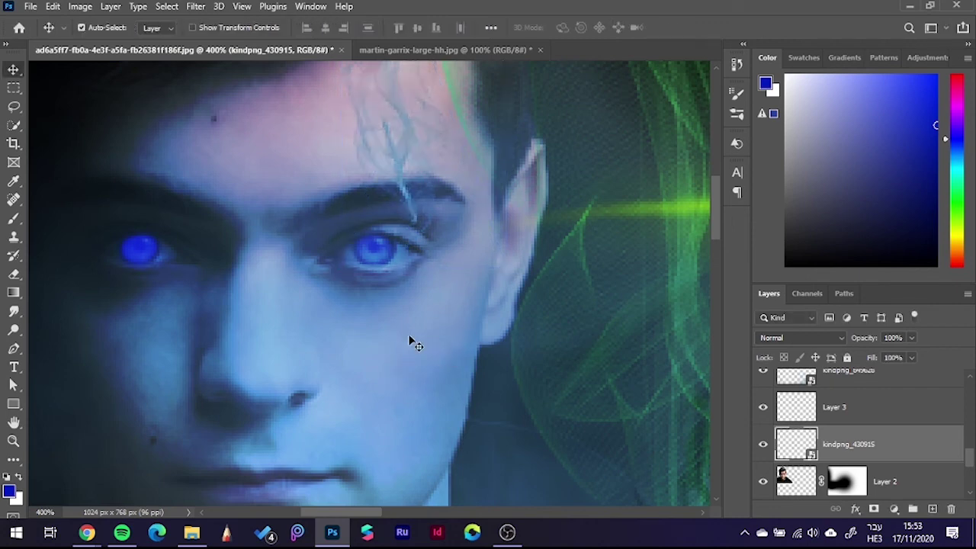
- Bring the whole composite back into view and deselect the smoke layer
scroll(426, 276, down, 2)
scroll(435, 315, down, 1)
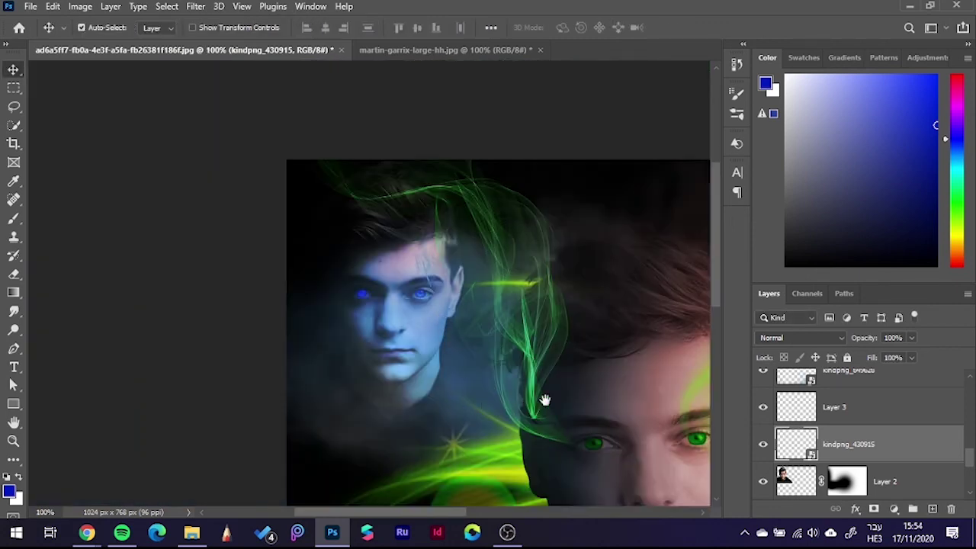
drag(545, 400, 447, 314)
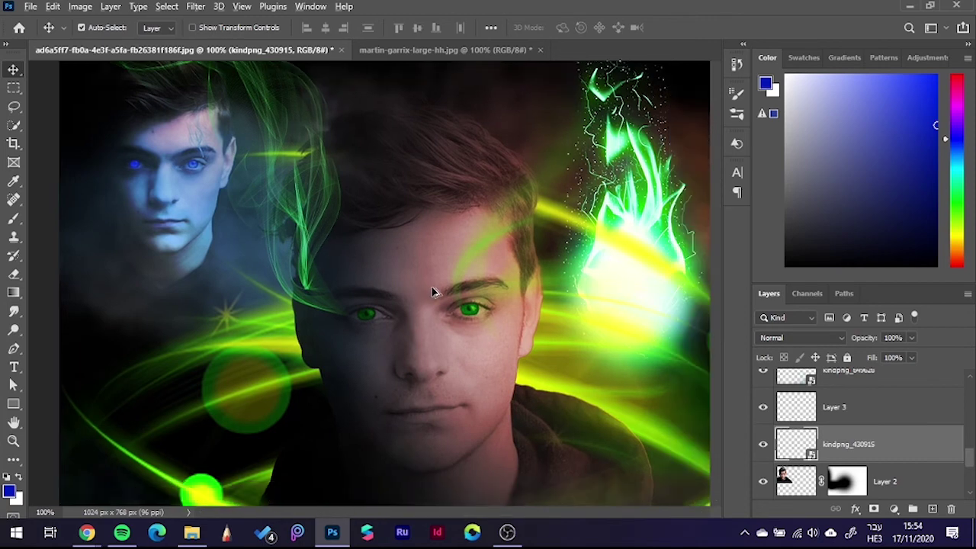
scroll(433, 292, down, 1)
click(674, 336)
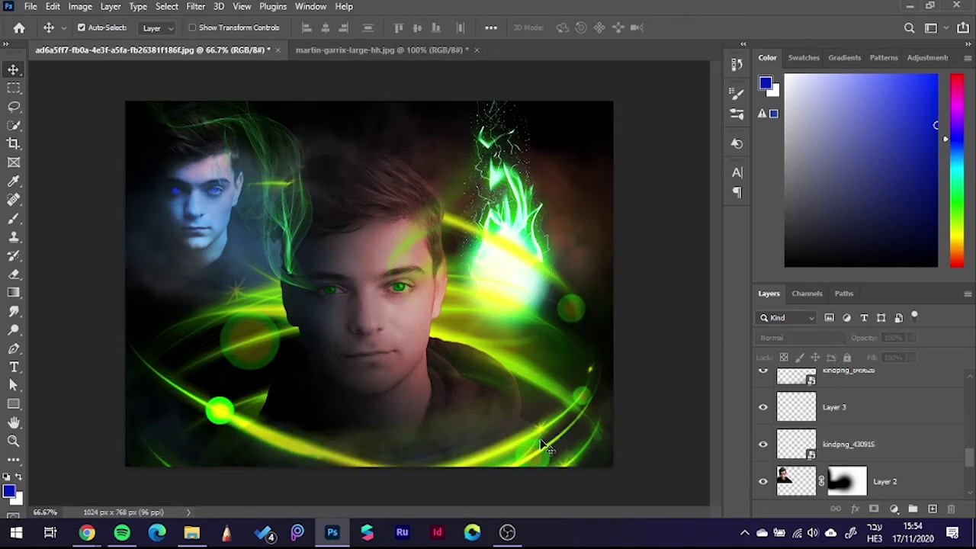
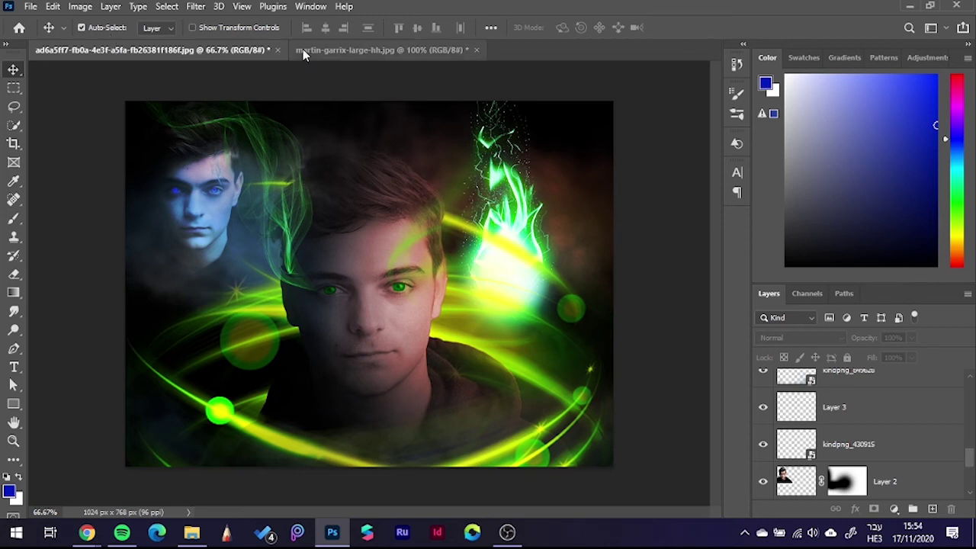
- Close martin-garrix-large-hh.jpg without saving its changes
click(377, 50)
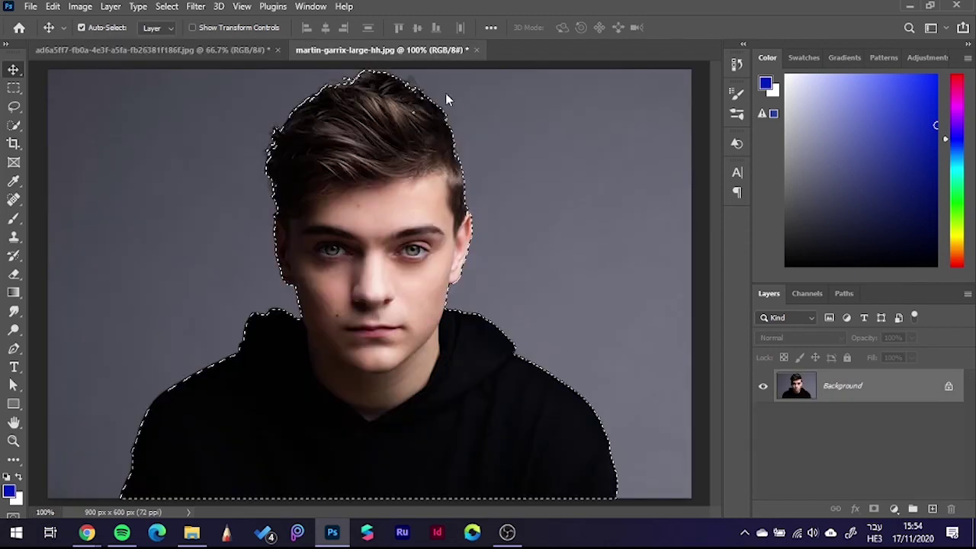
click(476, 50)
click(488, 205)
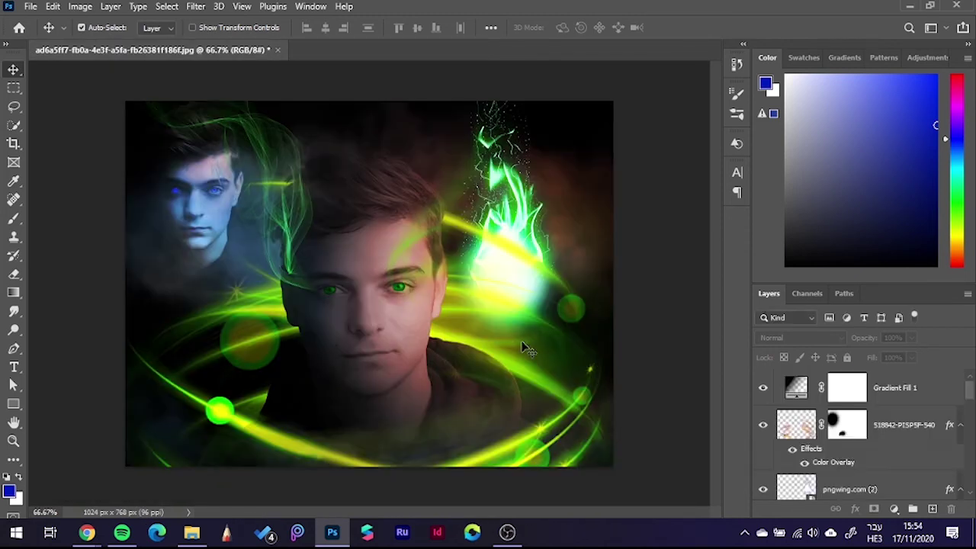
click(31, 9)
- In Chrome, change the Google Images search to 'martin garrix logo png' and run it
click(630, 179)
mouse_move(87, 533)
click(126, 472)
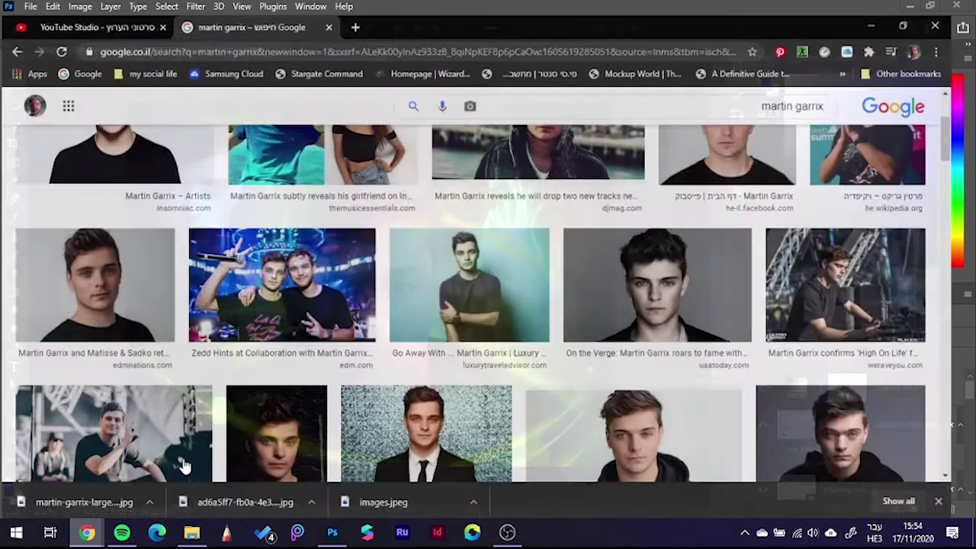
scroll(427, 165, up, 3)
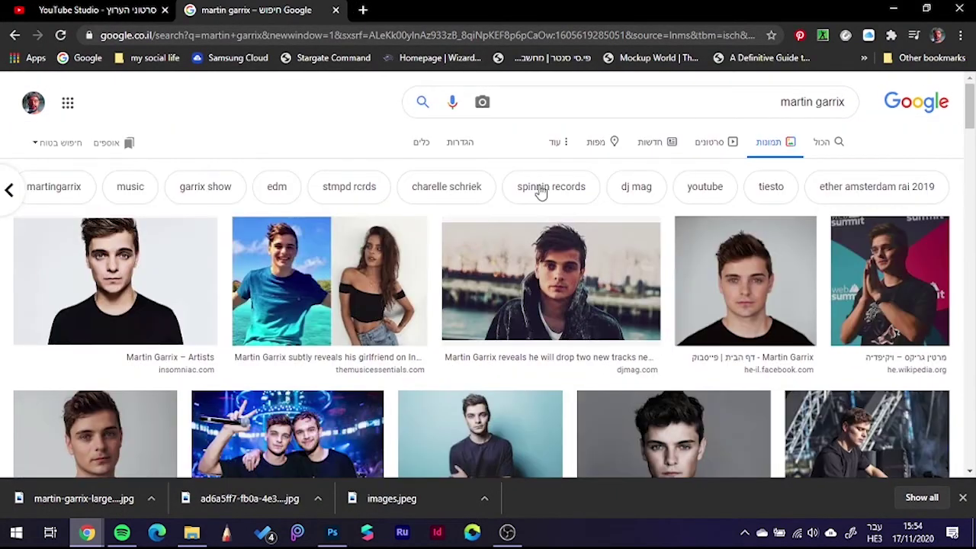
text(רם)
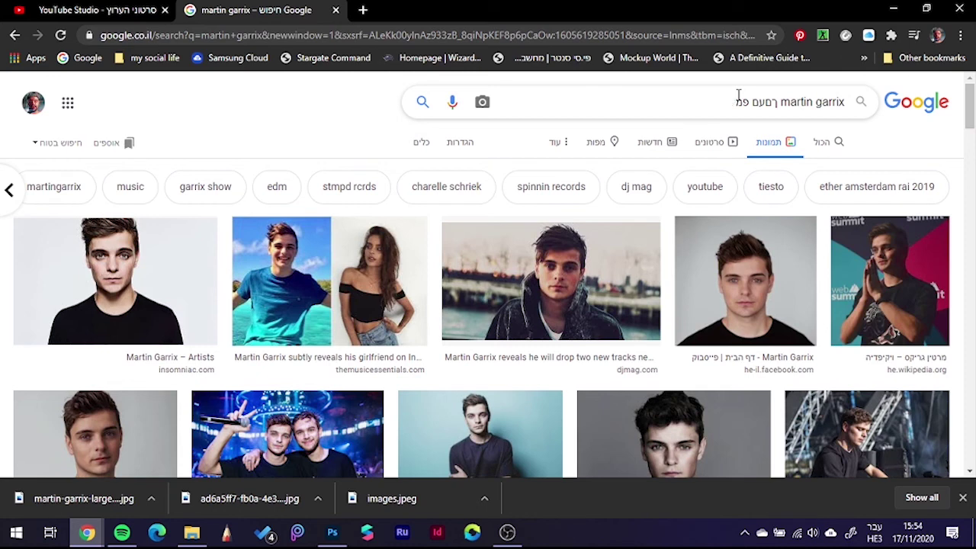
key(BackSpace)
key(BackSpace)
key(BackSpace)
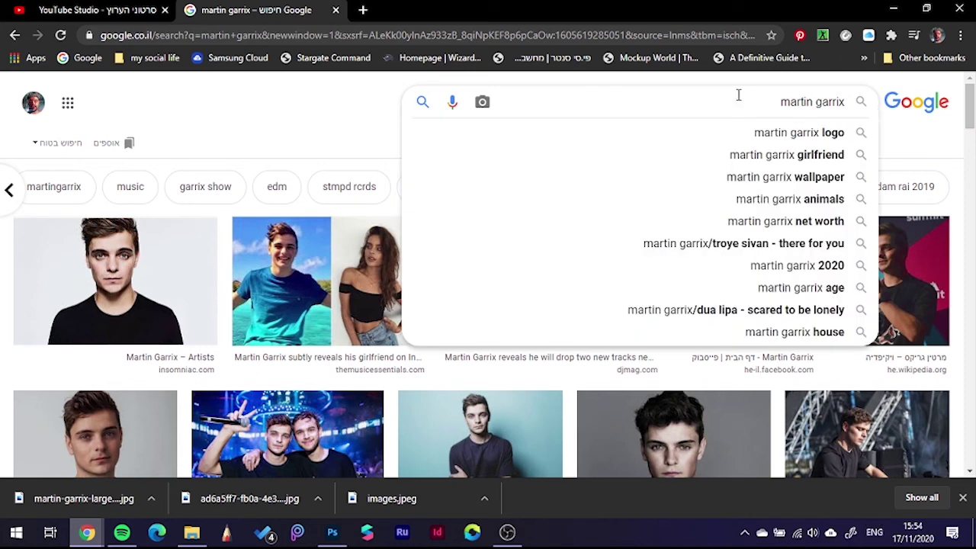
text(logo pn)
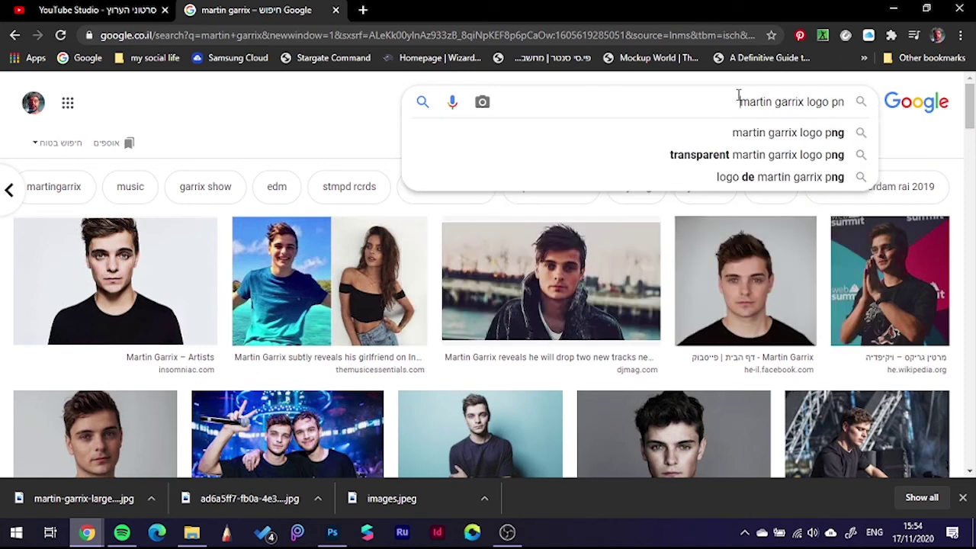
text(g)
key(Return)
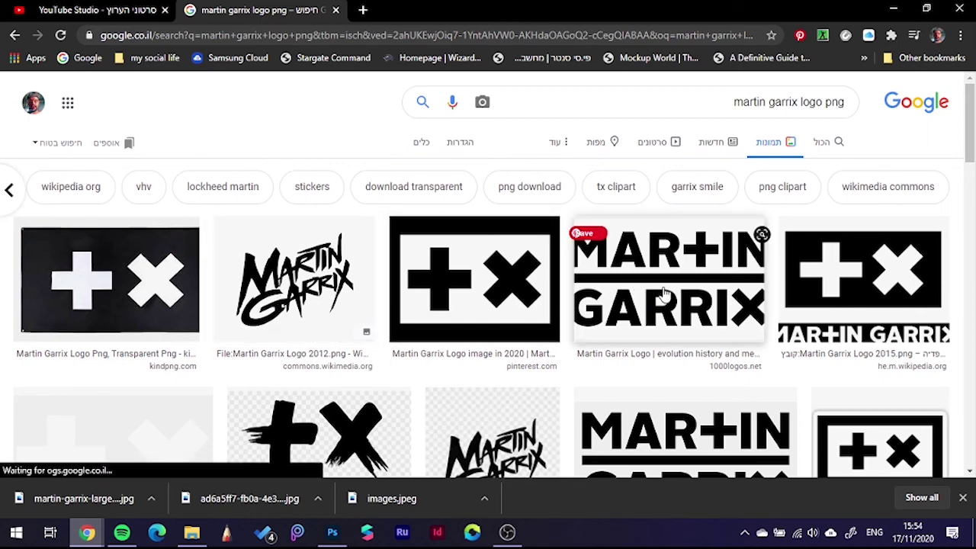
scroll(648, 286, down, 2)
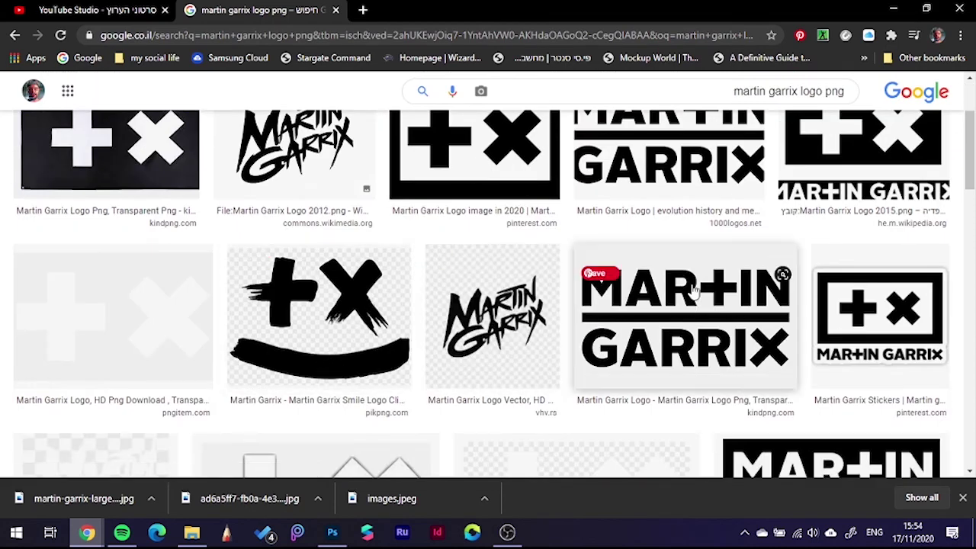
scroll(720, 239, up, 1)
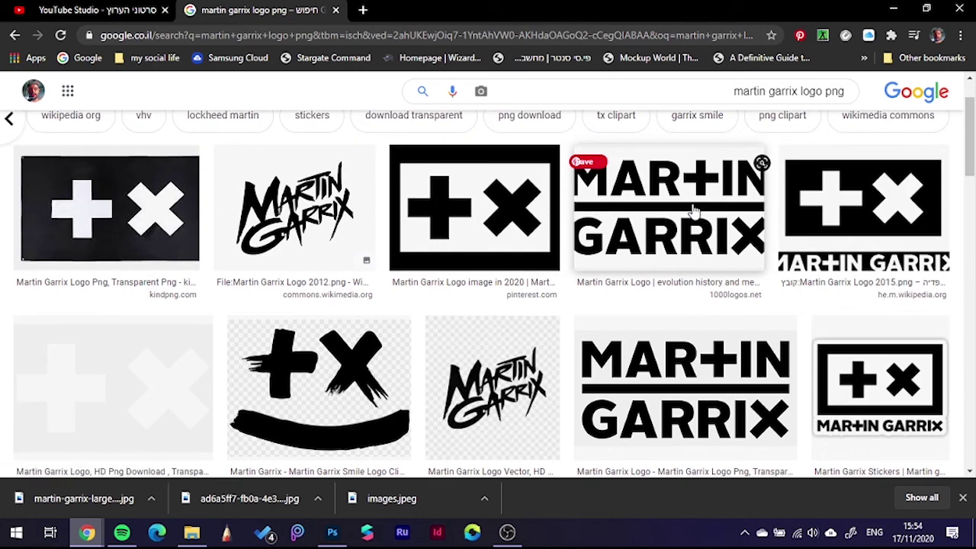
- Open the 1000logos.net Martin Garrix logo page in a new tab and browse it
click(694, 209)
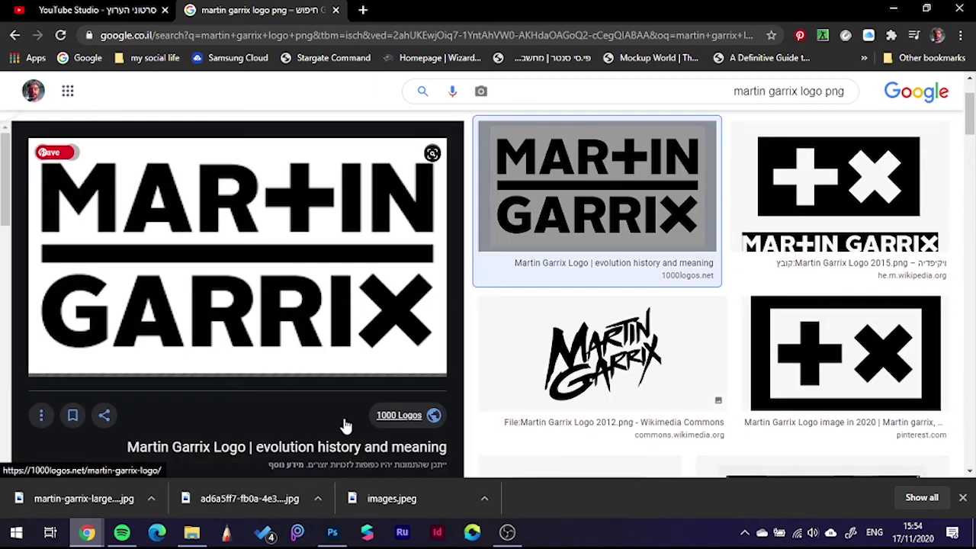
right_click(286, 322)
click(410, 417)
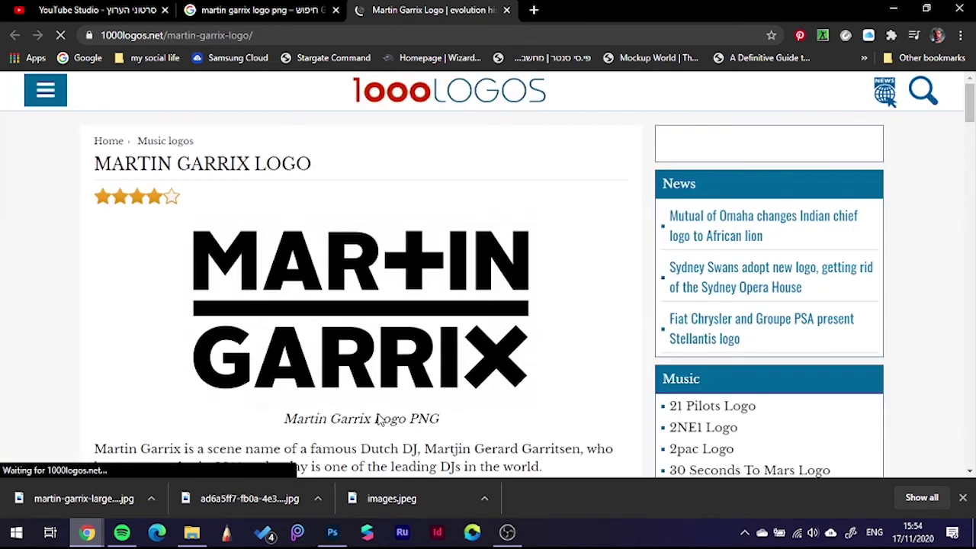
scroll(534, 334, down, 2)
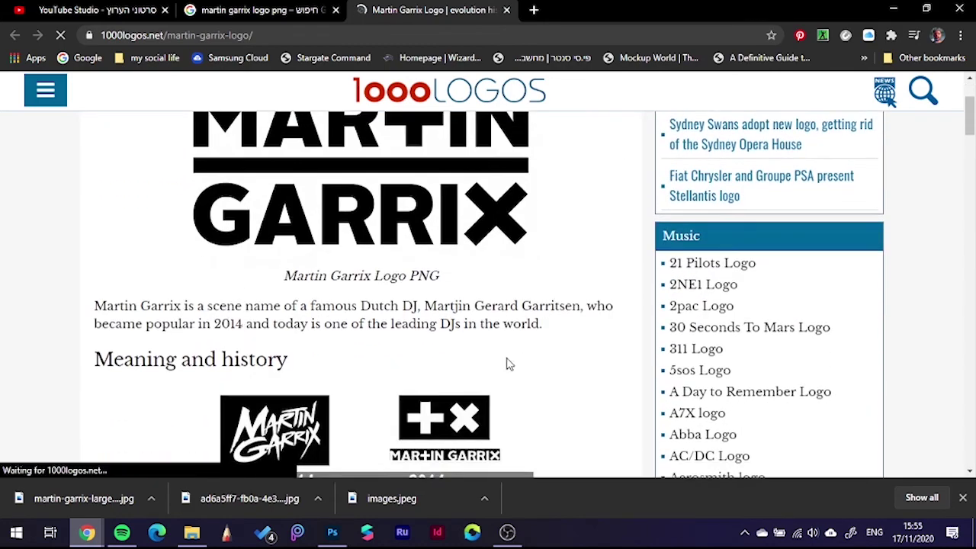
scroll(508, 364, down, 3)
scroll(374, 328, down, 1)
scroll(323, 283, down, 2)
scroll(336, 323, down, 2)
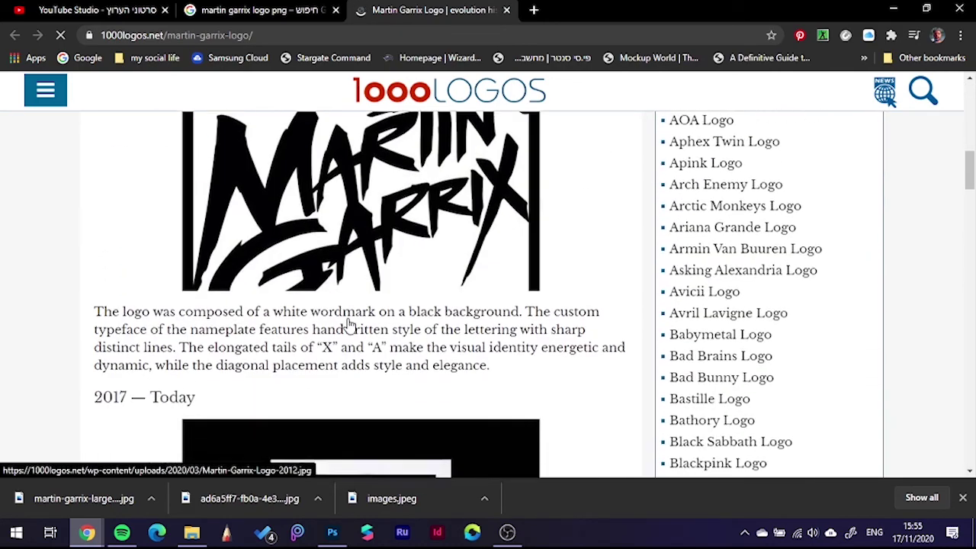
scroll(351, 324, down, 3)
scroll(362, 332, down, 2)
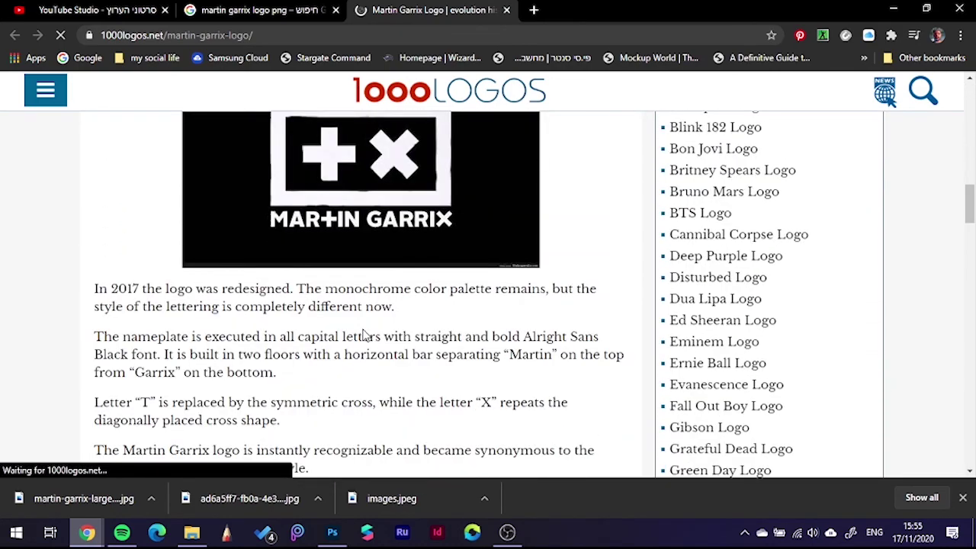
scroll(373, 336, down, 3)
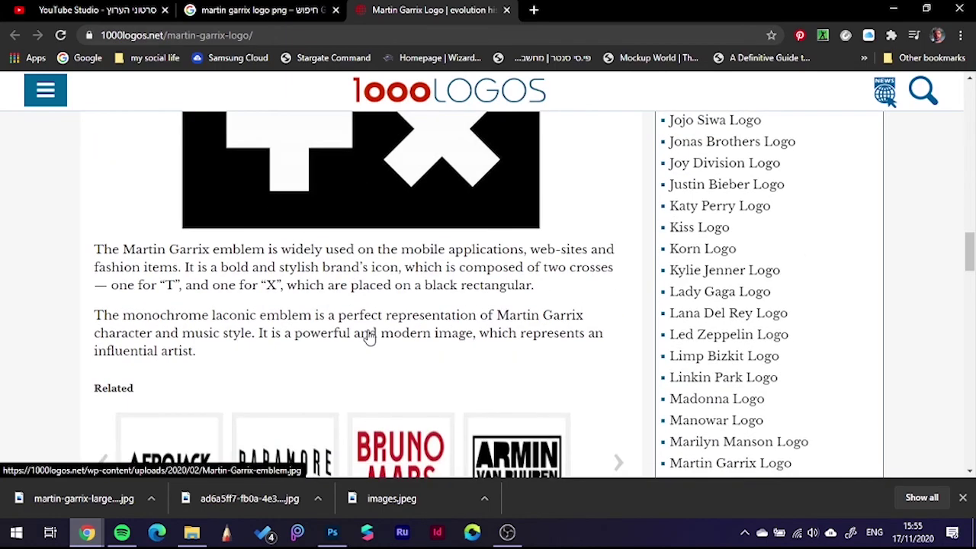
scroll(366, 334, down, 5)
scroll(364, 332, up, 3)
scroll(379, 335, up, 4)
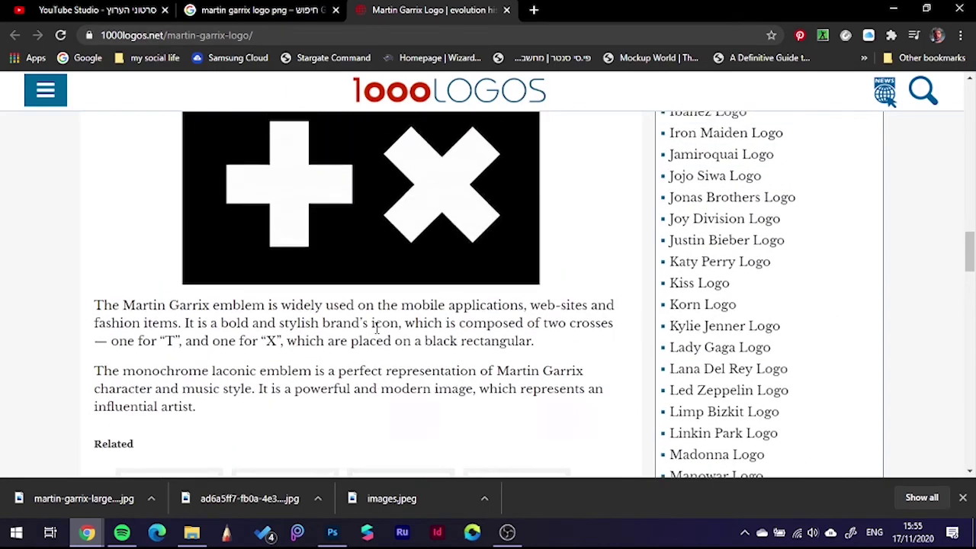
scroll(382, 339, up, 5)
scroll(390, 345, up, 3)
scroll(385, 342, up, 1)
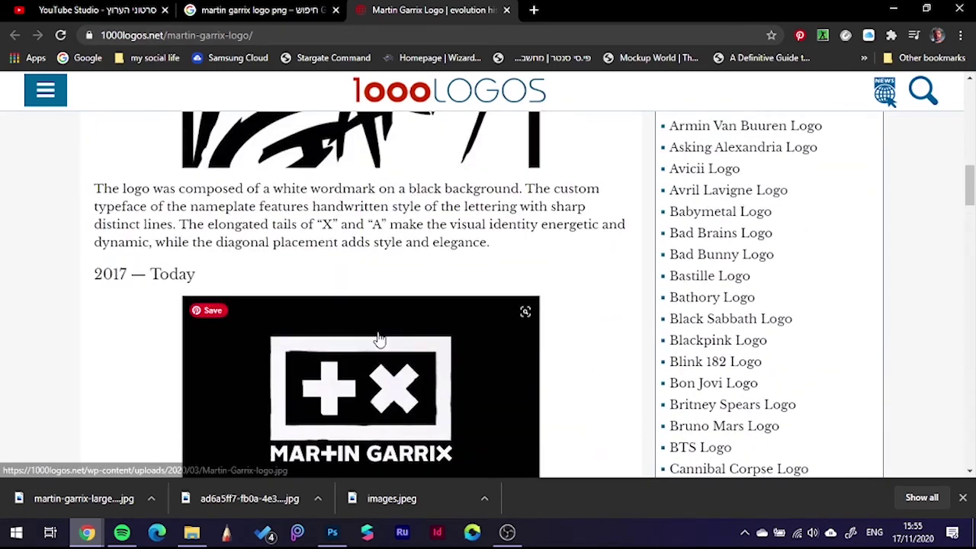
scroll(376, 338, up, 3)
scroll(343, 305, up, 4)
scroll(307, 262, up, 1)
scroll(307, 262, up, 2)
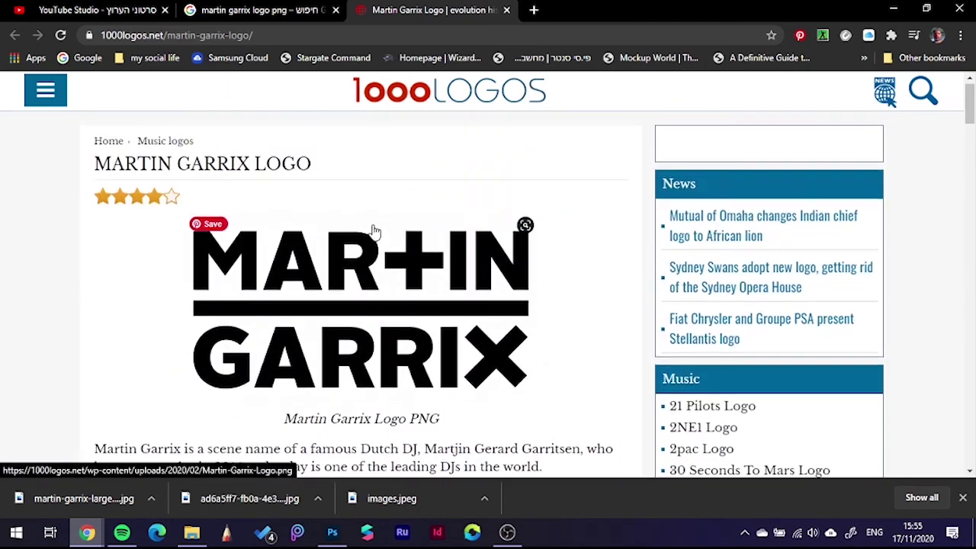
- Save the black MARTIN GARRIX wordmark image as Martin-Garrix-Logo.png
right_click(386, 277)
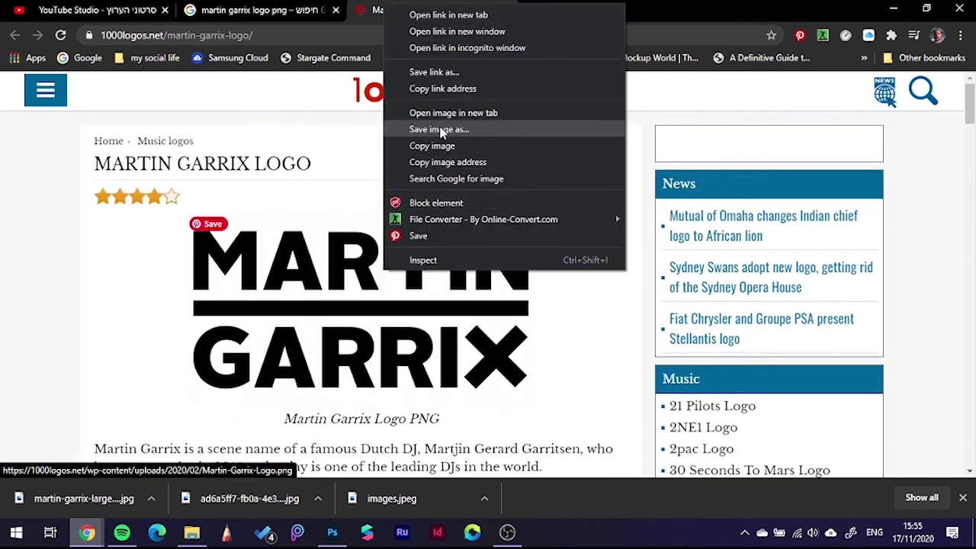
click(441, 132)
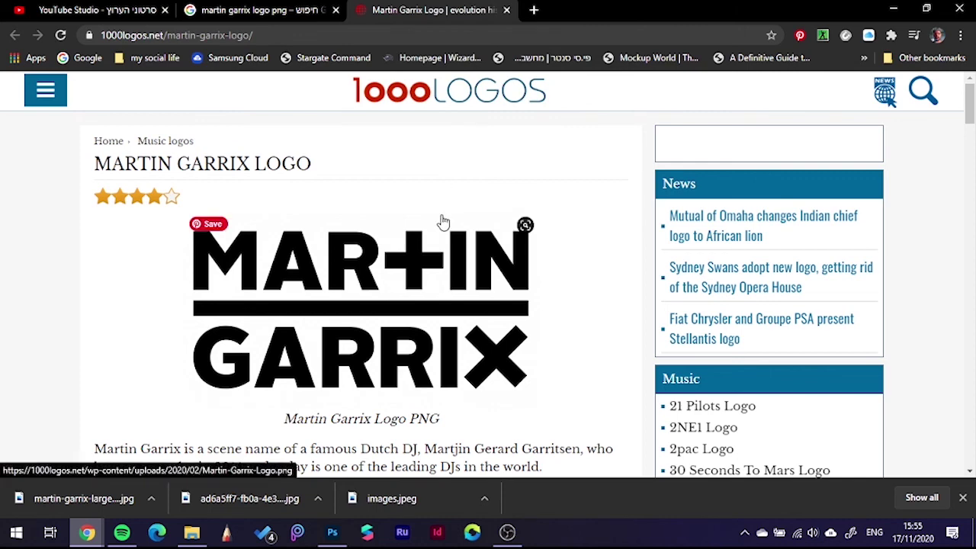
right_click(408, 330)
click(460, 189)
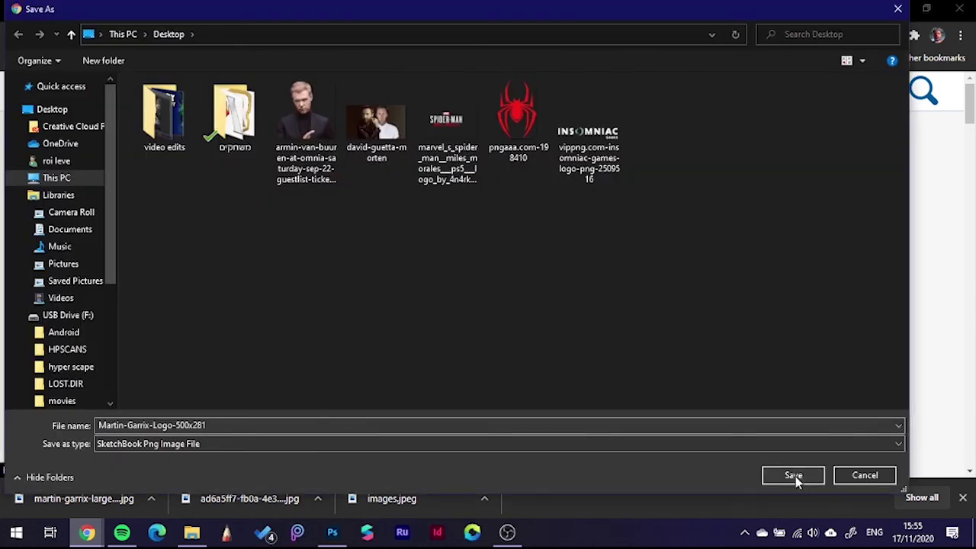
click(796, 475)
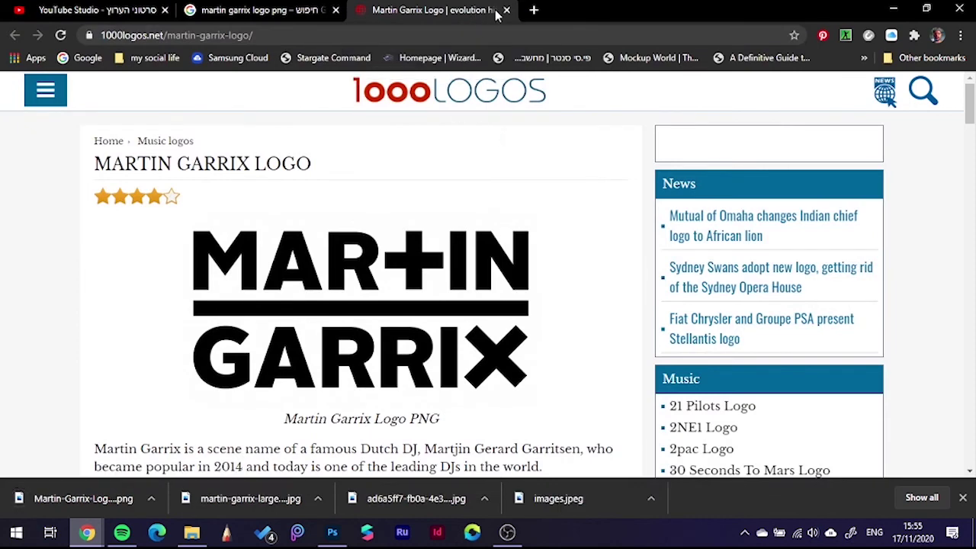
- Return to the Google Images results, then minimize Chrome to get back to Photoshop
key(ctrl+shift+Tab)
click(893, 9)
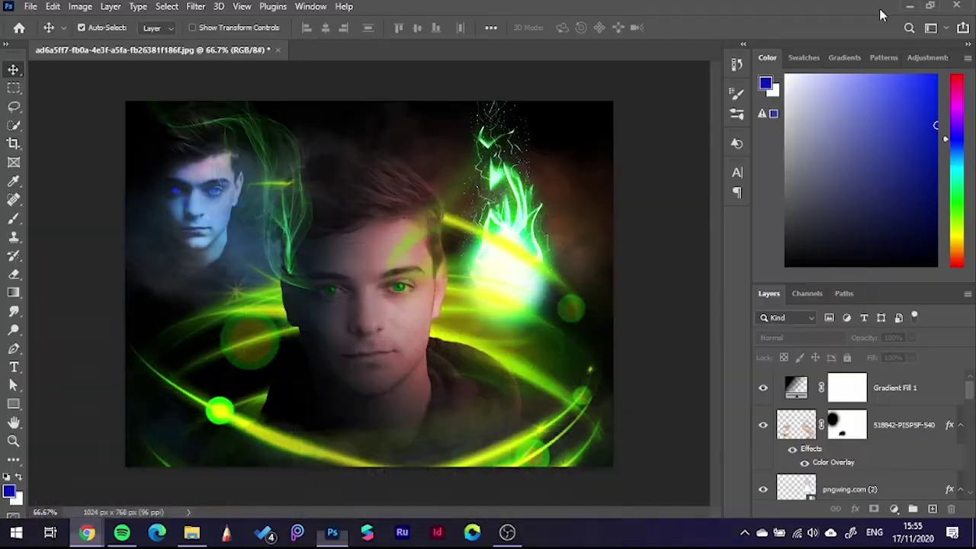
double_click(439, 12)
- Drag the Martin Garrix logo file from the desktop onto the canvas and commit it as a centred layer
click(285, 172)
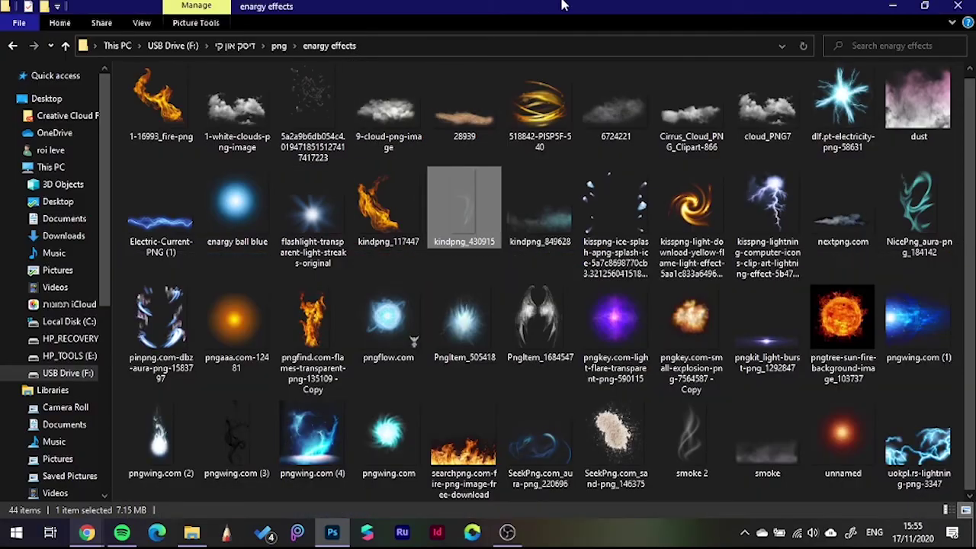
click(893, 10)
click(208, 224)
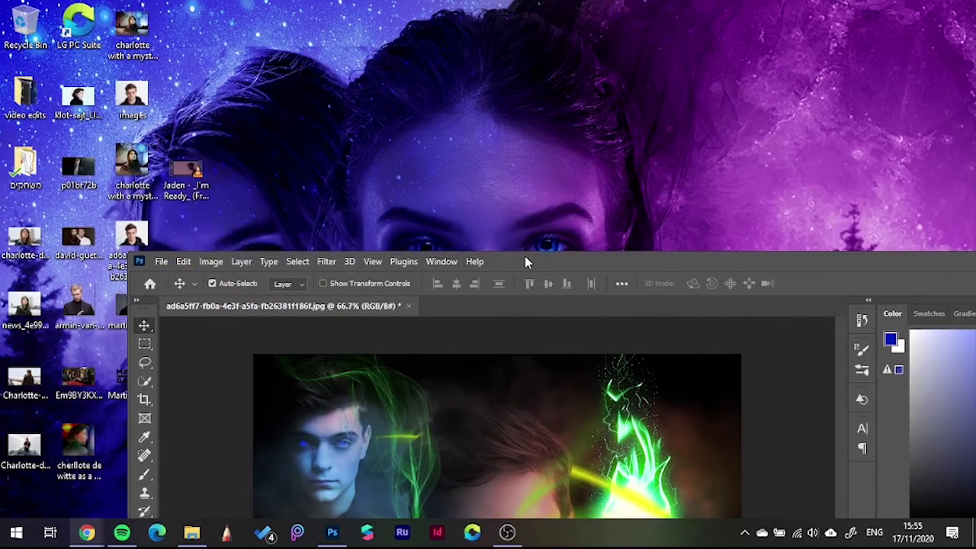
drag(525, 261, 560, 63)
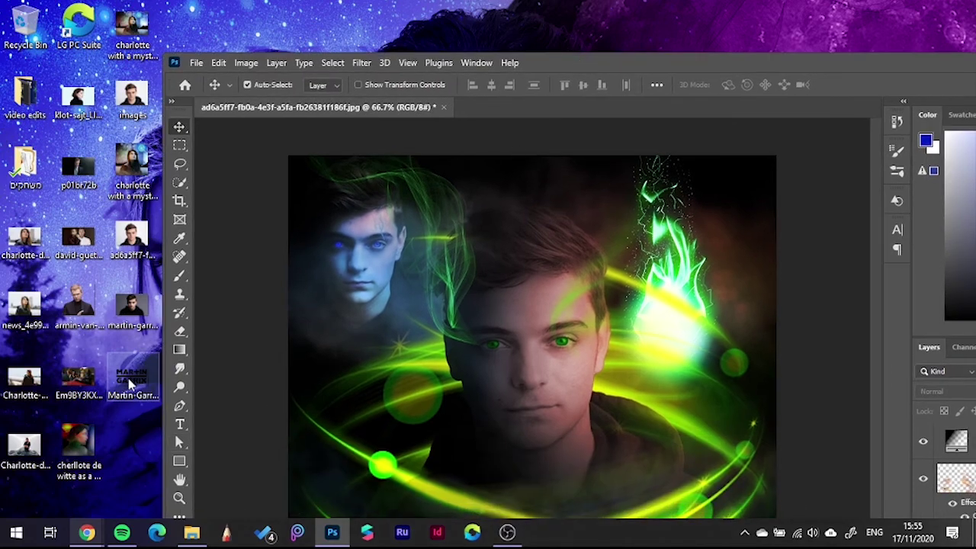
drag(128, 379, 381, 453)
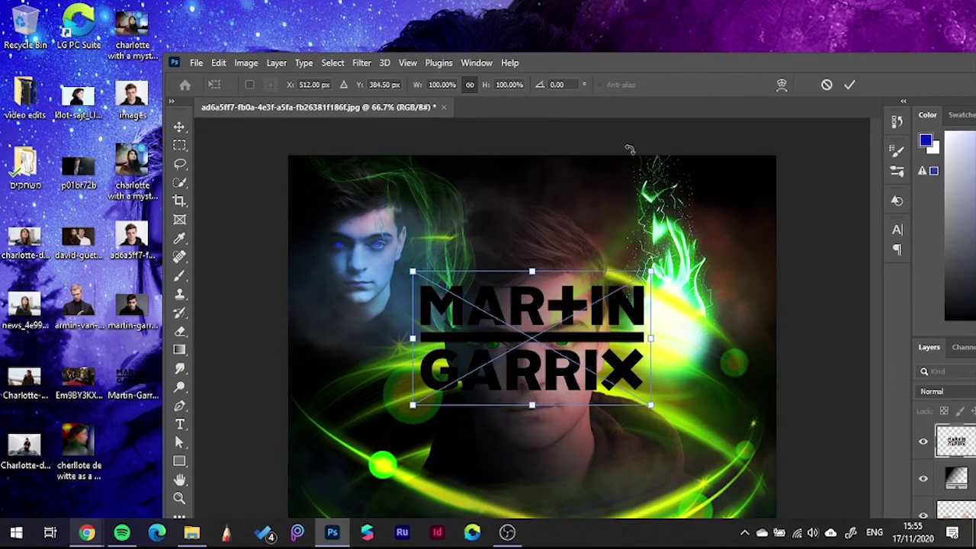
double_click(678, 62)
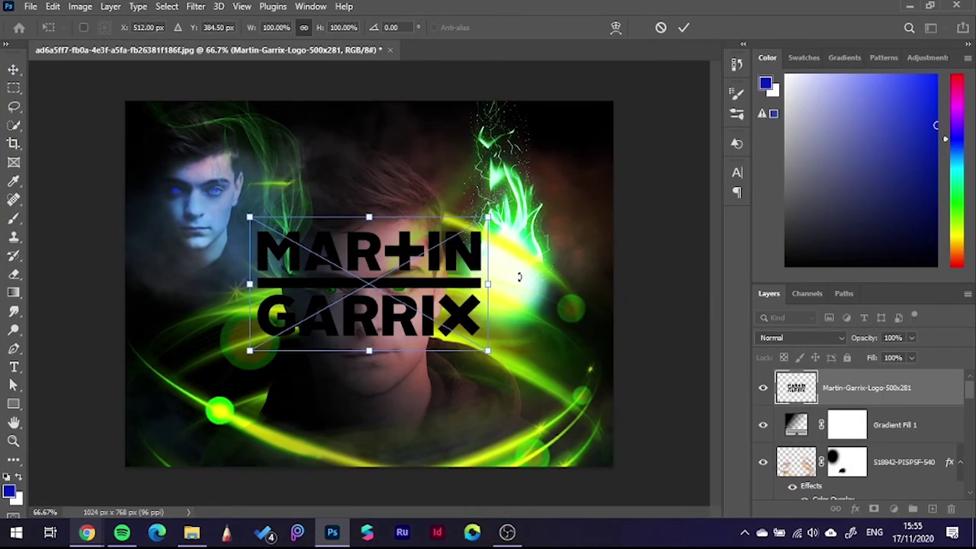
key(Return)
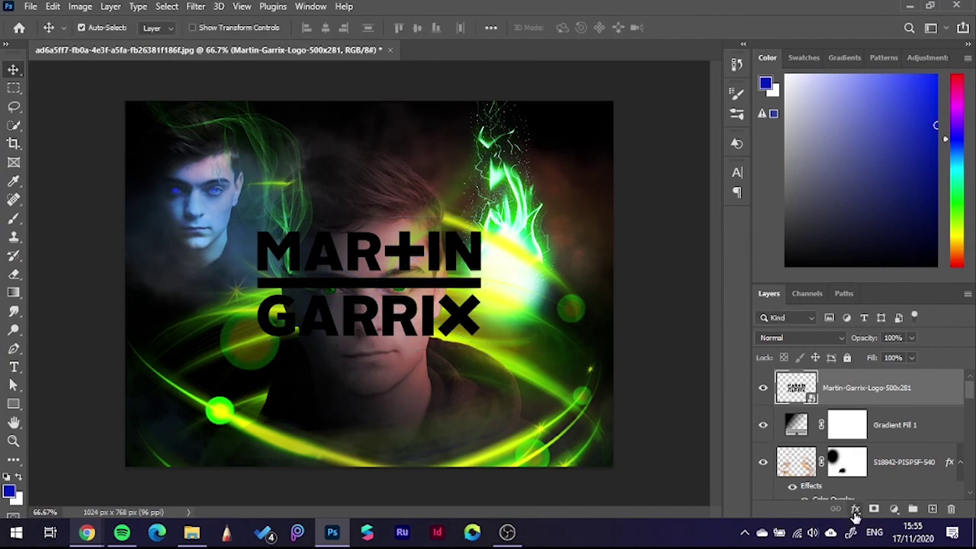
- Give the logo layer a white (ffffff) Color Overlay with Normal blend mode
click(855, 509)
click(881, 457)
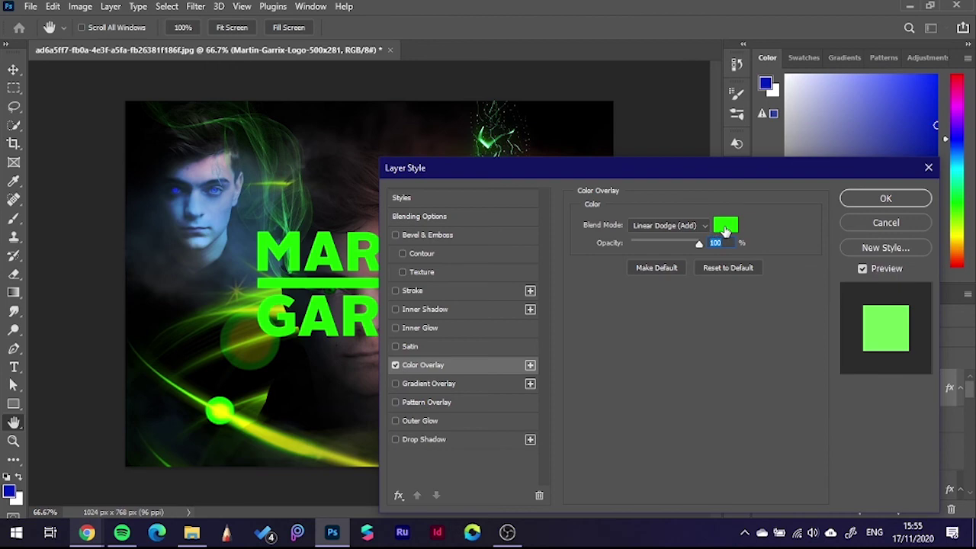
click(726, 227)
text(ffffff)
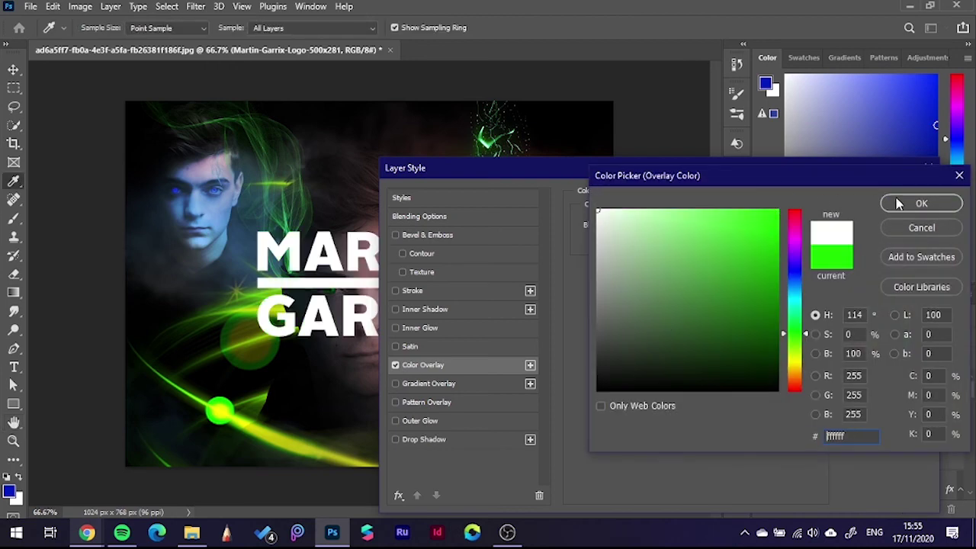
click(922, 204)
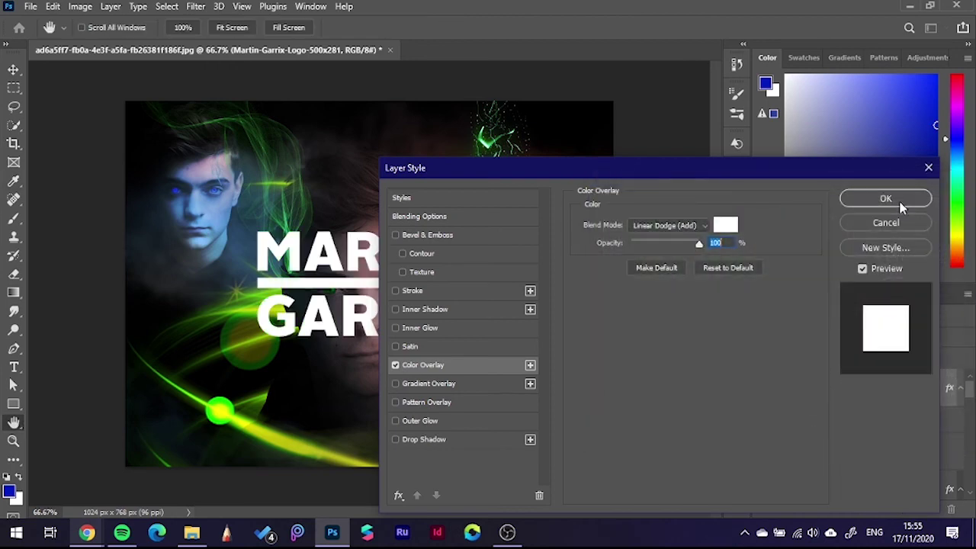
click(676, 226)
click(656, 172)
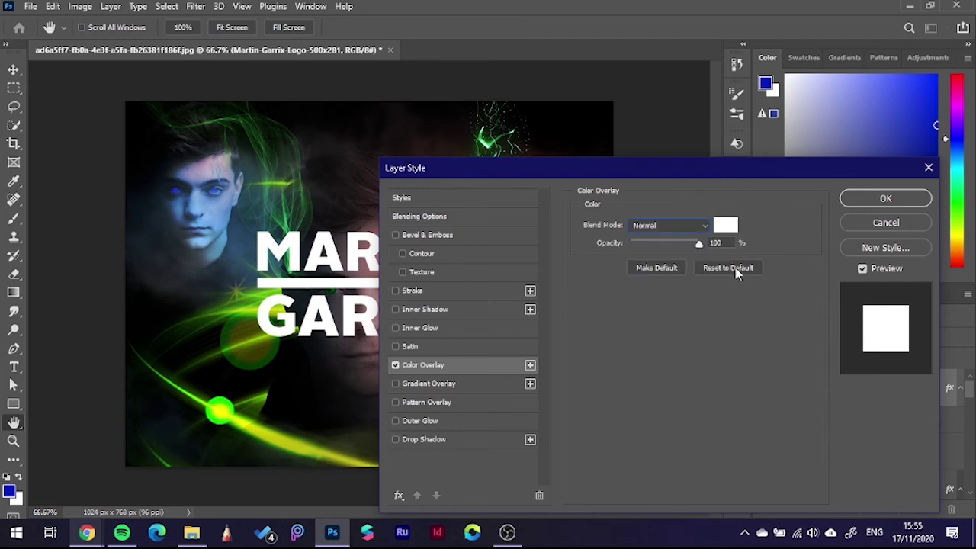
click(887, 199)
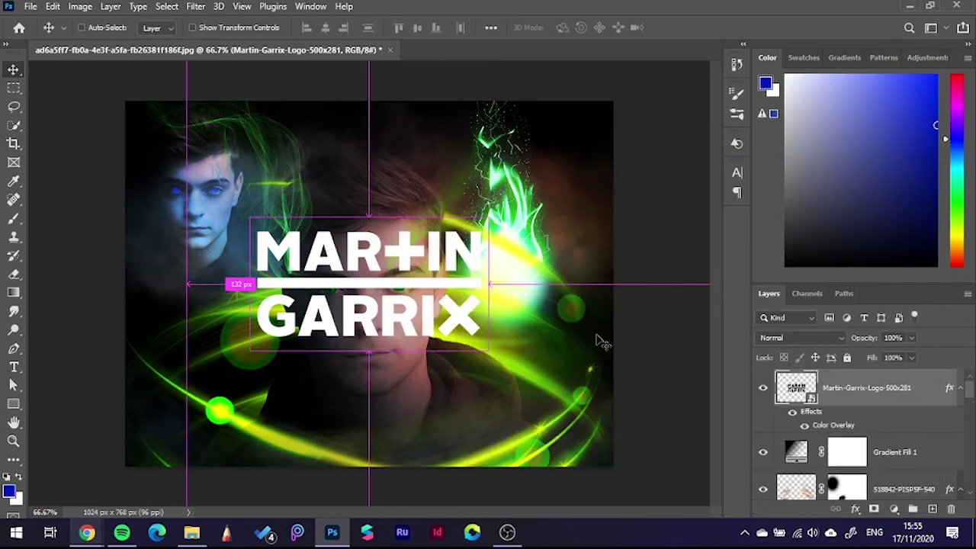
- Free-transform the logo down to 40.64% scale and drag it into the top-right corner
key(ctrl+t)
mouse_move(418, 286)
mouse_down()
mouse_move(305, 377)
mouse_move(298, 400)
mouse_up()
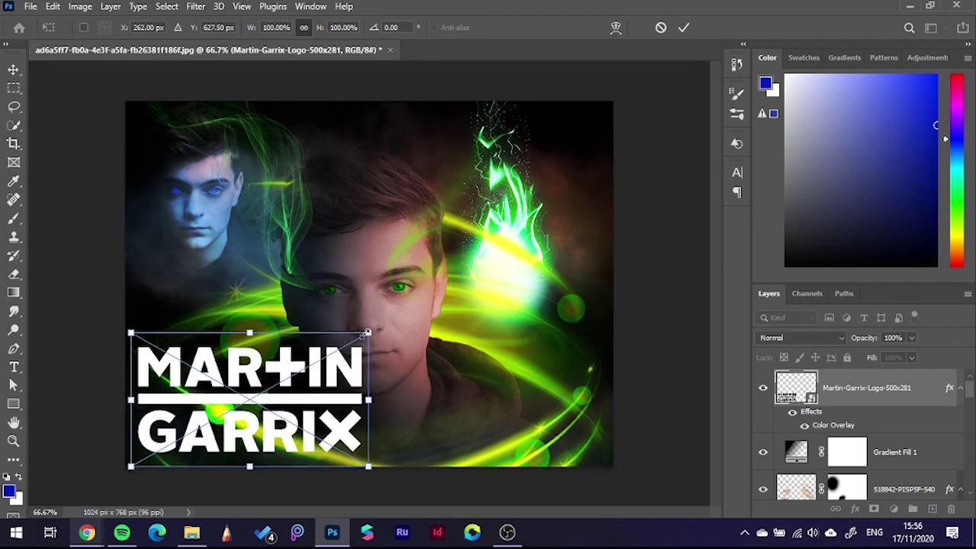
drag(367, 333, 318, 361)
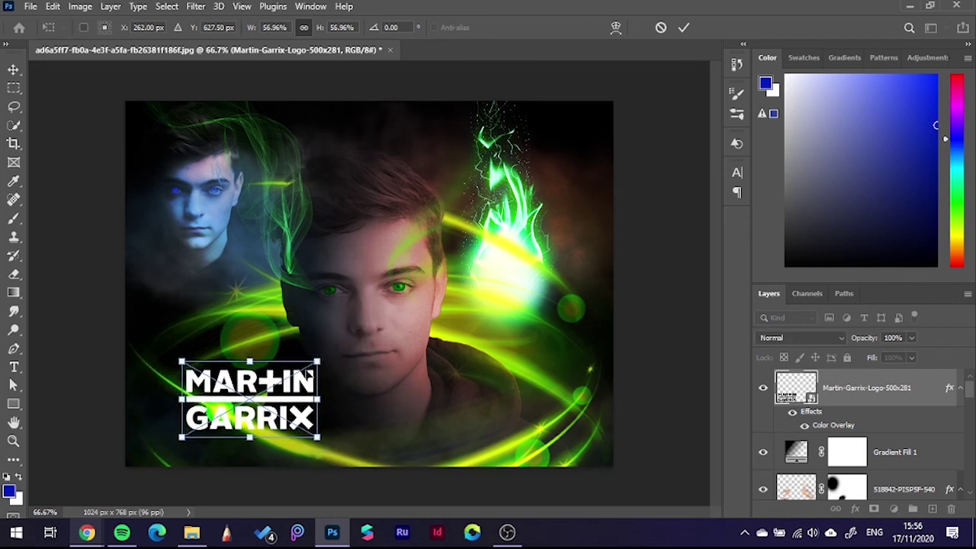
drag(288, 398, 579, 424)
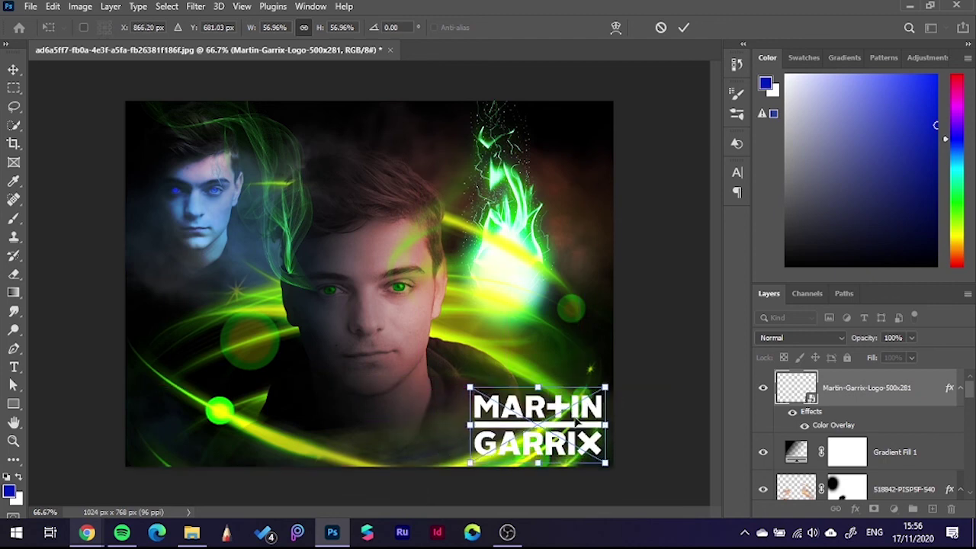
key(Return)
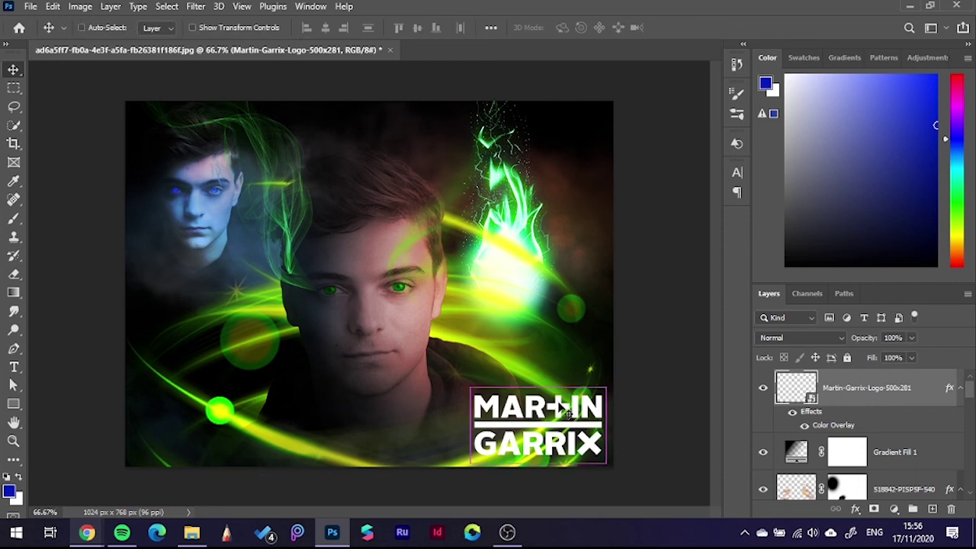
key(ctrl+t)
drag(602, 390, 587, 398)
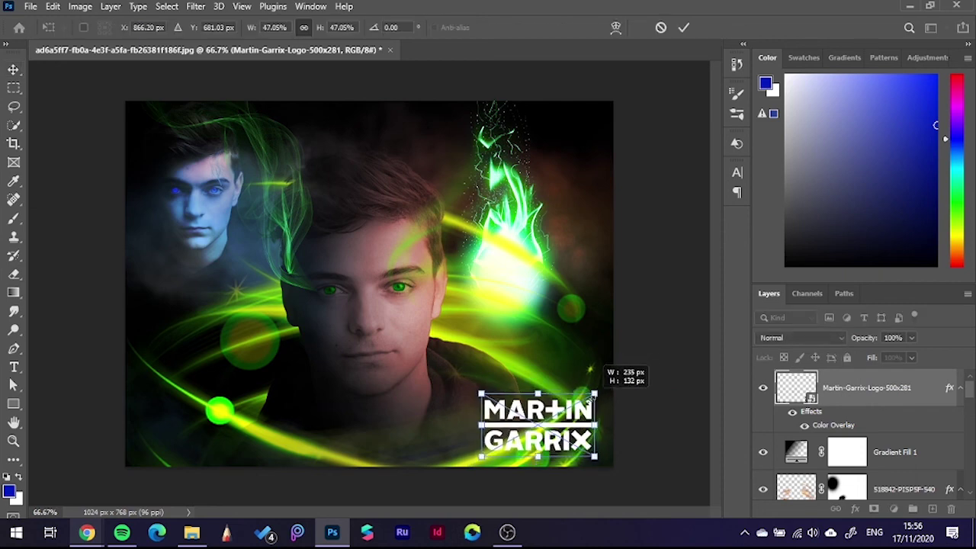
mouse_move(559, 437)
mouse_down()
mouse_move(553, 357)
mouse_move(587, 119)
mouse_up()
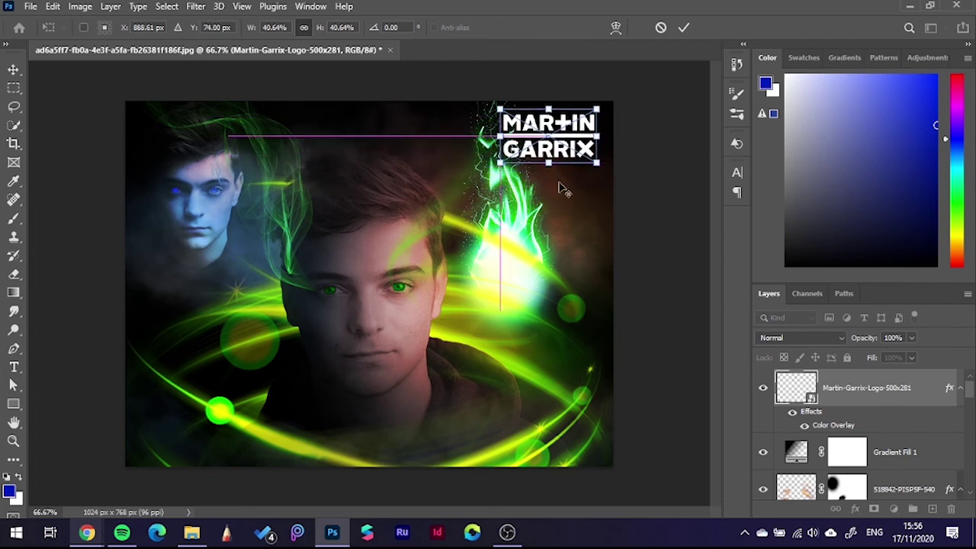
- Zoom in and scale the logo to 30.67%, nudging it snugly into the top-right corner
scroll(562, 191, up, 2)
mouse_move(562, 203)
mouse_down()
mouse_move(484, 251)
mouse_move(420, 342)
mouse_move(379, 468)
mouse_up()
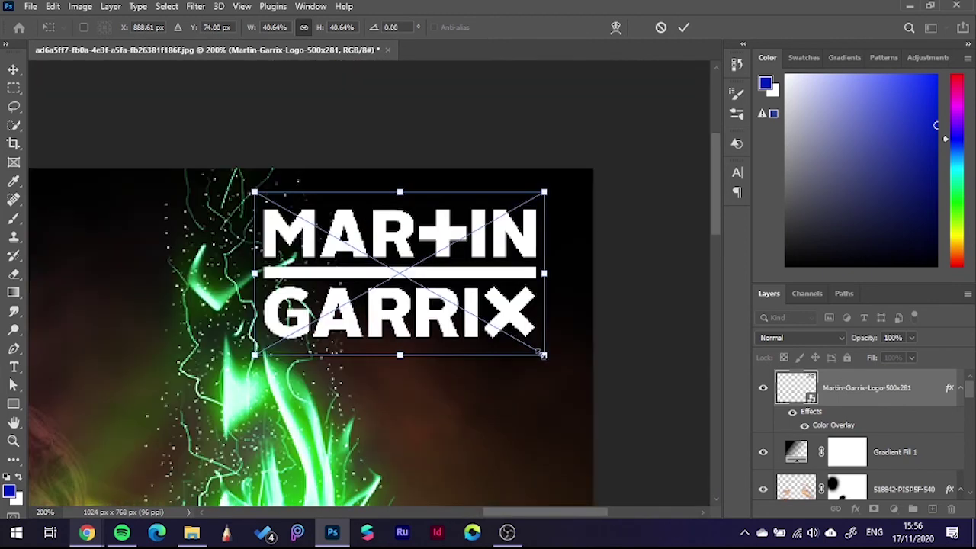
drag(534, 356, 521, 340)
drag(457, 295, 503, 262)
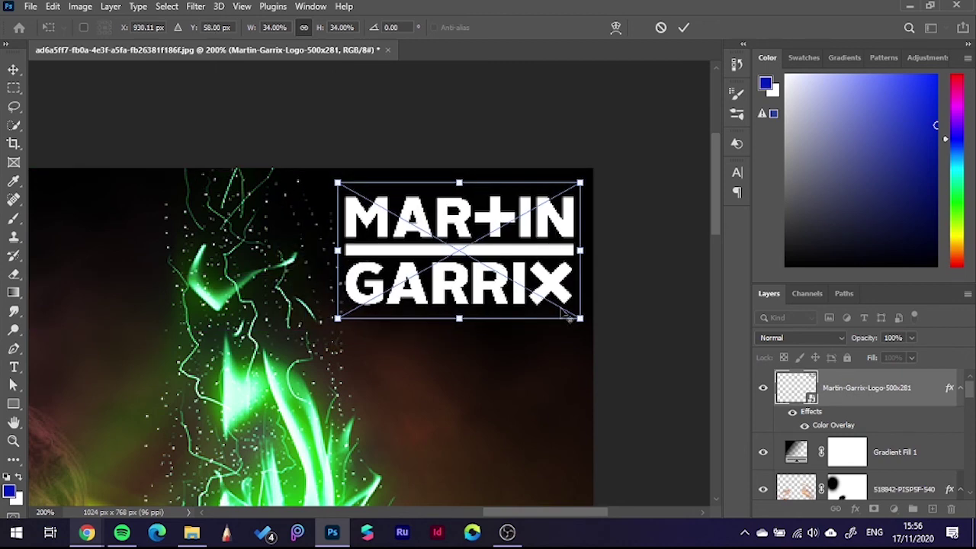
drag(579, 317, 568, 311)
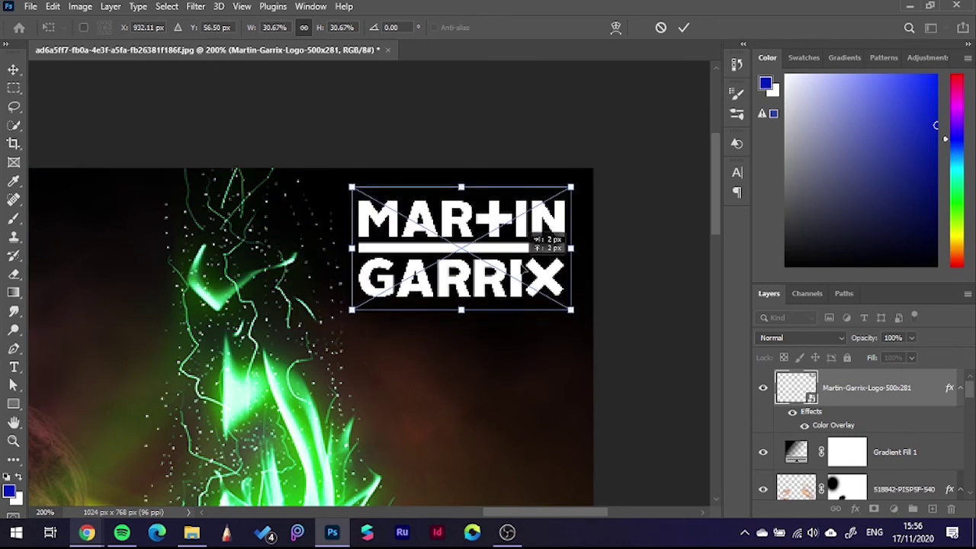
drag(512, 273, 525, 267)
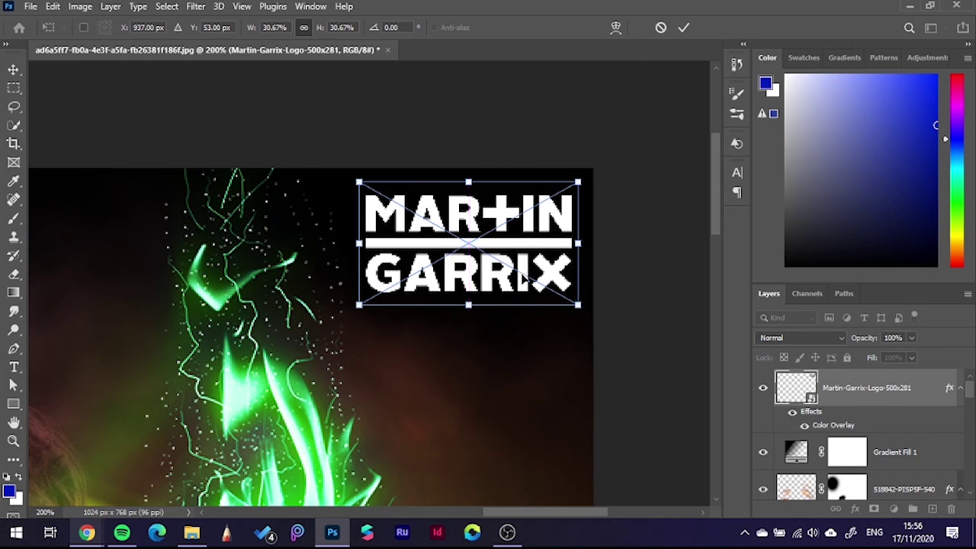
key(Return)
key(ctrl+minus)
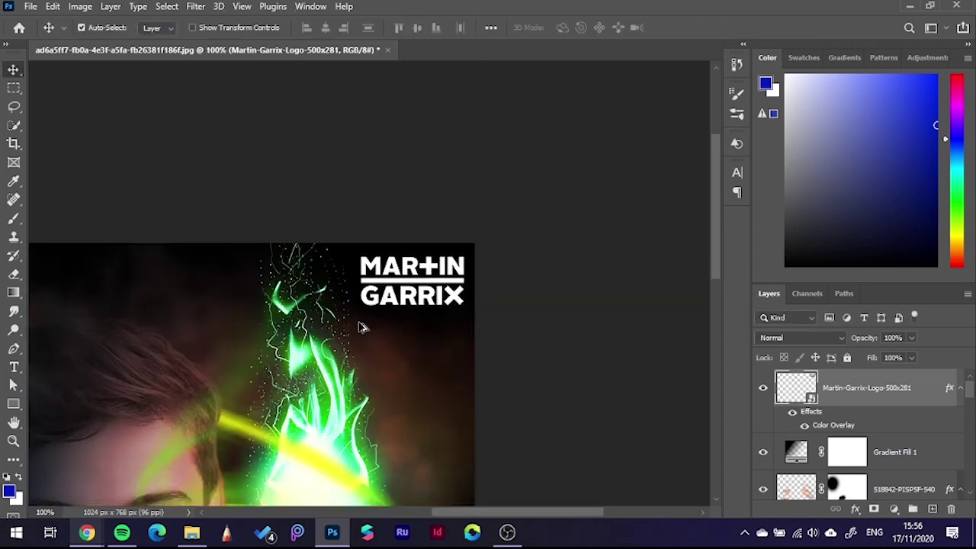
- Zoom back out to the whole composite and deselect the logo layer
key(ctrl+minus)
click(669, 342)
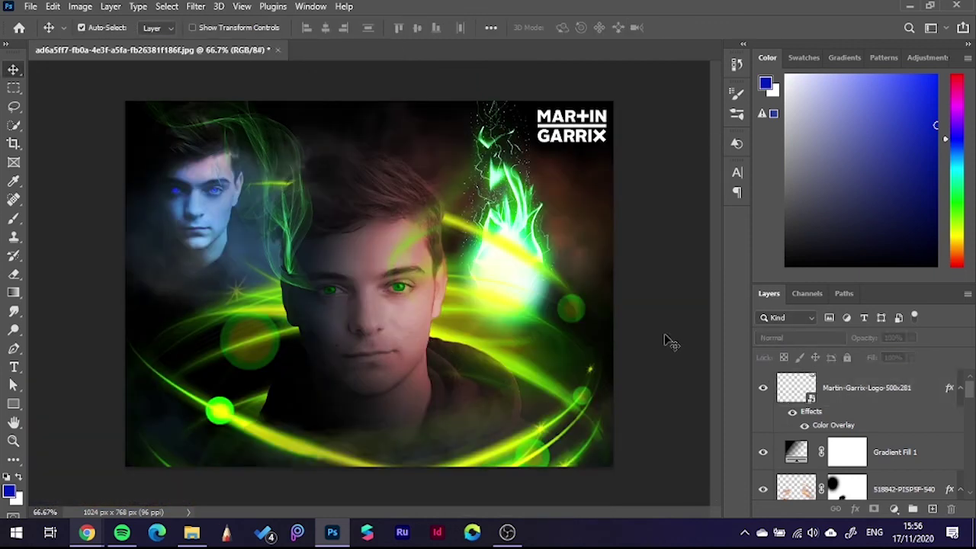
click(30, 6)
click(538, 6)
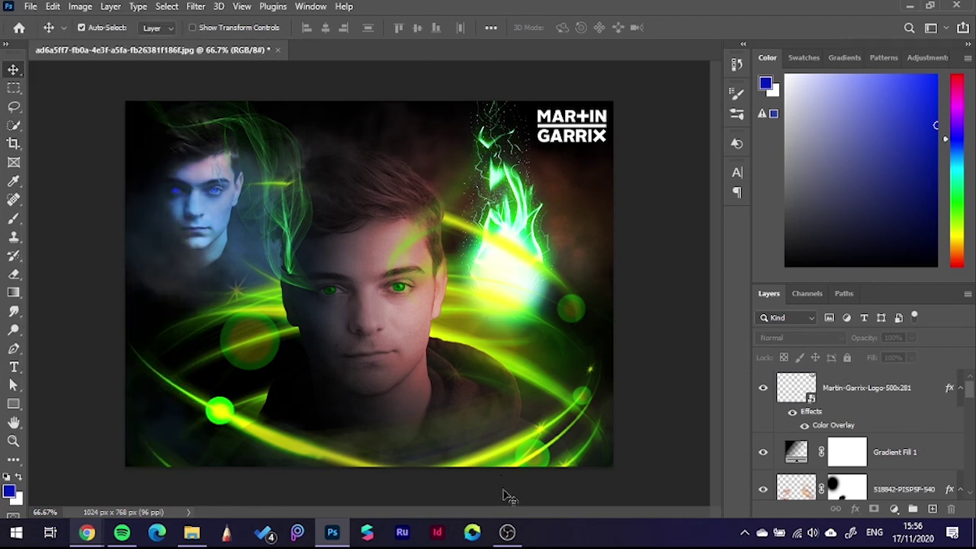